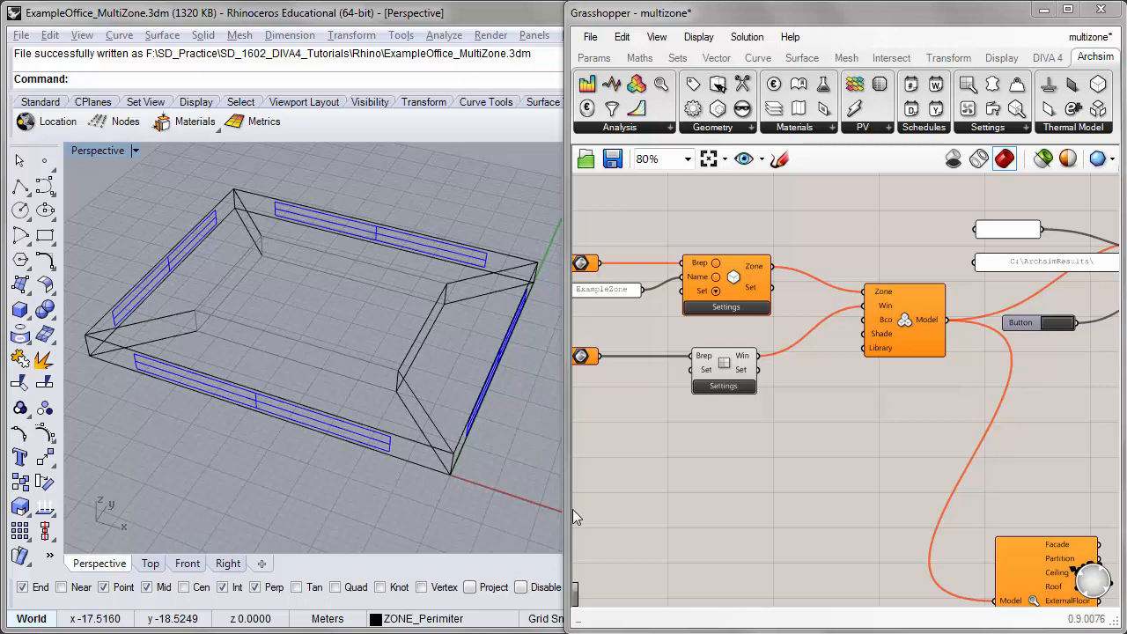
# - Examine the perimeter and core zone volumes, their layers and the windows around the office model
pyautogui.moveTo(565, 500); pyautogui.dragTo(780, 486)
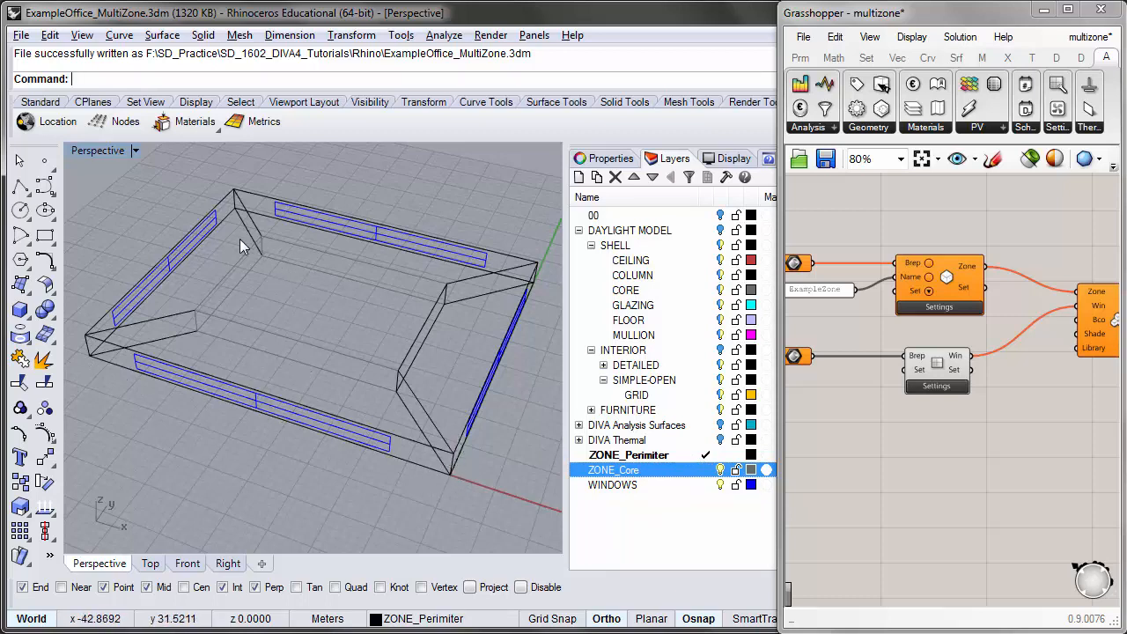
pyautogui.click(235, 282)
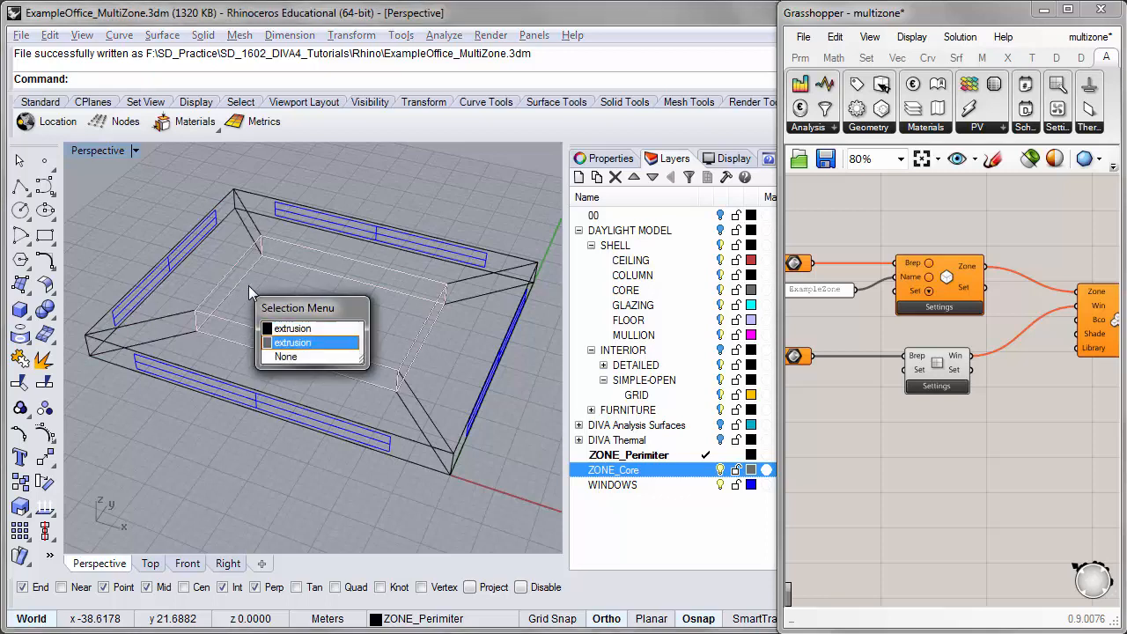
pyautogui.click(352, 339)
pyautogui.press('Escape')
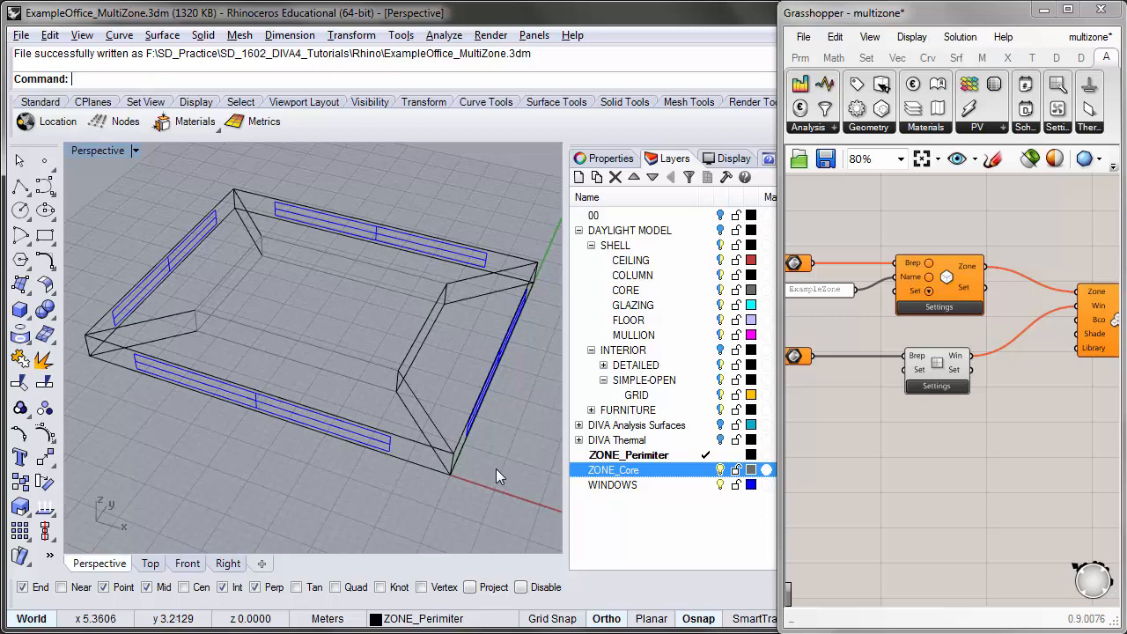
pyautogui.moveTo(456, 464); pyautogui.dragTo(377, 432, button='right')
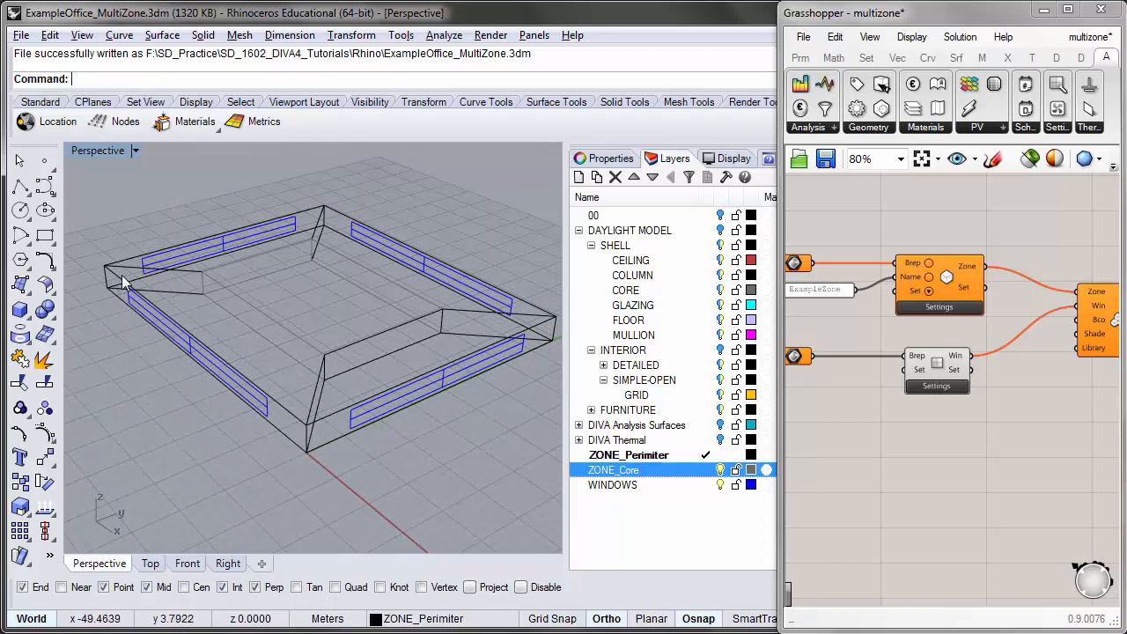
pyautogui.moveTo(373, 430); pyautogui.dragTo(511, 442, button='right')
pyautogui.moveTo(76, 393); pyautogui.dragTo(383, 398, button='right')
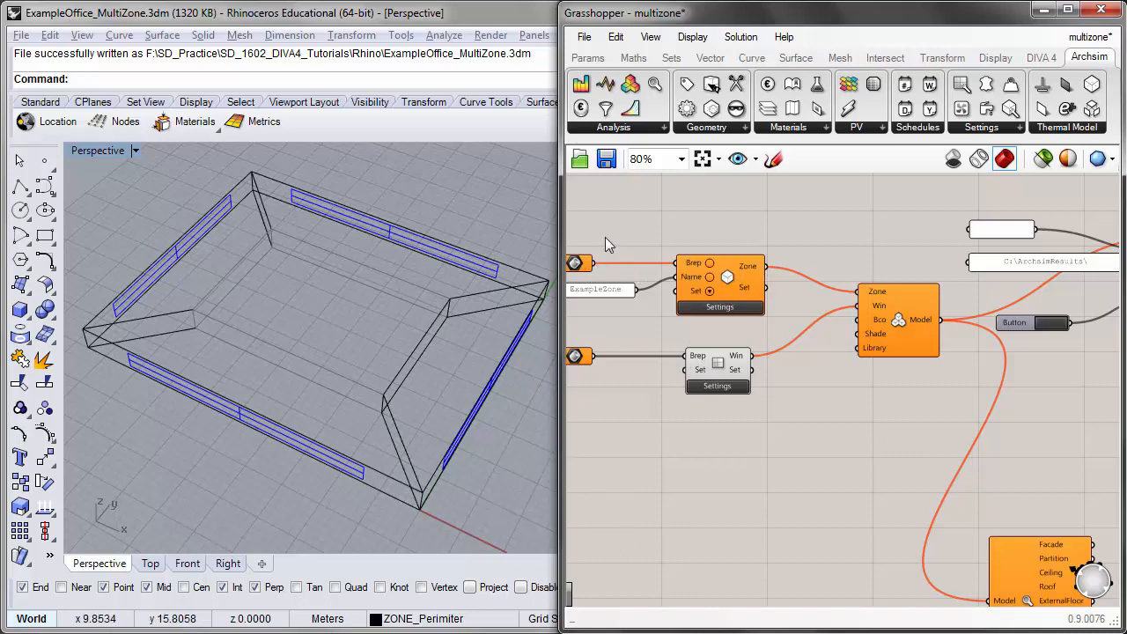
# - Reference the core and all four perimeter zone volumes as multiple Breps in the parameter feeding the thermal zone component
pyautogui.moveTo(605, 237); pyautogui.dragTo(715, 256, button='right')
pyautogui.scroll(1, 691, 278)
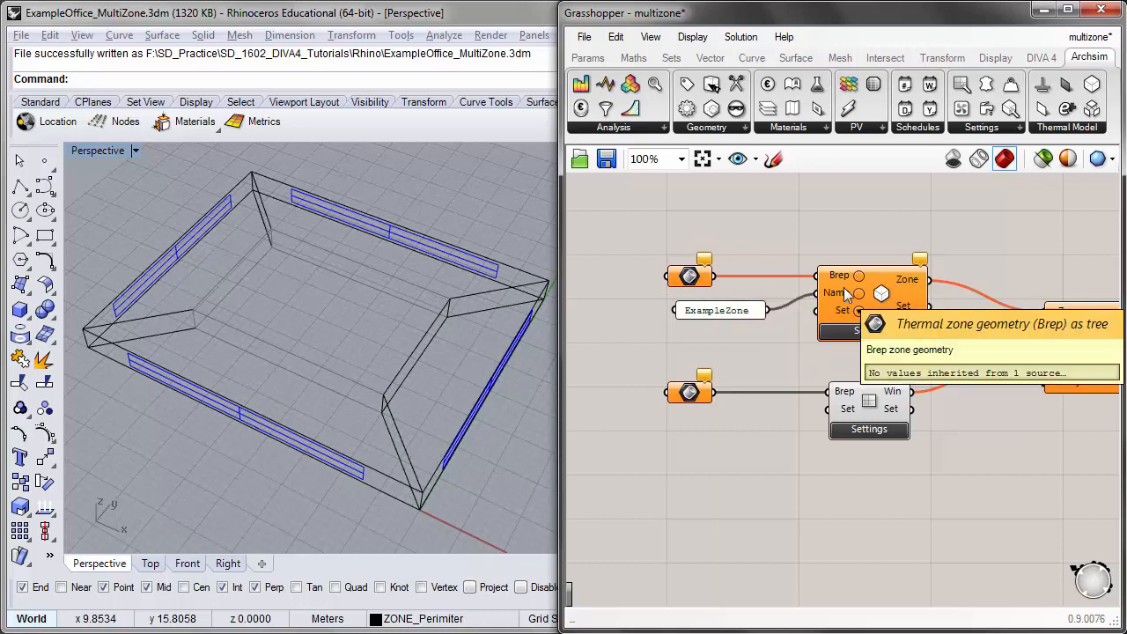
pyautogui.moveTo(707, 286); pyautogui.dragTo(687, 313, button='right')
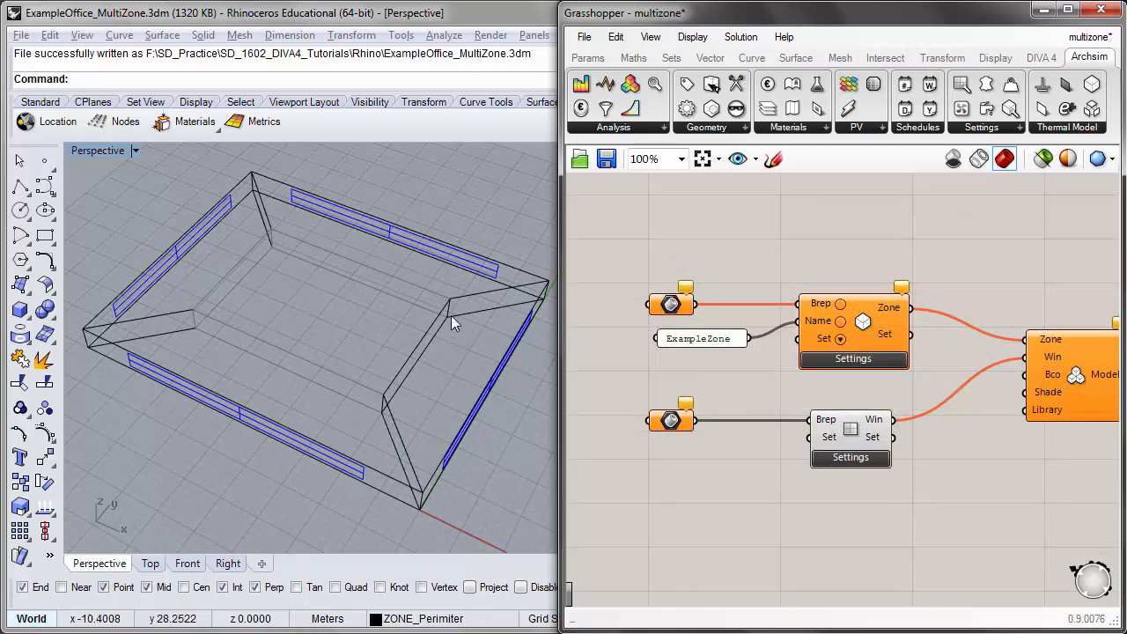
pyautogui.rightClick(679, 299)
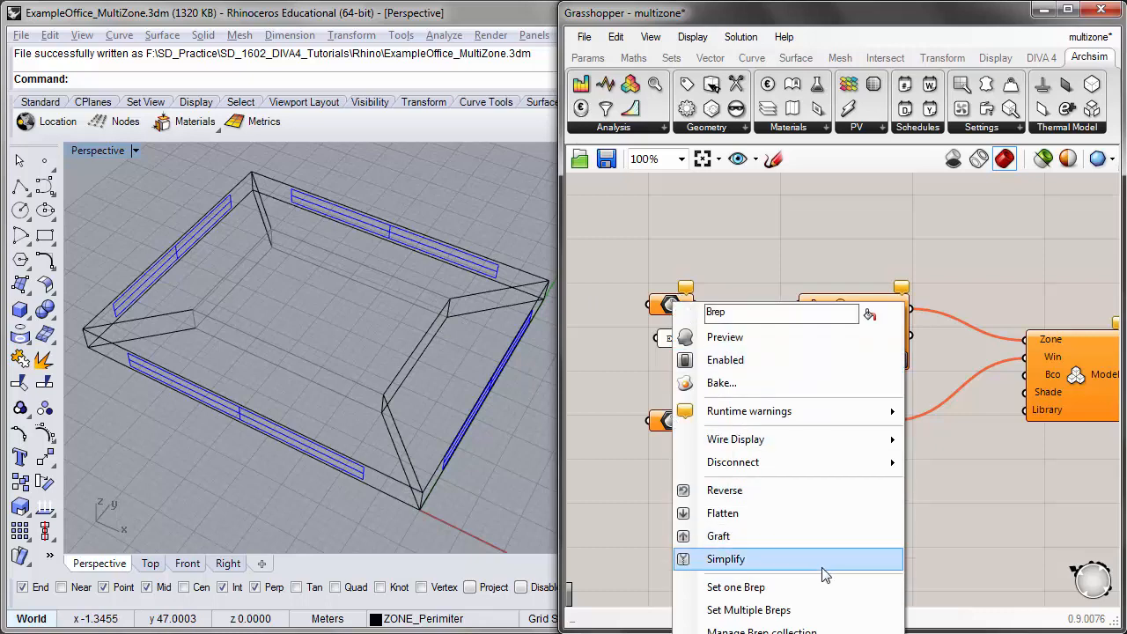
pyautogui.moveTo(588, 438); pyautogui.dragTo(598, 347, button='right')
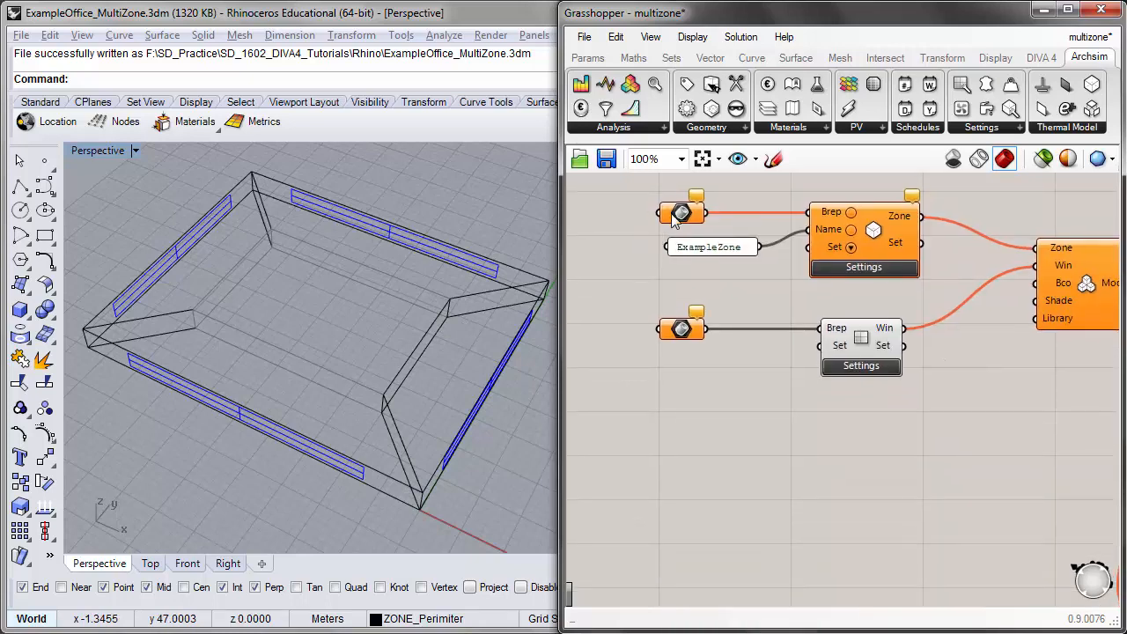
pyautogui.rightClick(675, 213)
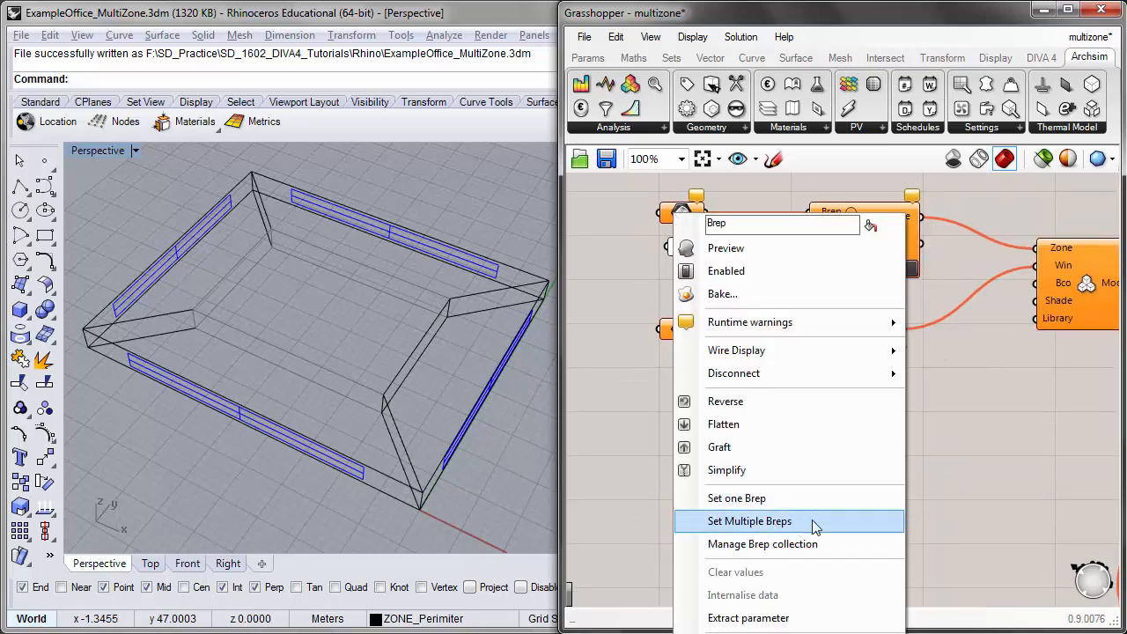
pyautogui.click(781, 522)
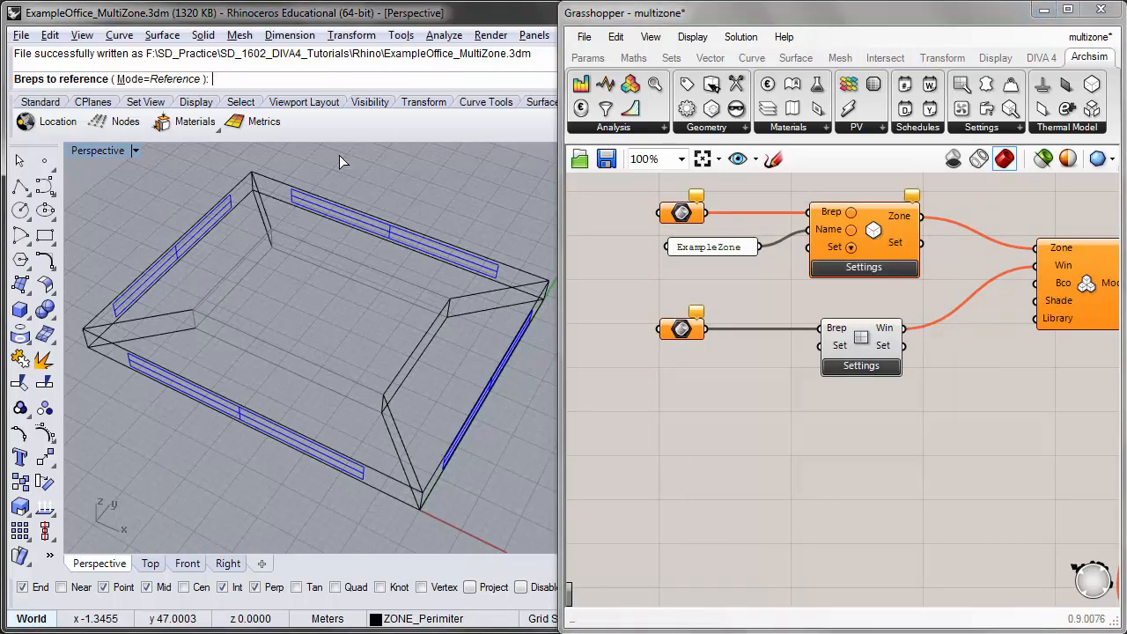
pyautogui.moveTo(450, 343); pyautogui.dragTo(322, 414, button='right')
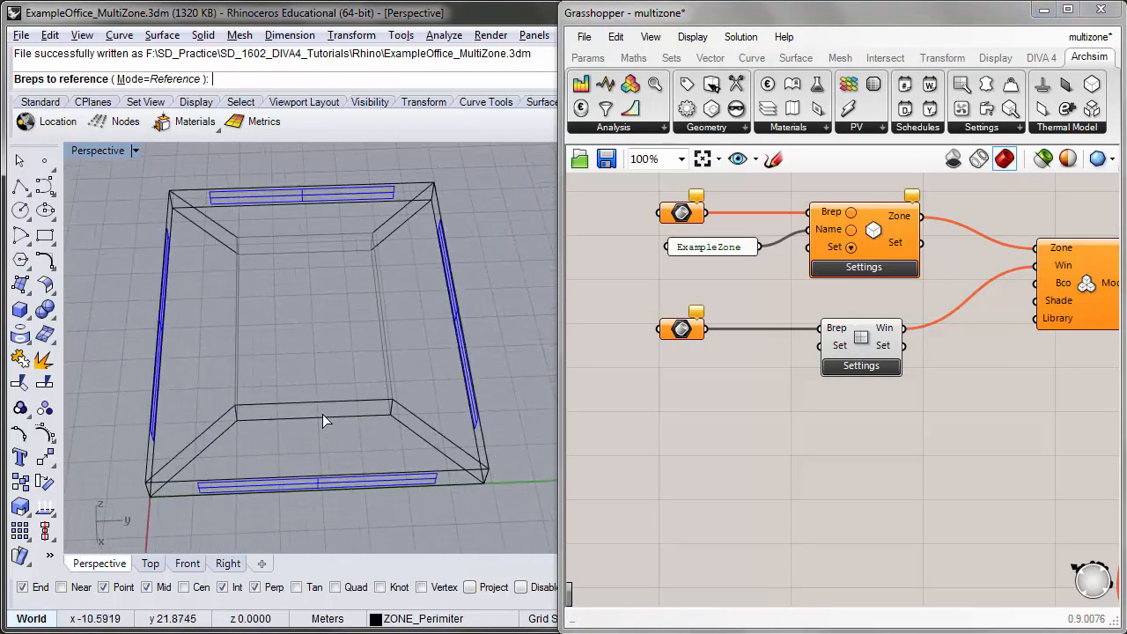
pyautogui.click(220, 228)
pyautogui.moveTo(173, 297); pyautogui.dragTo(341, 292, button='right')
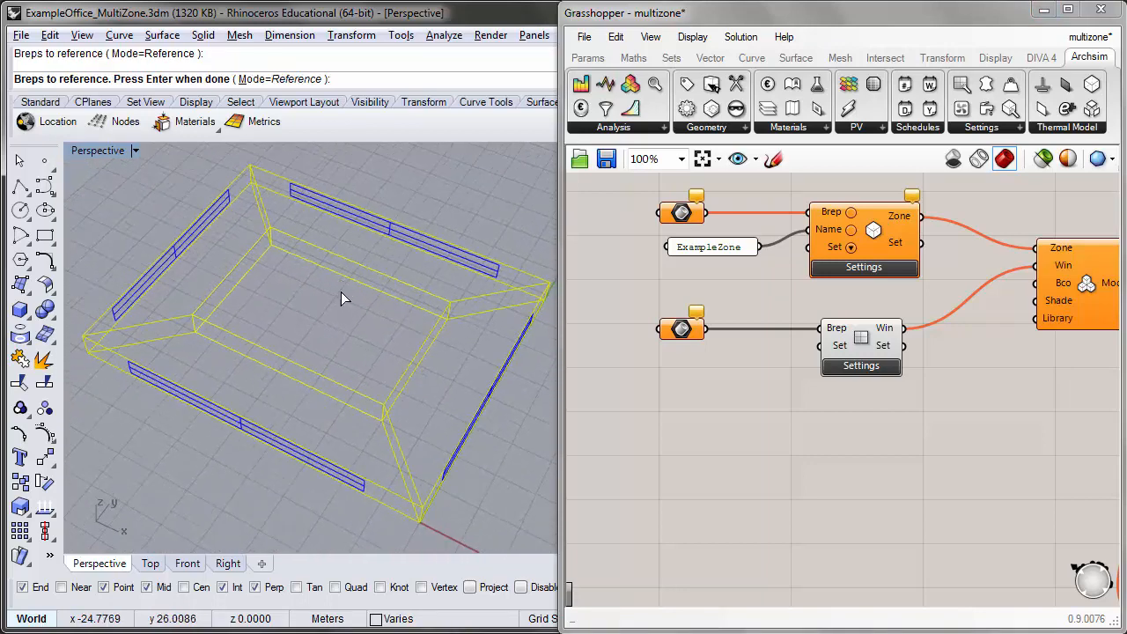
pyautogui.press('Return')
# - Examine the zone name labels in the model and the component that sorts its surfaces into facade, partition, ceiling and window outputs
pyautogui.moveTo(714, 306); pyautogui.dragTo(711, 347, button='right')
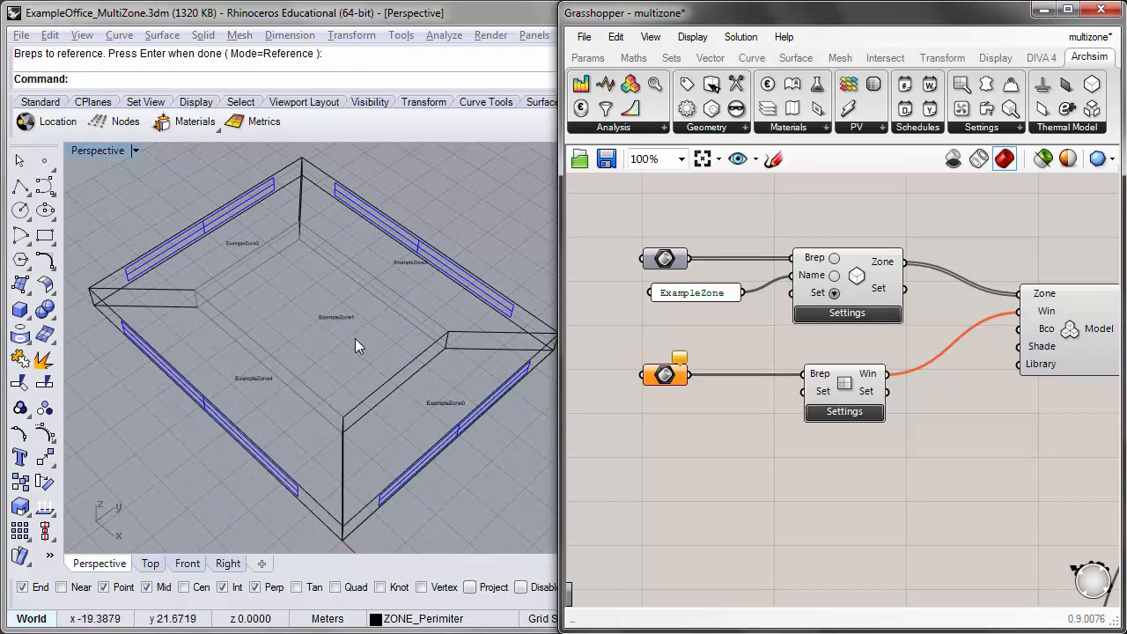
pyautogui.scroll(5, 355, 338)
pyautogui.keyDown('shift'); pyautogui.moveTo(395, 336); pyautogui.dragTo(259, 285, button='right'); pyautogui.keyUp('shift')
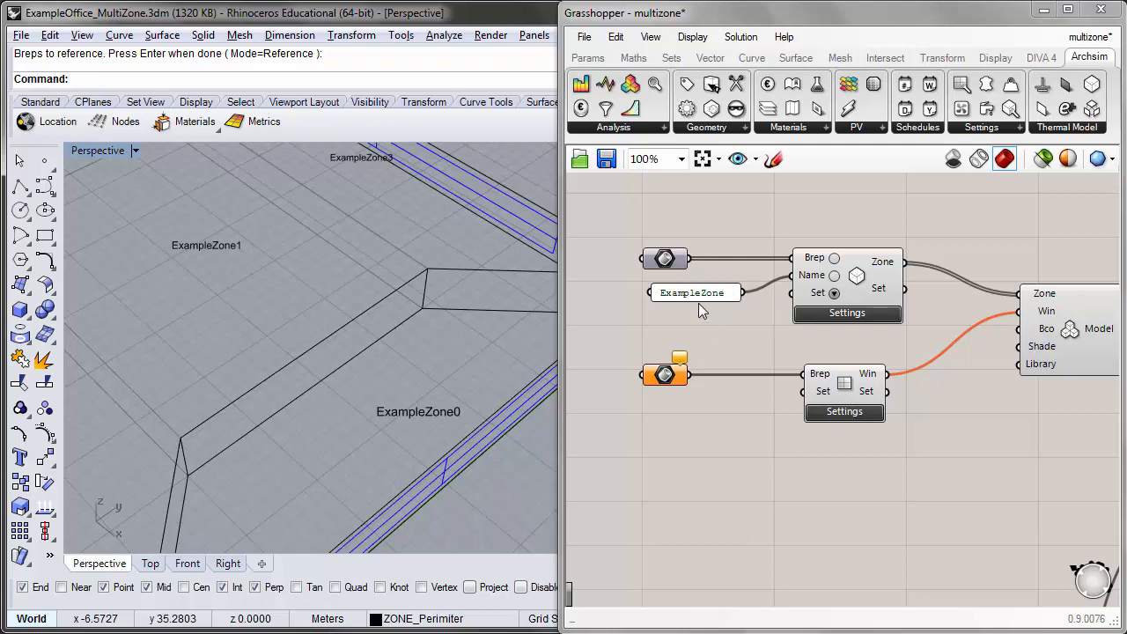
pyautogui.moveTo(922, 457); pyautogui.dragTo(807, 354, button='right')
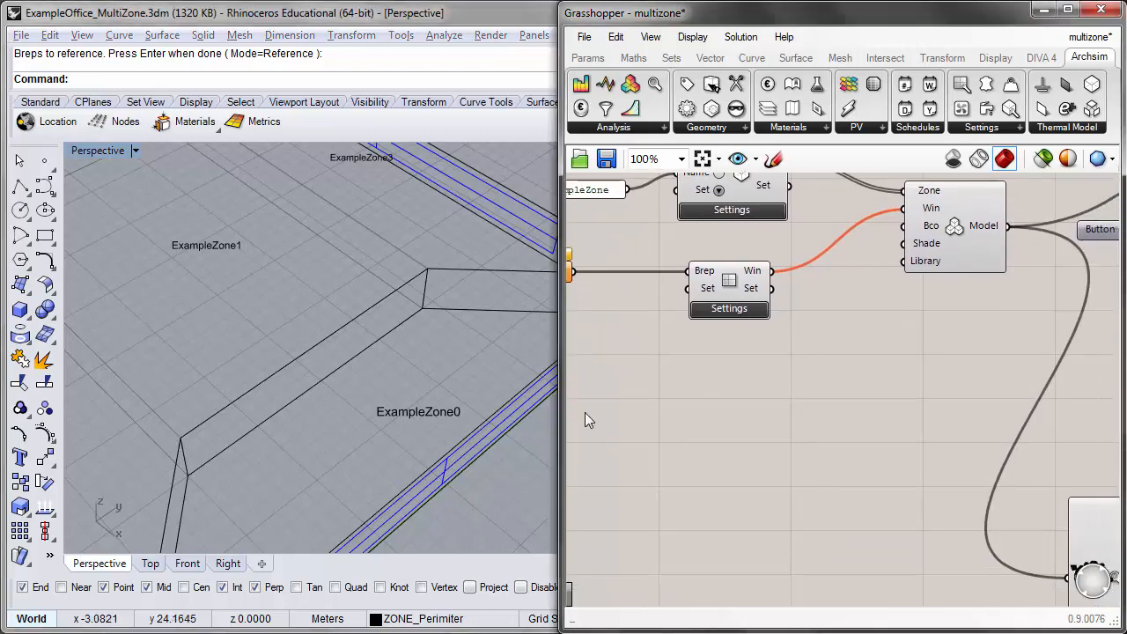
pyautogui.moveTo(585, 421); pyautogui.dragTo(649, 340, button='right')
pyautogui.scroll(-2, 807, 319)
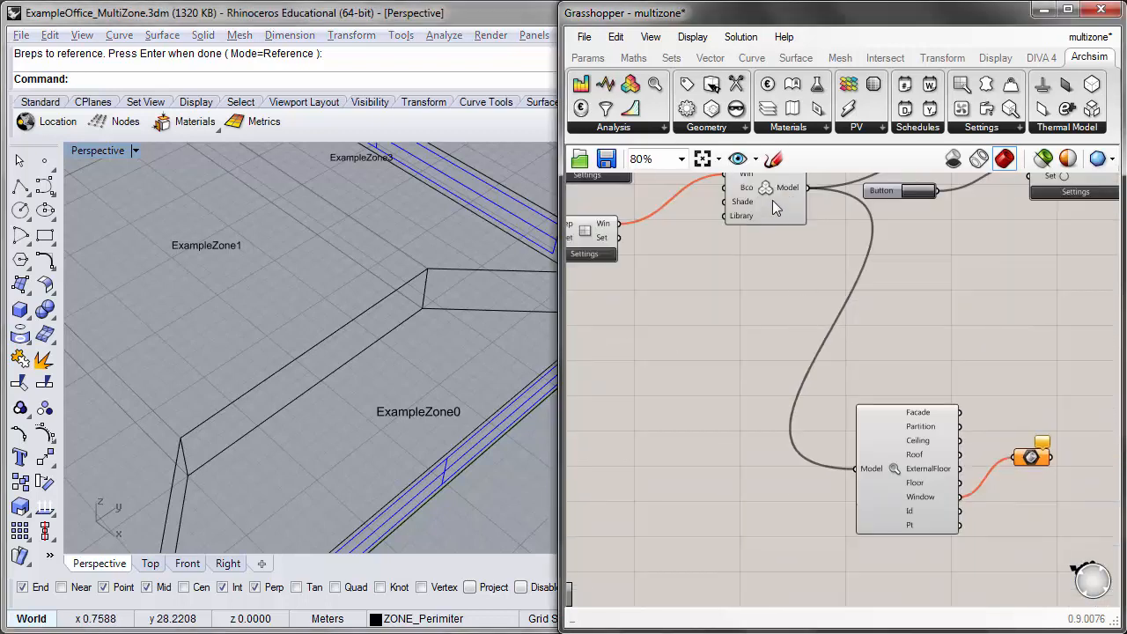
pyautogui.moveTo(773, 202); pyautogui.dragTo(776, 236, button='right')
pyautogui.moveTo(876, 394); pyautogui.dragTo(868, 309, button='right')
pyautogui.scroll(1, 874, 420)
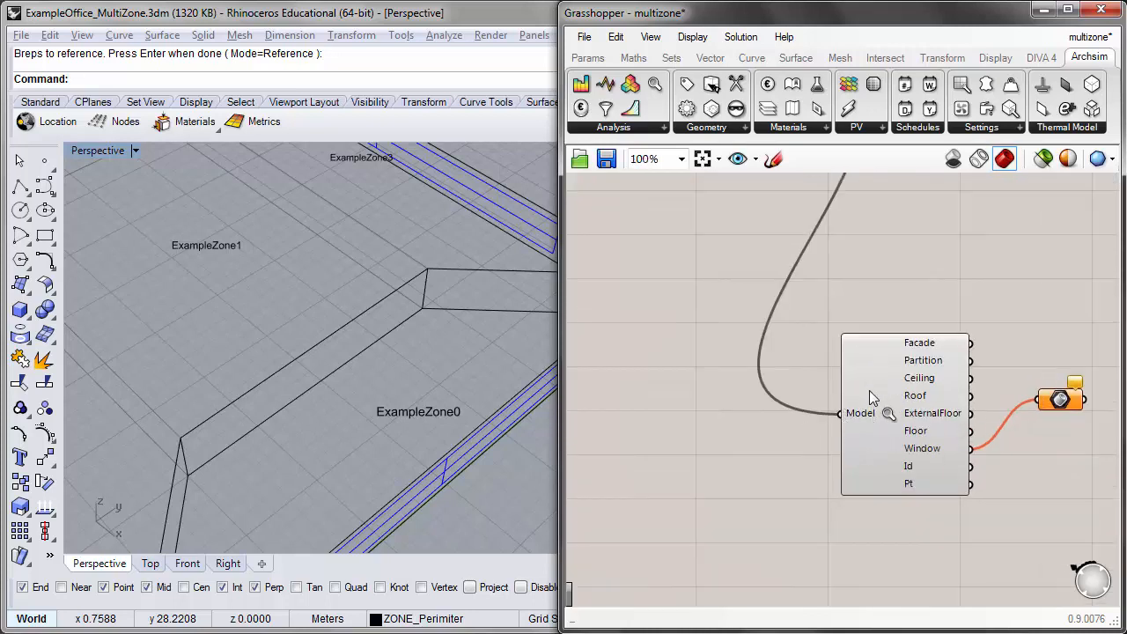
pyautogui.moveTo(887, 382); pyautogui.dragTo(884, 375)
pyautogui.click(782, 382)
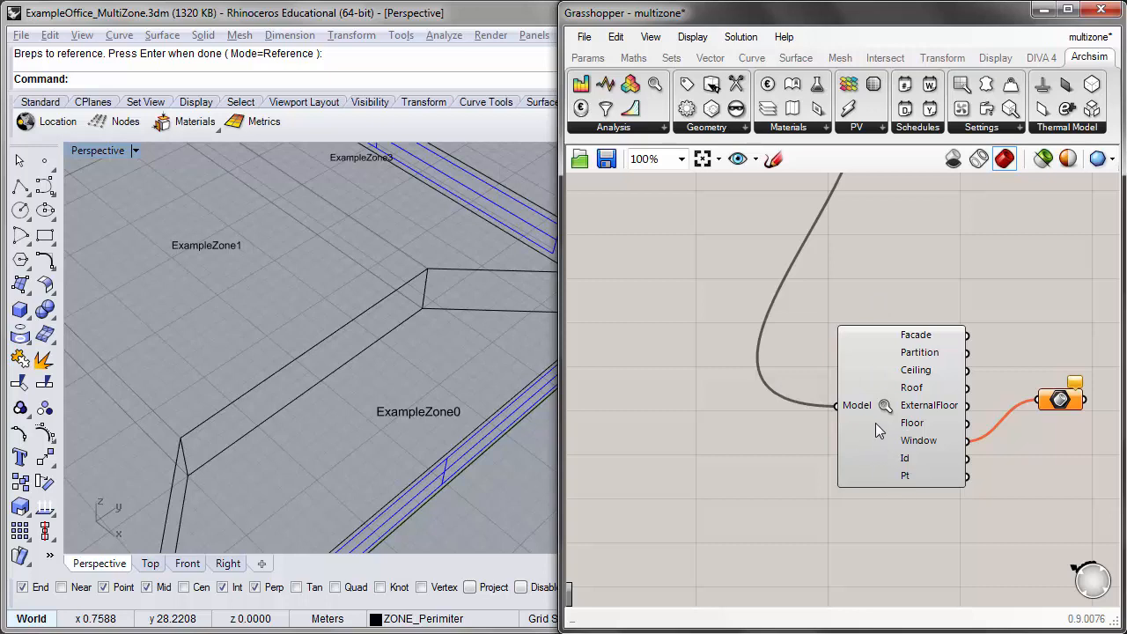
# - Examine the ExampleZone0 volume, its window and the partition it shares with the core zone
pyautogui.scroll(-2, 397, 414)
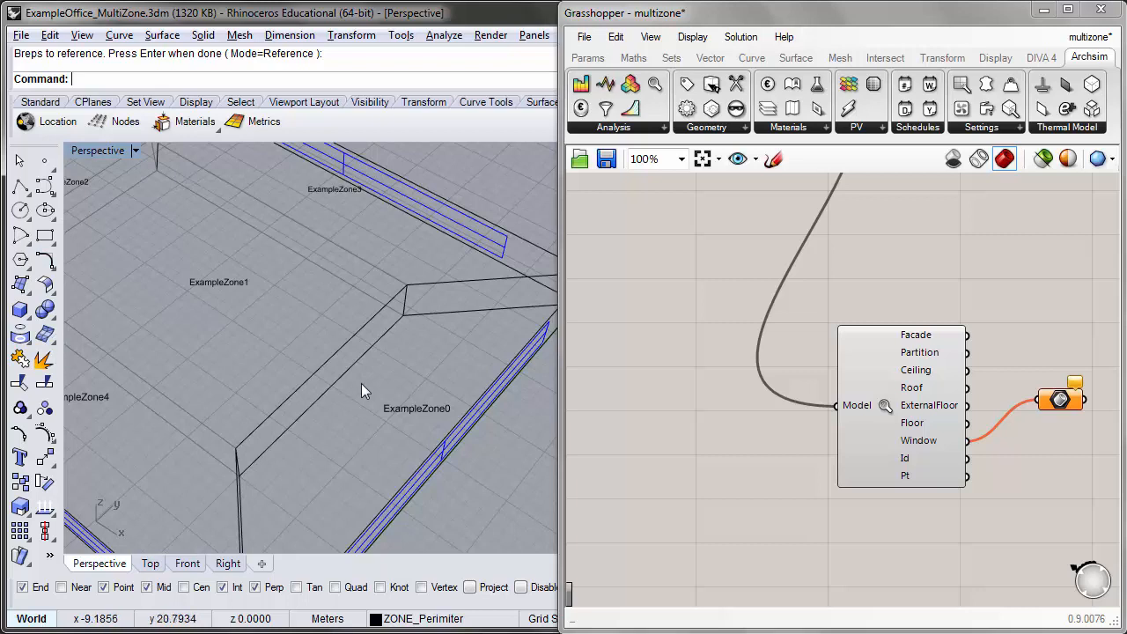
pyautogui.keyDown('shift'); pyautogui.moveTo(418, 368); pyautogui.dragTo(455, 379, button='right'); pyautogui.keyUp('shift')
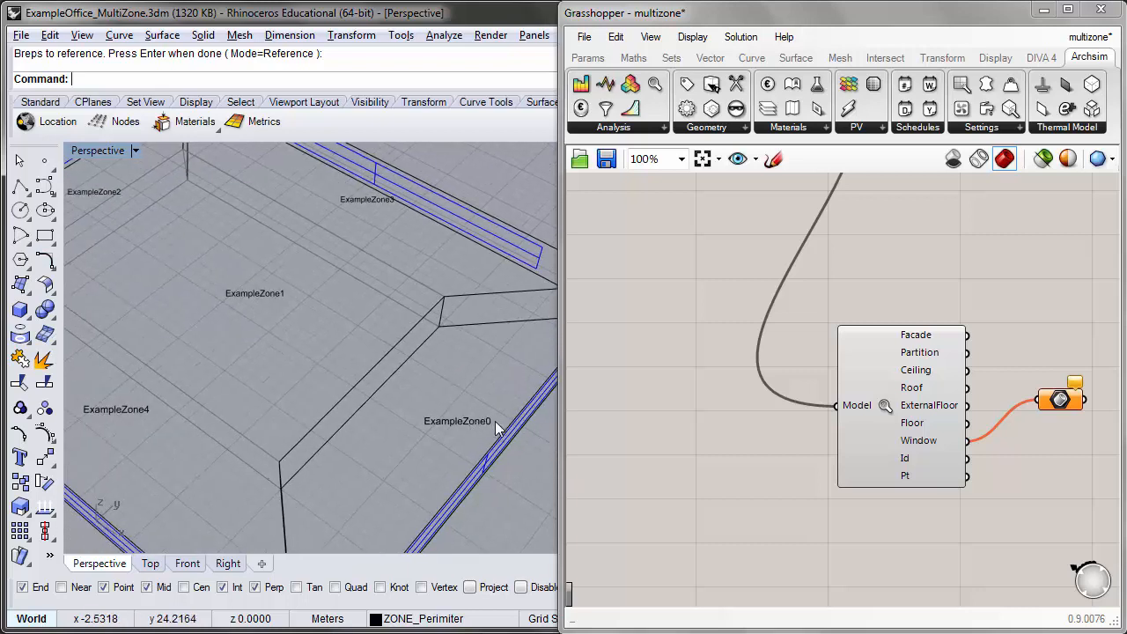
pyautogui.moveTo(495, 421); pyautogui.dragTo(489, 423, button='right')
pyautogui.scroll(3, 484, 429)
pyautogui.scroll(-1, 422, 430)
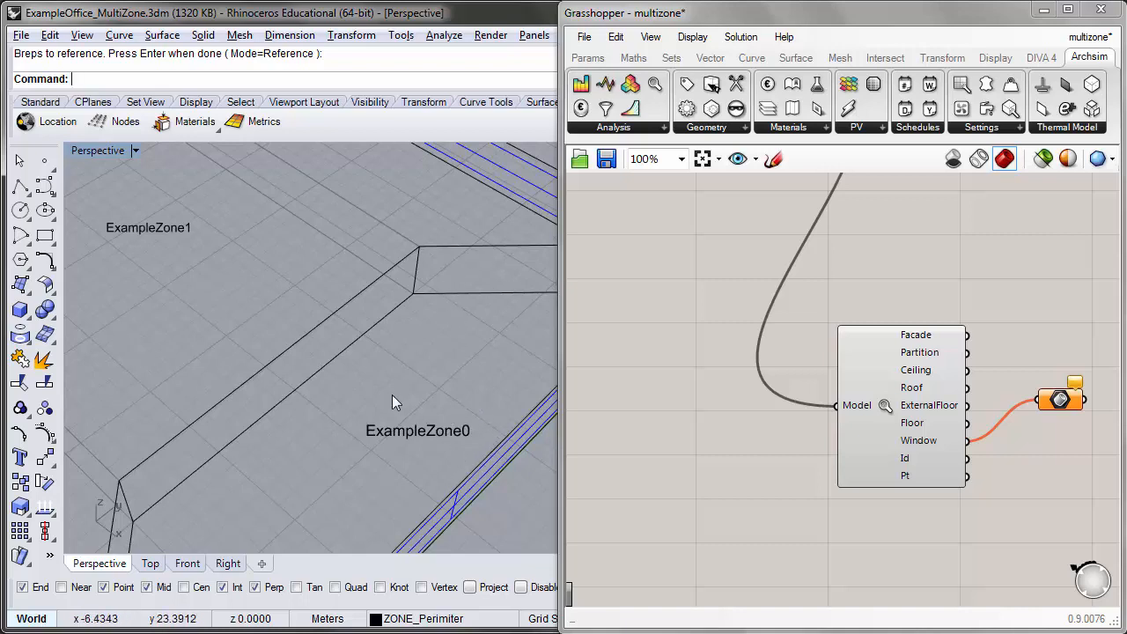
pyautogui.moveTo(285, 423); pyautogui.dragTo(322, 398, button='right')
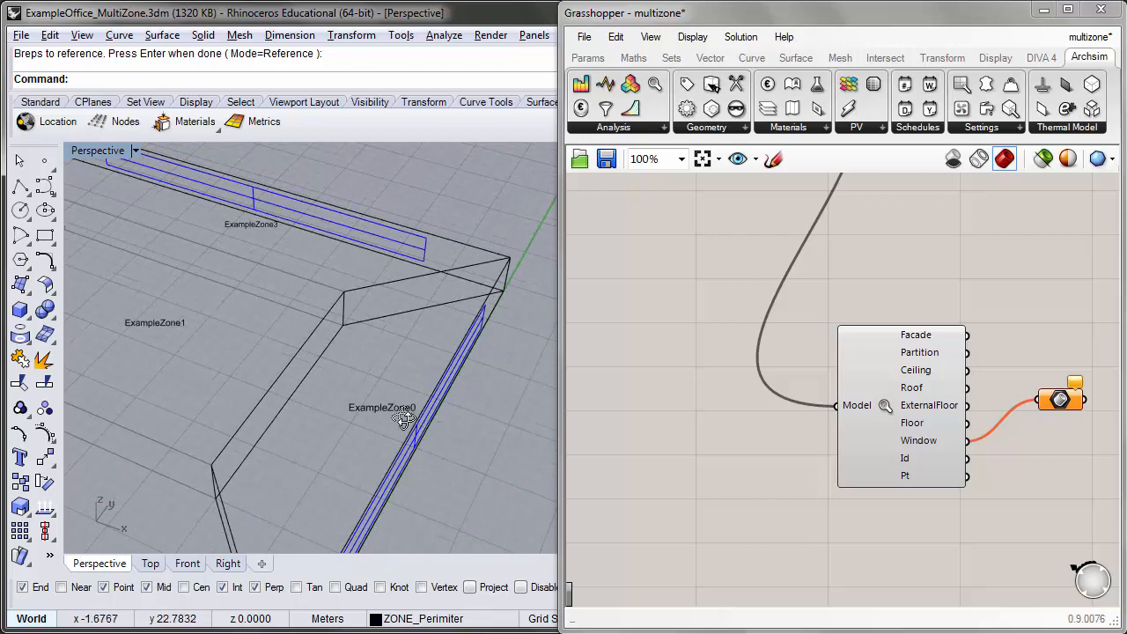
pyautogui.scroll(2, 408, 410)
pyautogui.scroll(-4, 456, 398)
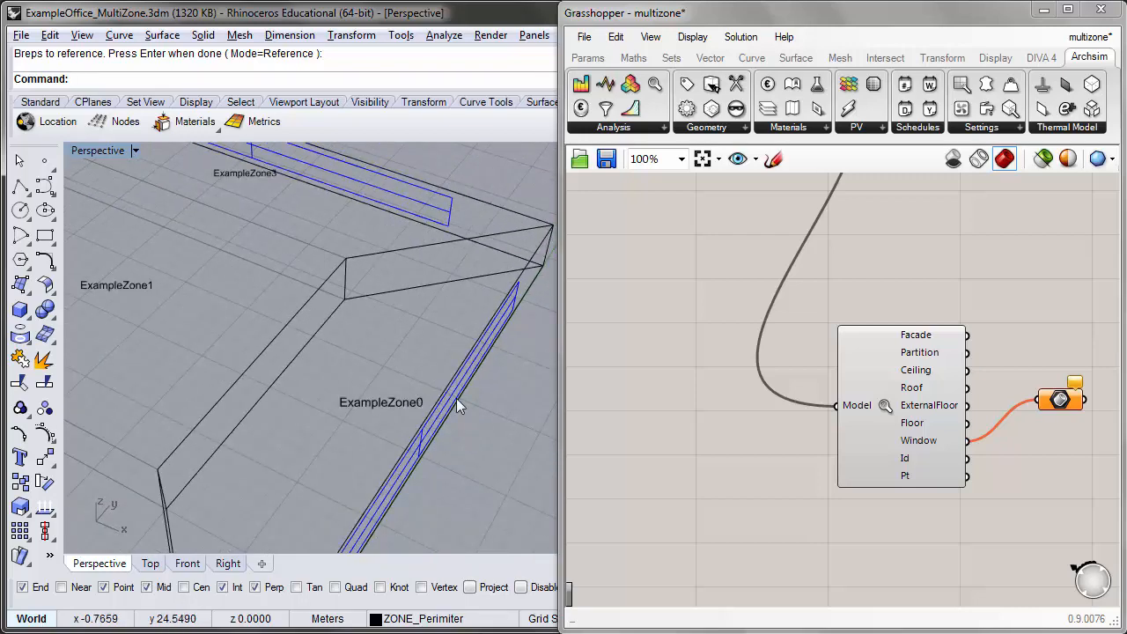
pyautogui.scroll(-2, 204, 317)
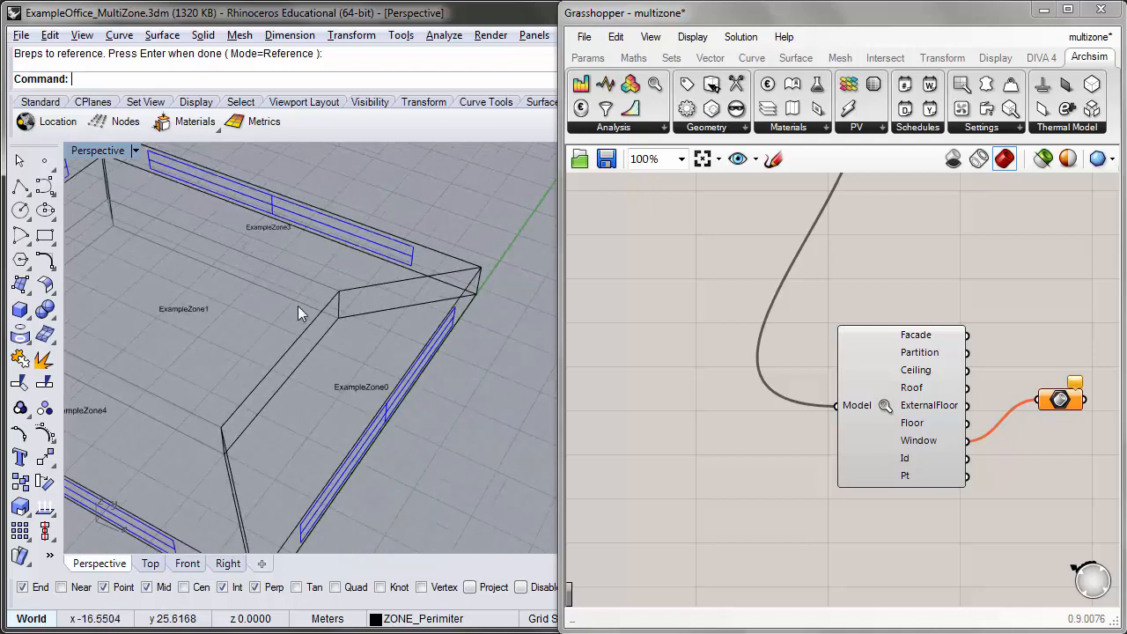
pyautogui.scroll(-3, 276, 340)
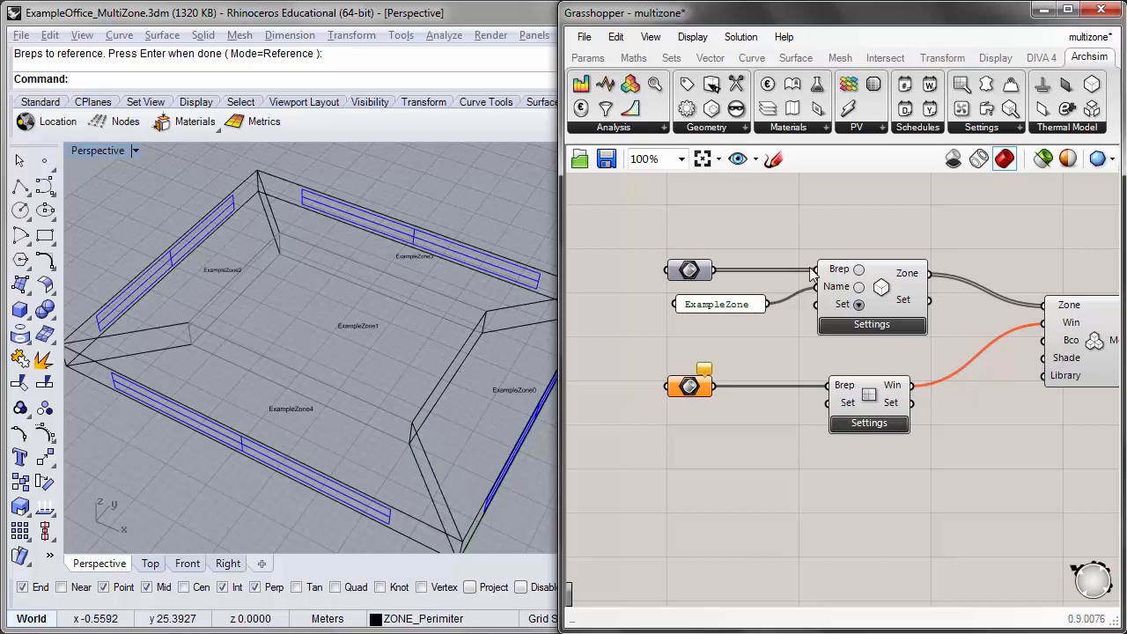
pyautogui.click(903, 284)
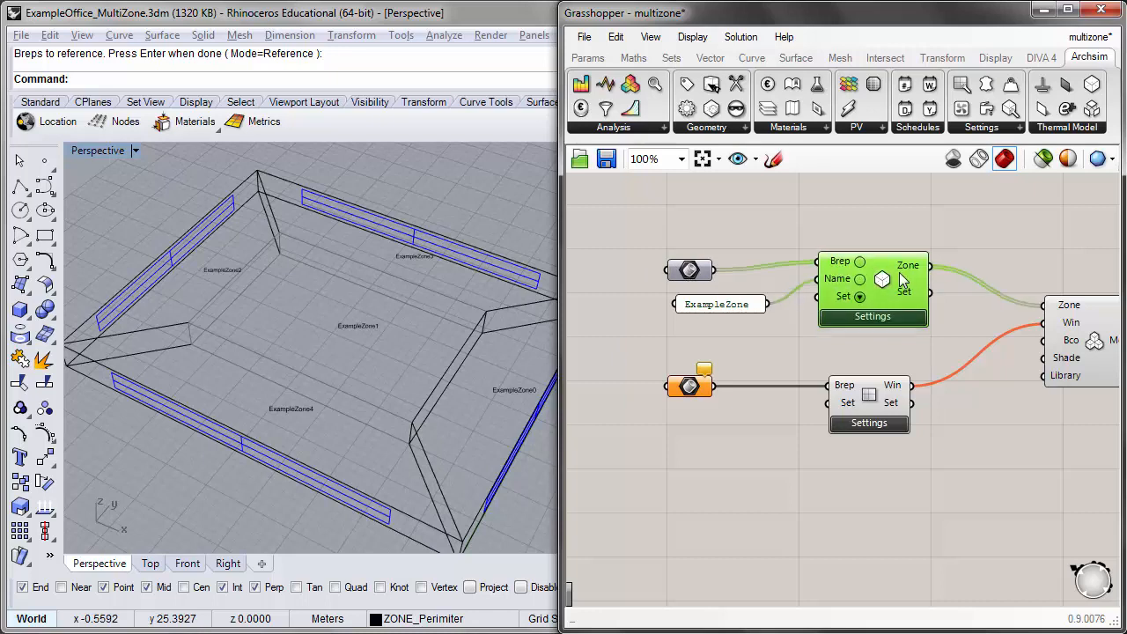
pyautogui.moveTo(899, 278); pyautogui.dragTo(900, 287)
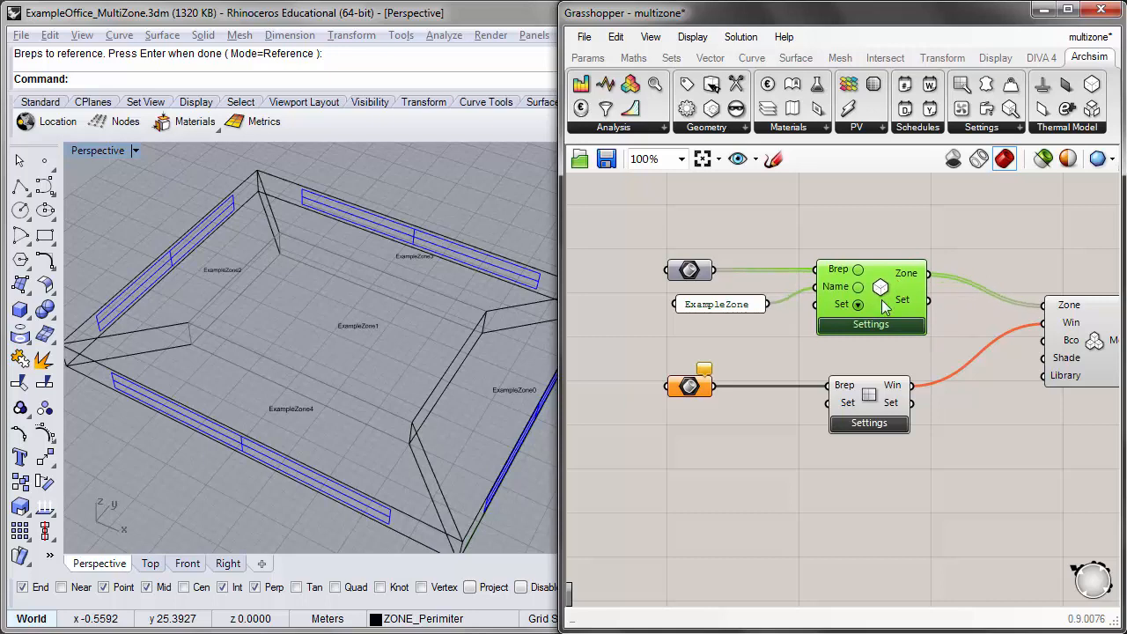
pyautogui.scroll(-2, 350, 304)
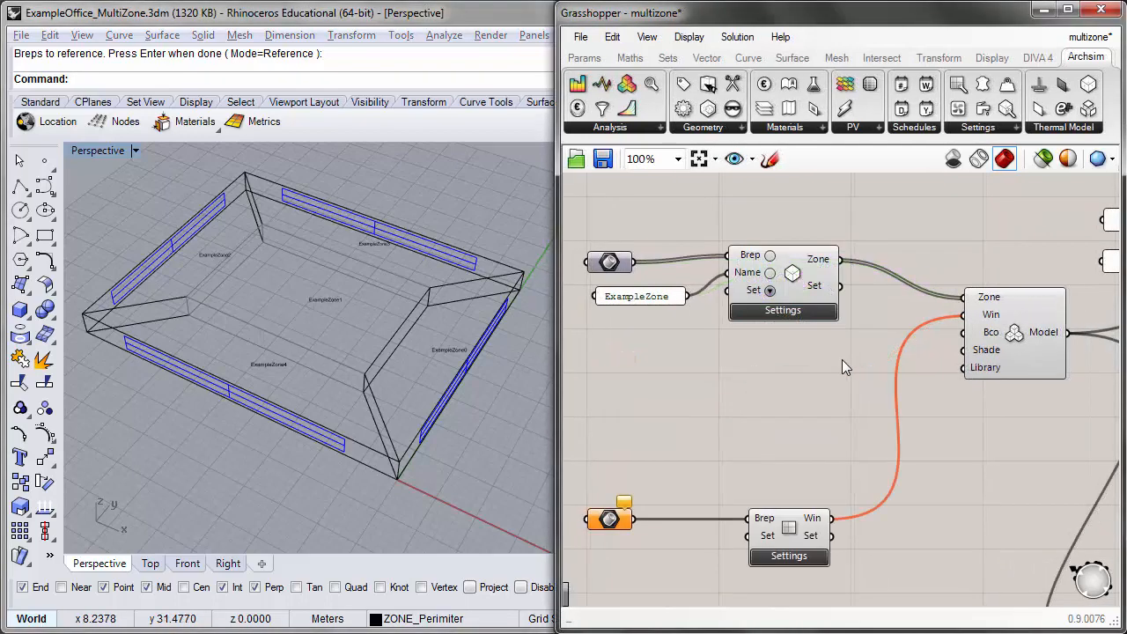
# - Duplicate the thermal zone component with its Brep and name inputs and place the copy directly below the original
pyautogui.moveTo(842, 359); pyautogui.dragTo(579, 201)
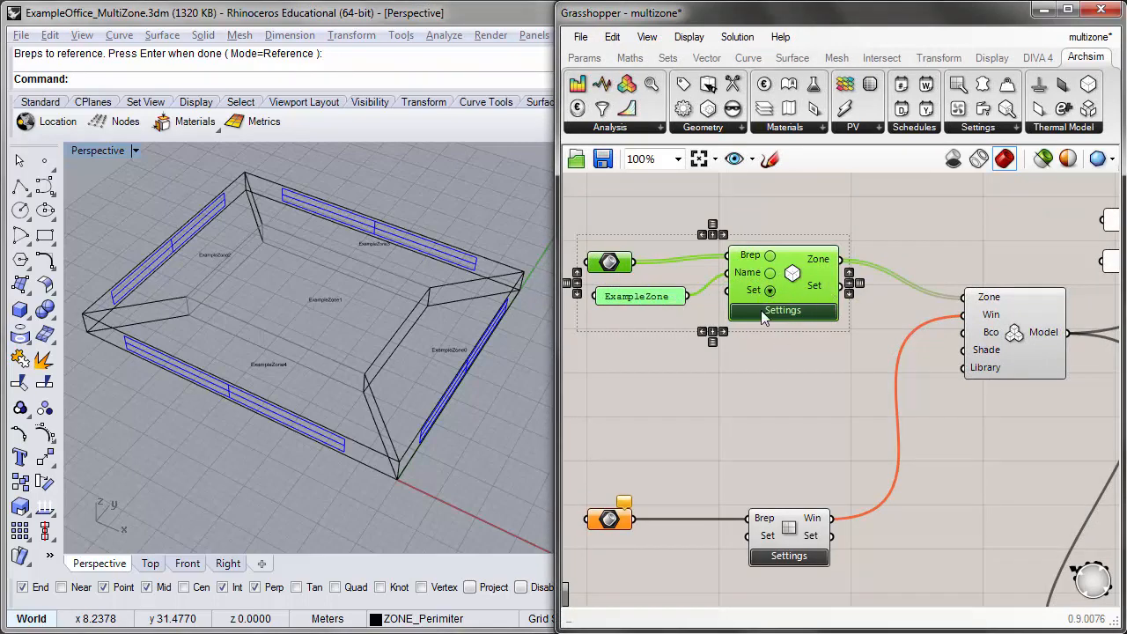
pyautogui.hotkey('ctrl', 'v')
pyautogui.moveTo(816, 290); pyautogui.dragTo(809, 394)
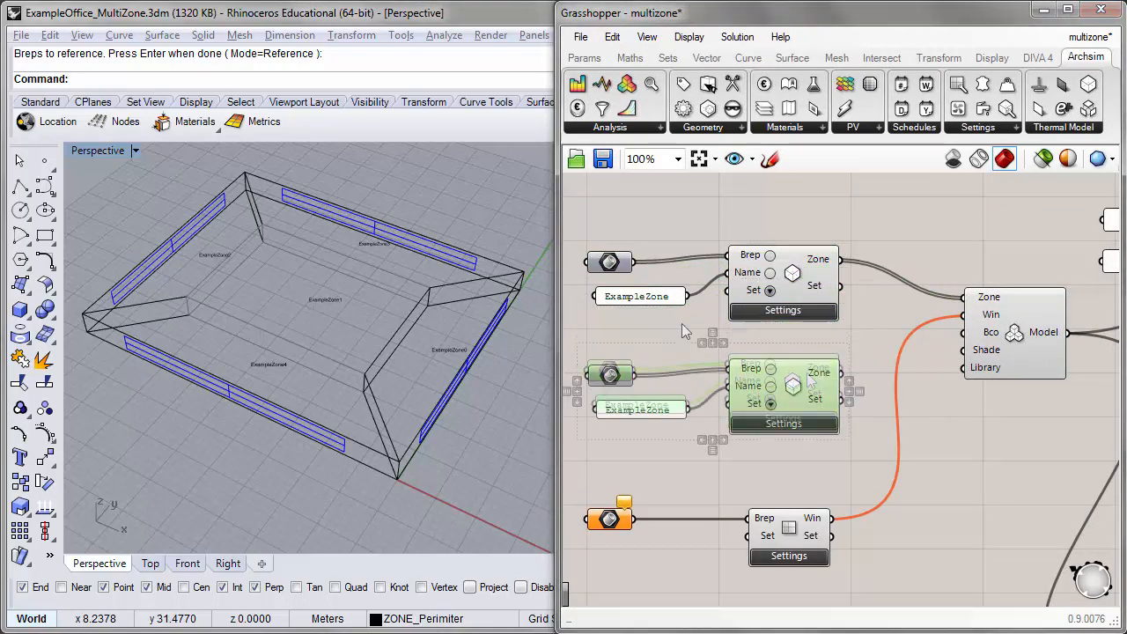
pyautogui.click(684, 327)
# - Change the name text feeding the original zone component to Perimeter
pyautogui.scroll(1, 641, 300)
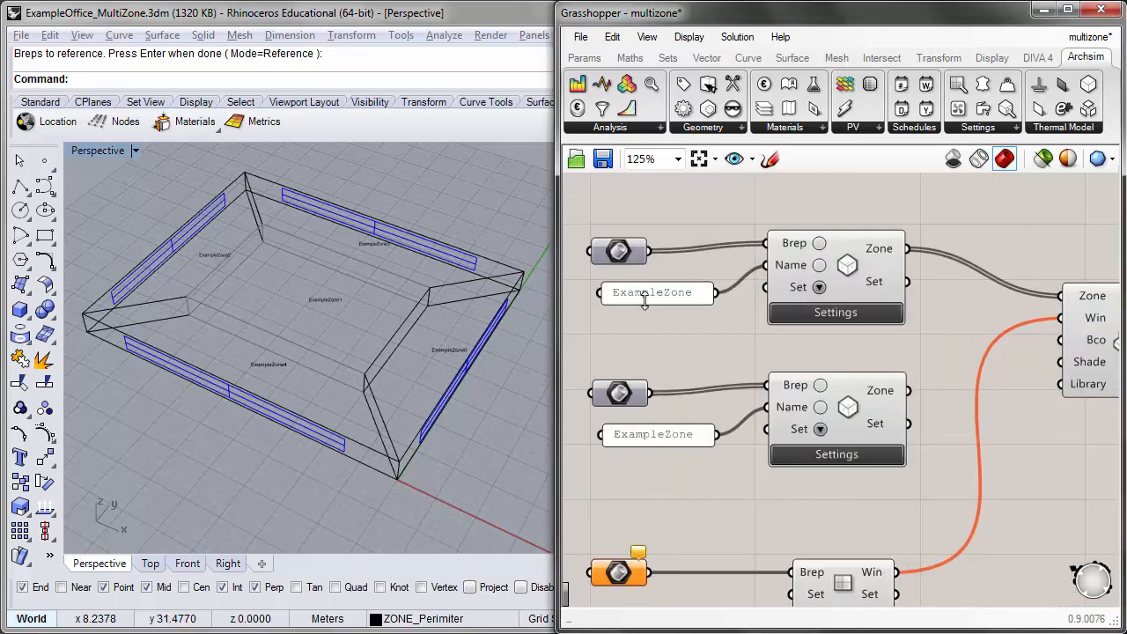
pyautogui.click(662, 298)
pyautogui.doubleClick(662, 299)
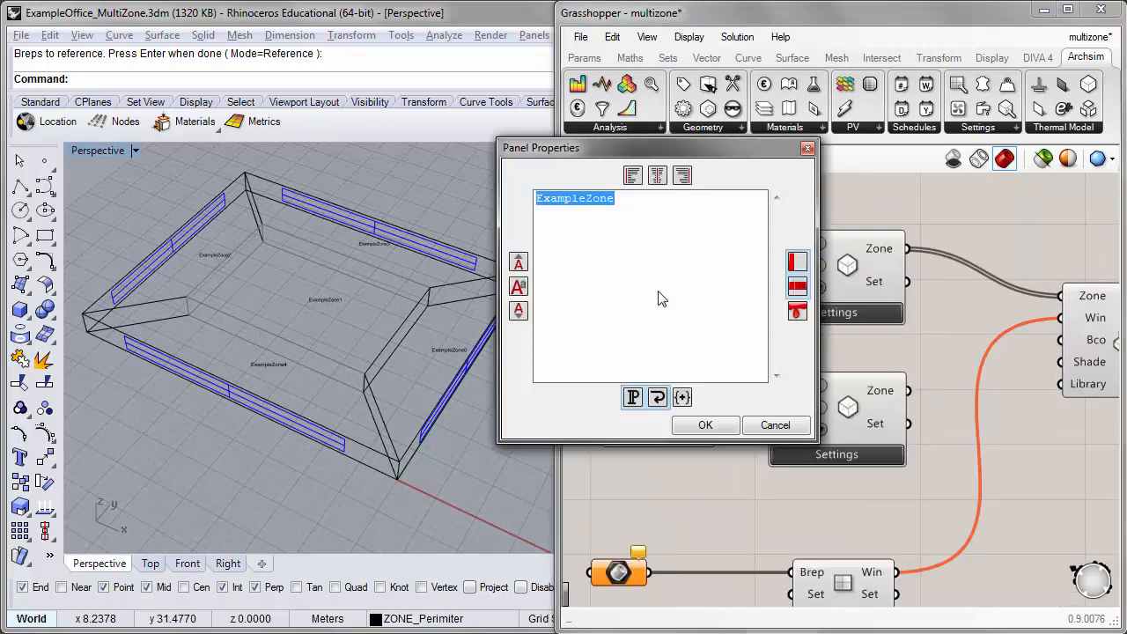
pyautogui.write('Perimet')
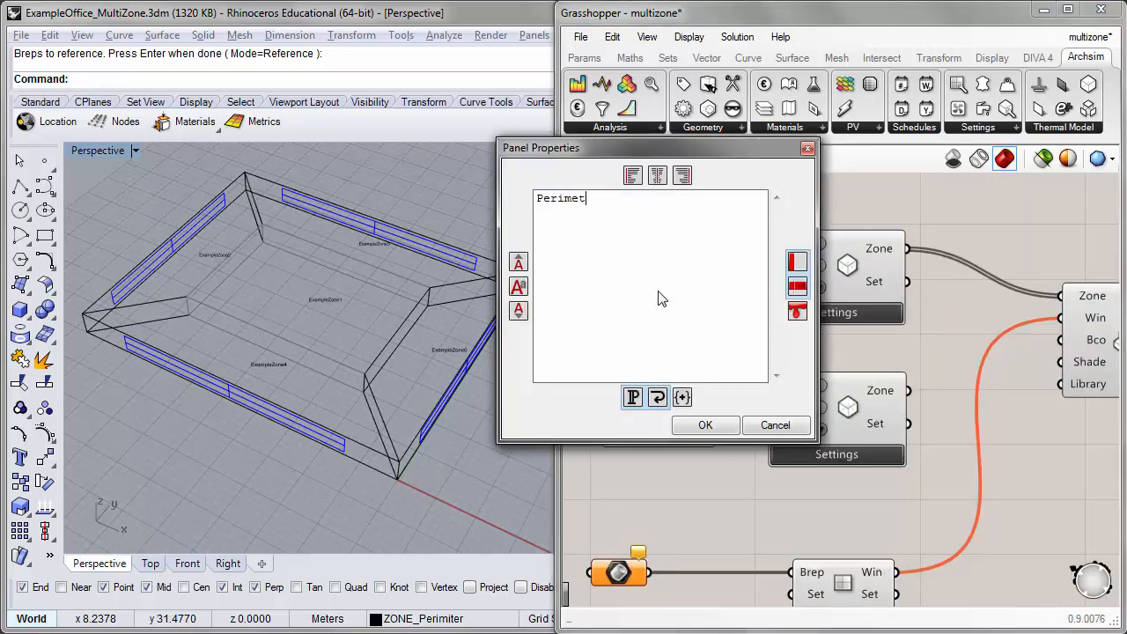
pyautogui.write('er')
pyautogui.click(706, 427)
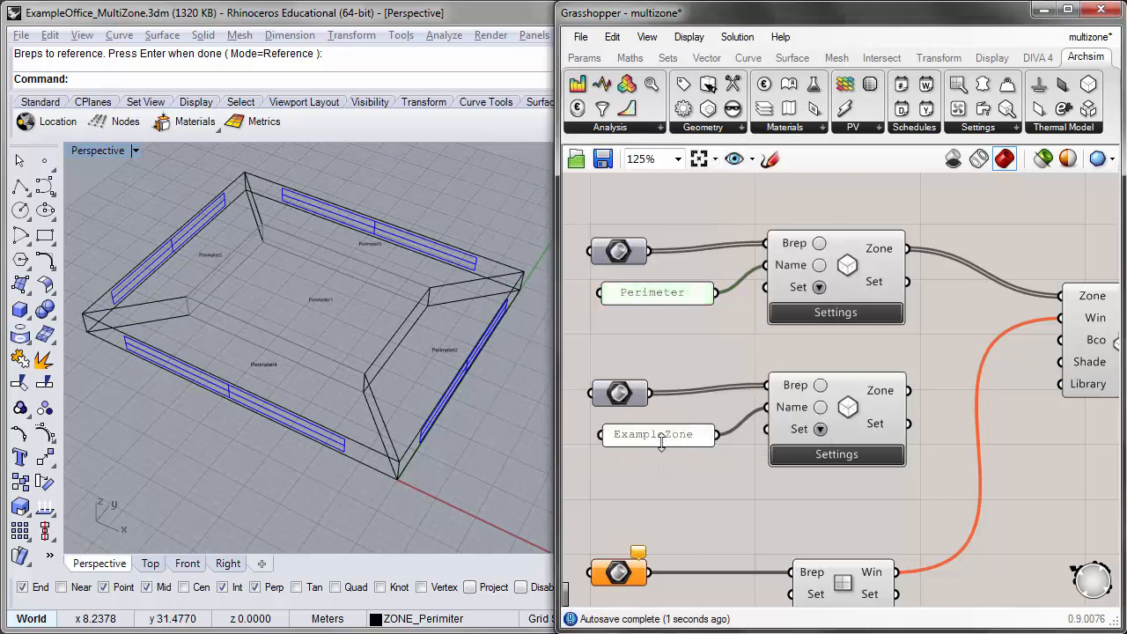
# - Change the name text feeding the duplicated zone component to Core
pyautogui.doubleClick(659, 435)
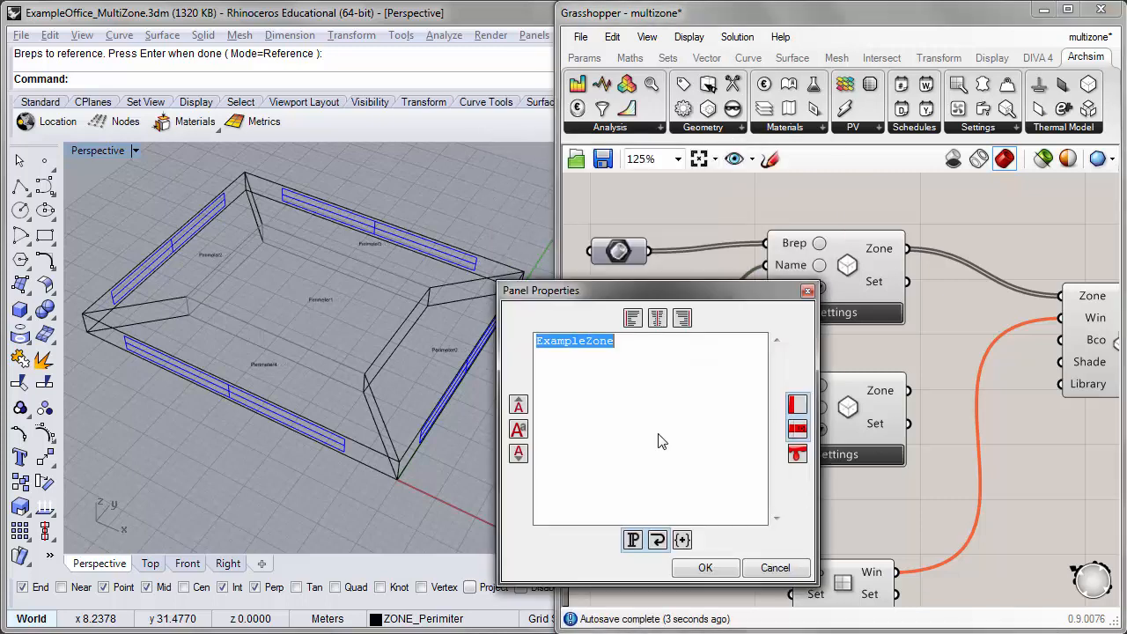
pyautogui.write('Core')
pyautogui.click(705, 568)
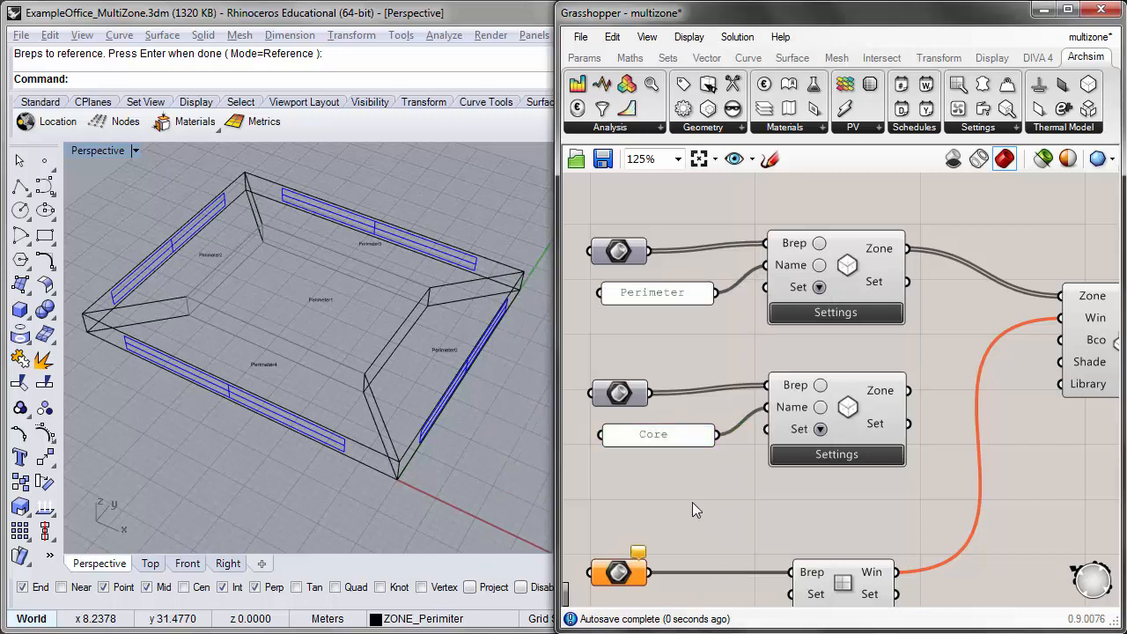
# - Reference all objects on the ZONE_Perimiter layer as multiple Breps in the parameter feeding the Perimeter zone component
pyautogui.rightClick(623, 255)
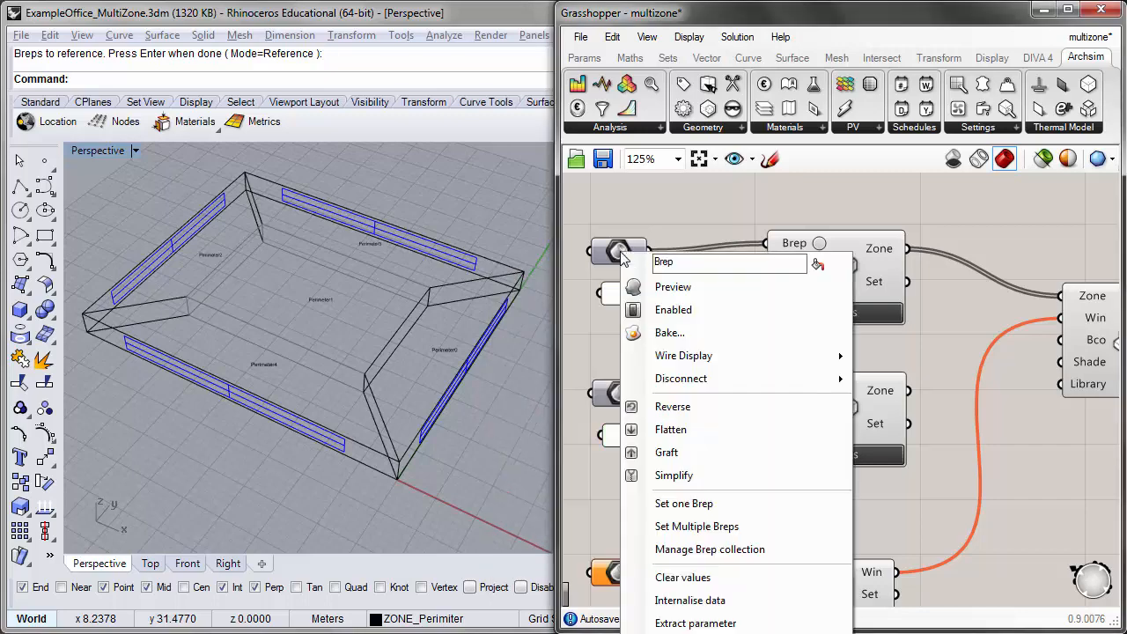
pyautogui.click(724, 527)
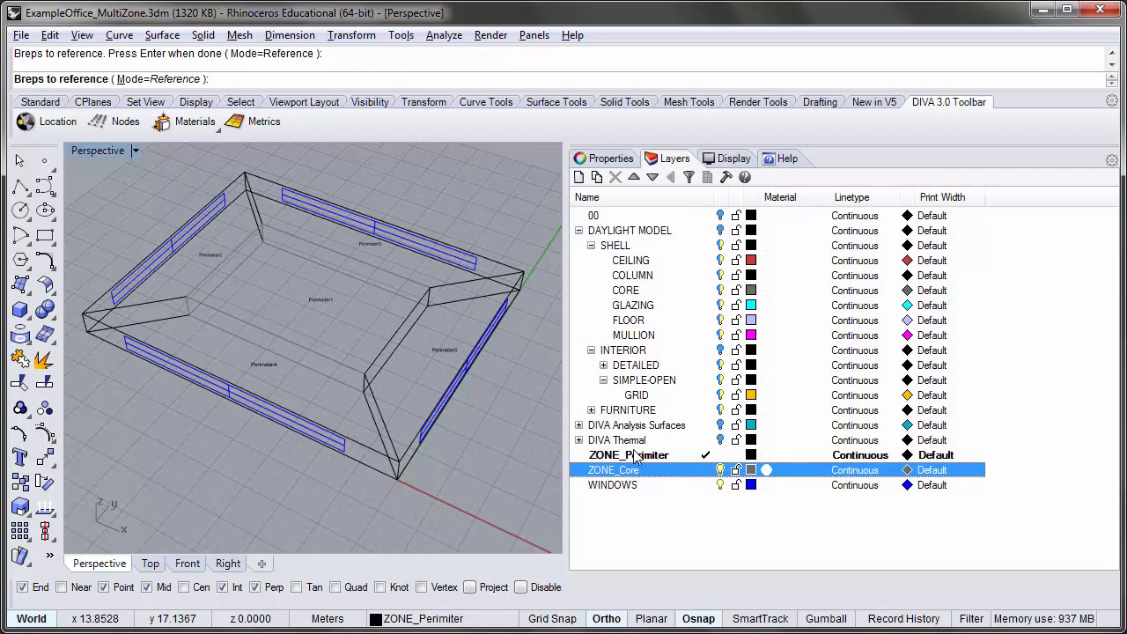
pyautogui.rightClick(624, 458)
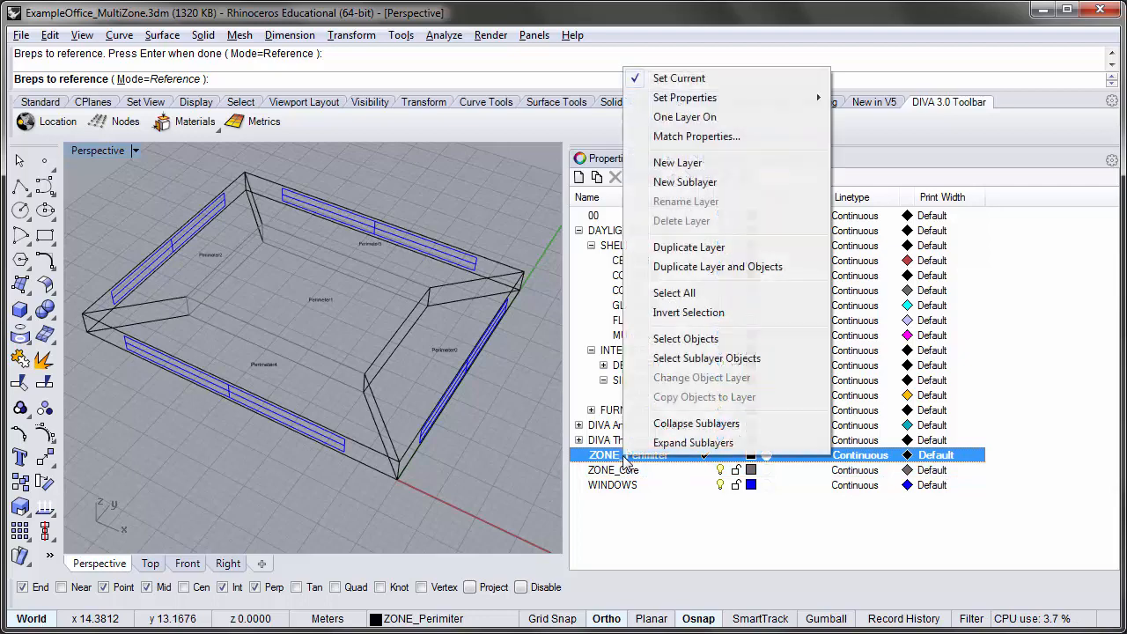
pyautogui.click(709, 340)
pyautogui.press('Return')
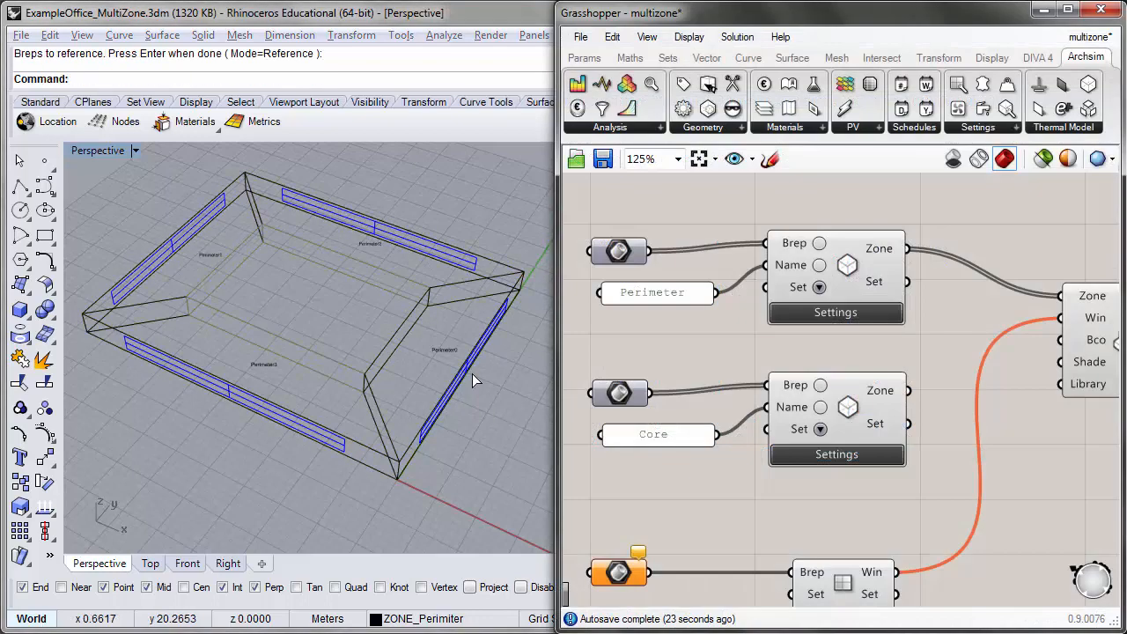
# - Reference the single core volume in the middle of the building as the Brep feeding the Core zone component
pyautogui.scroll(3, 431, 225)
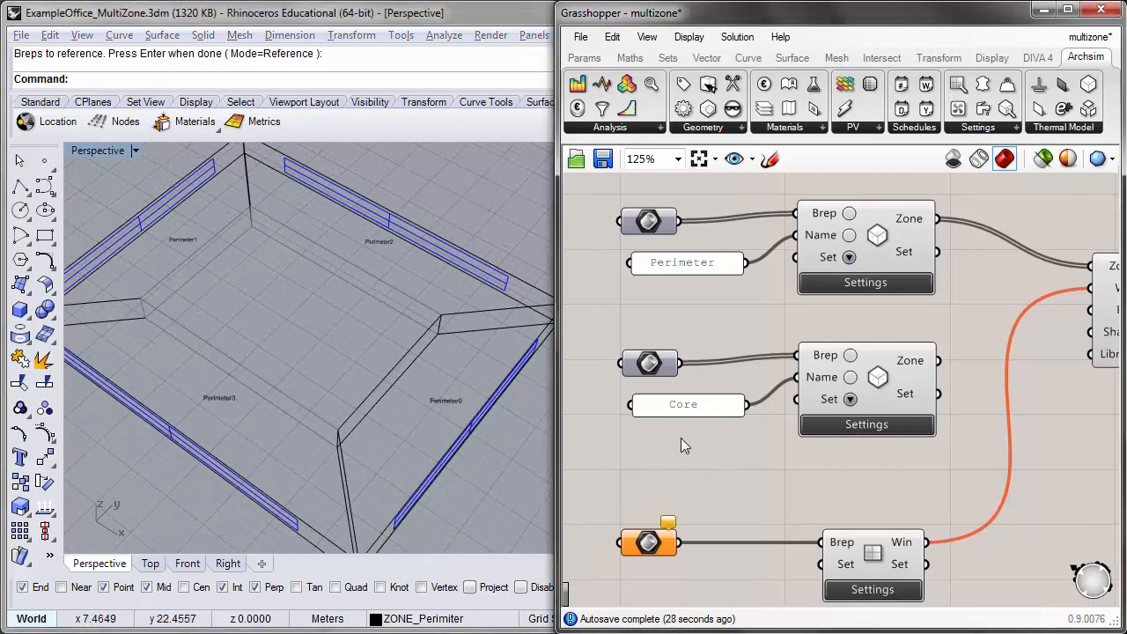
pyautogui.rightClick(649, 365)
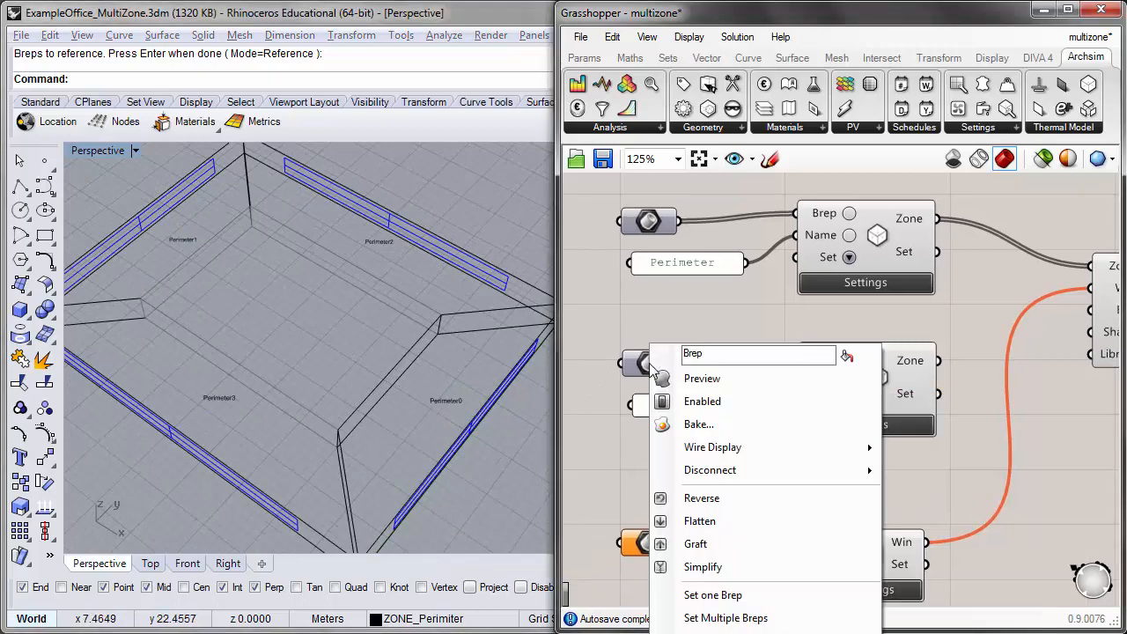
pyautogui.click(720, 596)
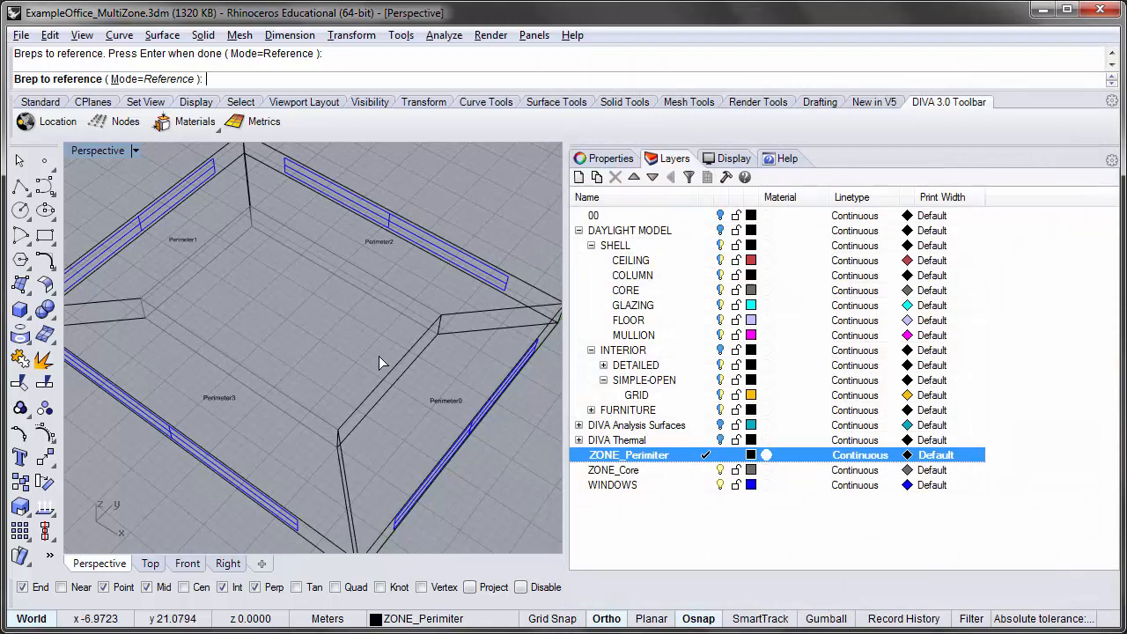
pyautogui.click(340, 277)
pyautogui.press('Return')
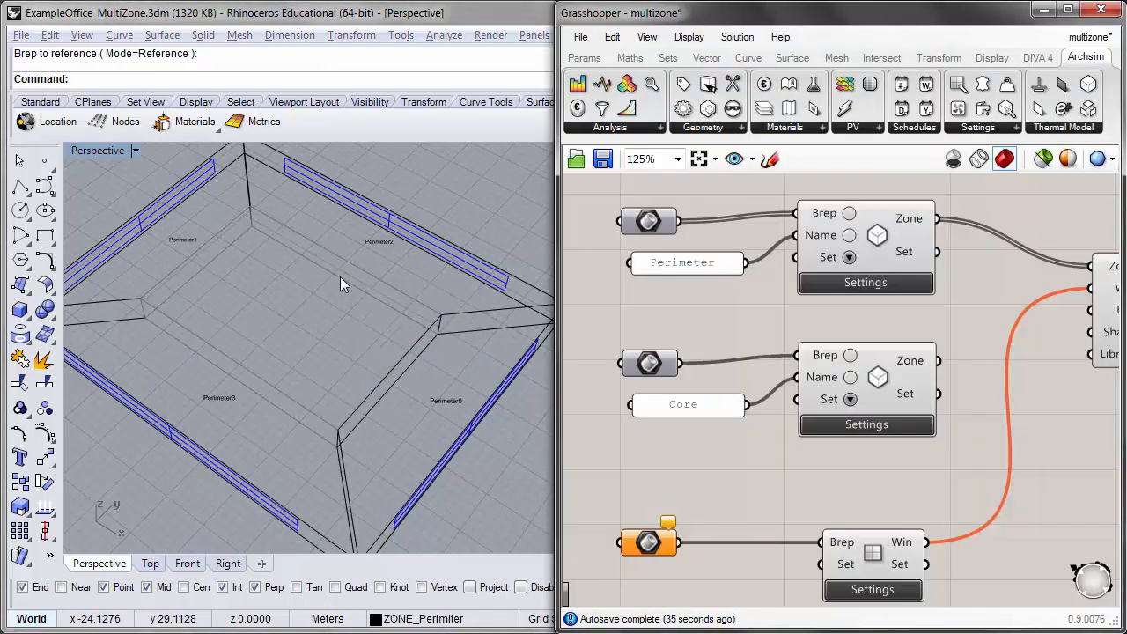
# - Add the Core component's Zone output to the model component's Zone input alongside the perimeter zones, and check the zone labels
pyautogui.moveTo(1035, 304); pyautogui.dragTo(996, 305, button='right')
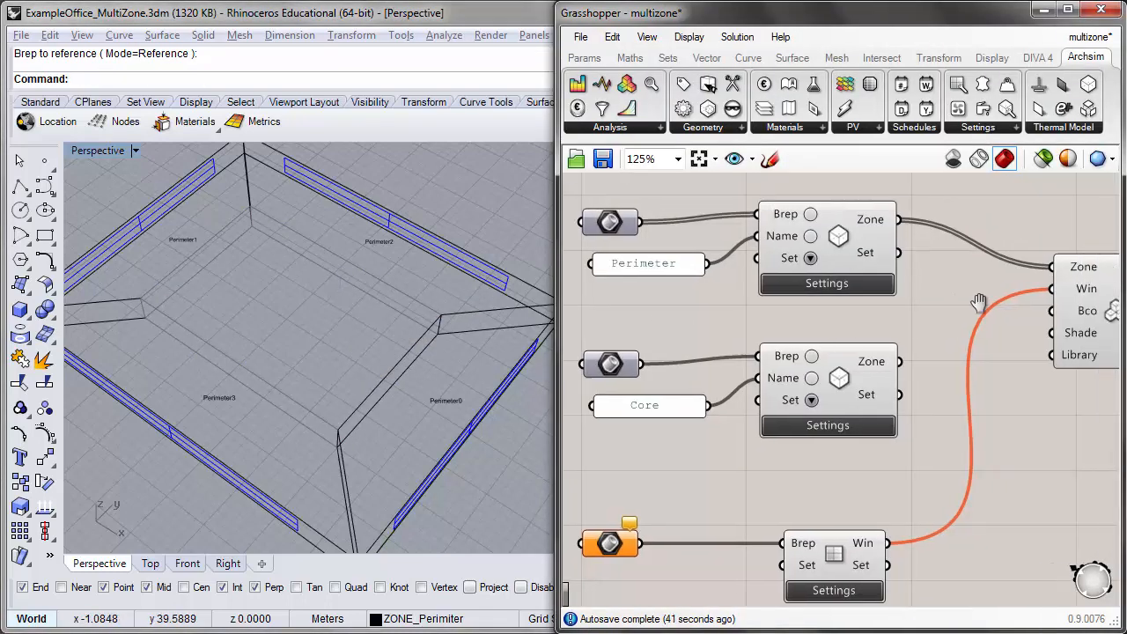
pyautogui.moveTo(896, 323); pyautogui.dragTo(874, 322, button='right')
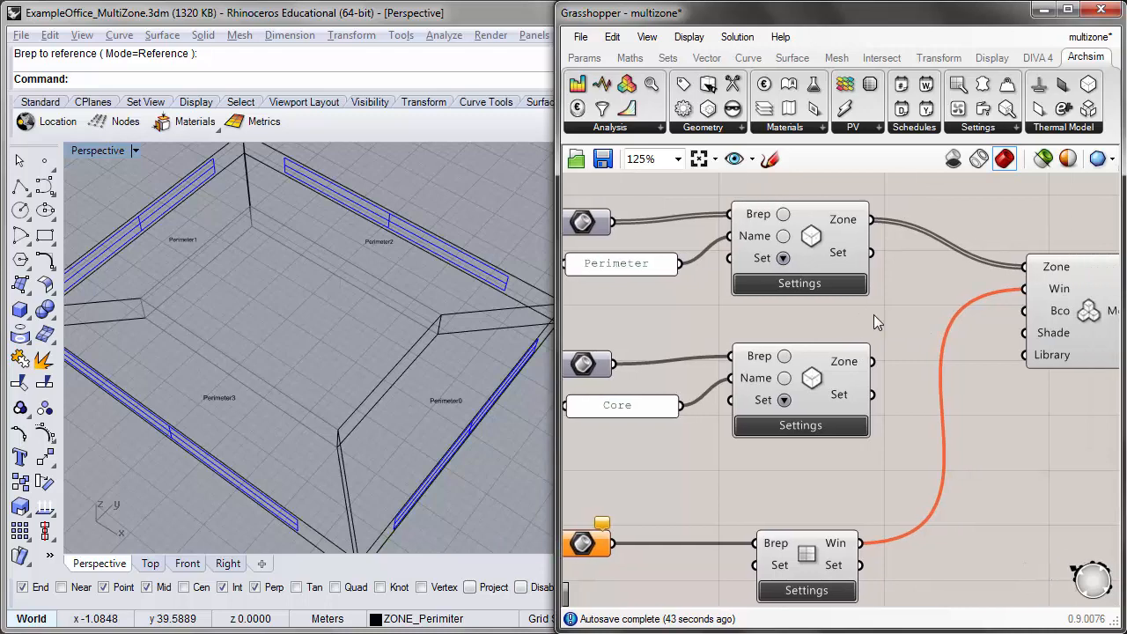
pyautogui.scroll(-1, 904, 310)
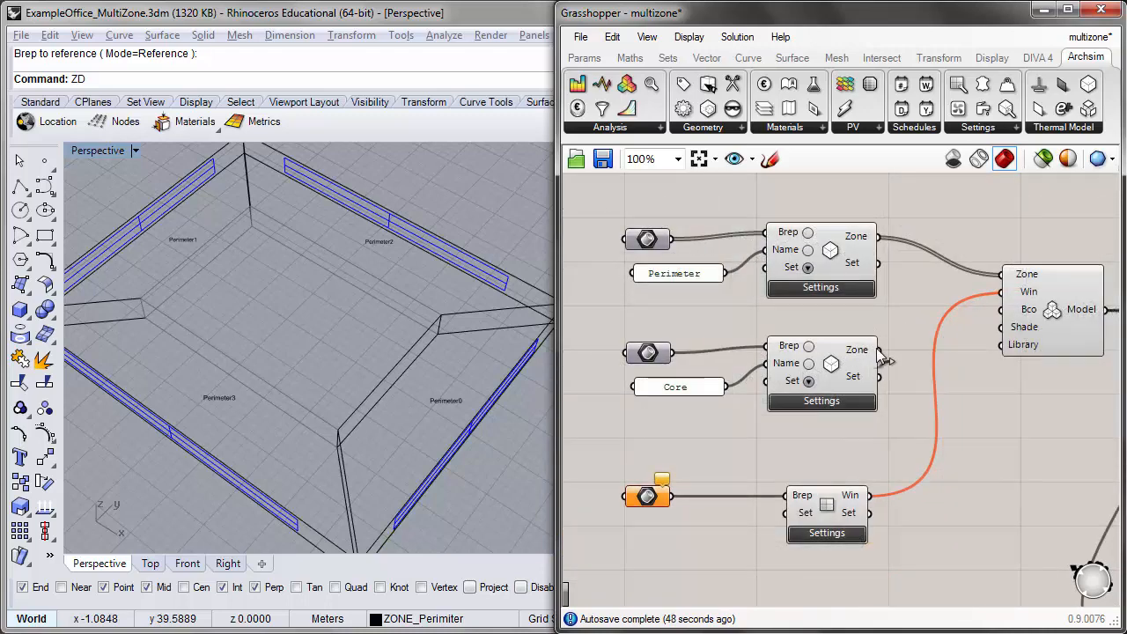
pyautogui.moveTo(878, 351); pyautogui.dragTo(927, 289)
pyautogui.moveTo(914, 312); pyautogui.dragTo(1000, 273)
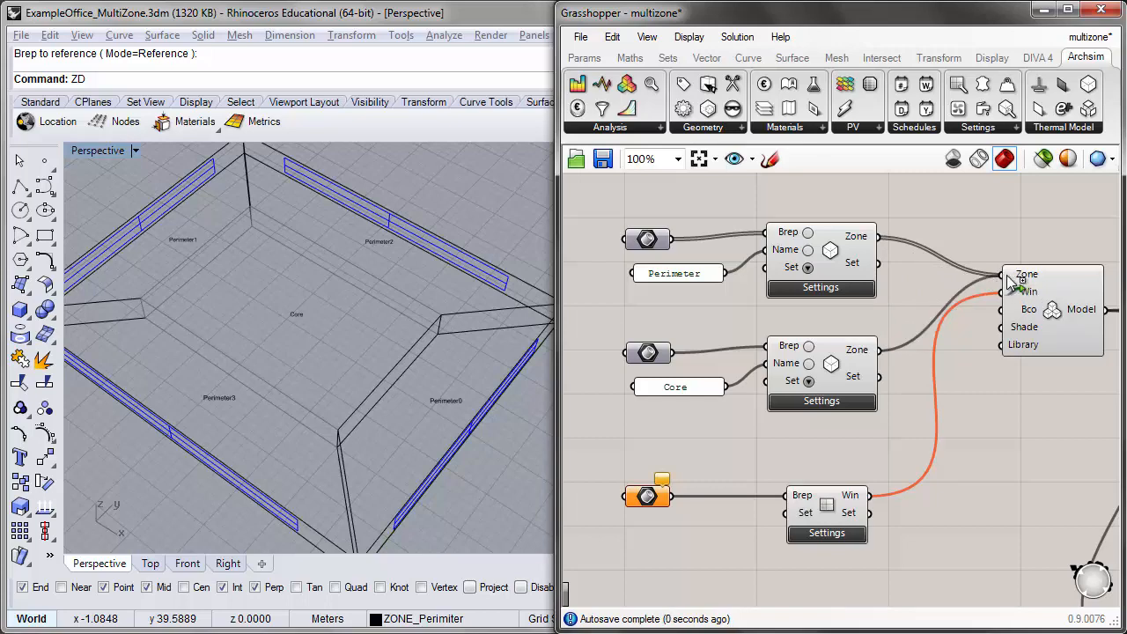
pyautogui.scroll(4, 321, 319)
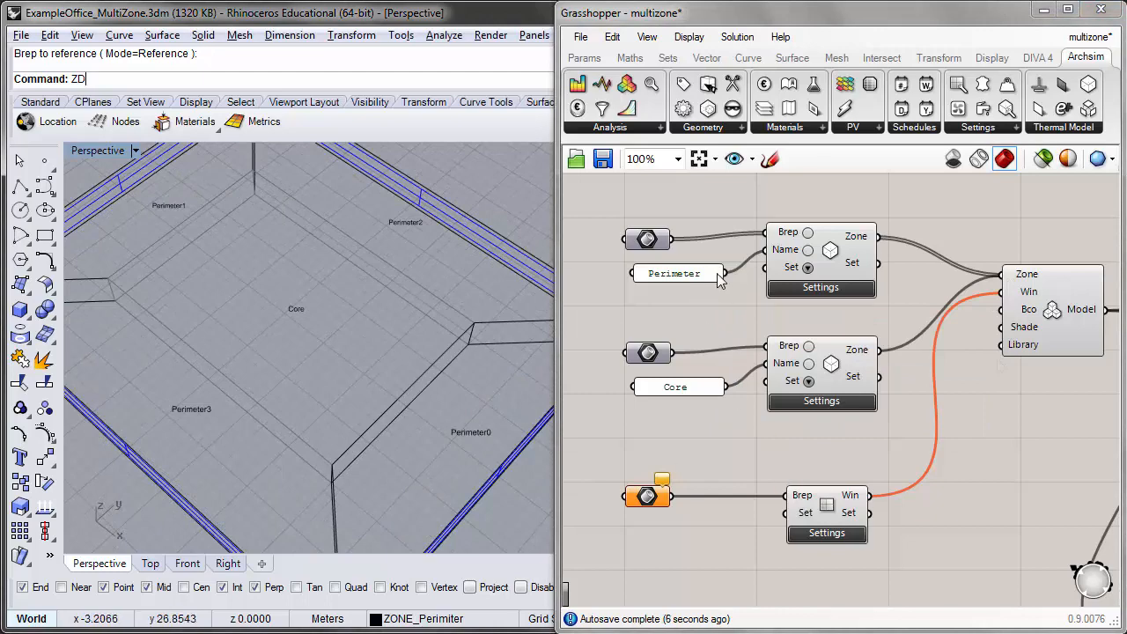
pyautogui.press('Return')
pyautogui.scroll(2, 307, 311)
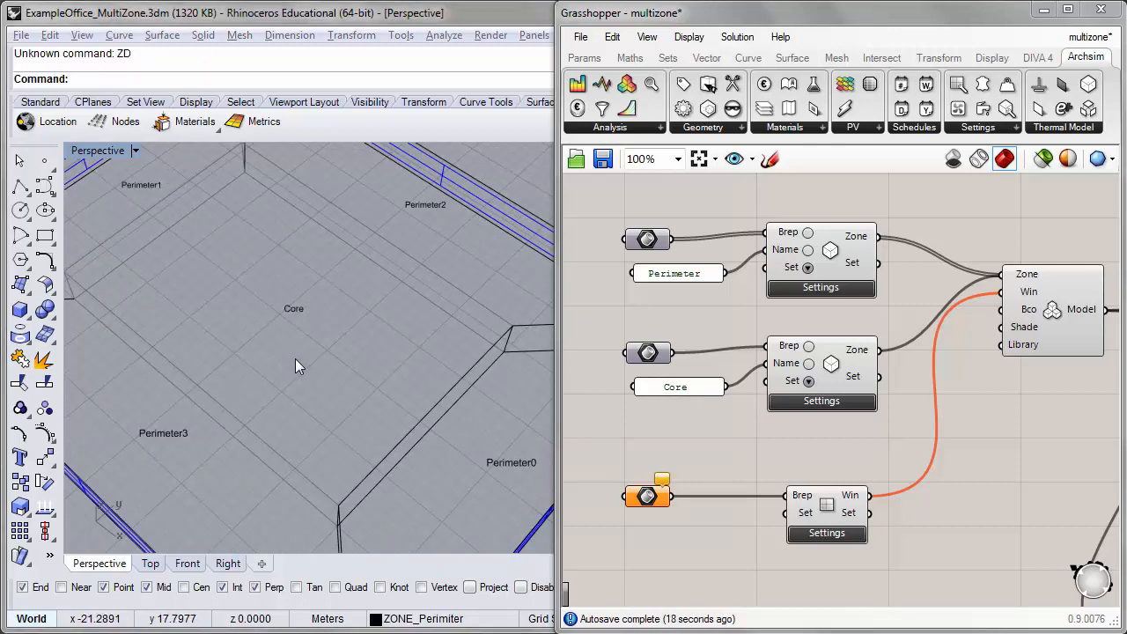
# - Switch on heating and cooling in the conditioning settings of the Perimeter zone component
pyautogui.click(823, 286)
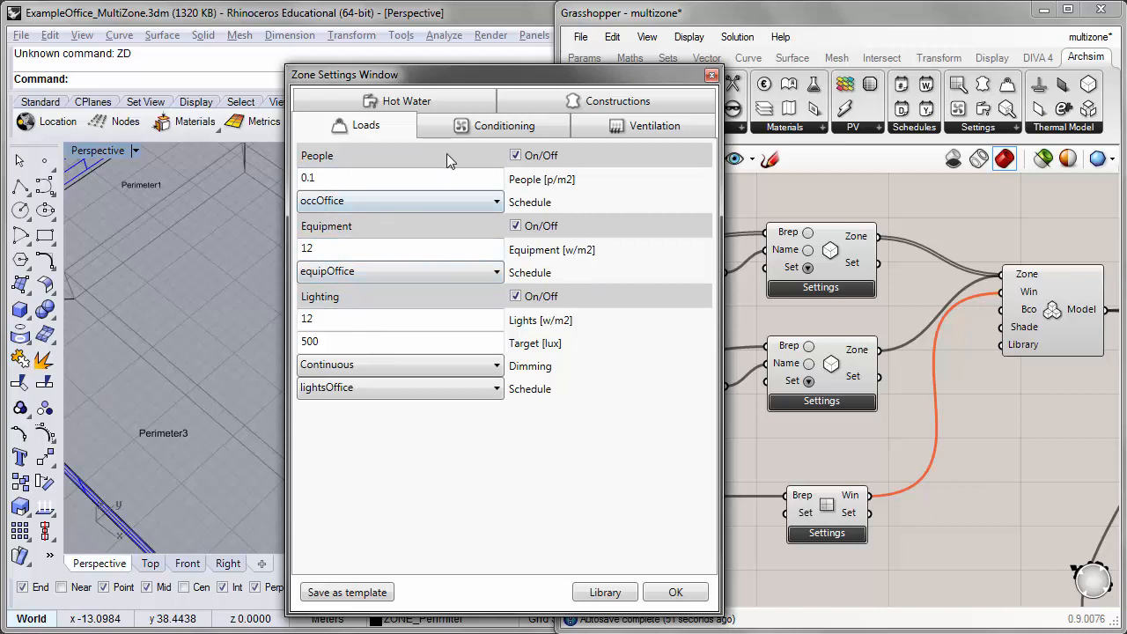
pyautogui.click(458, 134)
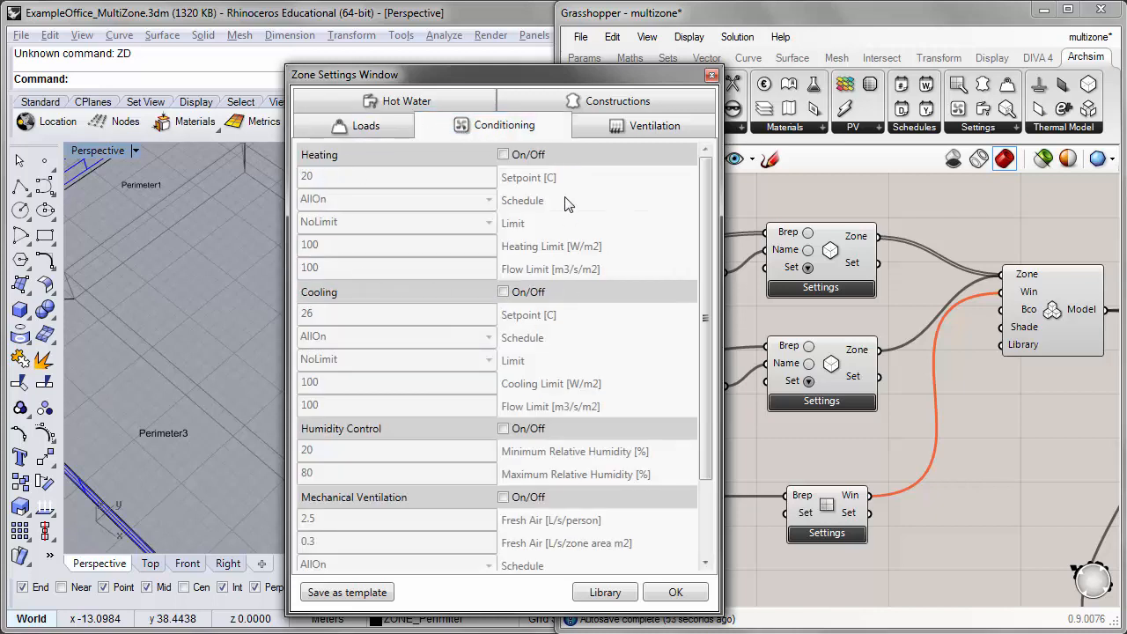
pyautogui.click(504, 156)
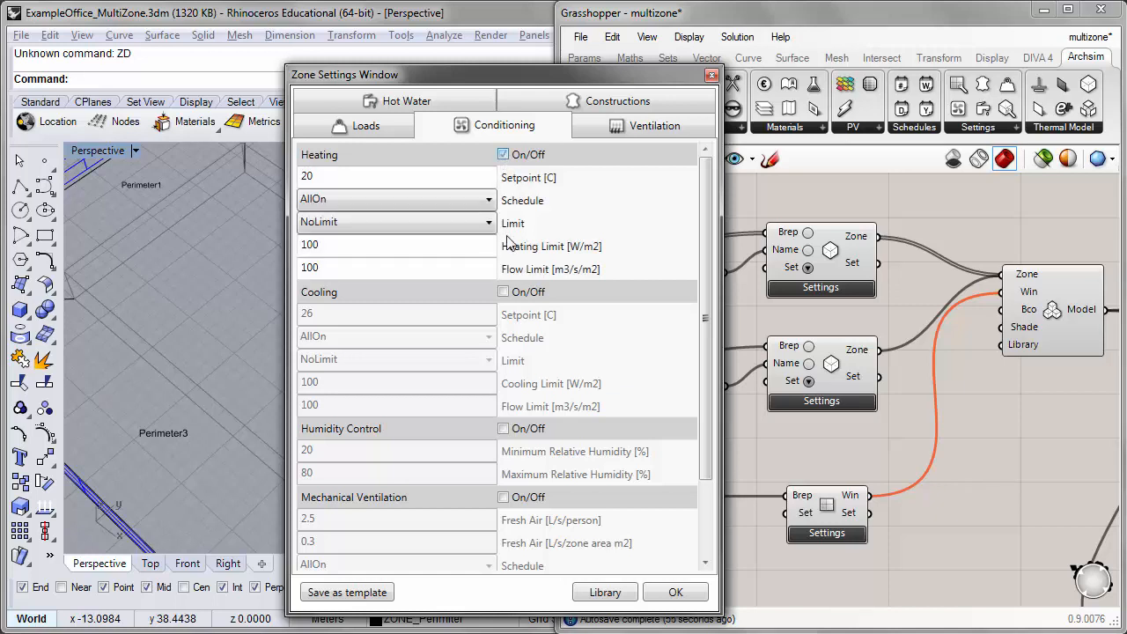
pyautogui.click(504, 292)
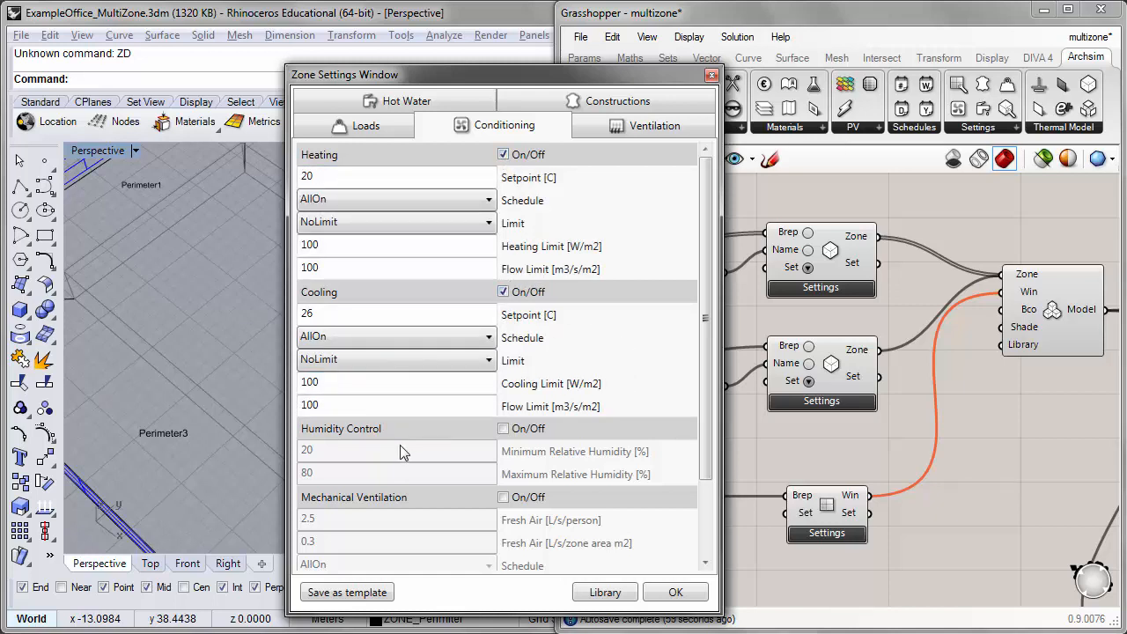
# - Review the perimeter zones' ventilation, set their partition construction to 12mmGypsum 78mmSolidWood 12mmGypsum, and apply the zone settings
pyautogui.click(635, 132)
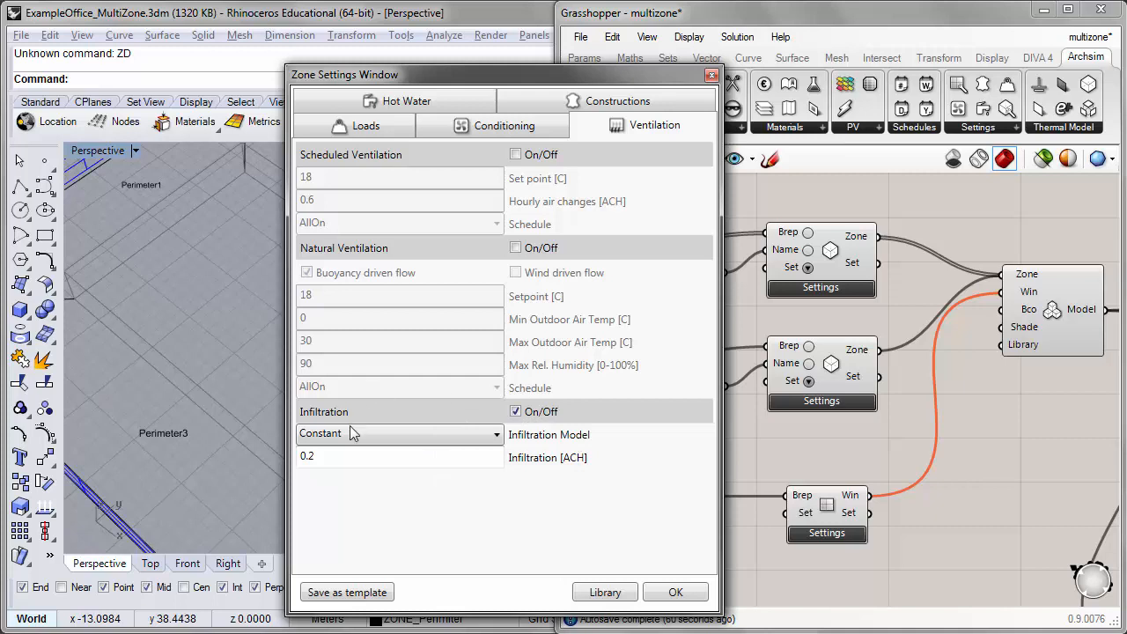
pyautogui.click(533, 104)
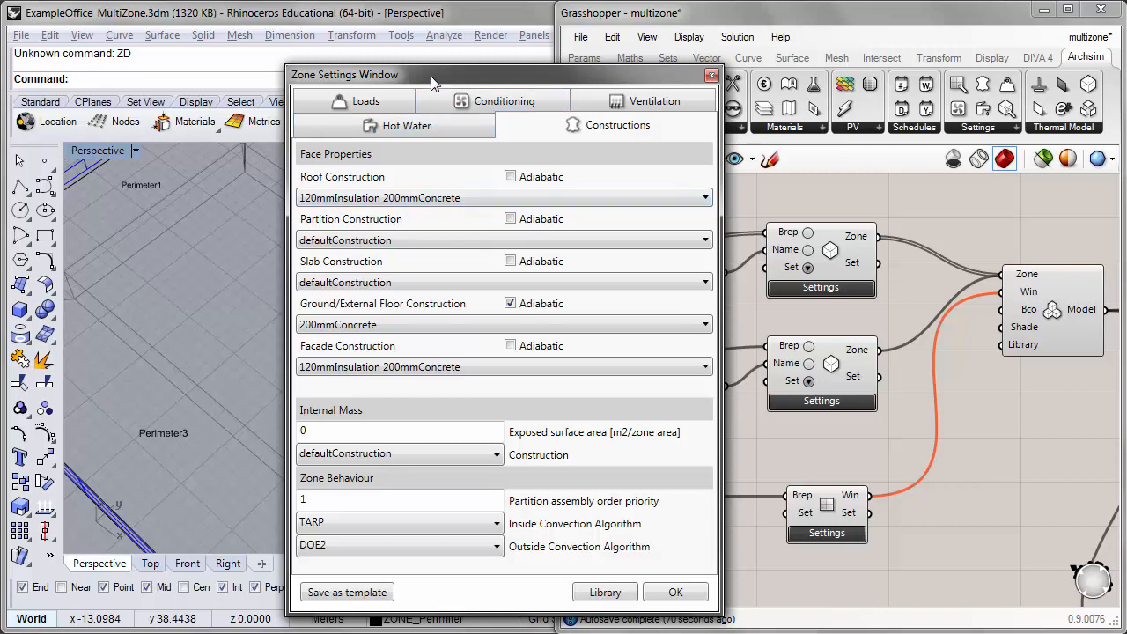
pyautogui.moveTo(432, 82); pyautogui.dragTo(626, 83)
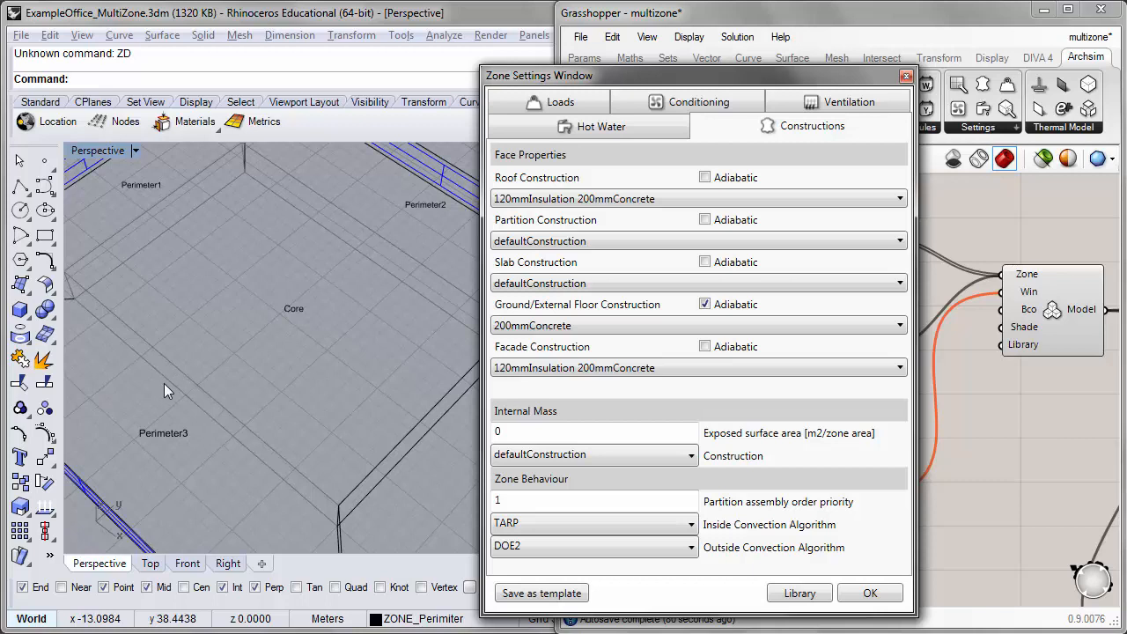
pyautogui.click(626, 244)
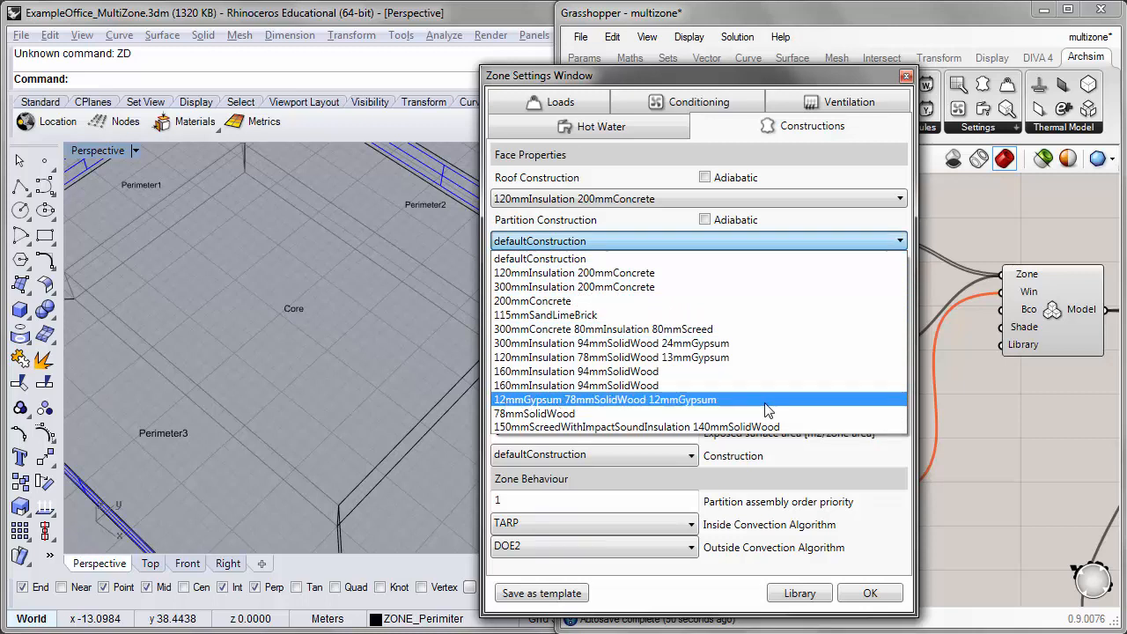
pyautogui.click(717, 400)
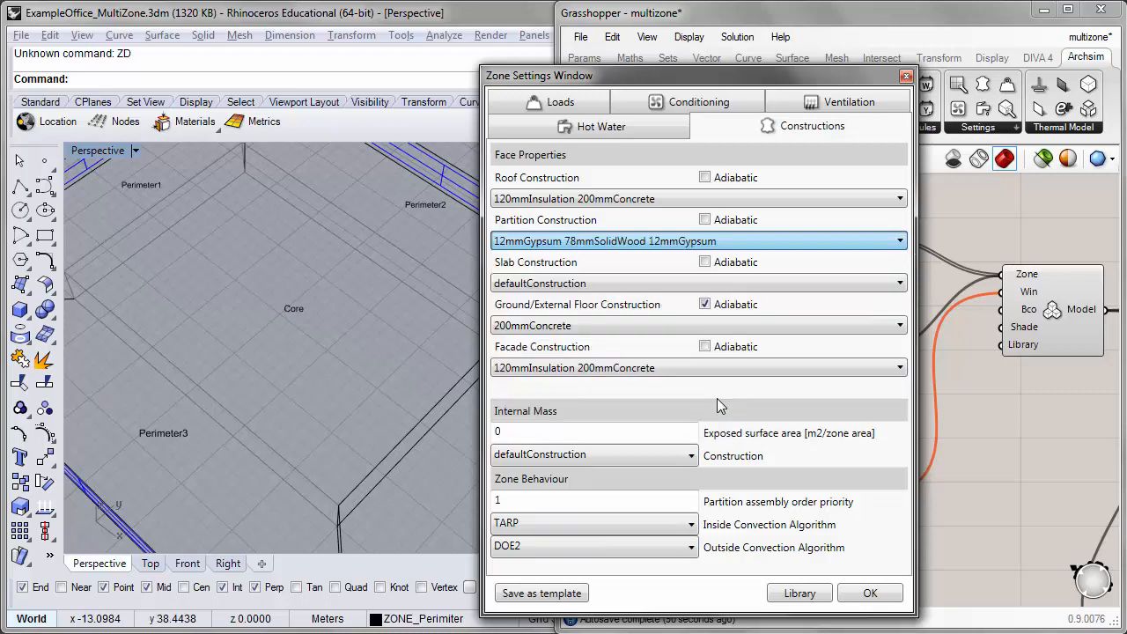
pyautogui.click(872, 593)
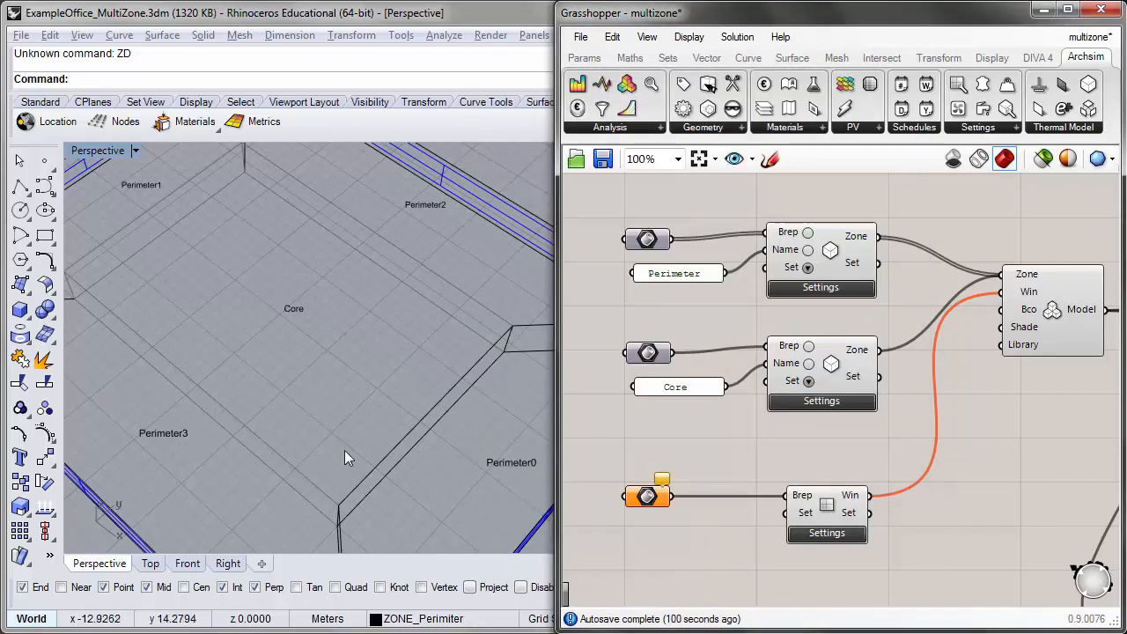
# - Feed the surface-sorting component's Partition output into the Brep parameter in place of Window, and inspect the partitions in the model
pyautogui.scroll(-2, 343, 440)
pyautogui.moveTo(828, 420); pyautogui.dragTo(752, 294, button='right')
pyautogui.scroll(-1, 752, 294)
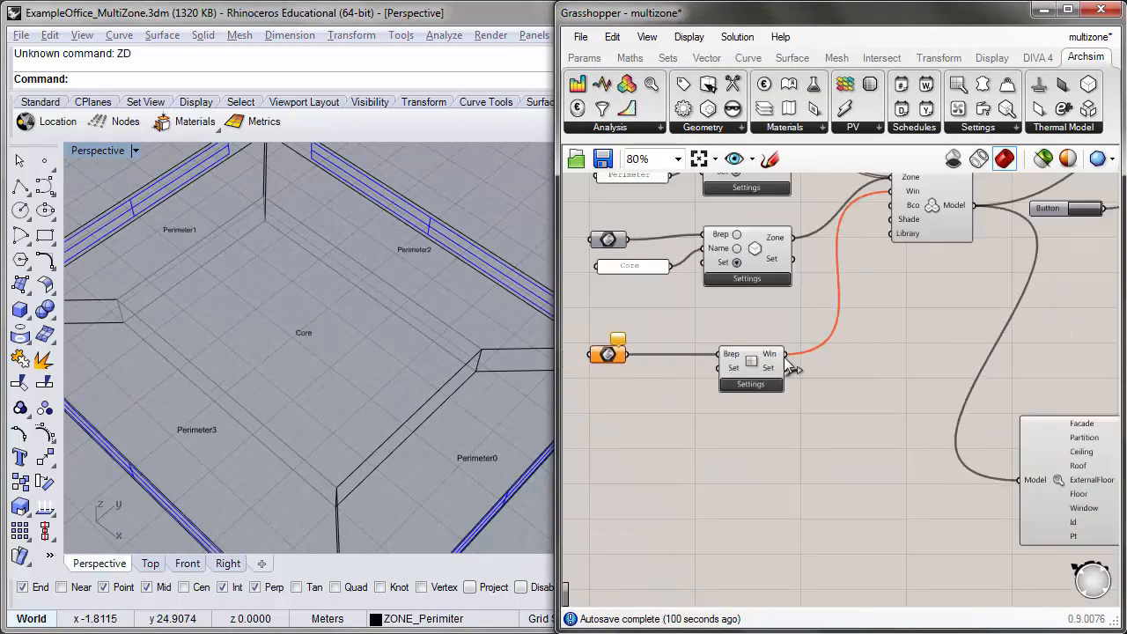
pyautogui.moveTo(913, 430); pyautogui.dragTo(640, 420, button='right')
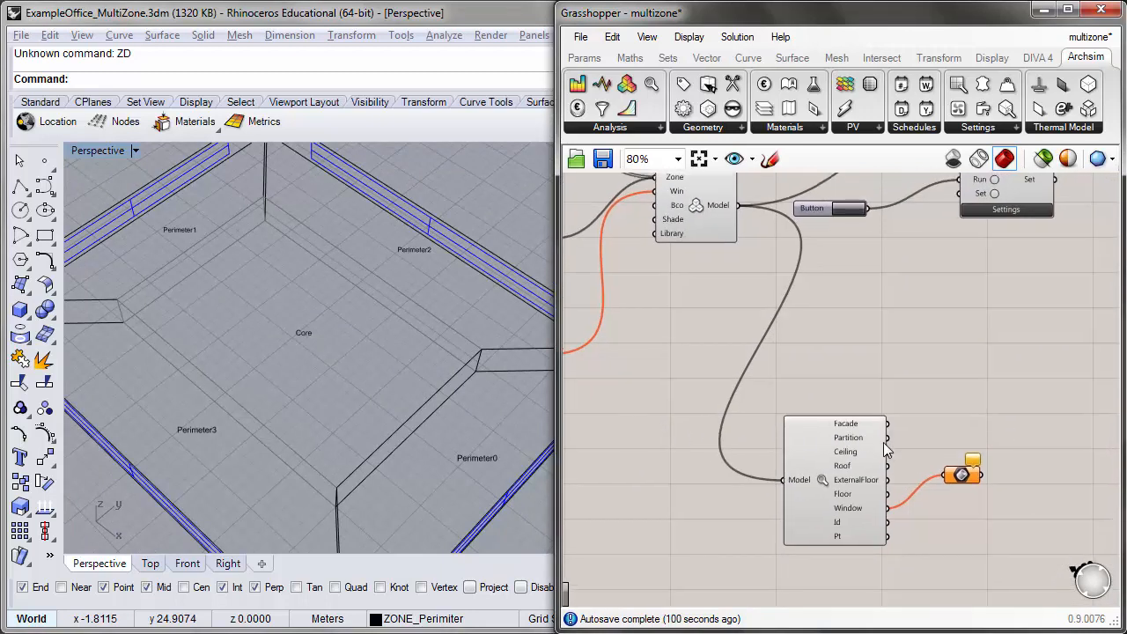
pyautogui.scroll(1, 884, 443)
pyautogui.moveTo(889, 436); pyautogui.dragTo(980, 481)
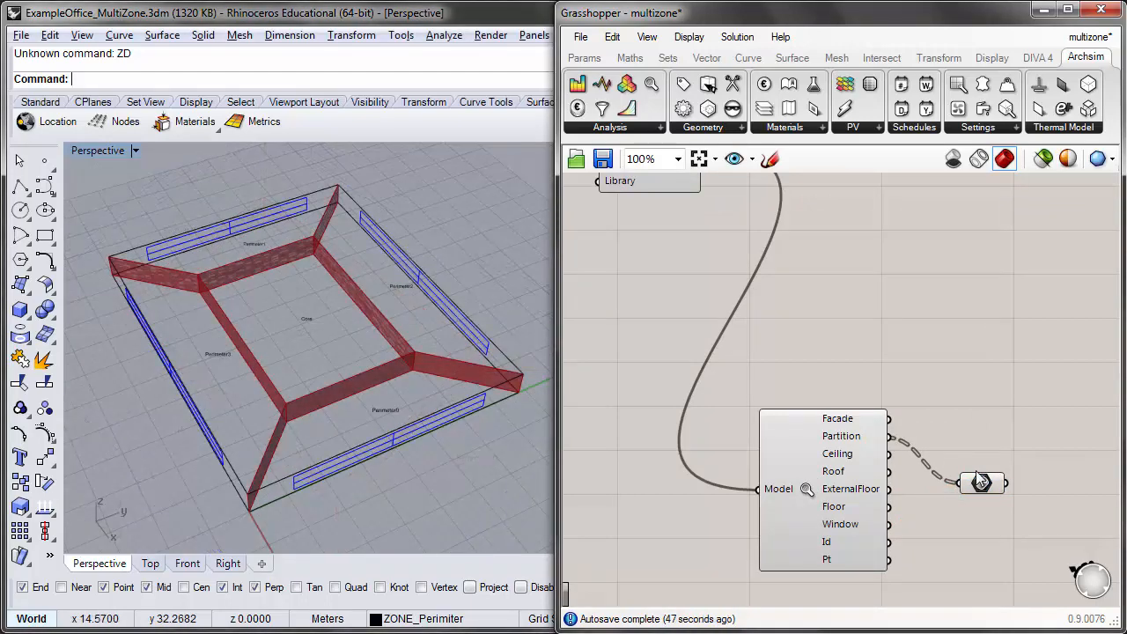
pyautogui.click(983, 484)
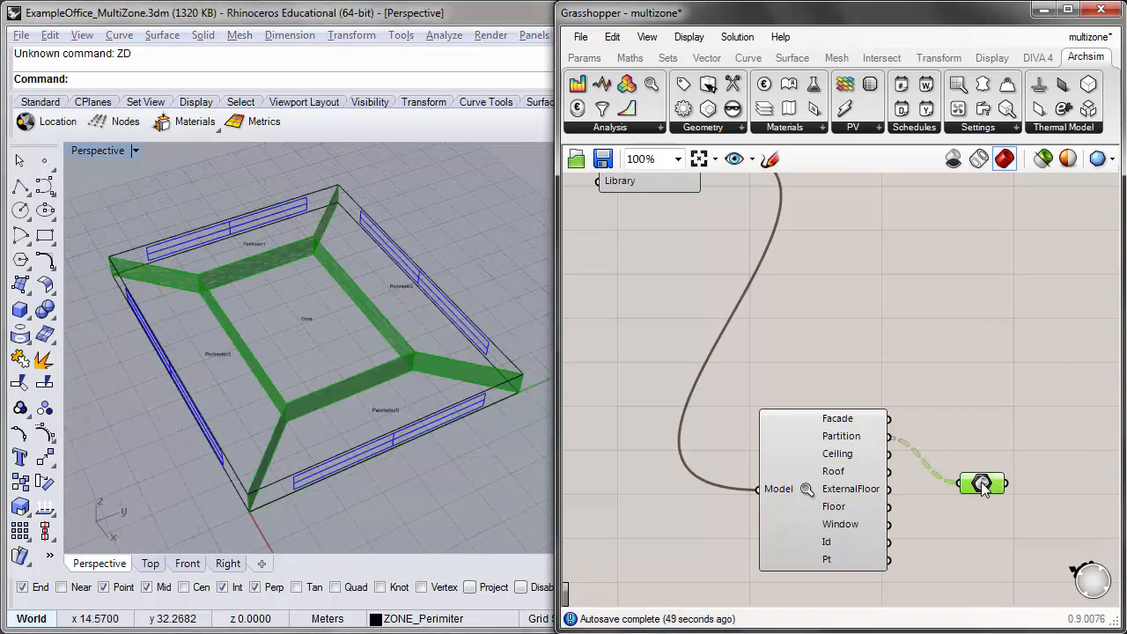
pyautogui.click(975, 412)
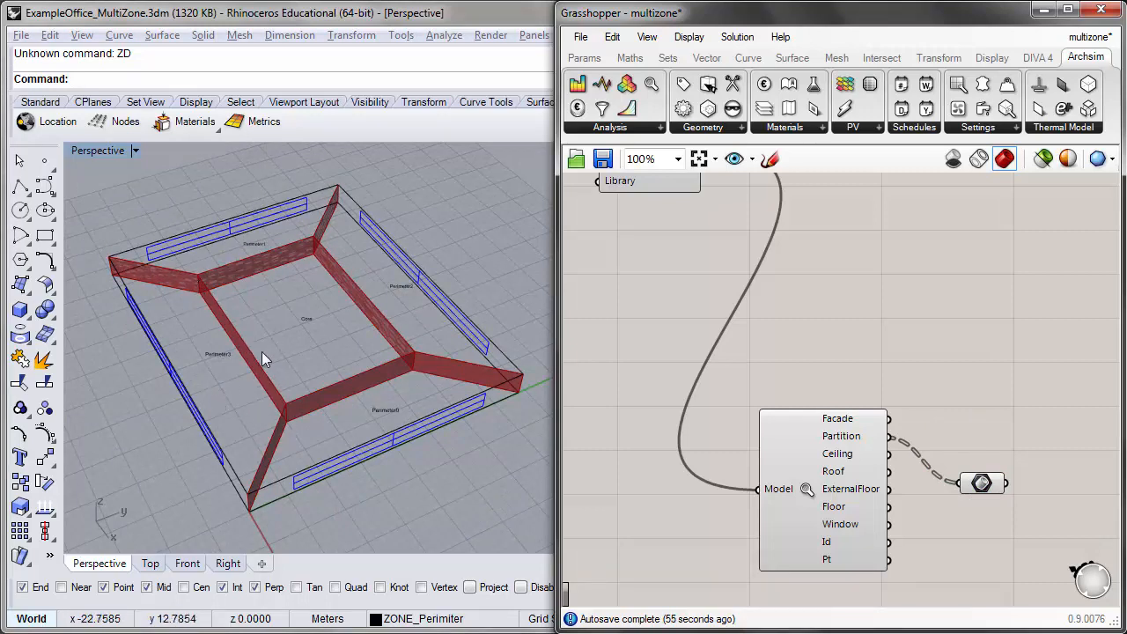
pyautogui.moveTo(262, 352); pyautogui.dragTo(232, 379, button='right')
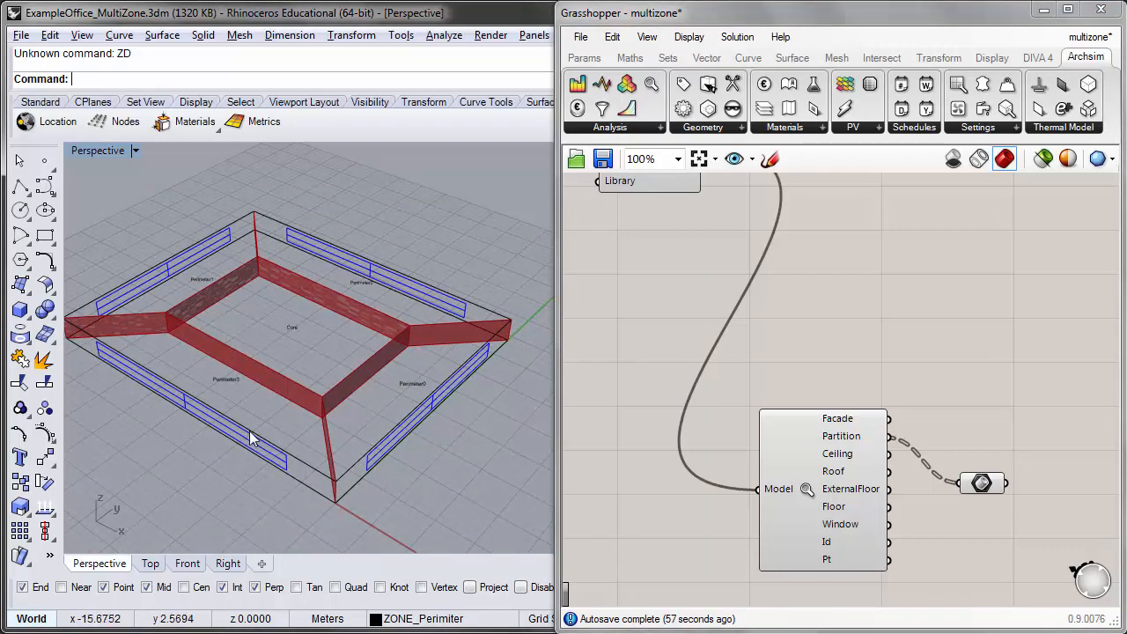
pyautogui.moveTo(375, 313); pyautogui.dragTo(436, 304, button='right')
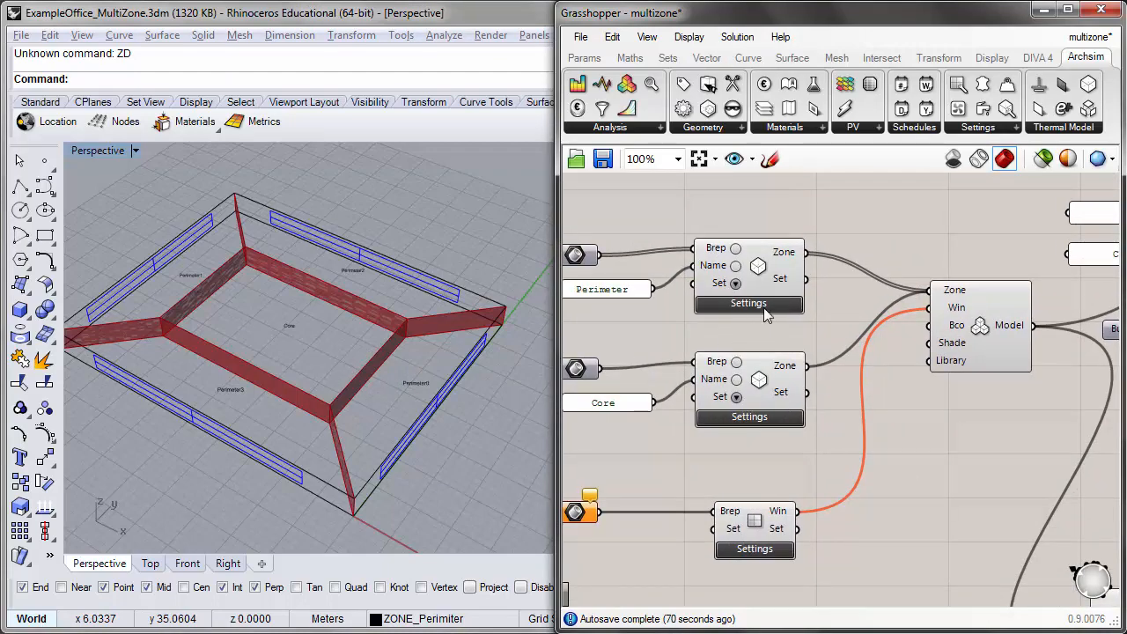
# - Make the Perimeter zones' ground/external floor construction adiabatic and apply the zone settings
pyautogui.click(758, 304)
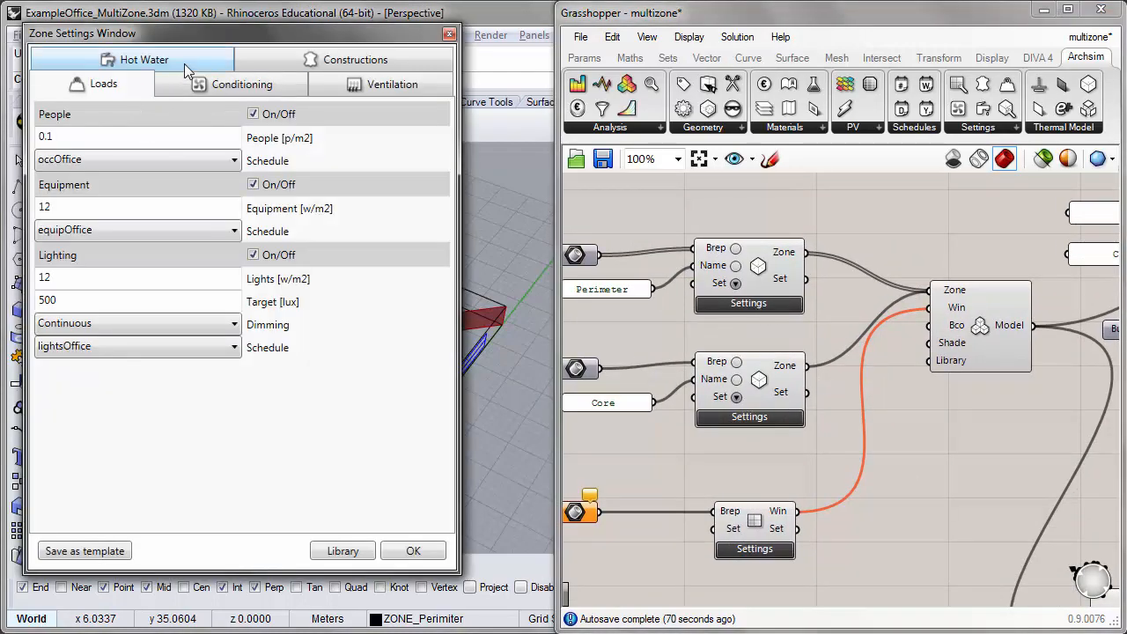
pyautogui.click(353, 60)
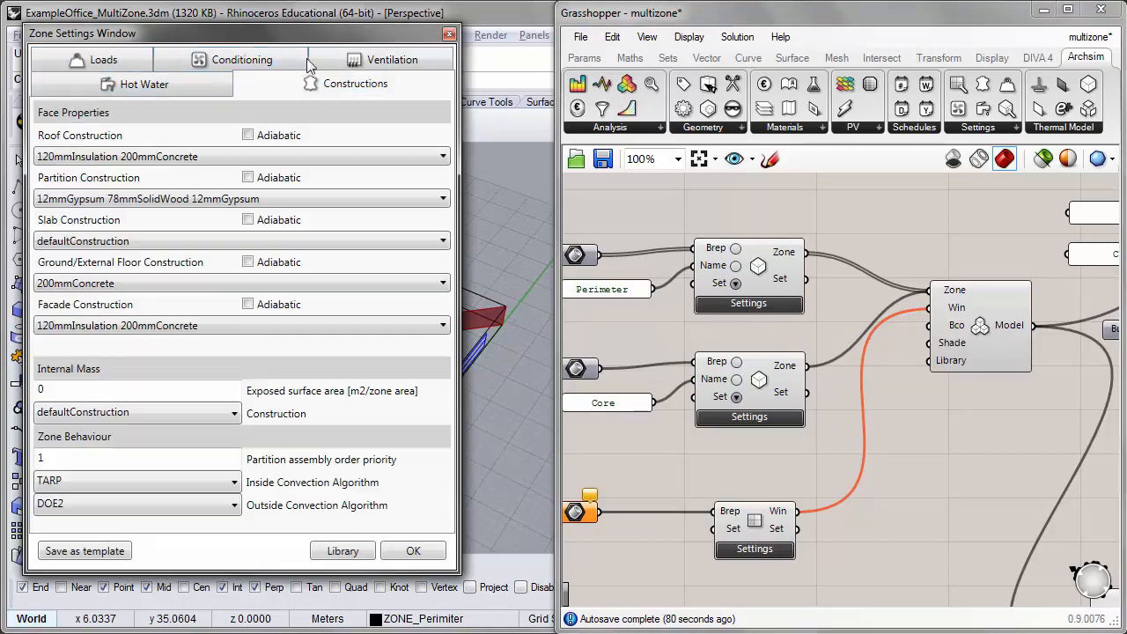
pyautogui.moveTo(315, 39); pyautogui.dragTo(654, 46)
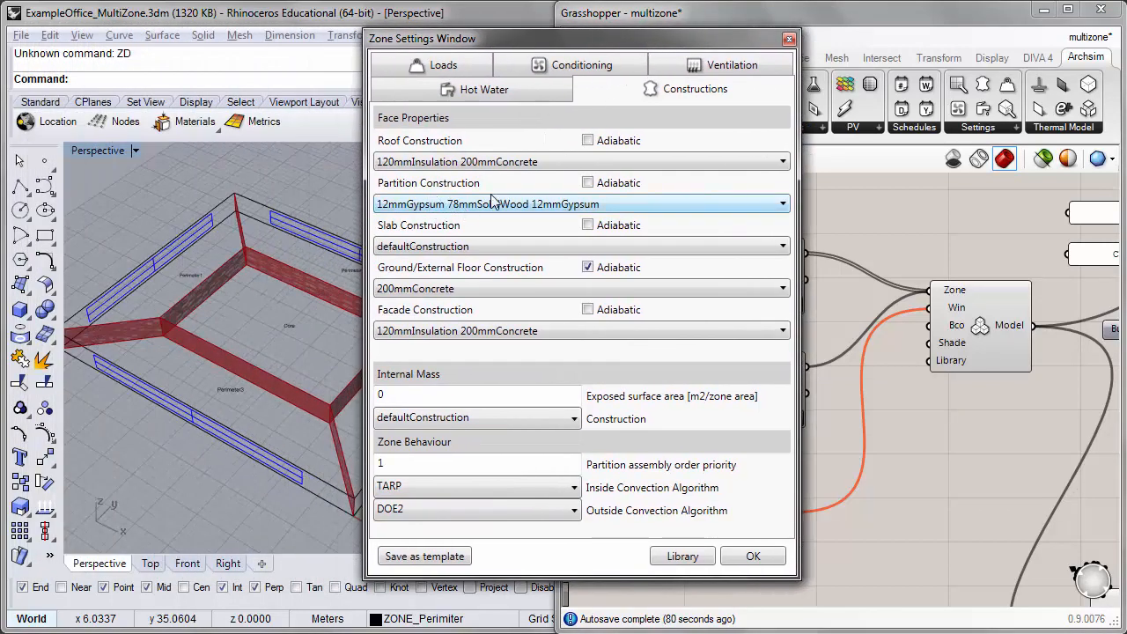
pyautogui.moveTo(551, 48); pyautogui.dragTo(731, 49)
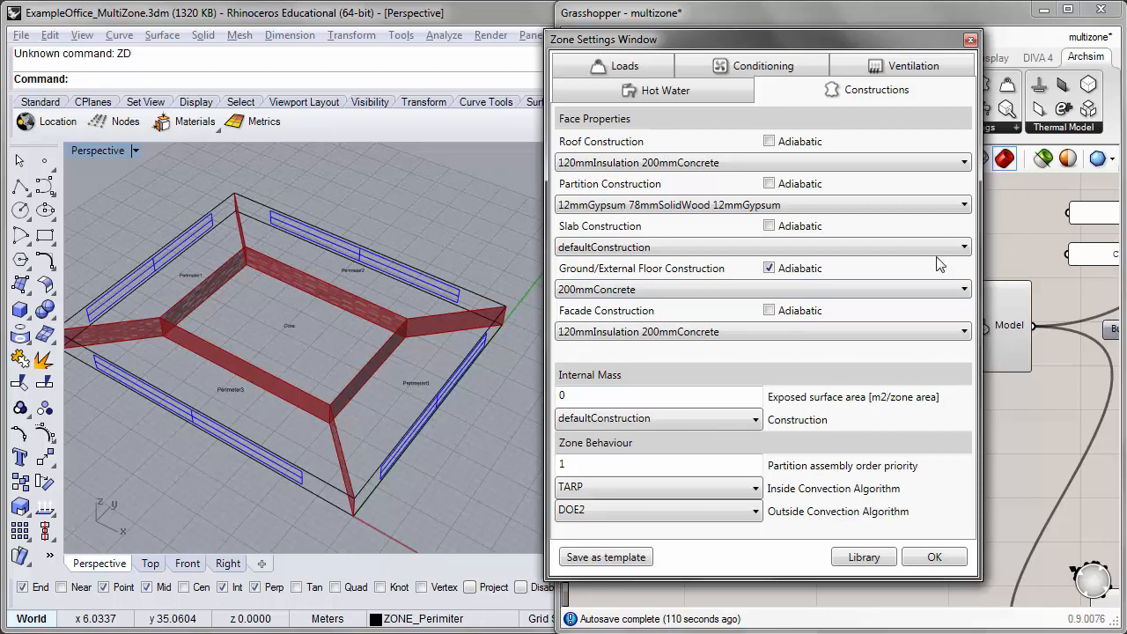
pyautogui.click(934, 556)
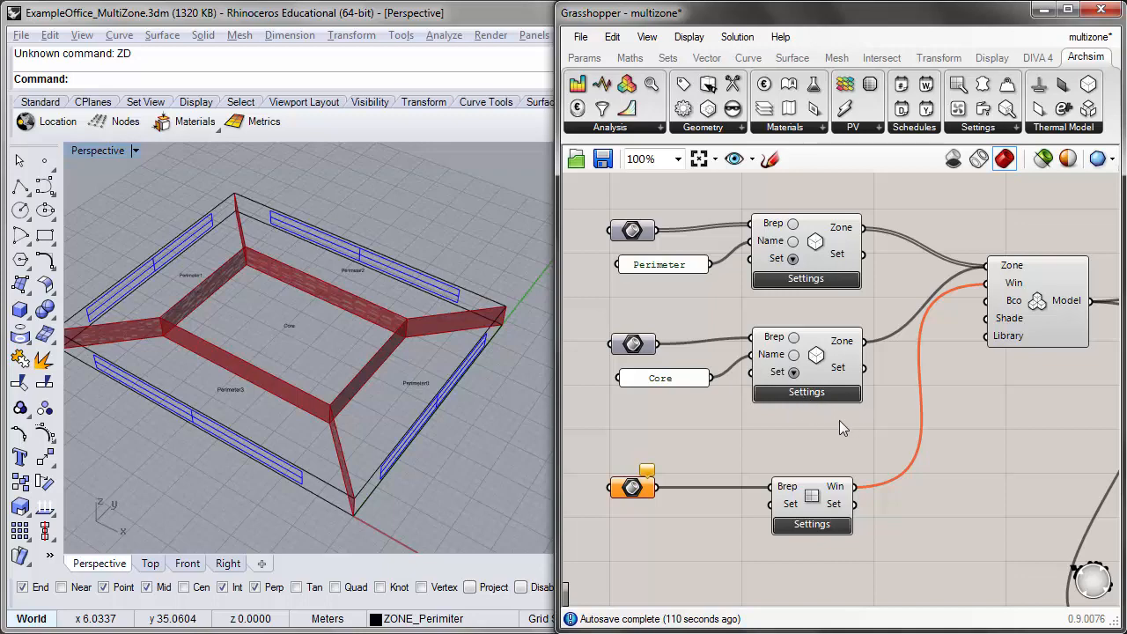
# - Switch off the people and equipment loads in the Core zone component's settings
pyautogui.moveTo(815, 414); pyautogui.dragTo(813, 380, button='right')
pyautogui.click(811, 360)
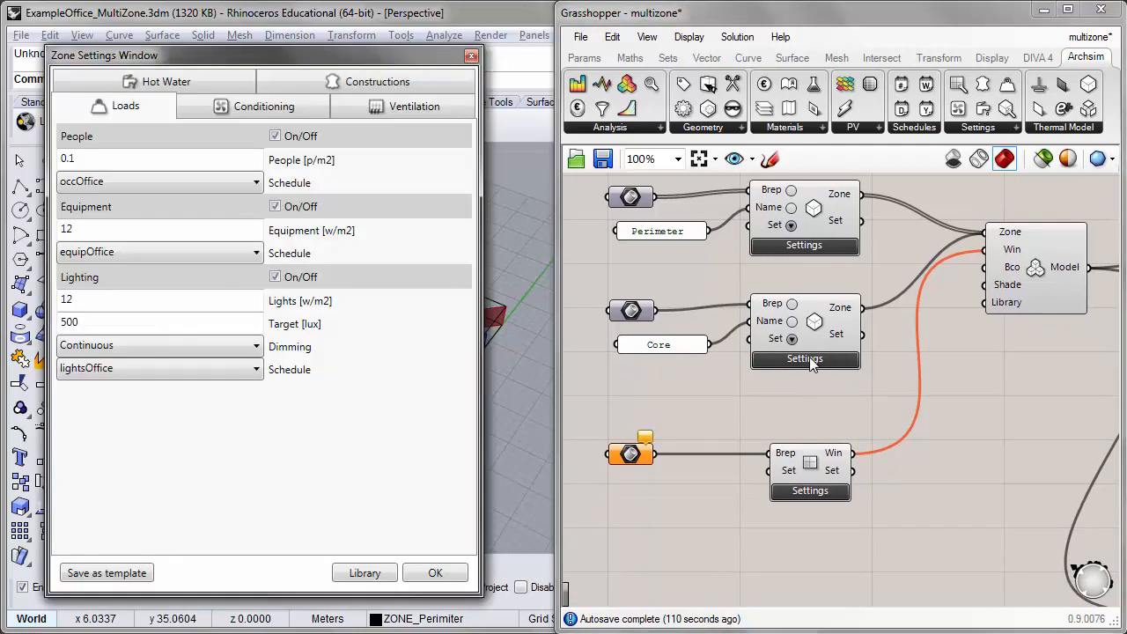
pyautogui.moveTo(329, 65); pyautogui.dragTo(792, 67)
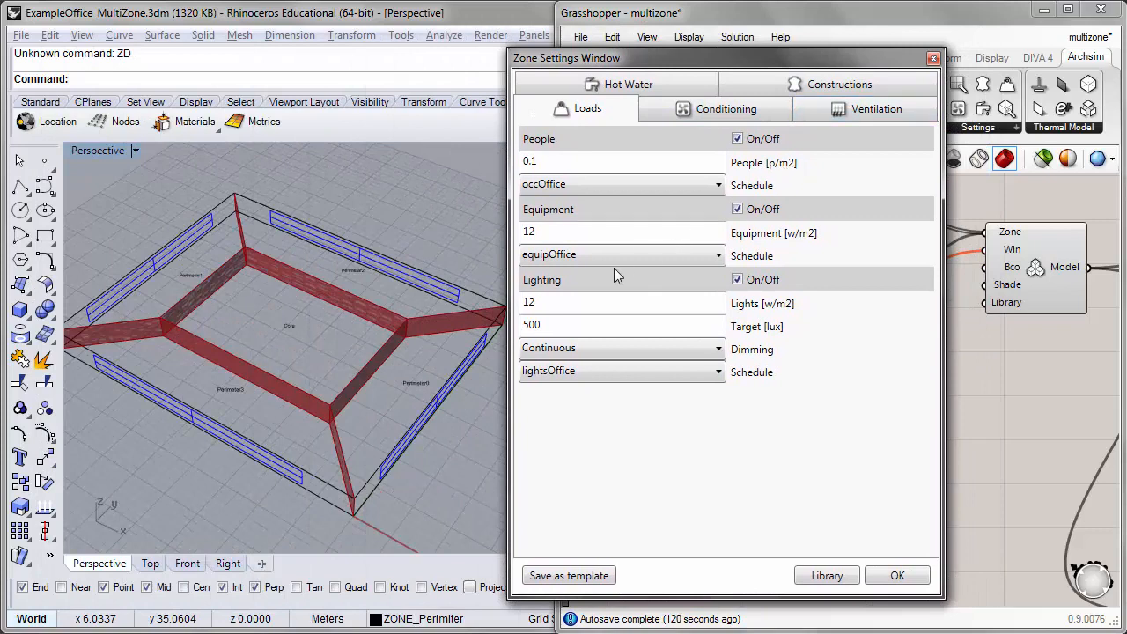
pyautogui.click(738, 140)
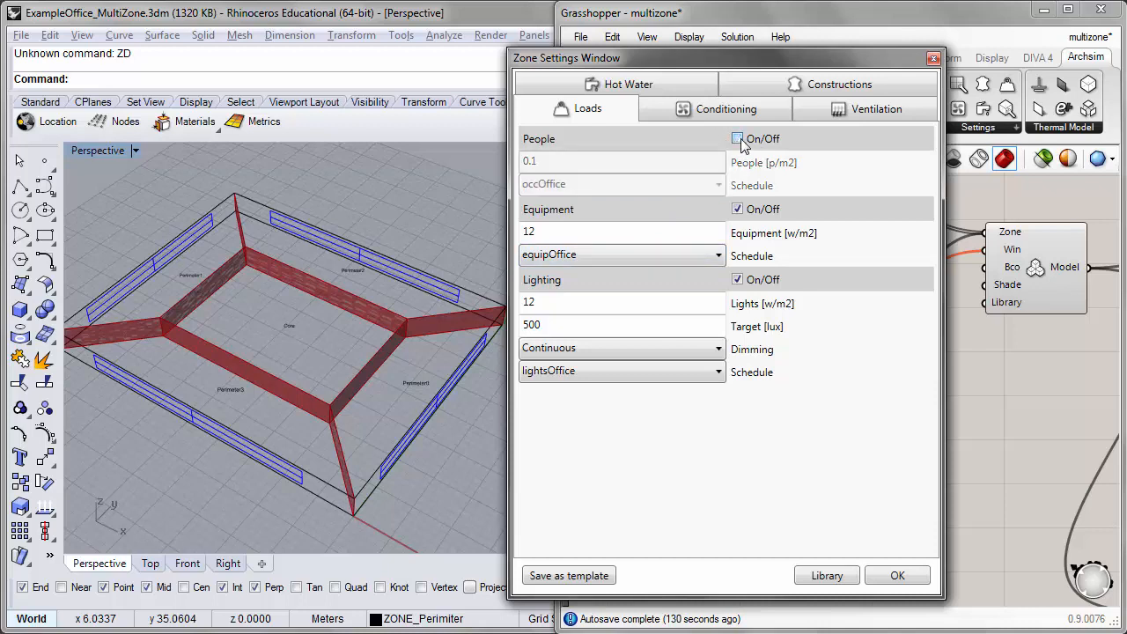
pyautogui.click(738, 210)
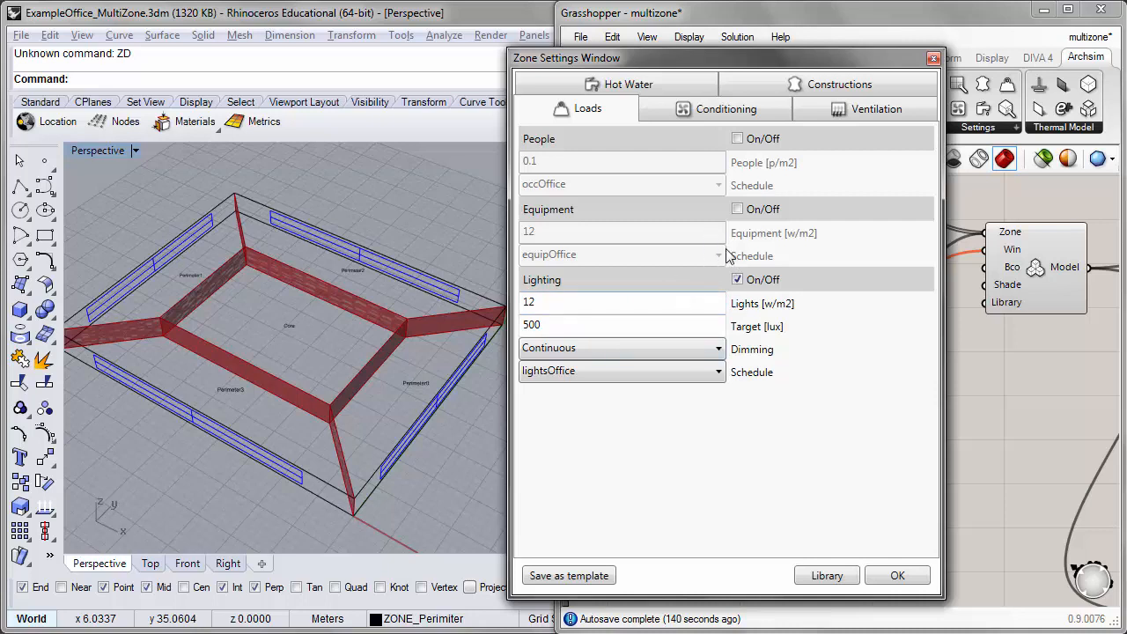
# - Switch on heating and cooling for the Core zone and review its ventilation settings
pyautogui.click(713, 113)
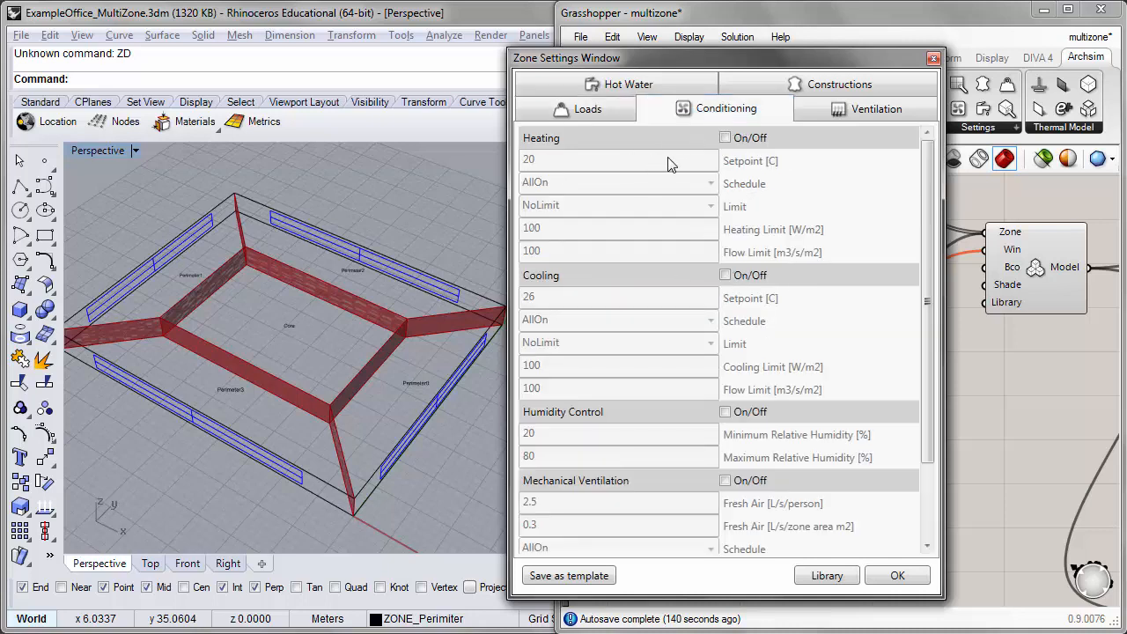
pyautogui.click(725, 139)
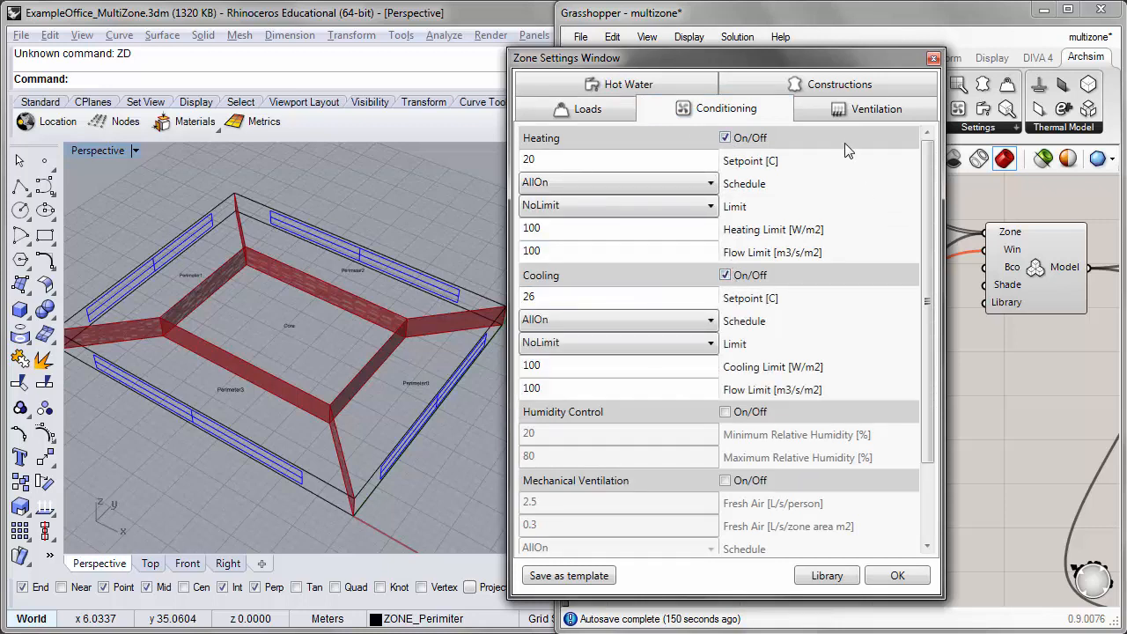
pyautogui.click(846, 120)
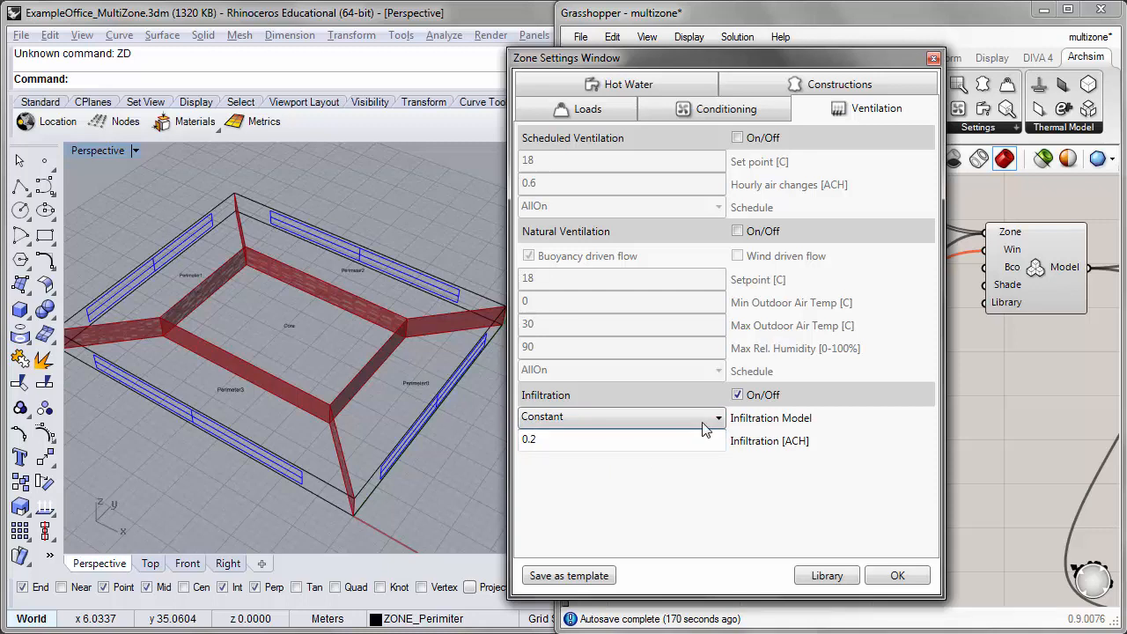
# - Make the Core zone's ground floor adiabatic, set its partition construction to 12mmGypsum 78mmSolidWood 12mmGypsum, and apply the settings
pyautogui.click(746, 83)
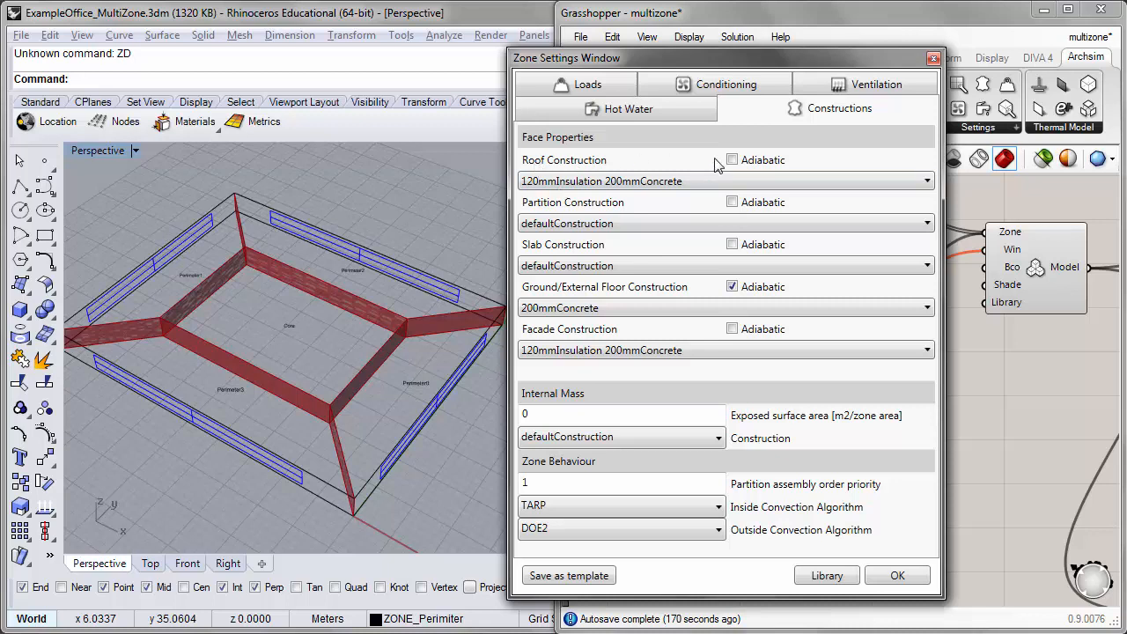
pyautogui.click(621, 224)
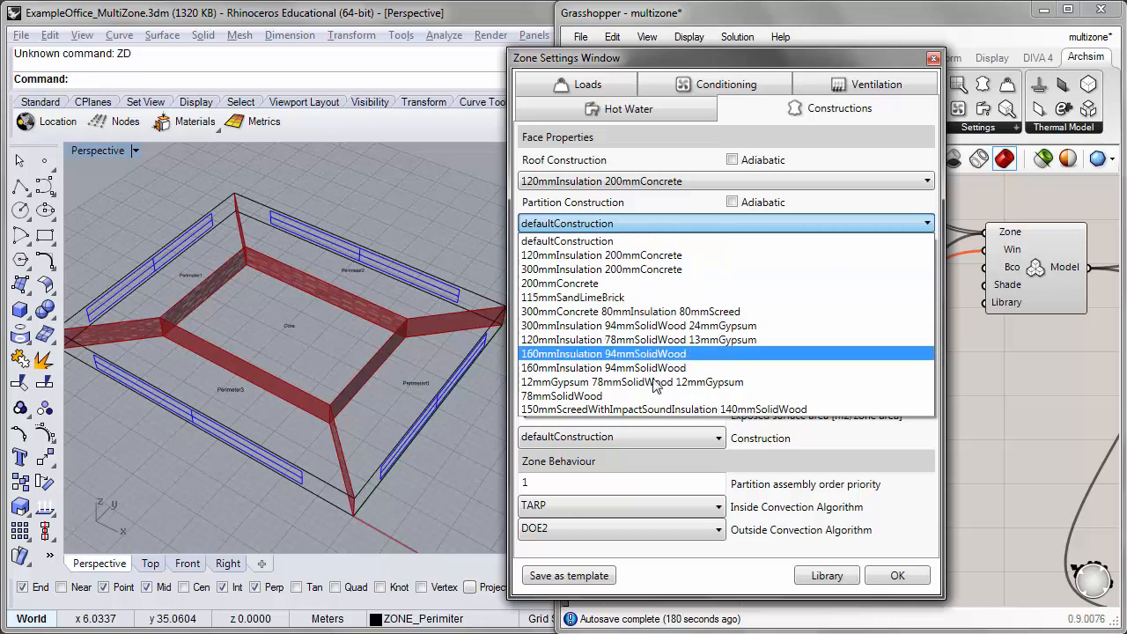
pyautogui.click(763, 381)
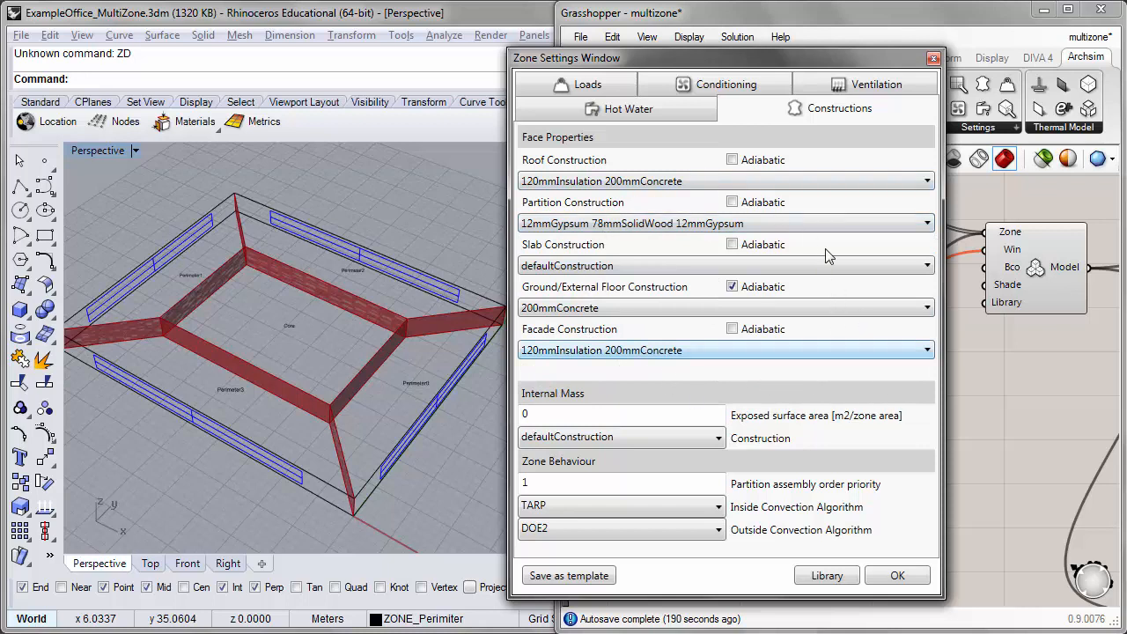
pyautogui.click(898, 576)
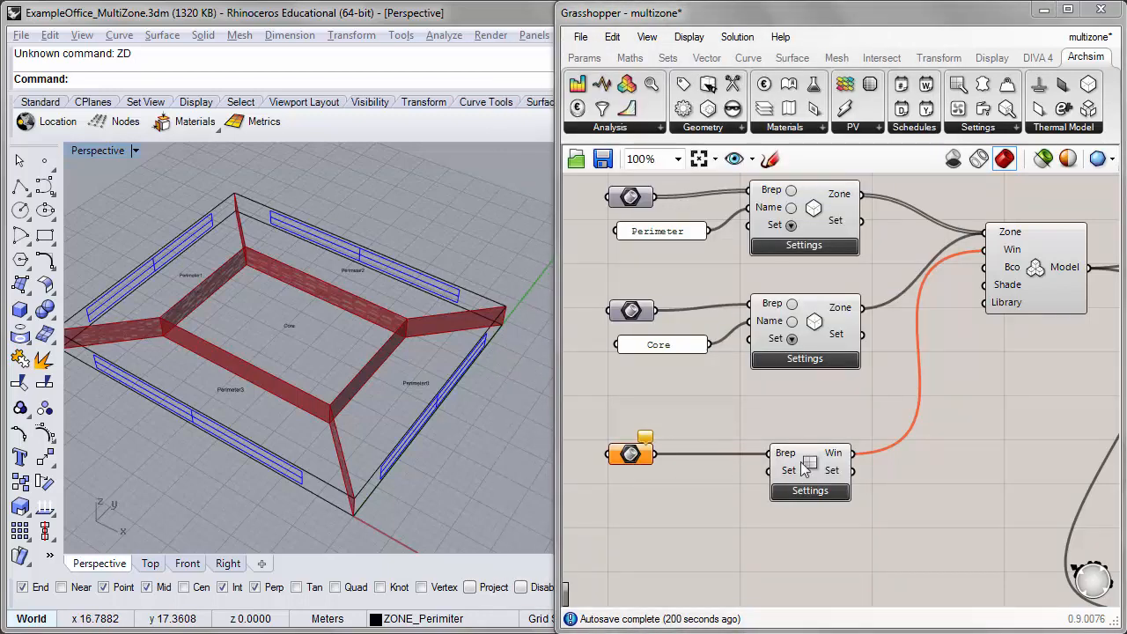
# - Reference all objects on the WINDOWS layer as multiple breps in the Brep parameter feeding the window component
pyautogui.moveTo(596, 499); pyautogui.dragTo(610, 356, button='right')
pyautogui.rightClick(648, 319)
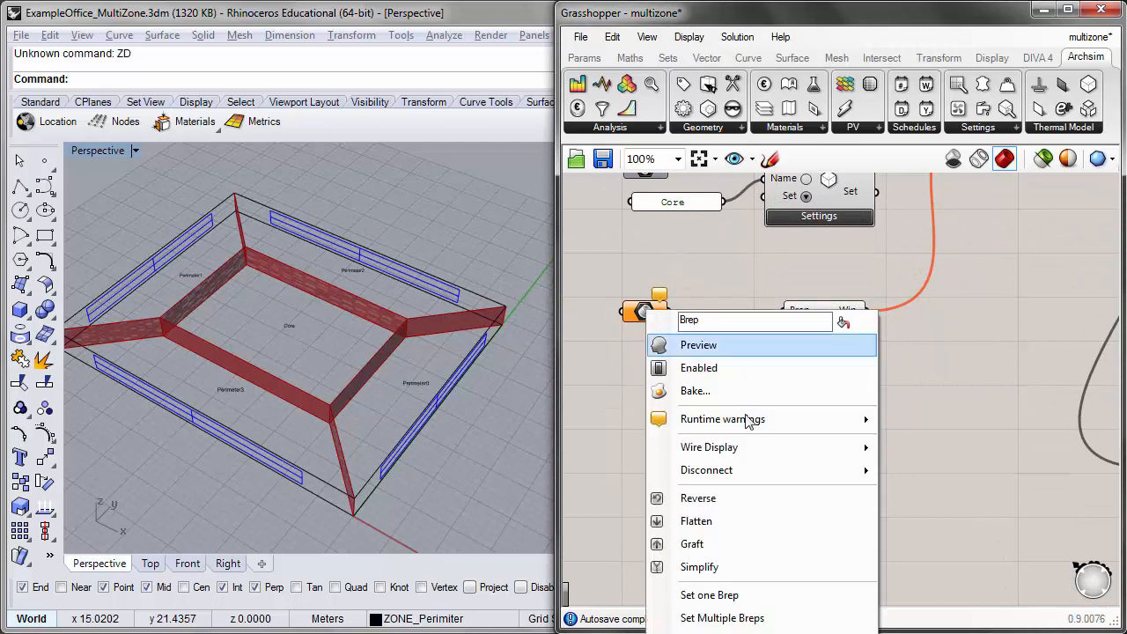
pyautogui.click(723, 618)
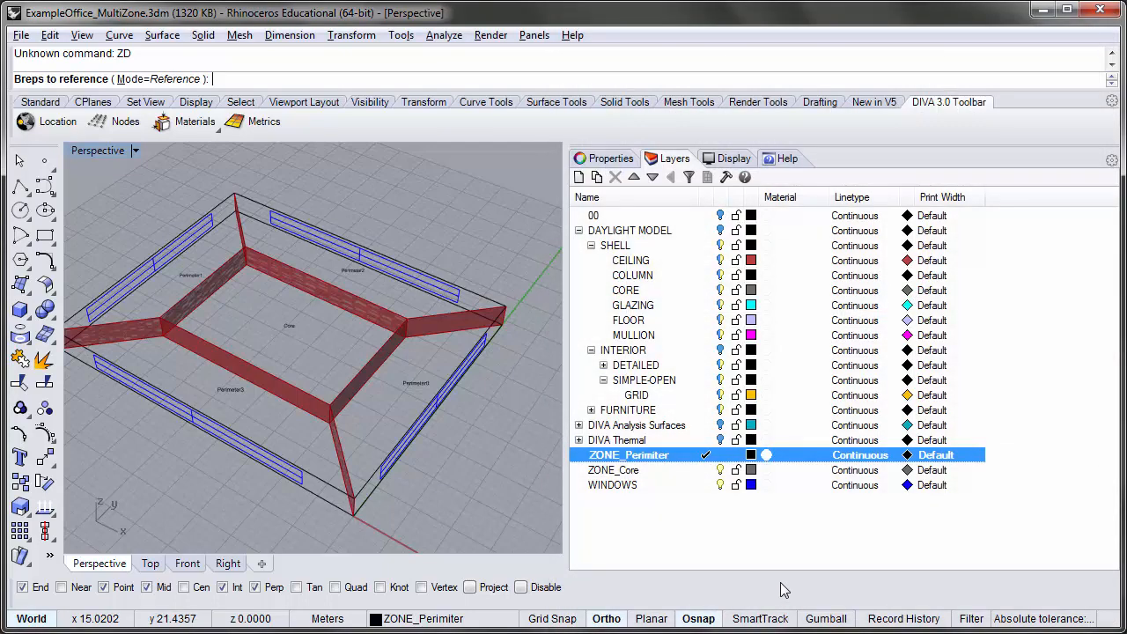
pyautogui.rightClick(634, 486)
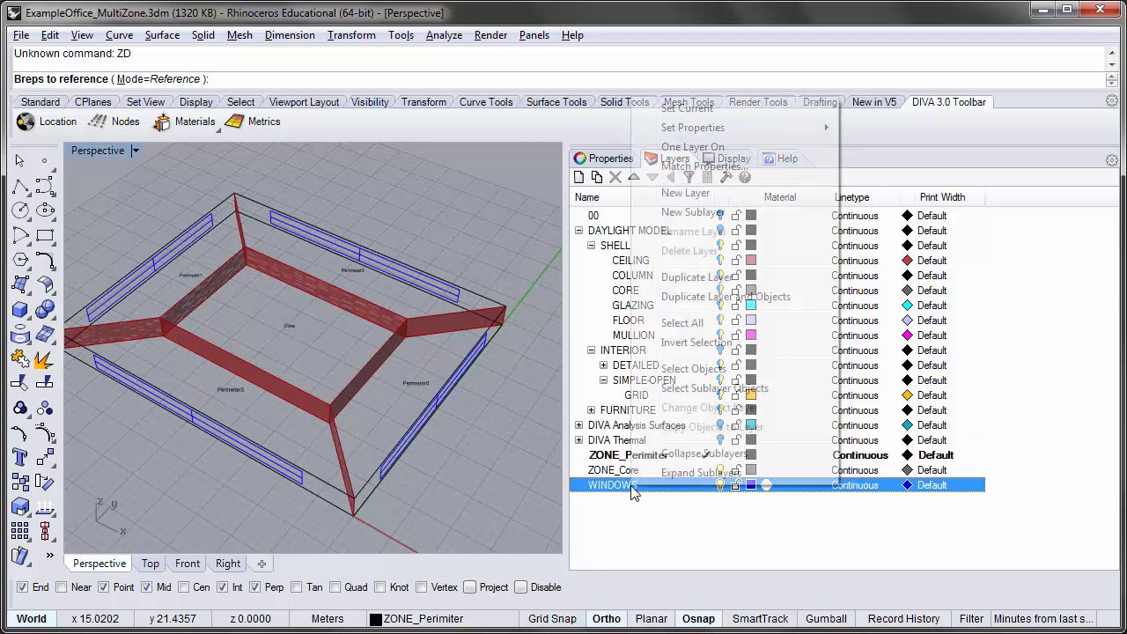
pyautogui.click(704, 369)
pyautogui.press('Return')
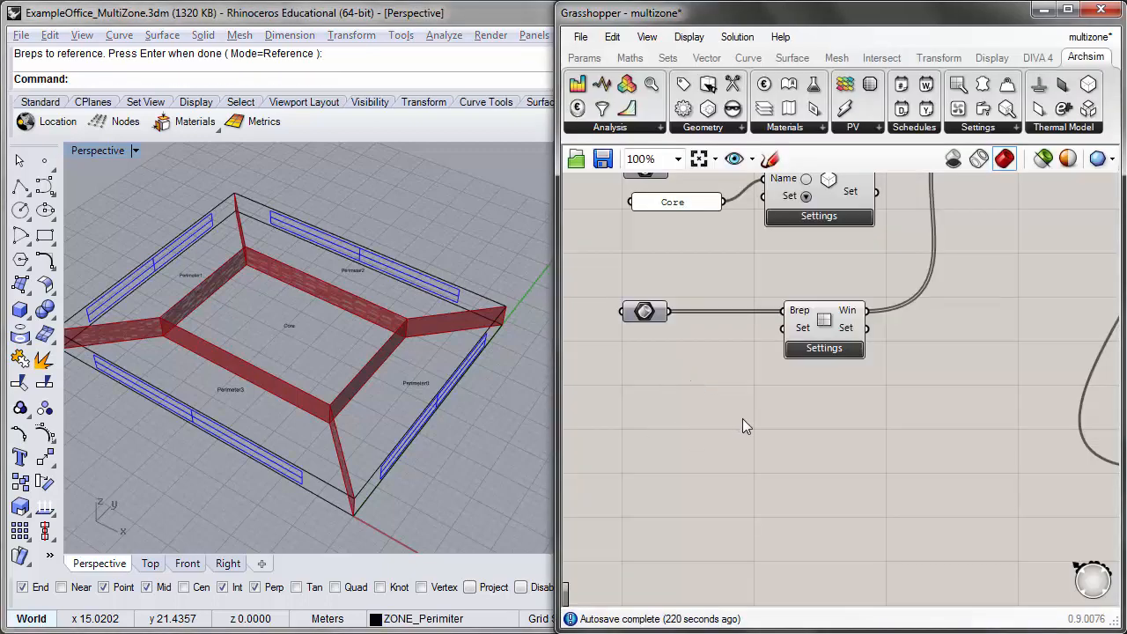
# - Review the window component's settings
pyautogui.moveTo(839, 408); pyautogui.dragTo(804, 470, button='right')
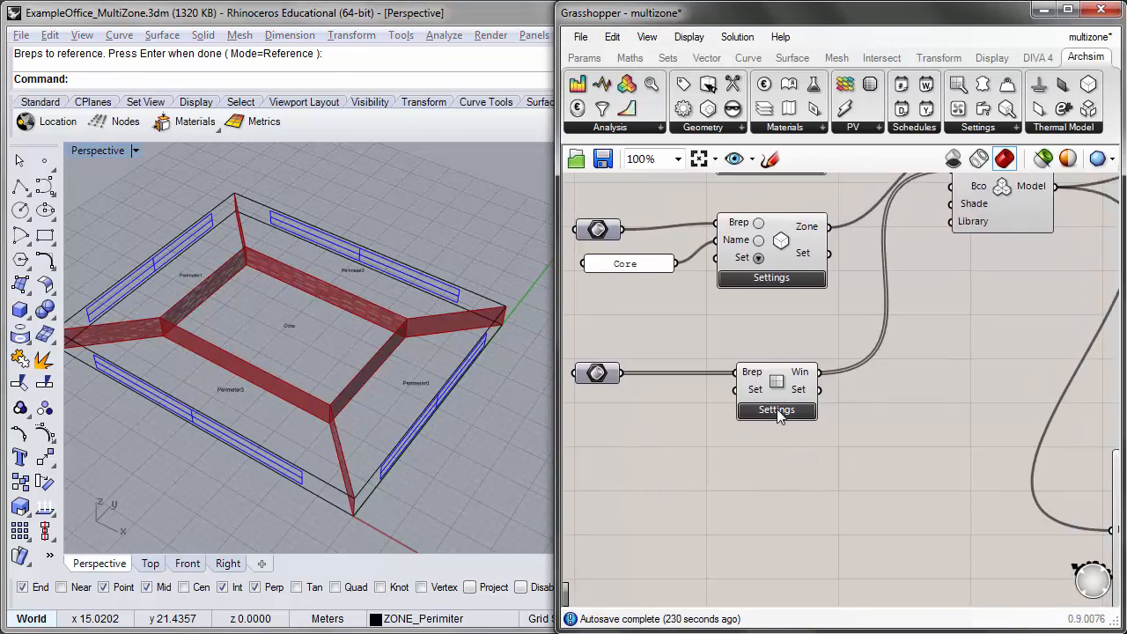
pyautogui.click(776, 408)
pyautogui.moveTo(235, 88); pyautogui.dragTo(587, 106)
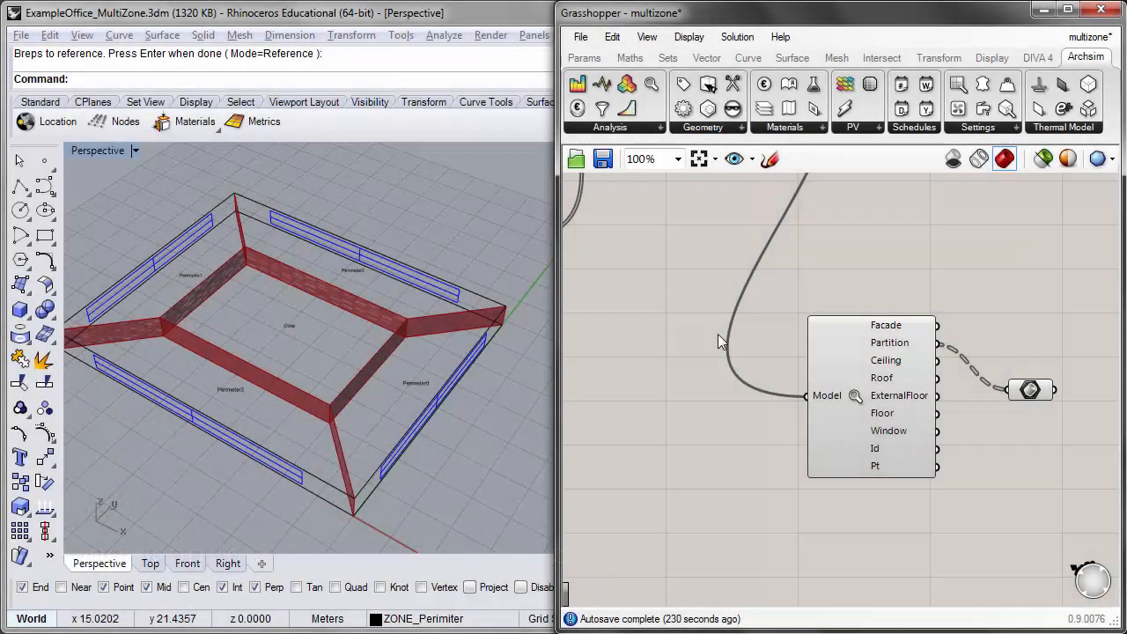
# - Feed the surface-sorting component's Facade output into the Brep parameter in place of Partition, and inspect the facade surfaces in the model
pyautogui.moveTo(718, 334); pyautogui.dragTo(584, 312, button='right')
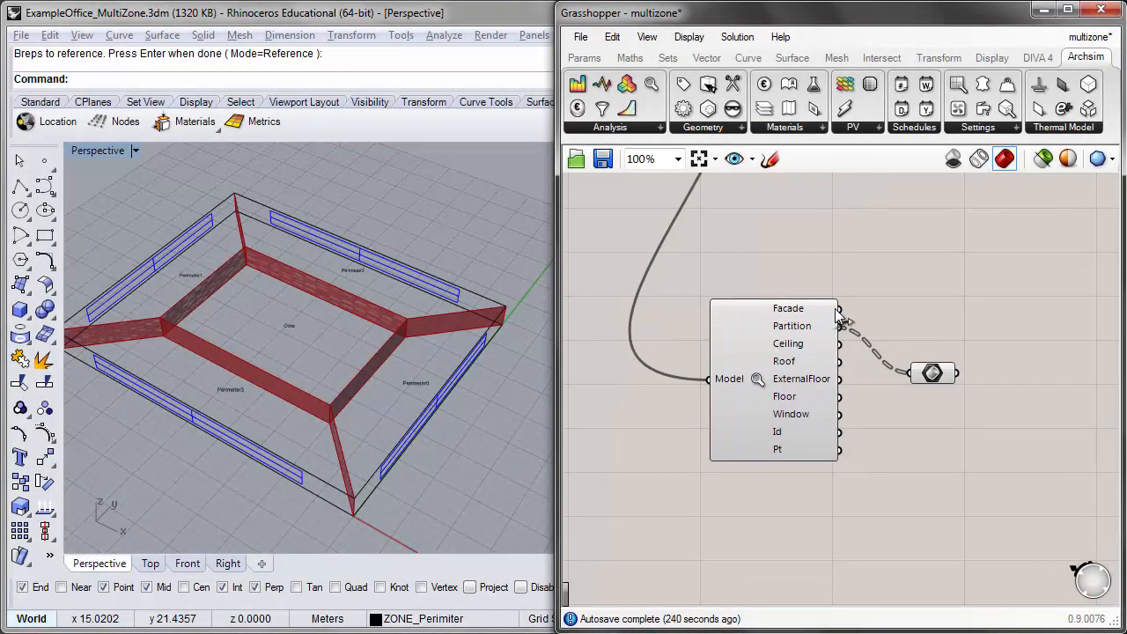
pyautogui.moveTo(836, 310); pyautogui.dragTo(914, 380)
pyautogui.moveTo(765, 324); pyautogui.dragTo(786, 297, button='right')
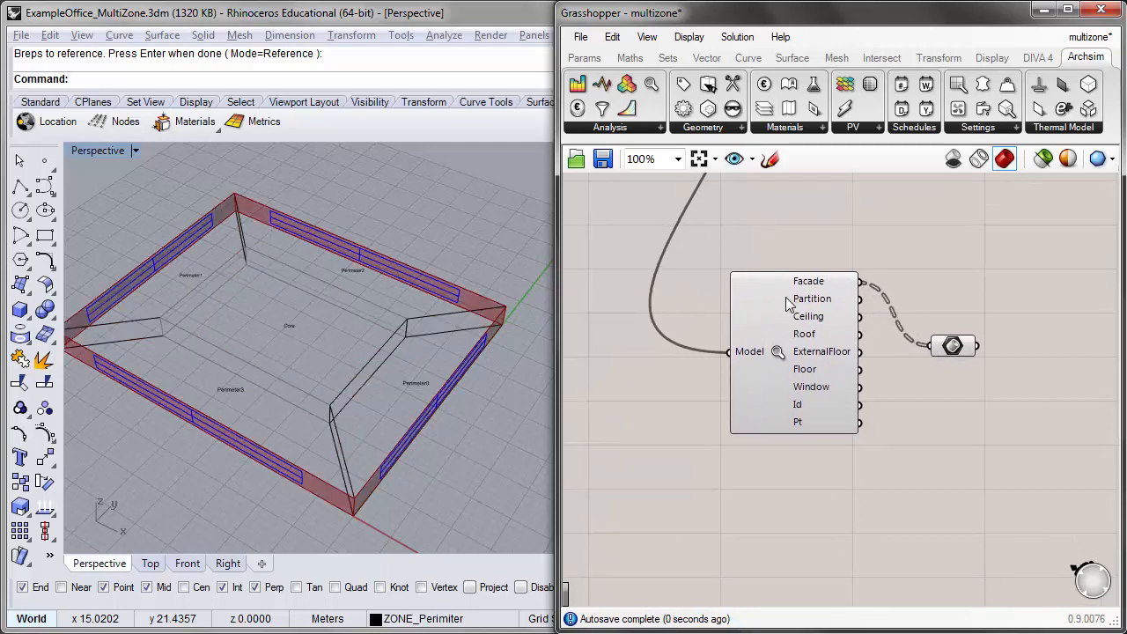
pyautogui.scroll(1, 786, 297)
pyautogui.scroll(3, 265, 335)
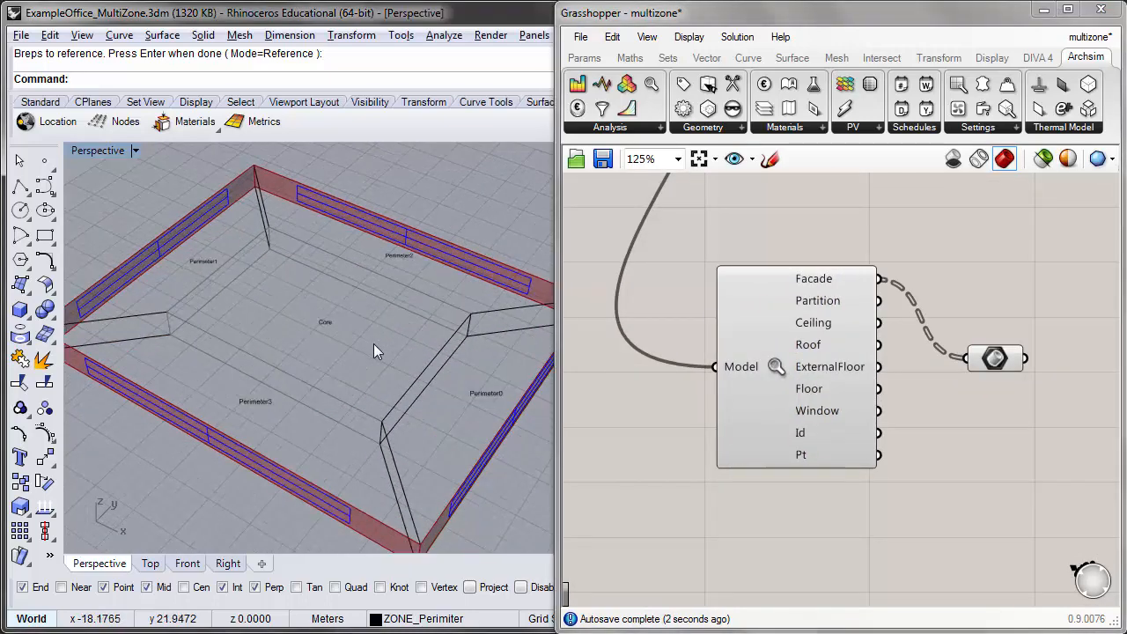
pyautogui.moveTo(374, 344); pyautogui.dragTo(302, 306, button='right')
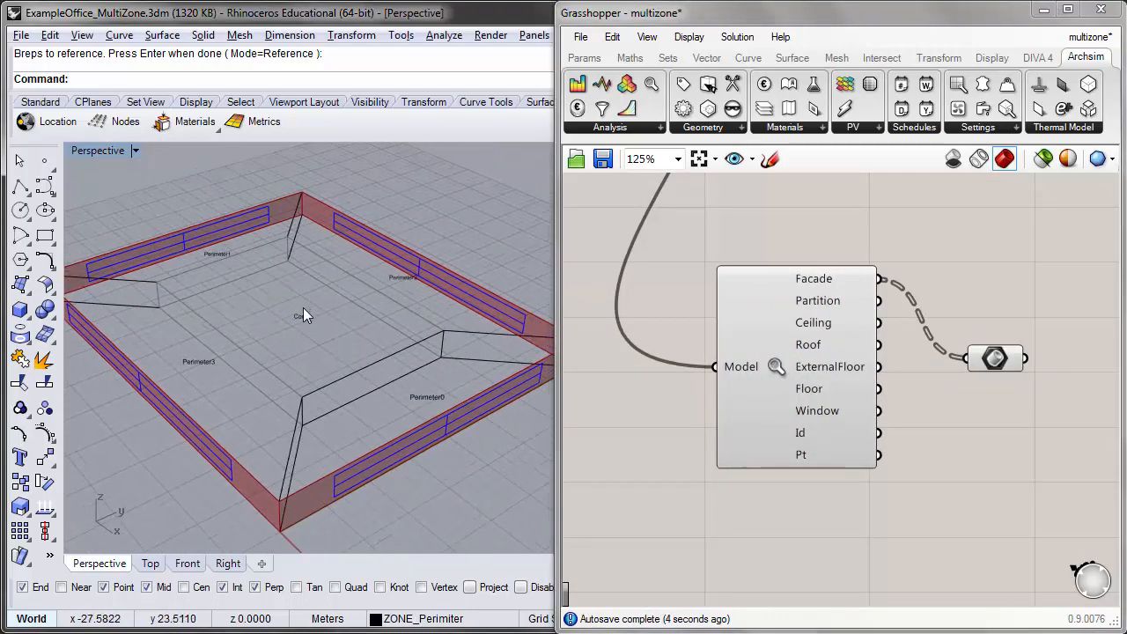
pyautogui.scroll(-3, 303, 308)
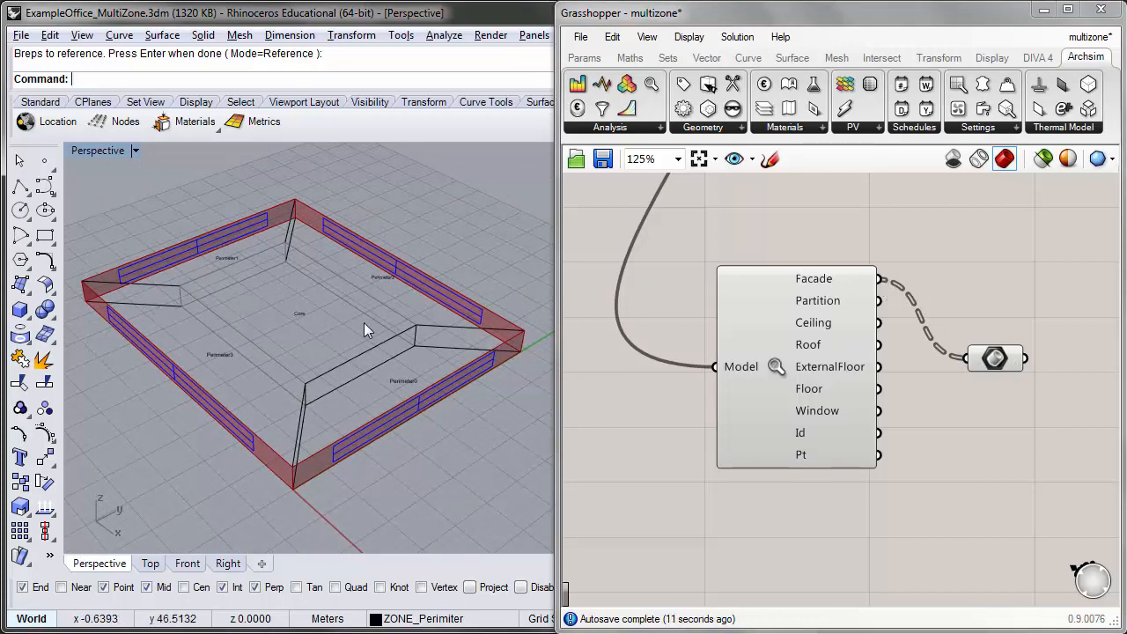
pyautogui.moveTo(88, 293); pyautogui.dragTo(85, 271, button='right')
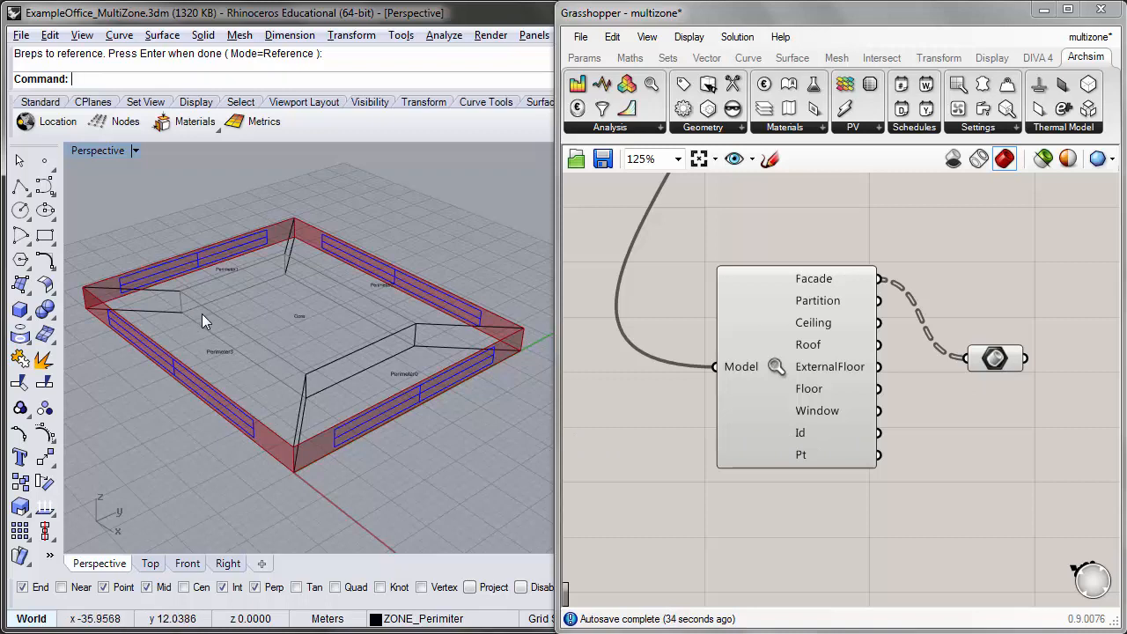
# - Review the definition, feed the Partition output into the Brep parameter in place of Facade, and inspect the partitions between zones
pyautogui.moveTo(779, 248); pyautogui.dragTo(855, 377, button='right')
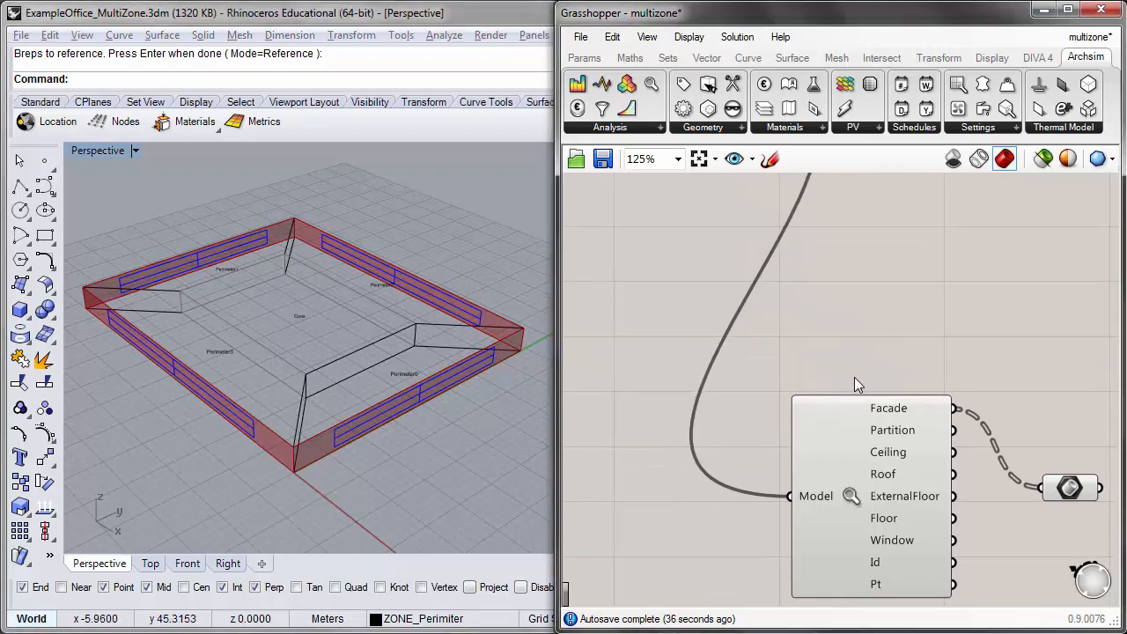
pyautogui.scroll(-3, 839, 354)
pyautogui.moveTo(703, 268); pyautogui.dragTo(790, 329, button='right')
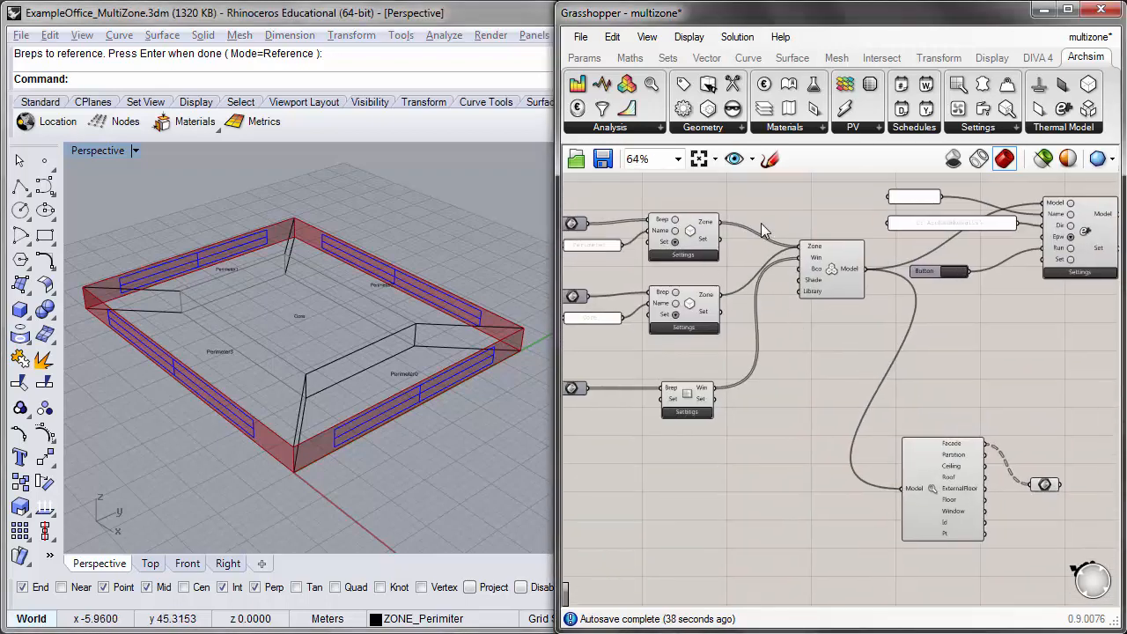
pyautogui.moveTo(1003, 389); pyautogui.dragTo(831, 259, button='right')
pyautogui.scroll(3, 816, 295)
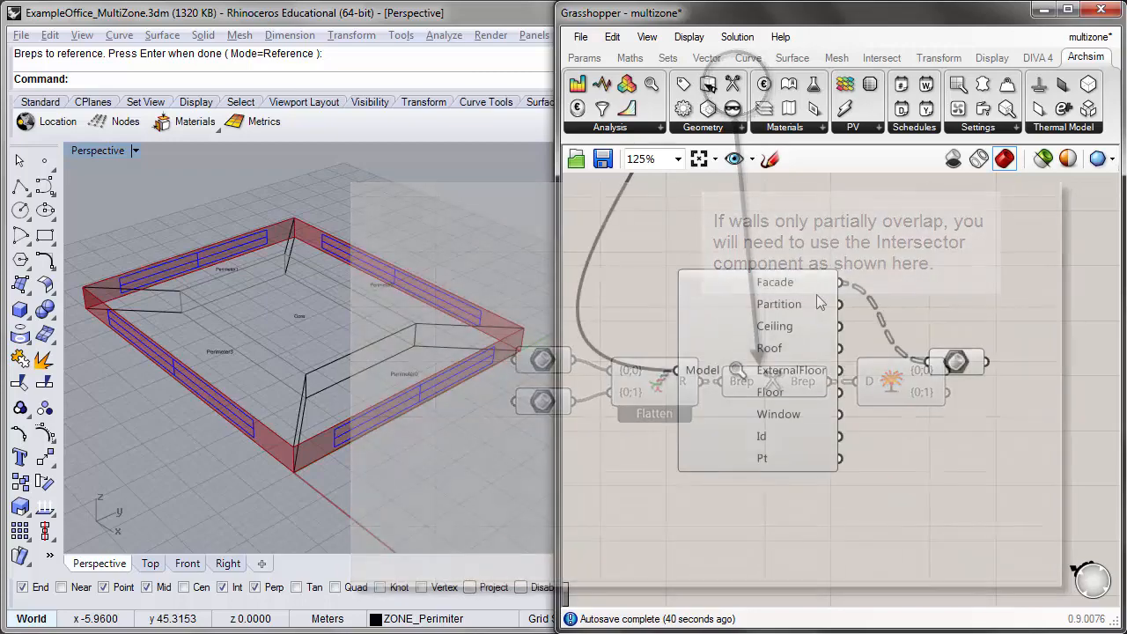
pyautogui.scroll(2, 848, 312)
pyautogui.moveTo(837, 302); pyautogui.dragTo(947, 375)
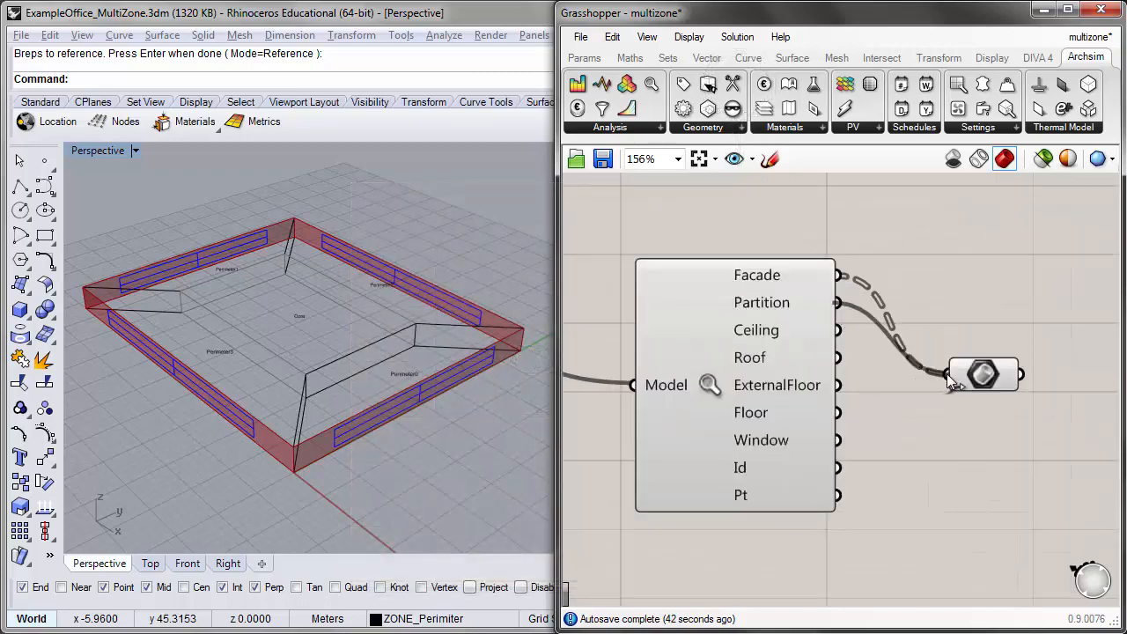
pyautogui.moveTo(370, 363); pyautogui.dragTo(423, 383, button='right')
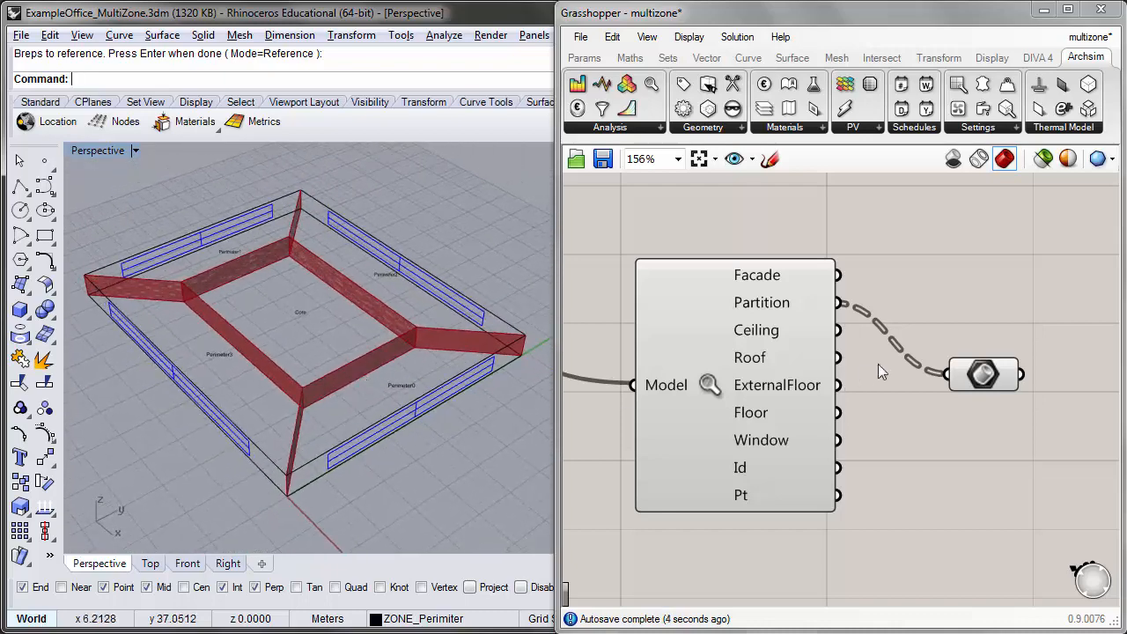
# - Feed the Roof, ExternalFloor and Floor outputs into the Brep parameter one after another, inspecting each surface type in the model
pyautogui.moveTo(837, 333); pyautogui.dragTo(949, 374)
pyautogui.moveTo(162, 413); pyautogui.dragTo(247, 375, button='right')
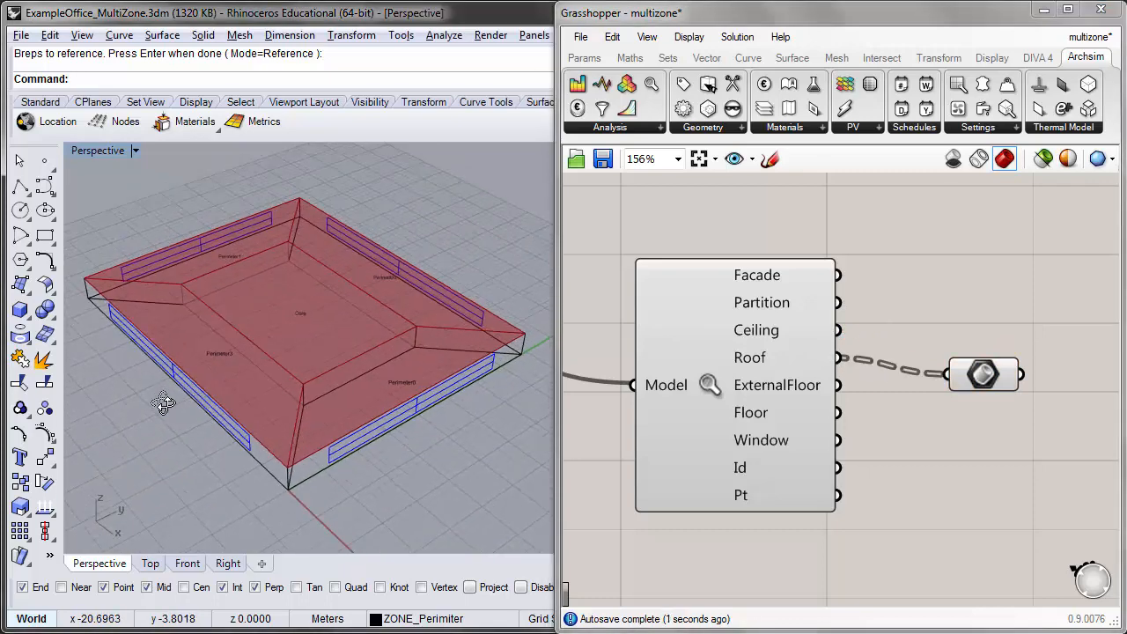
pyautogui.moveTo(838, 384); pyautogui.dragTo(948, 375)
pyautogui.moveTo(503, 449); pyautogui.dragTo(343, 413, button='right')
pyautogui.moveTo(838, 414); pyautogui.dragTo(960, 376)
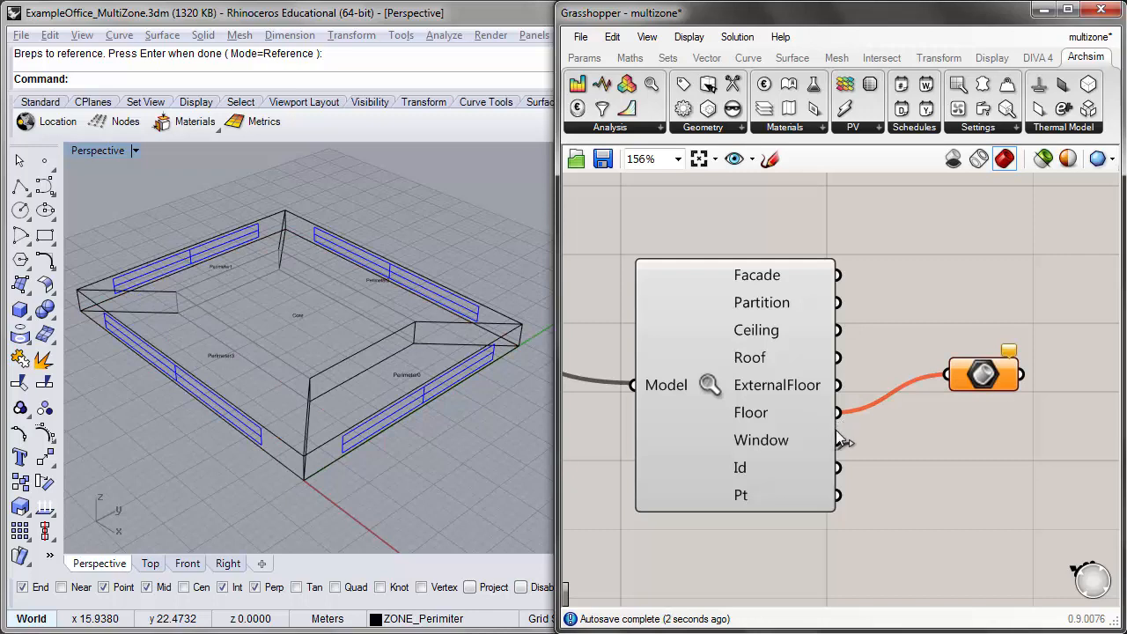
# - Feed the surface-sorting component's Window output into the Brep parameter in place of Floor, and inspect the window surfaces in the model
pyautogui.moveTo(835, 443); pyautogui.dragTo(957, 373)
pyautogui.moveTo(334, 389); pyautogui.dragTo(82, 377, button='right')
pyautogui.moveTo(82, 378); pyautogui.dragTo(180, 393, button='right')
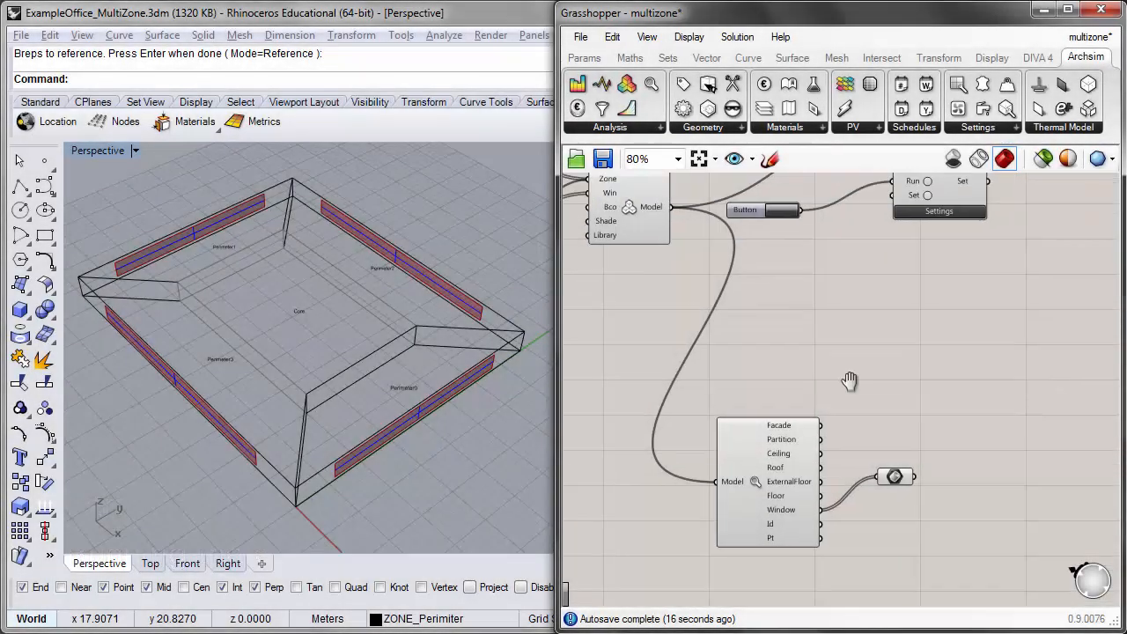
# - Set the simulation's name to MultiZone in the empty panel feeding the EnergyPlus component's Name input
pyautogui.moveTo(851, 382); pyautogui.dragTo(903, 446, button='right')
pyautogui.moveTo(666, 379); pyautogui.dragTo(815, 398, button='right')
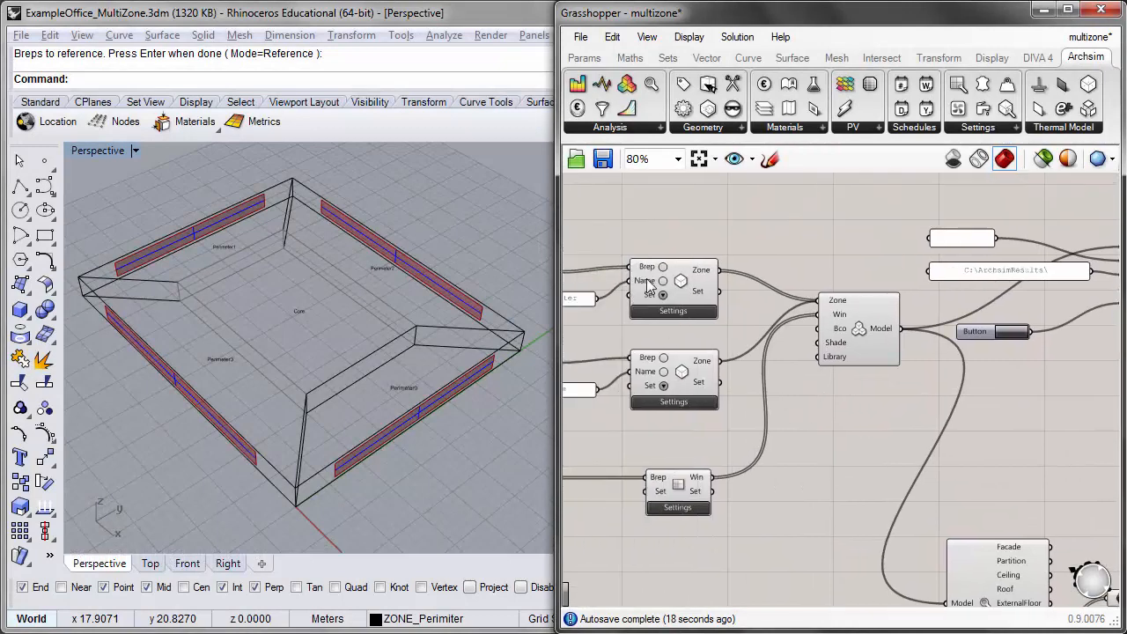
pyautogui.moveTo(642, 307); pyautogui.dragTo(723, 302, button='right')
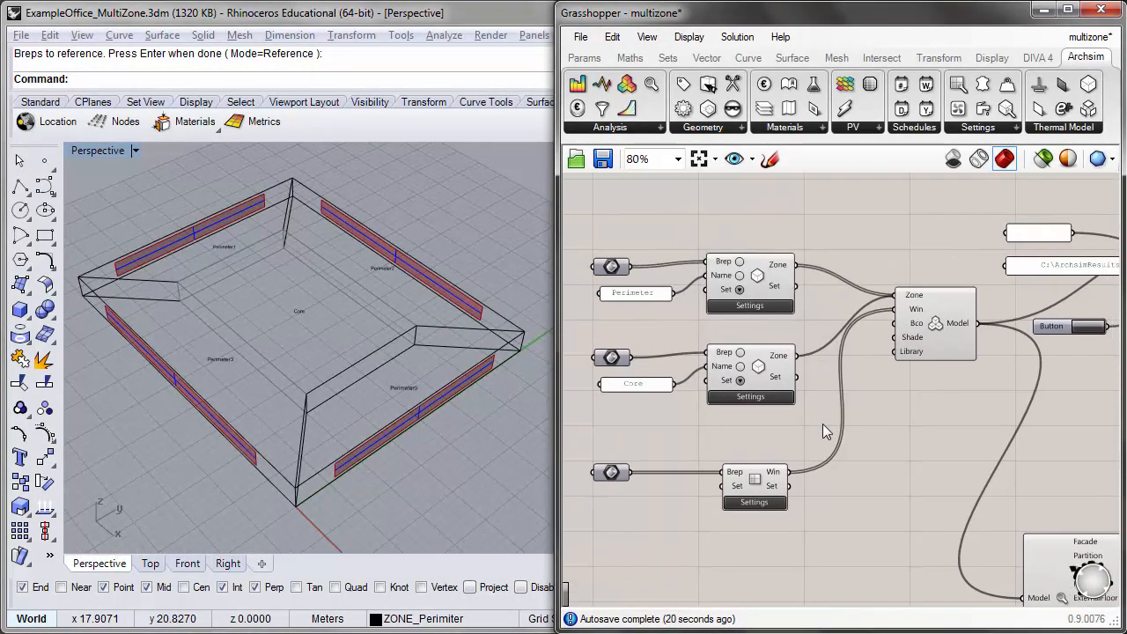
pyautogui.moveTo(1061, 317); pyautogui.dragTo(749, 376, button='right')
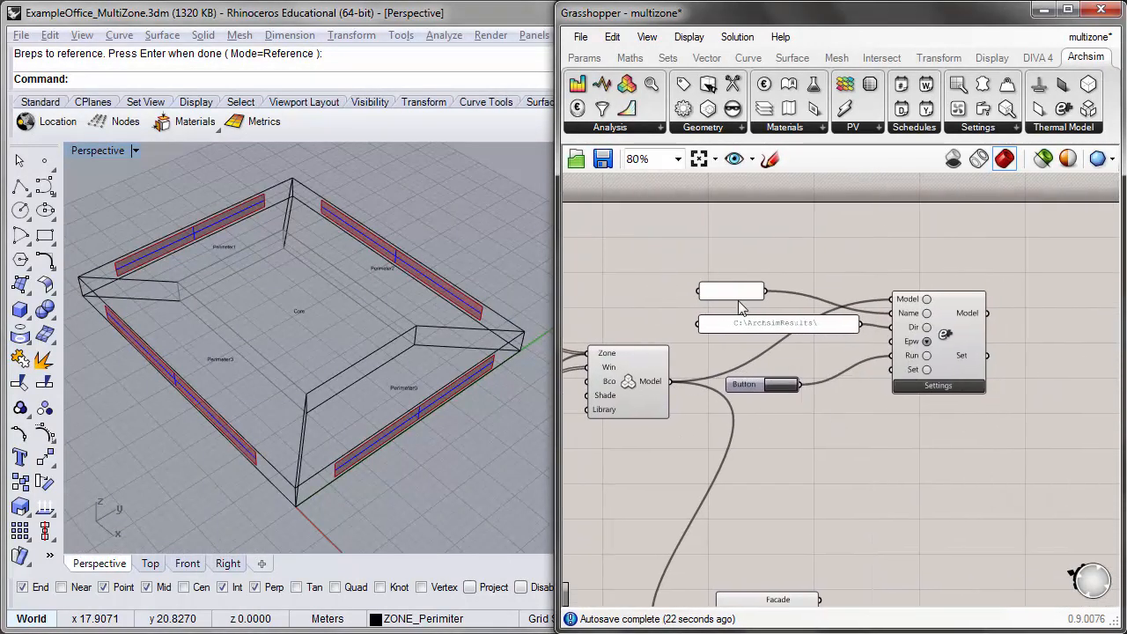
pyautogui.scroll(2, 820, 405)
pyautogui.scroll(1, 738, 374)
pyautogui.moveTo(796, 359); pyautogui.dragTo(730, 329, button='right')
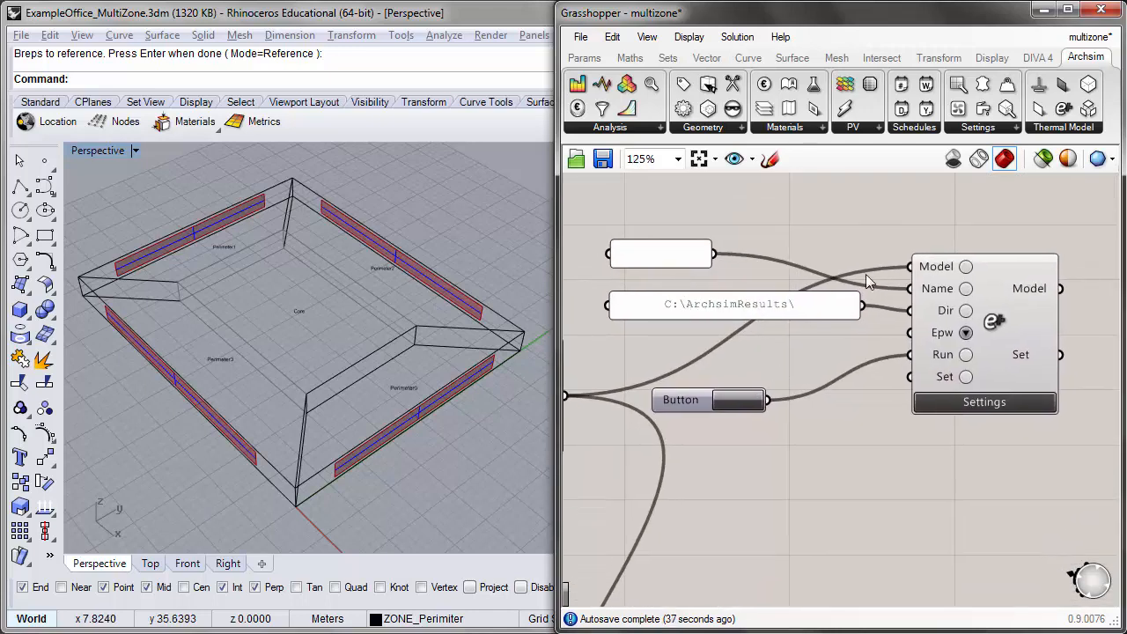
pyautogui.moveTo(657, 218); pyautogui.dragTo(630, 214, button='right')
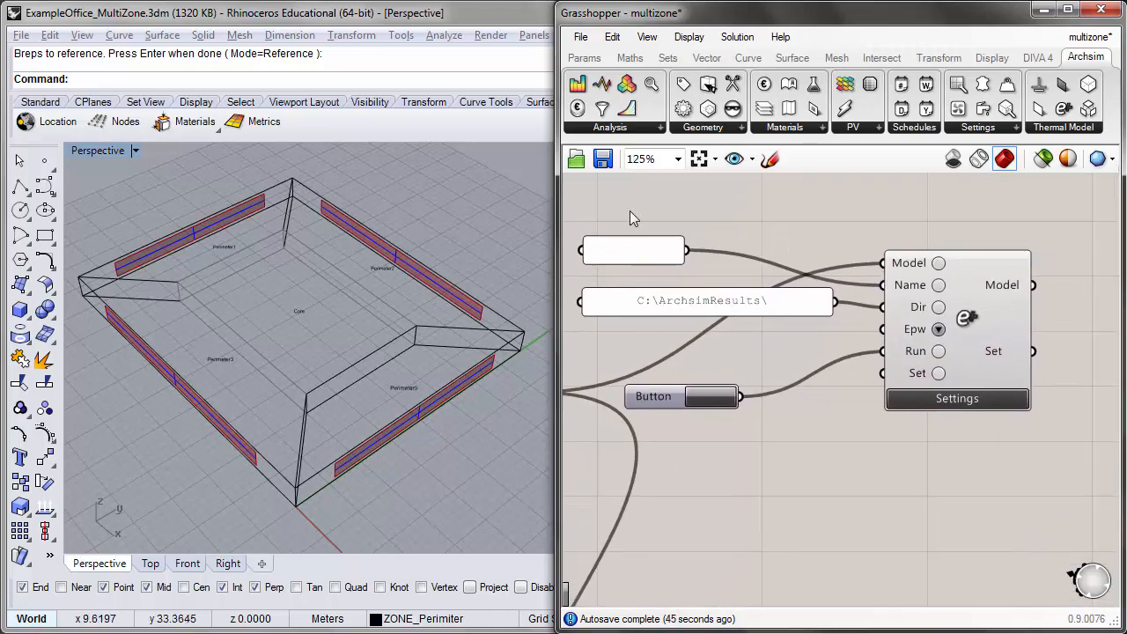
pyautogui.click(607, 251)
pyautogui.doubleClick(607, 252)
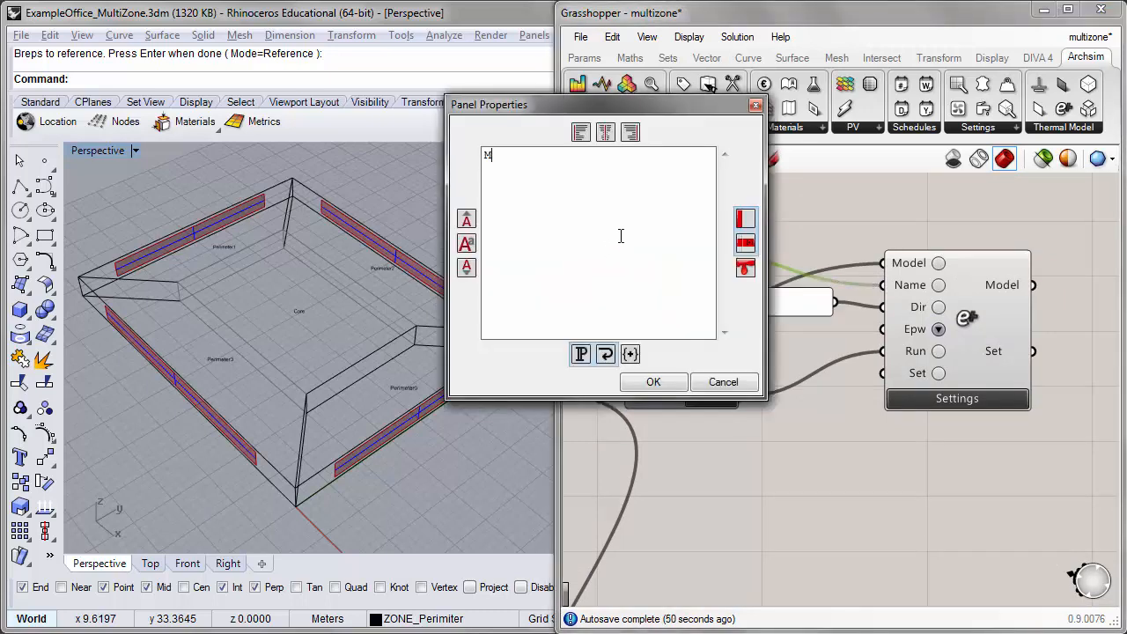
pyautogui.write('MultiZone')
pyautogui.click(668, 382)
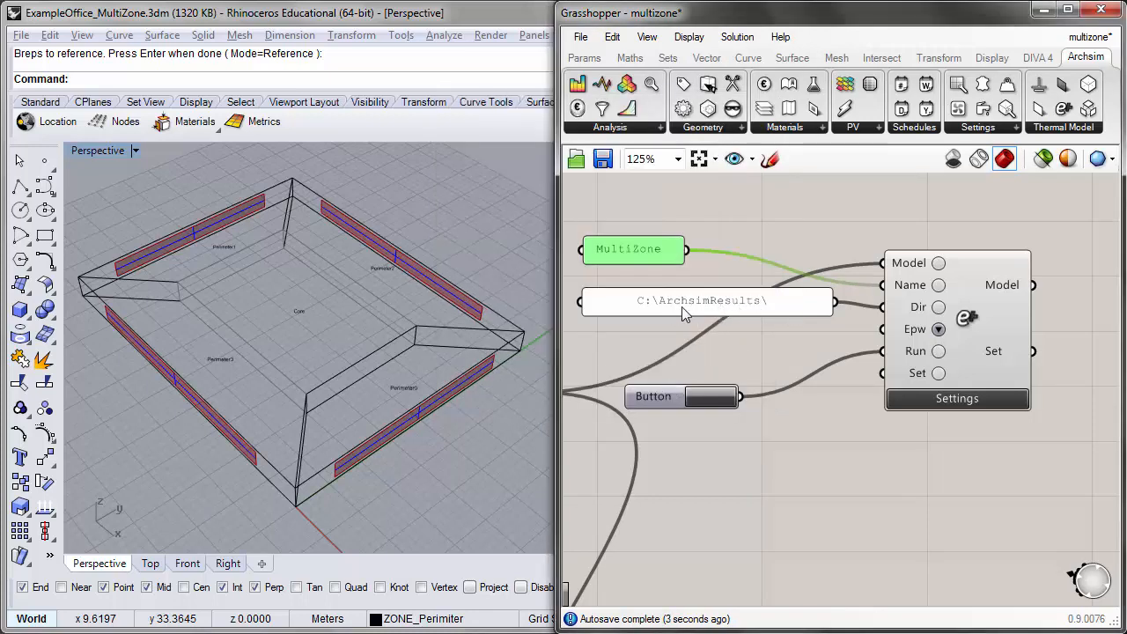
# - Set the results directory for the EnergyPlus component to C:\ArchsimResults\MultiZone
pyautogui.doubleClick(734, 302)
pyautogui.click(778, 230)
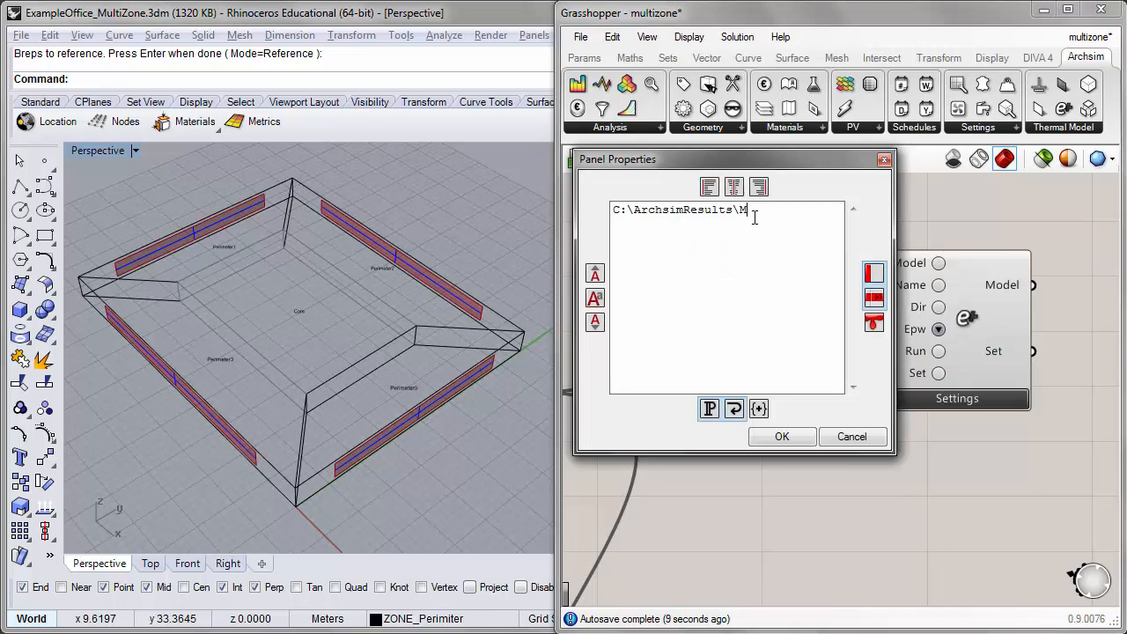
pyautogui.write('MultiZone')
pyautogui.click(782, 437)
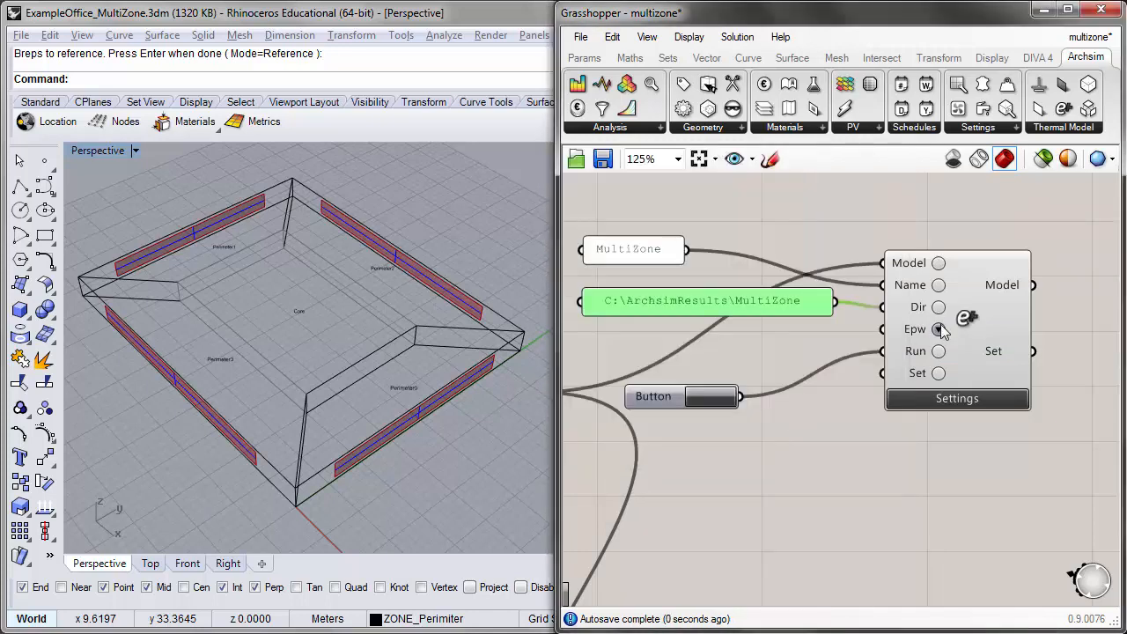
# - Check which weather file is selected for the EnergyPlus component's Epw input
pyautogui.moveTo(894, 423); pyautogui.dragTo(826, 321, button='right')
pyautogui.click(871, 229)
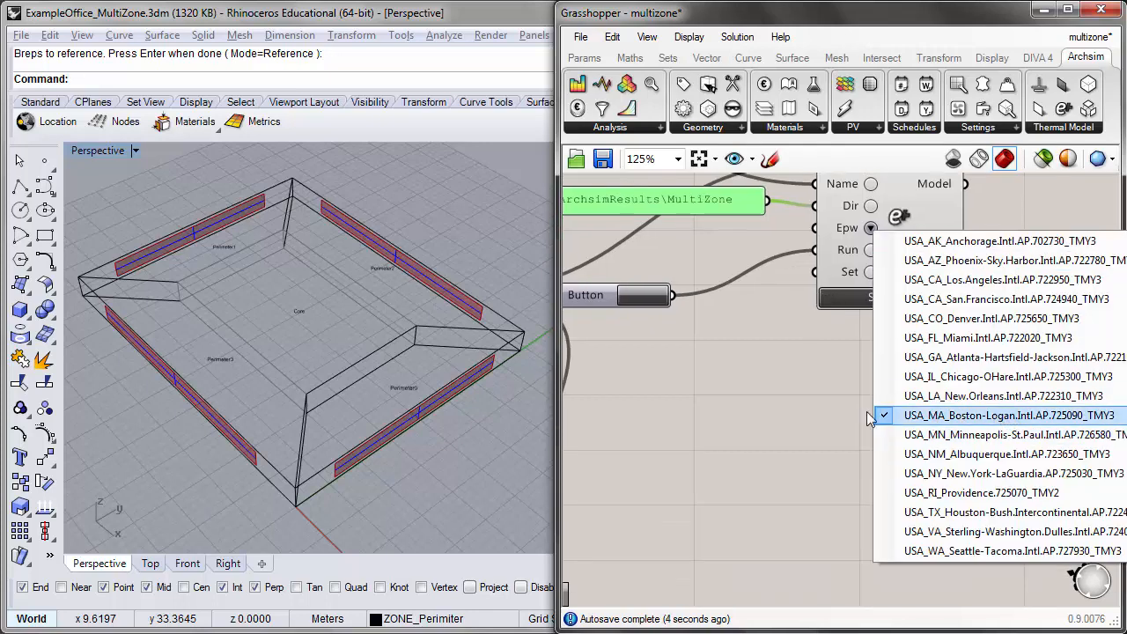
pyautogui.click(809, 386)
pyautogui.moveTo(753, 355); pyautogui.dragTo(953, 391, button='right')
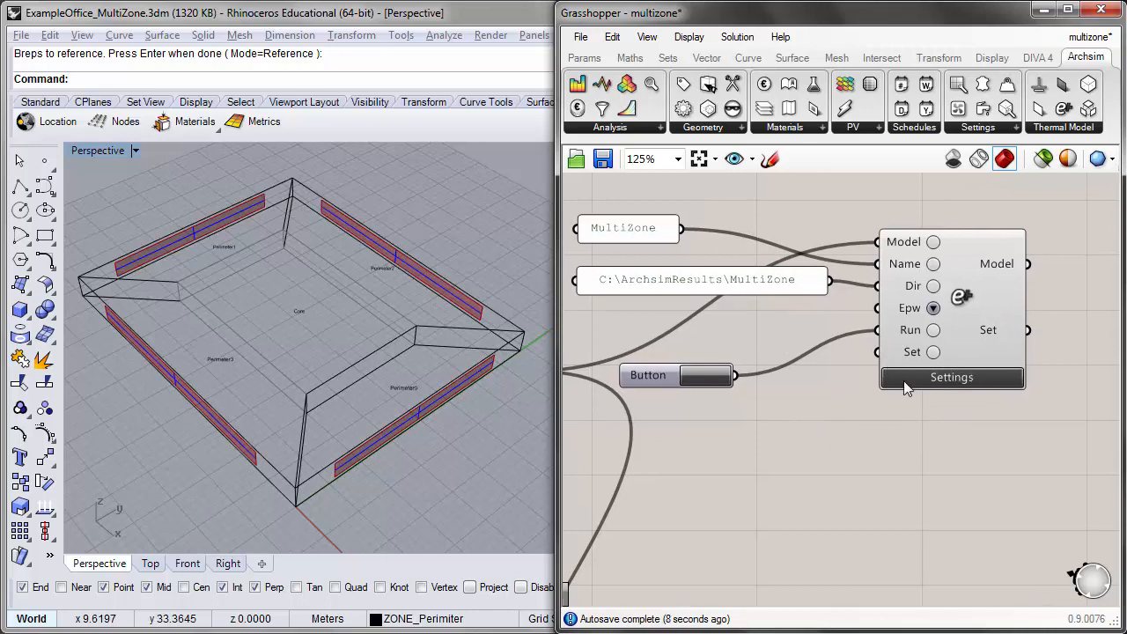
# - Open the EnergyPlus component's settings and review the run period and the available reporting resolutions
pyautogui.click(966, 378)
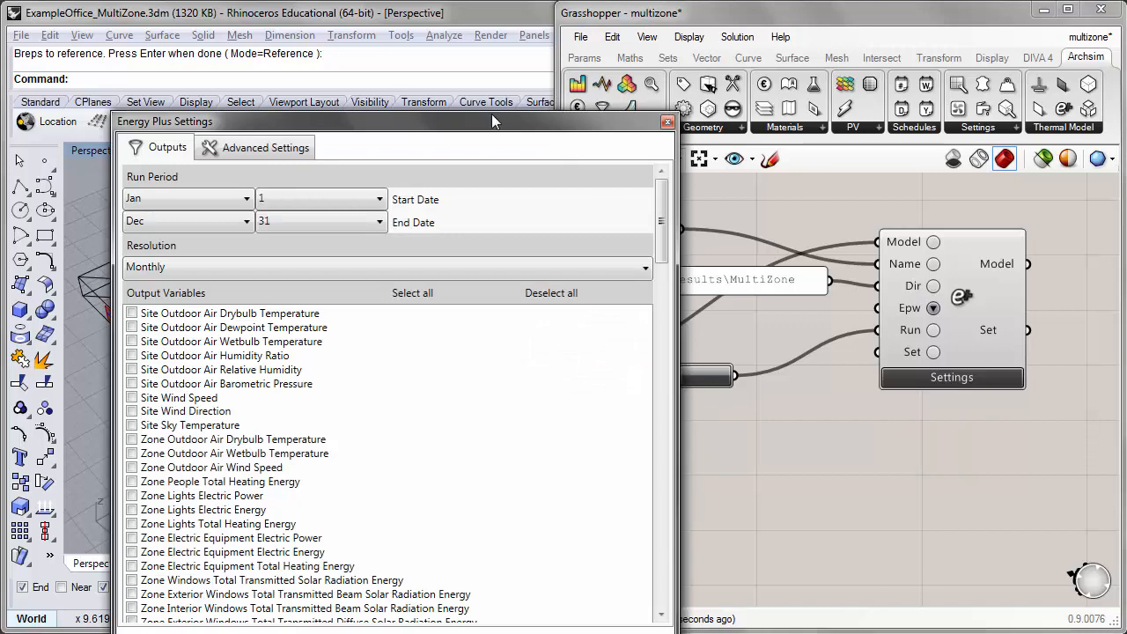
pyautogui.moveTo(492, 114); pyautogui.dragTo(885, 69)
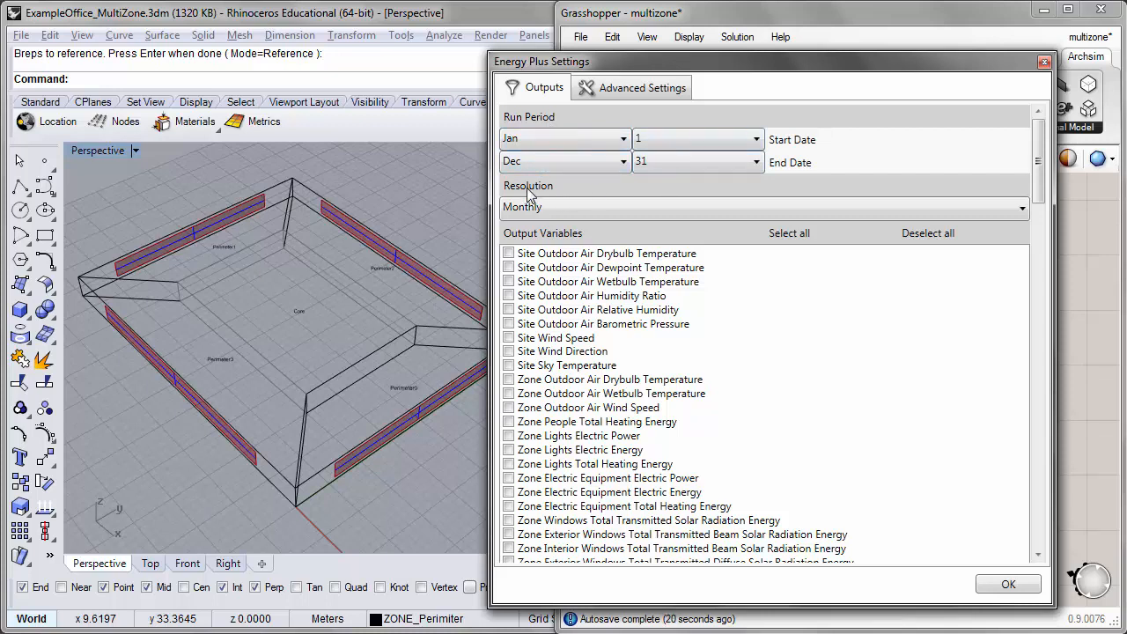
pyautogui.click(587, 207)
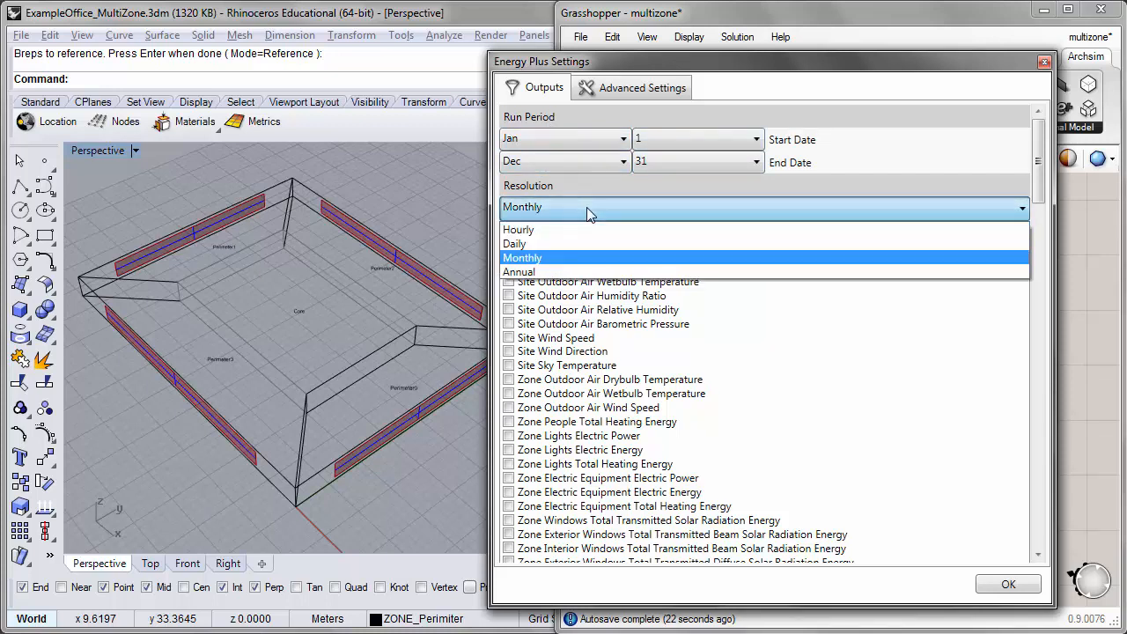
pyautogui.click(590, 203)
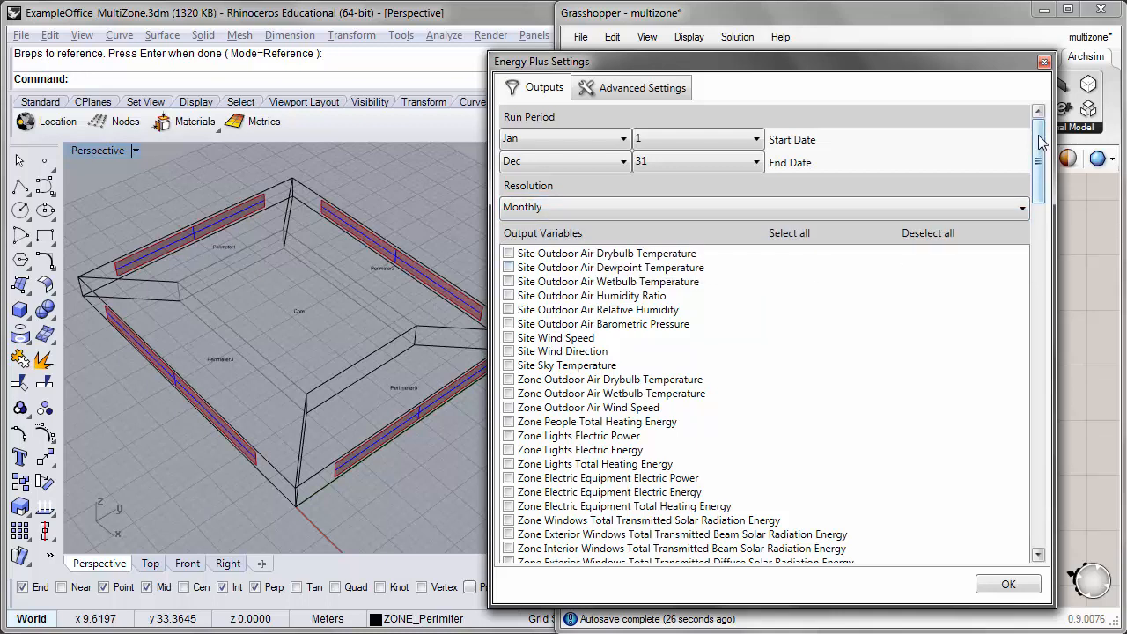
# - Enable the output variables Zone Lights Electric Energy, Zone Ideal Loads Zone Total Heating Energy and Zone Ideal Loads Zone Total Cooling Energy, and accept the settings
pyautogui.moveTo(1042, 143); pyautogui.dragTo(1041, 178)
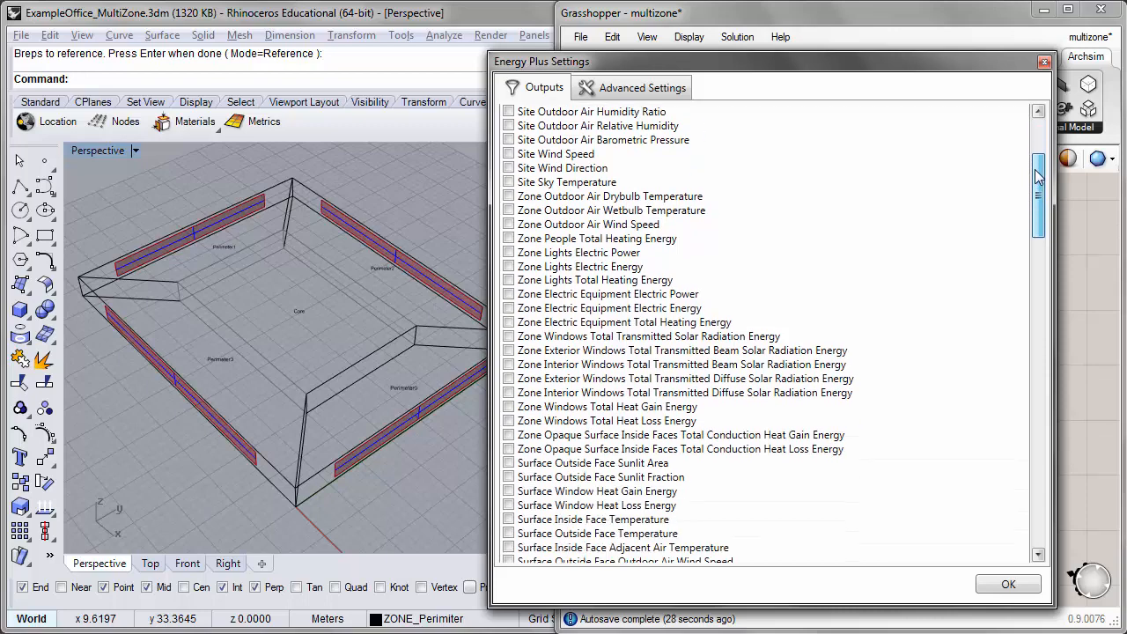
pyautogui.click(509, 267)
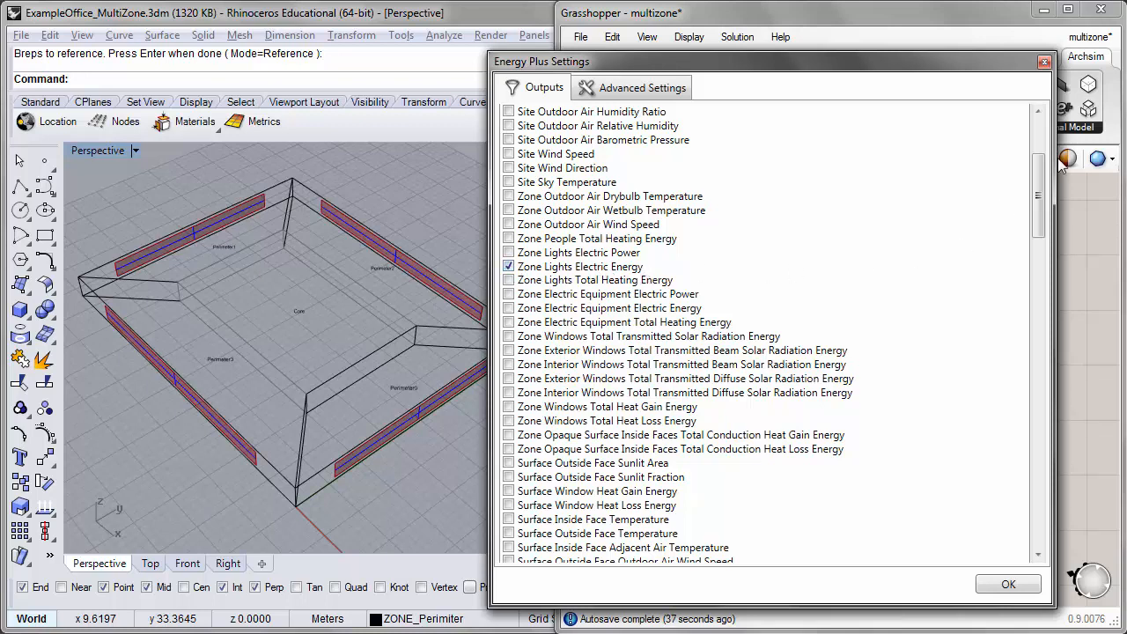
pyautogui.scroll(-3, 1037, 195)
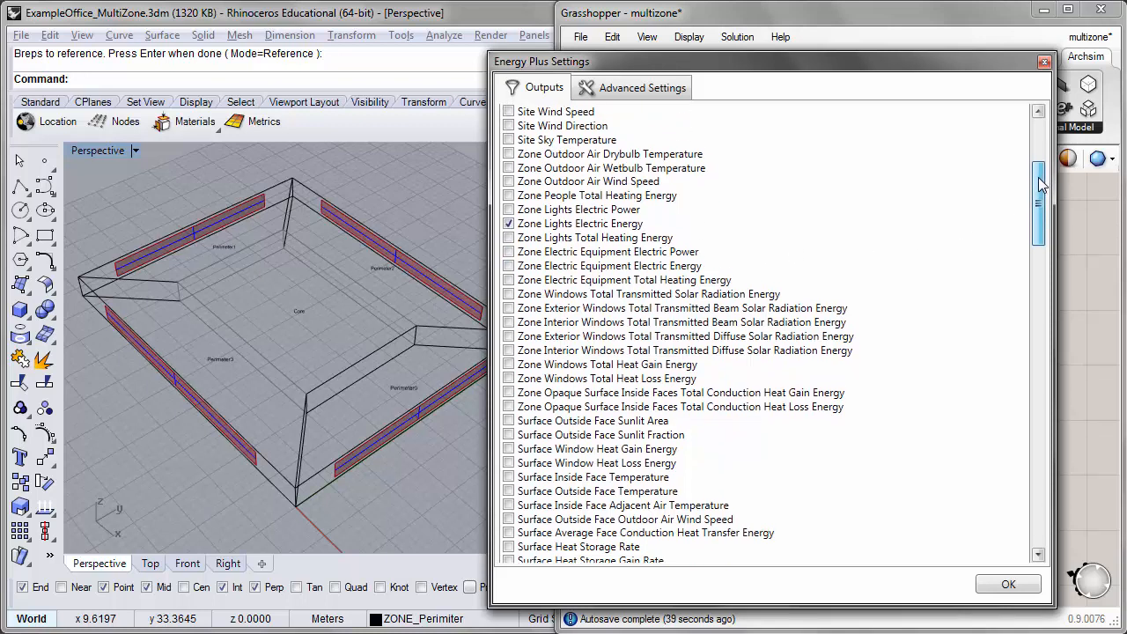
pyautogui.moveTo(1041, 200); pyautogui.dragTo(1028, 373)
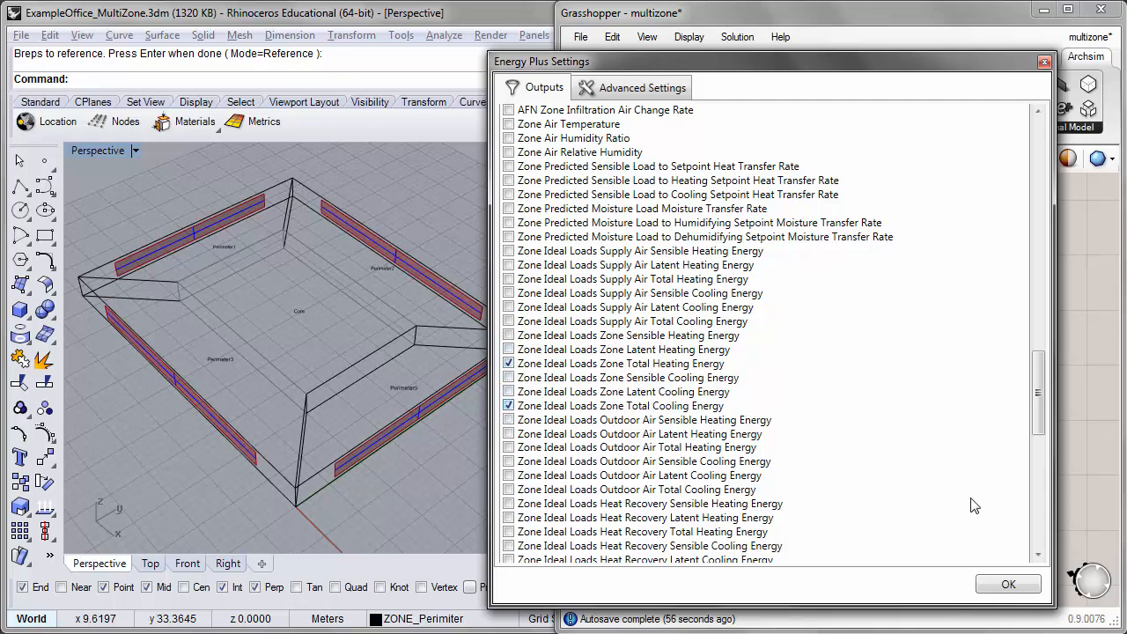
pyautogui.click(1008, 585)
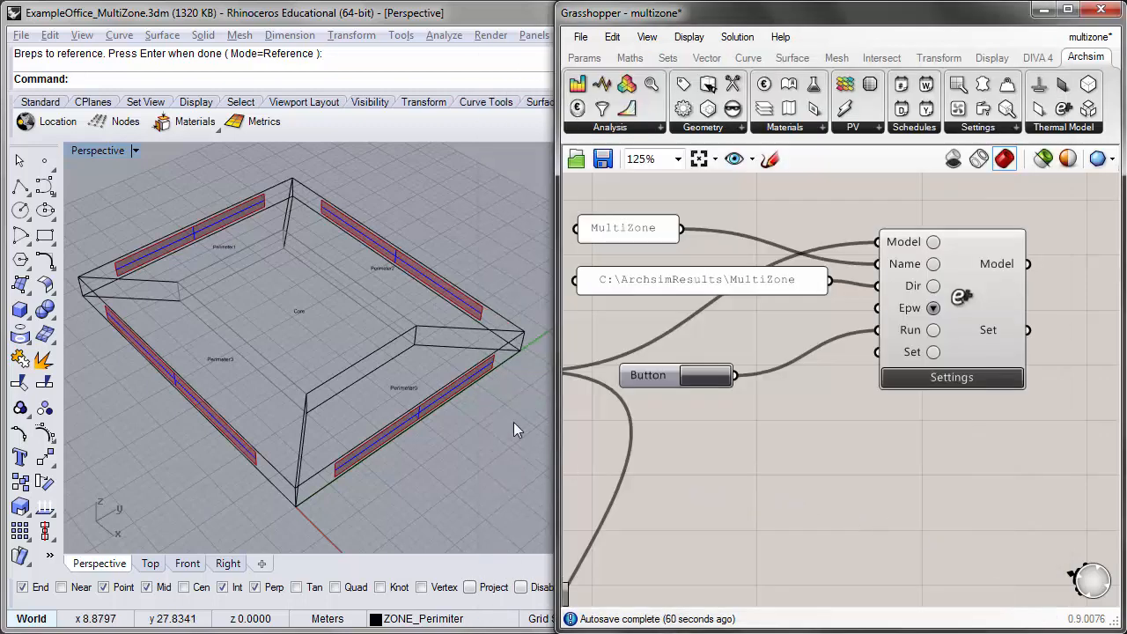
# - Run the EnergyPlus simulation and open its results file MultiZone.csv from the ArchsimResults\MultiZone folder in Excel
pyautogui.moveTo(650, 402); pyautogui.dragTo(671, 406, button='right')
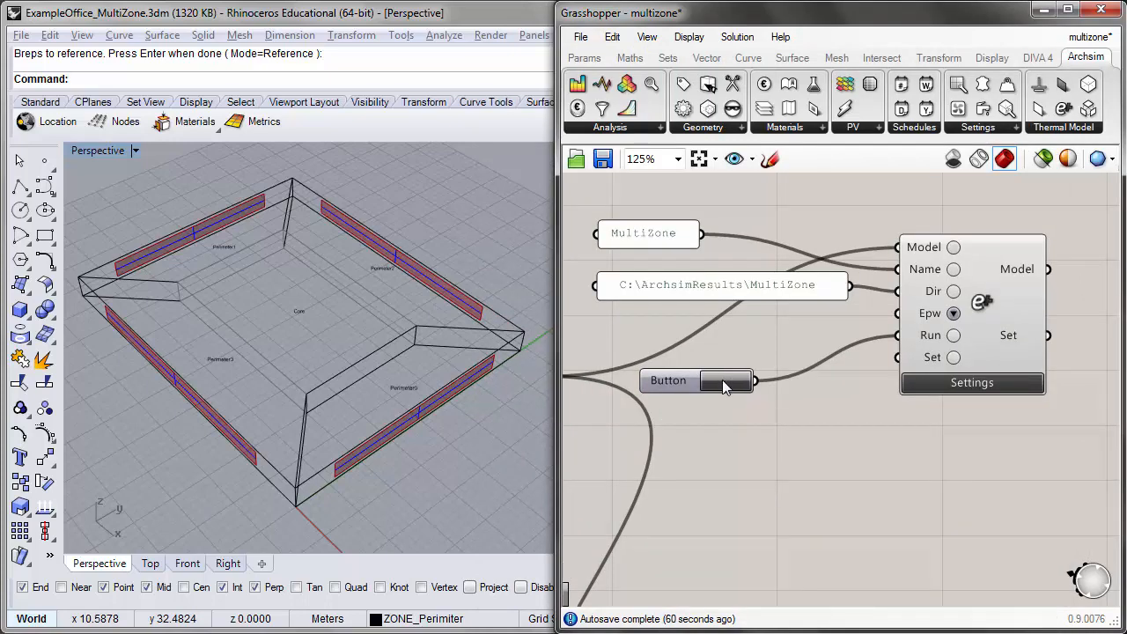
pyautogui.click(722, 380)
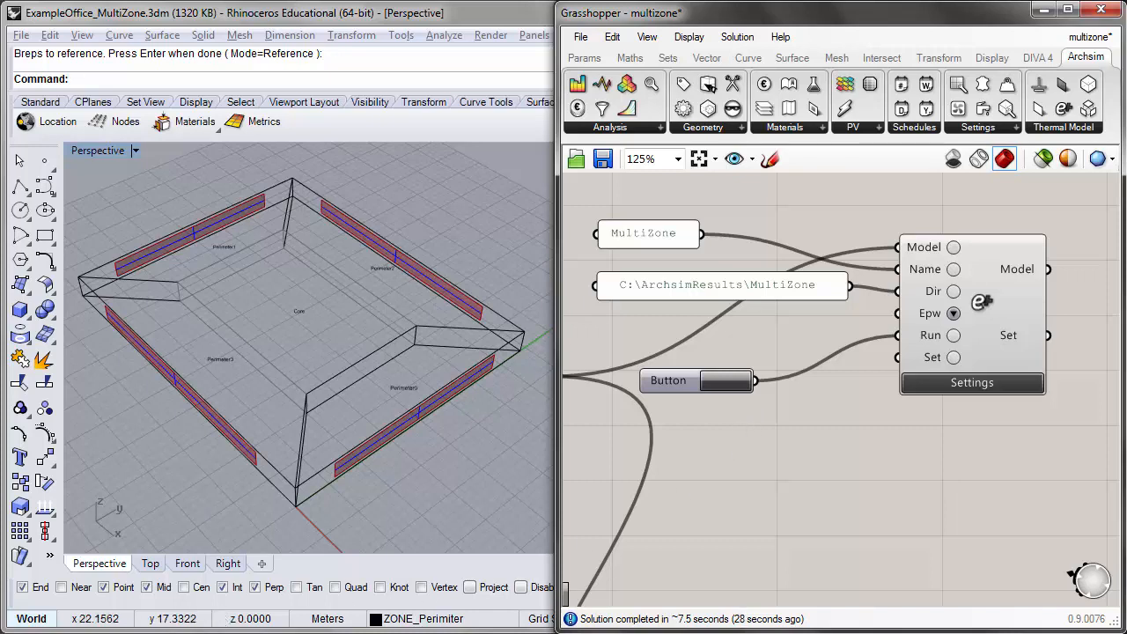
pyautogui.moveTo(114, 633)
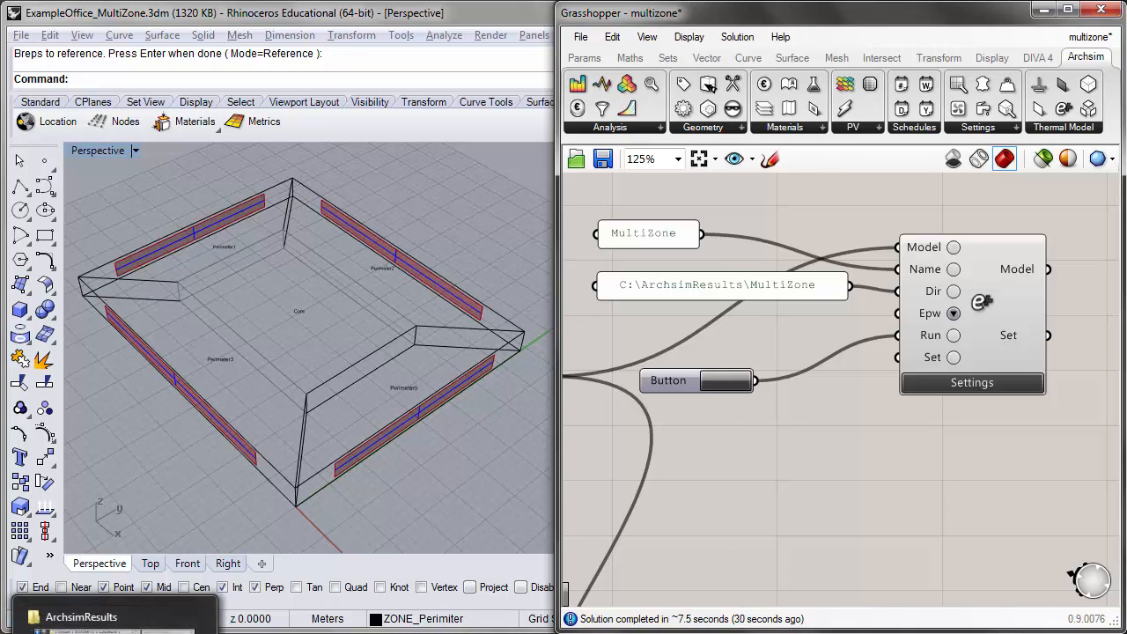
pyautogui.click(115, 631)
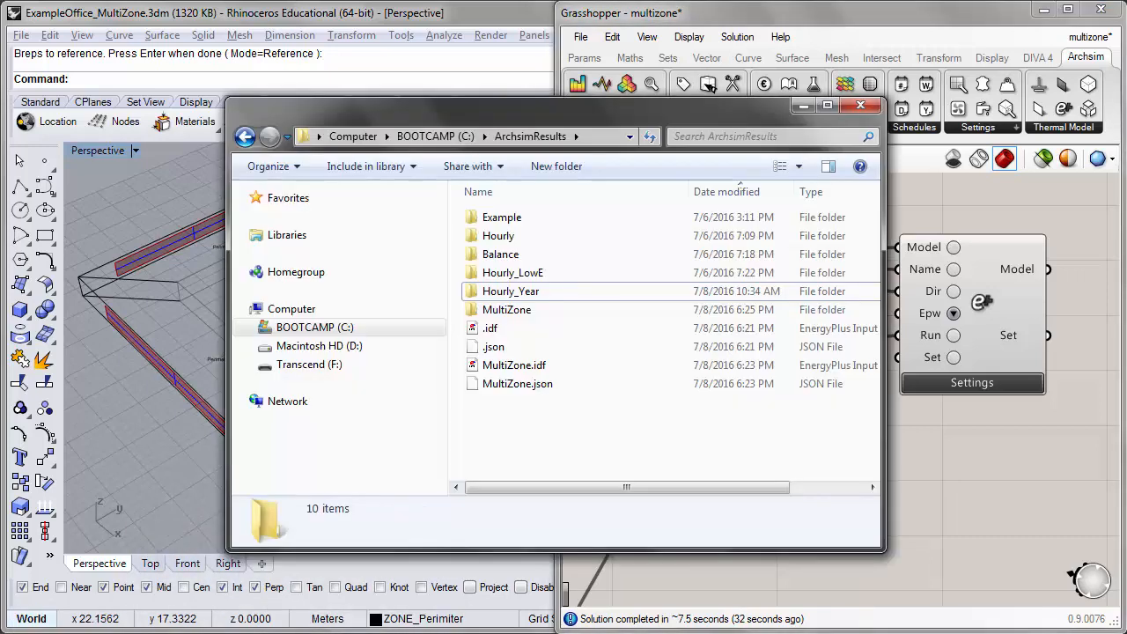
pyautogui.click(516, 310)
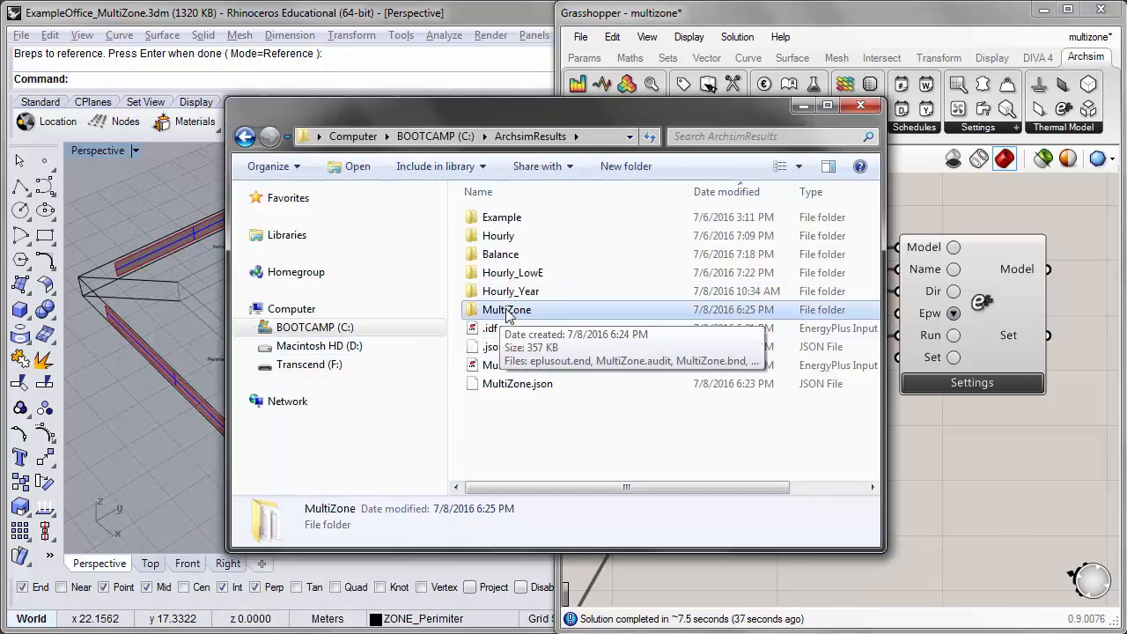
pyautogui.doubleClick(528, 311)
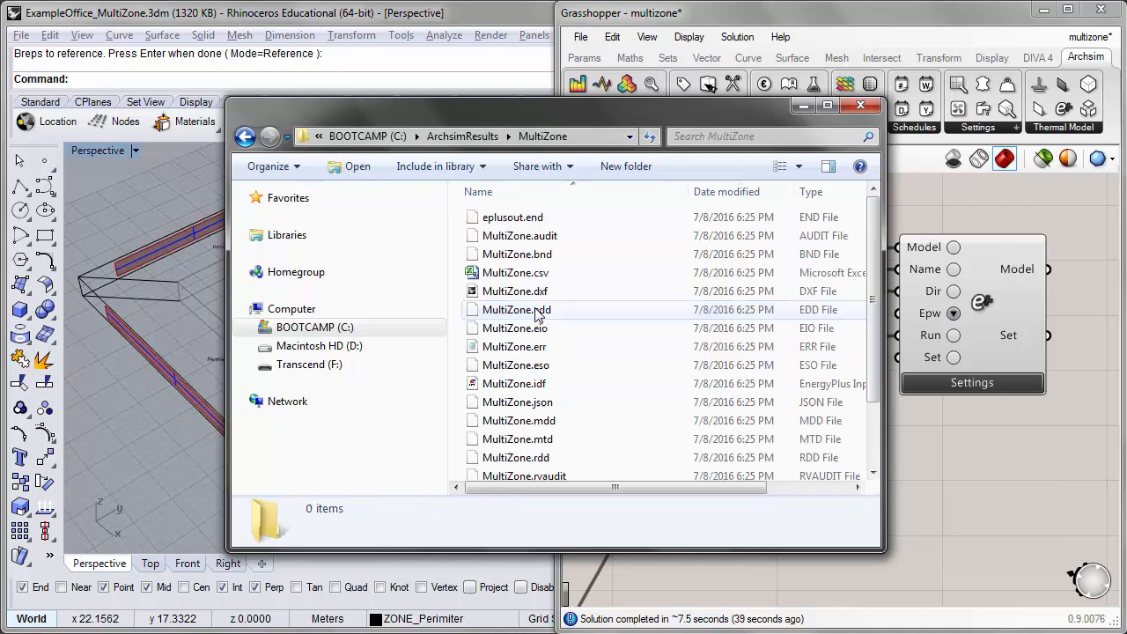
pyautogui.click(574, 280)
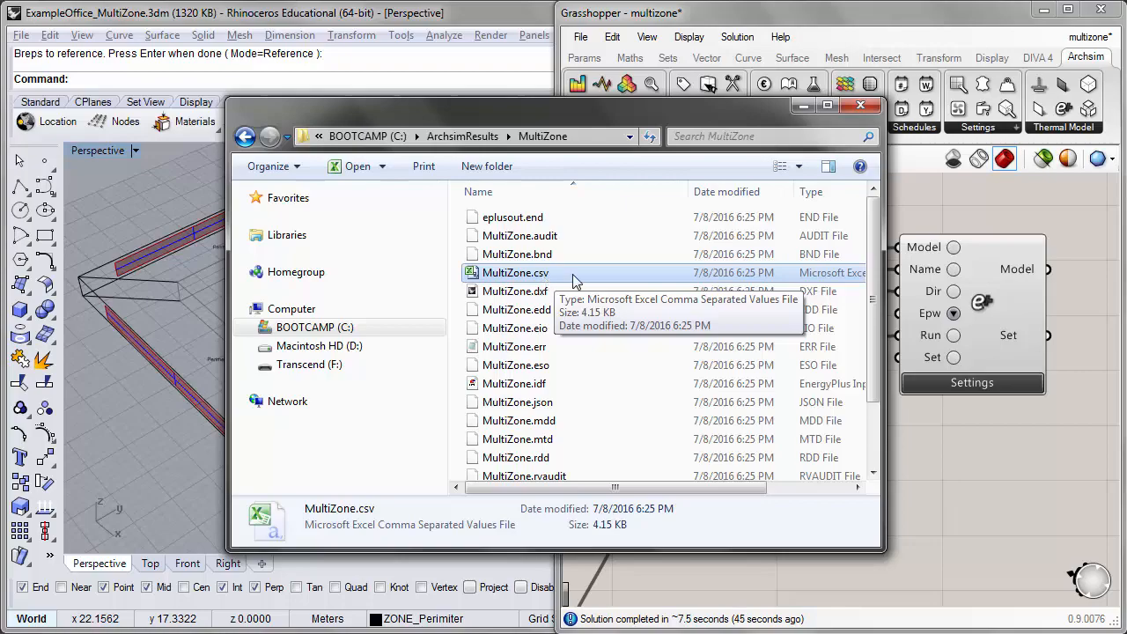
pyautogui.doubleClick(574, 280)
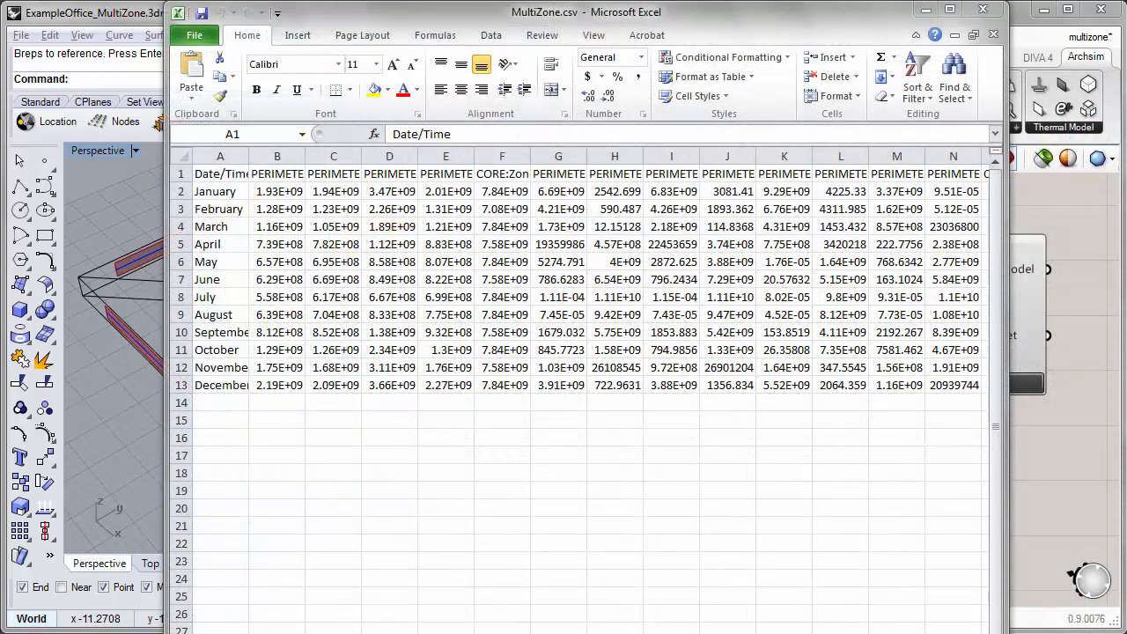
# - Resize the spreadsheet window, then make header row 1 taller and wrap its text
pyautogui.moveTo(165, 633); pyautogui.dragTo(20, 595)
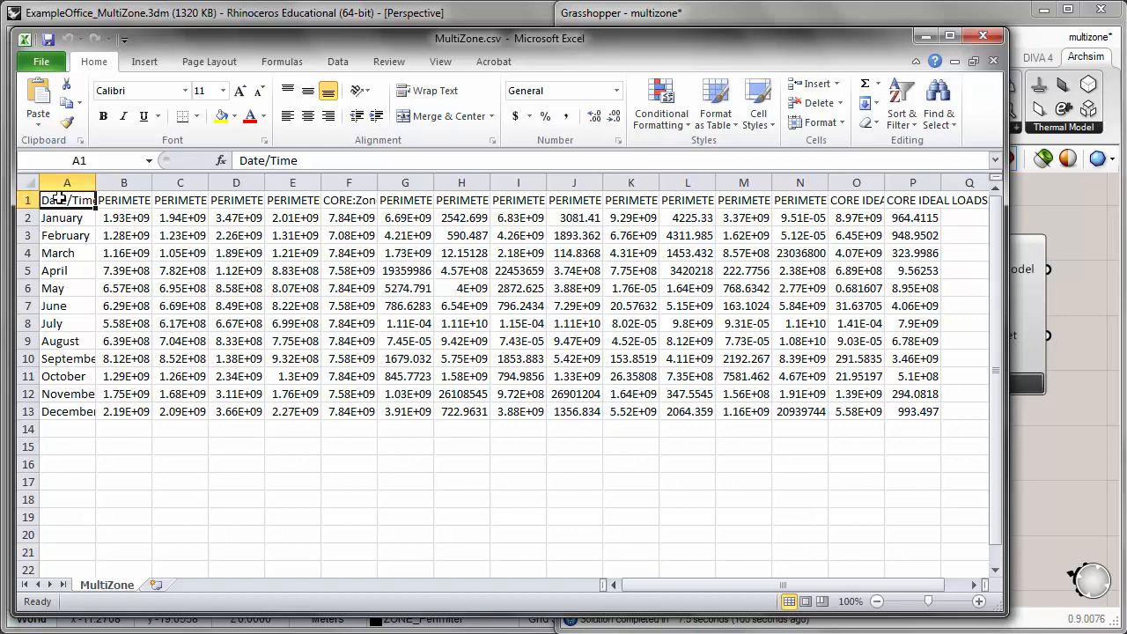
pyautogui.moveTo(28, 205); pyautogui.dragTo(28, 255)
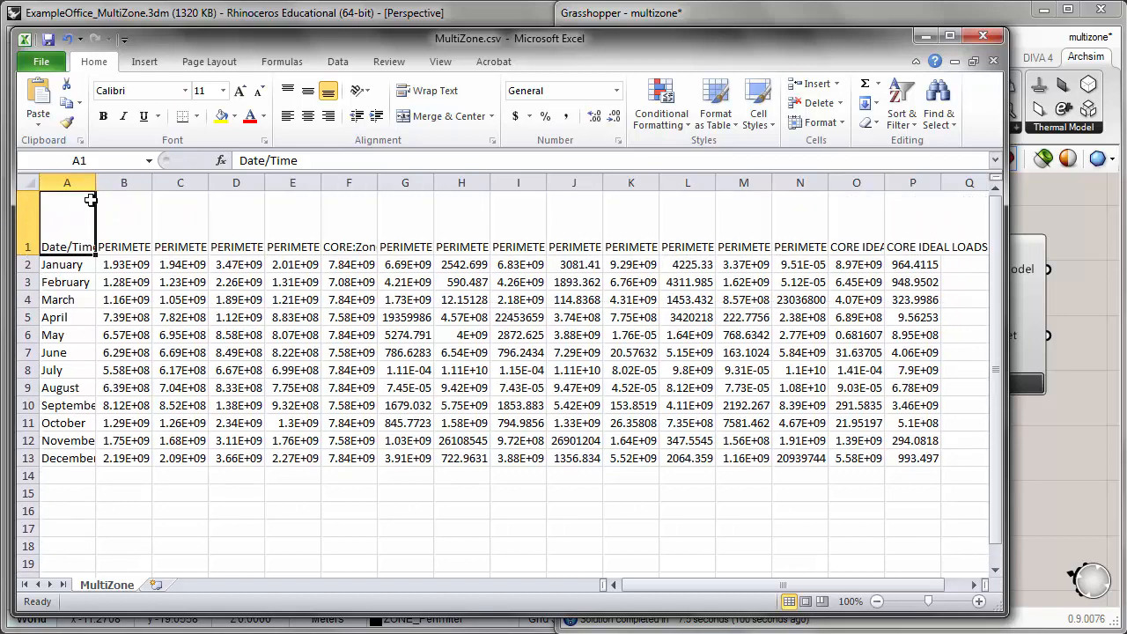
pyautogui.click(24, 230)
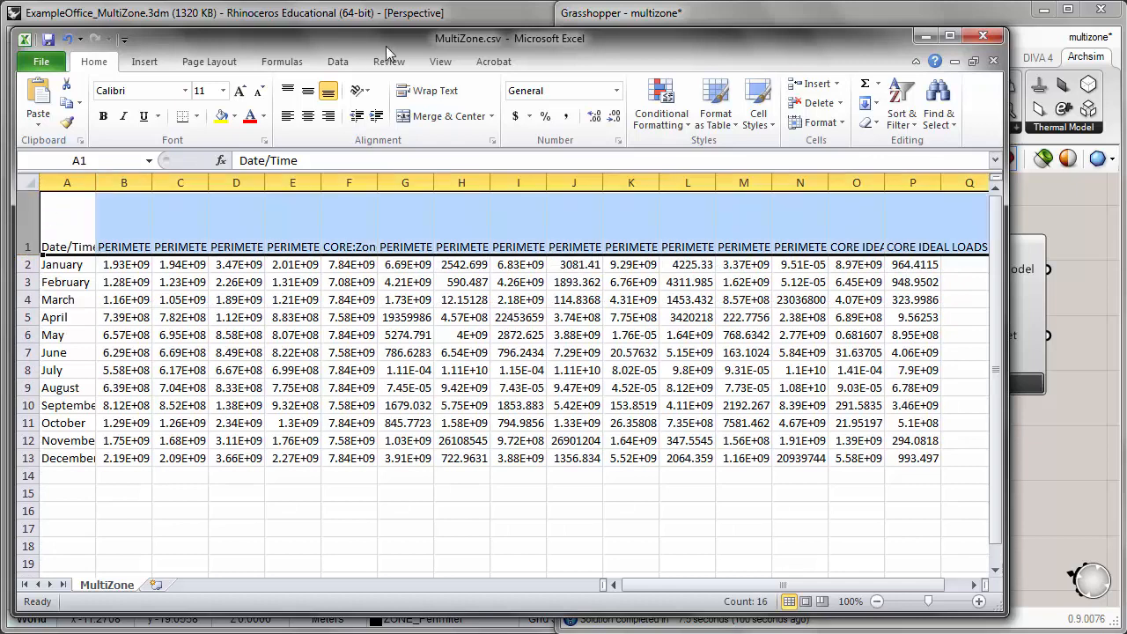
pyautogui.click(425, 91)
pyautogui.moveTo(27, 254); pyautogui.dragTo(26, 283)
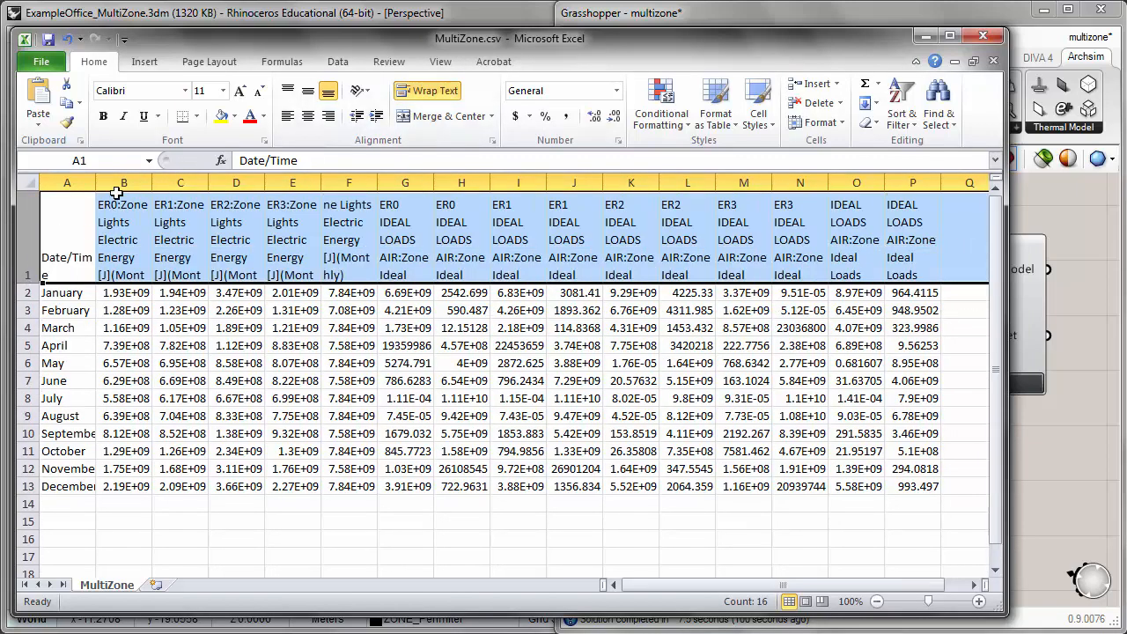
# - Fit the widths of columns B to P to their contents
pyautogui.moveTo(128, 182); pyautogui.dragTo(890, 181)
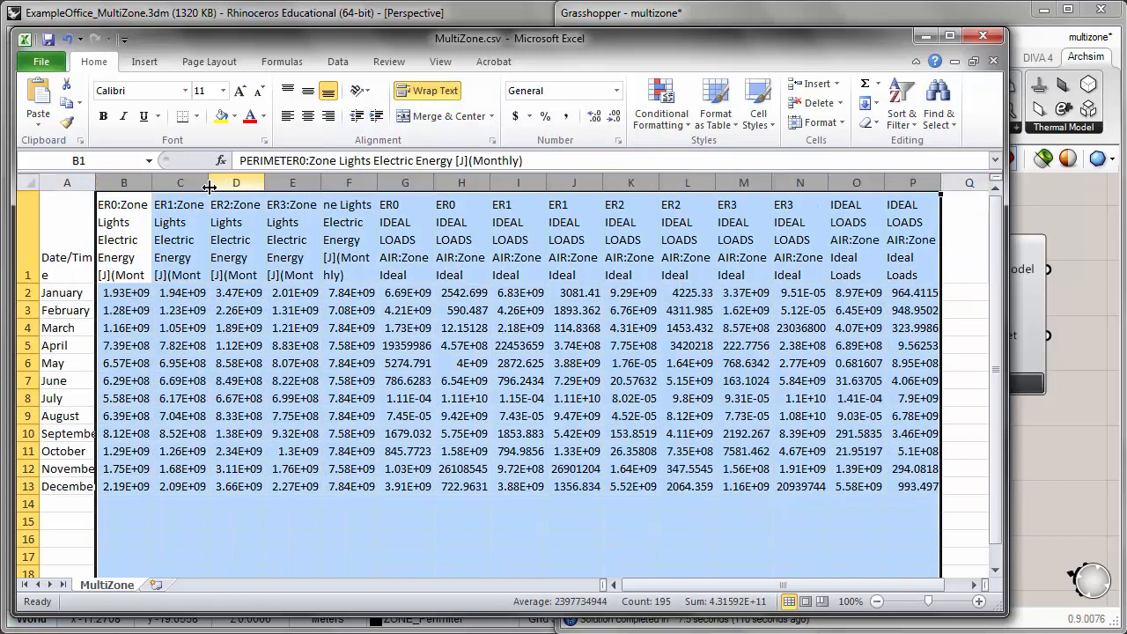
pyautogui.doubleClick(153, 182)
pyautogui.click(195, 307)
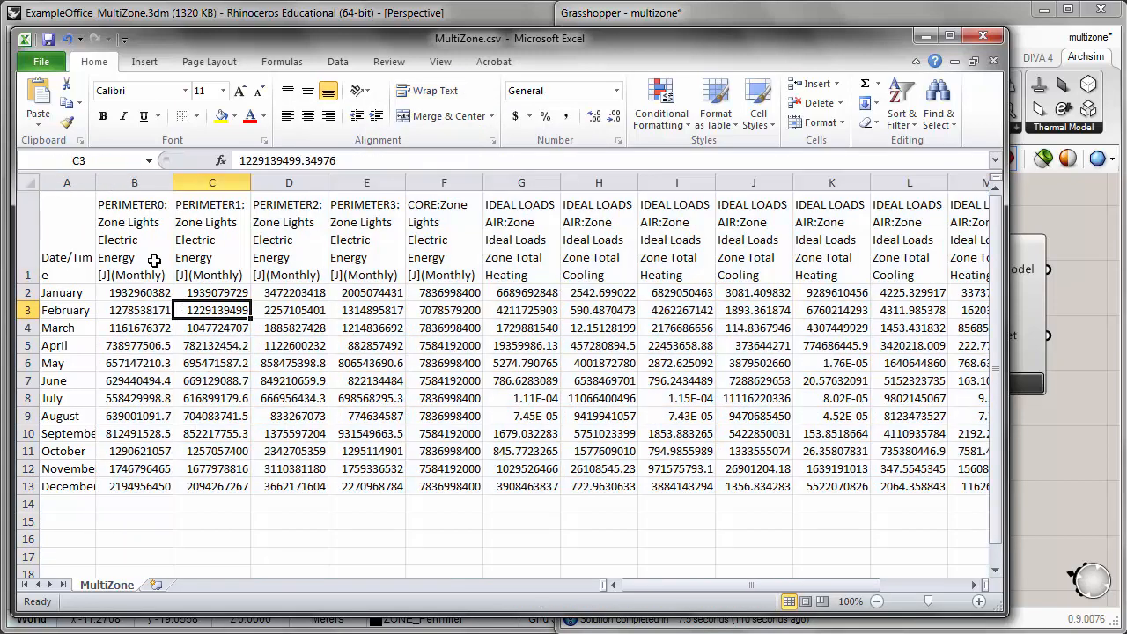
# - Examine the lighting energy headers in B1 to F1 and the PERIMETER0 heating header in G1
pyautogui.click(133, 243)
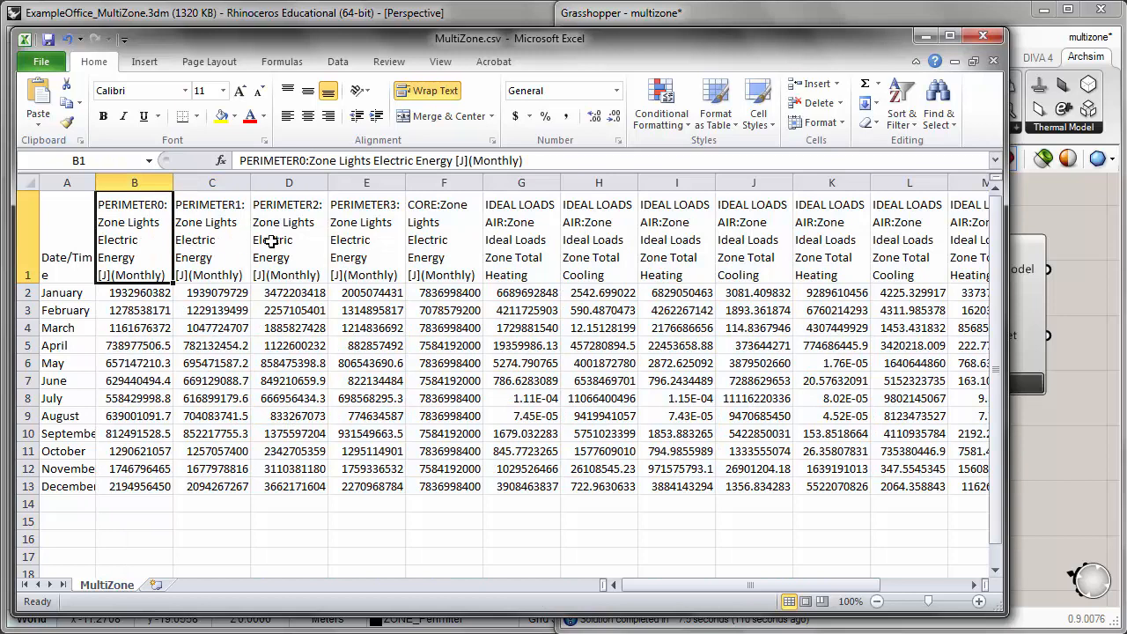
pyautogui.moveTo(423, 239); pyautogui.dragTo(107, 240)
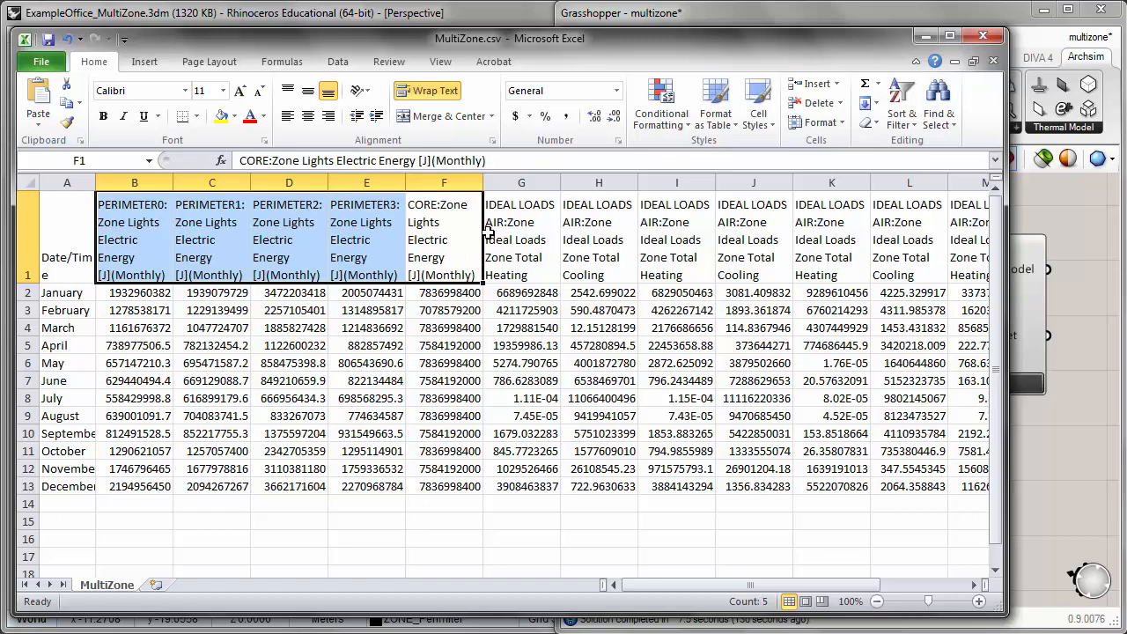
pyautogui.click(516, 252)
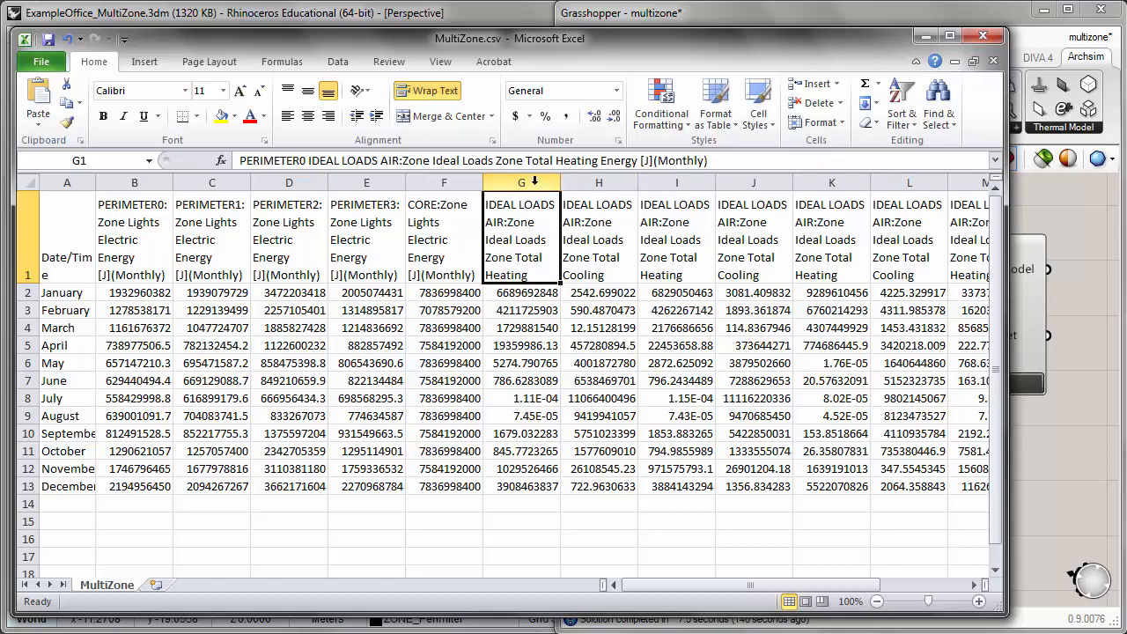
# - Widen columns G to P equally so their full heating and cooling headers fit
pyautogui.moveTo(538, 180); pyautogui.dragTo(960, 185)
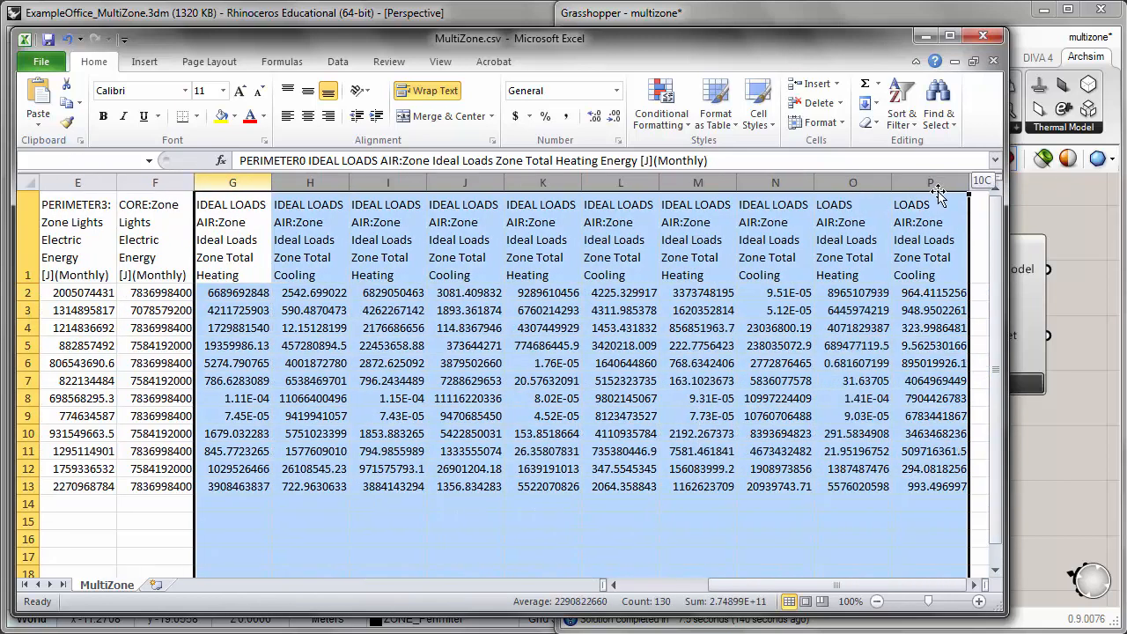
pyautogui.moveTo(271, 181); pyautogui.dragTo(333, 181)
pyautogui.click(256, 315)
# - Examine the heating and cooling energy headers for PERIMETER0 and PERIMETER1 in G1 to J1
pyautogui.click(250, 266)
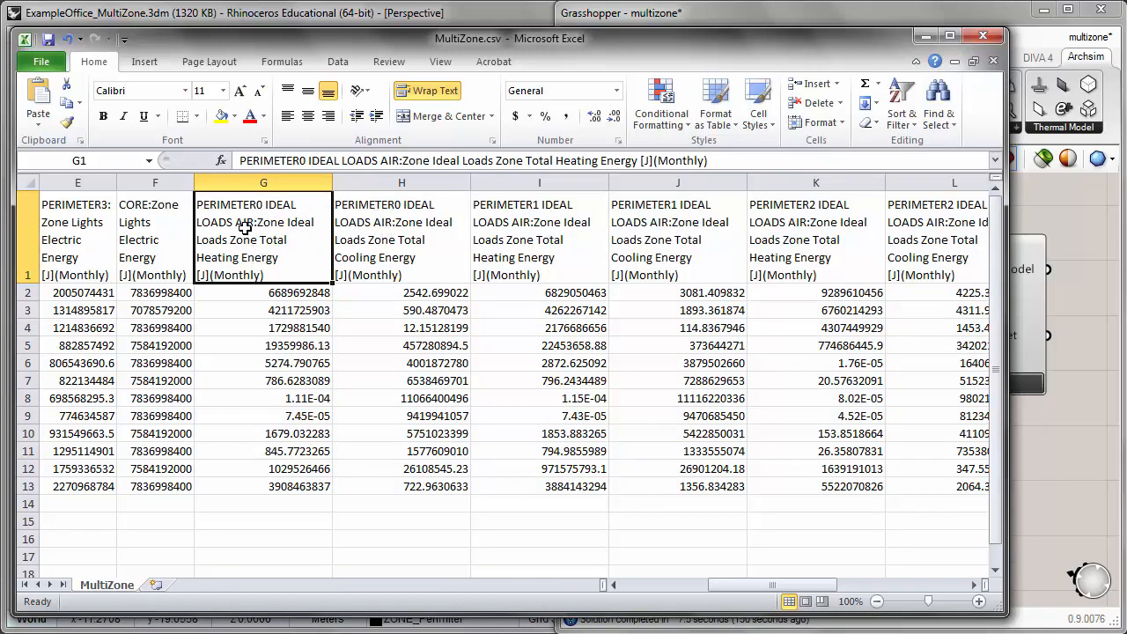
pyautogui.click(399, 231)
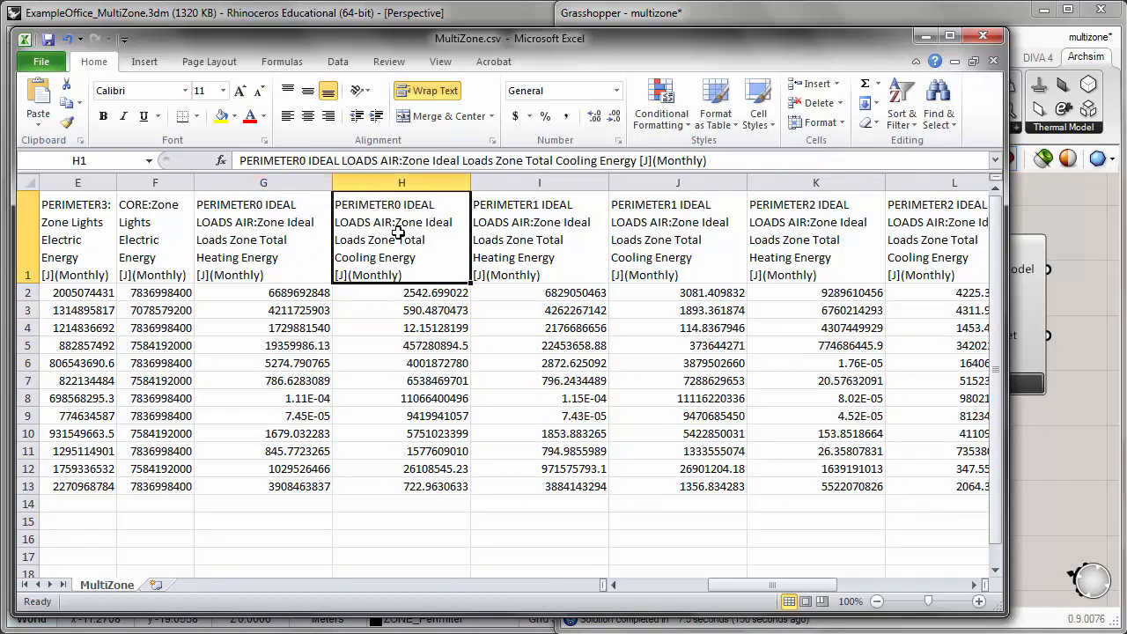
pyautogui.click(516, 236)
pyautogui.click(662, 229)
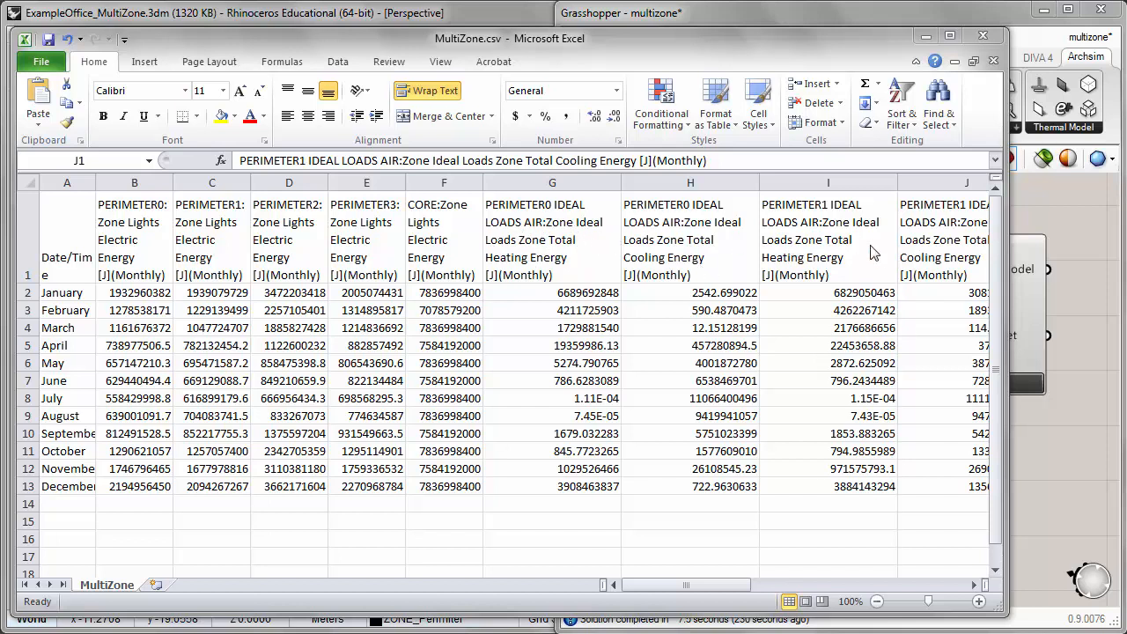
# - Insert a blank row above the header row
pyautogui.click(18, 233)
pyautogui.rightClick(26, 230)
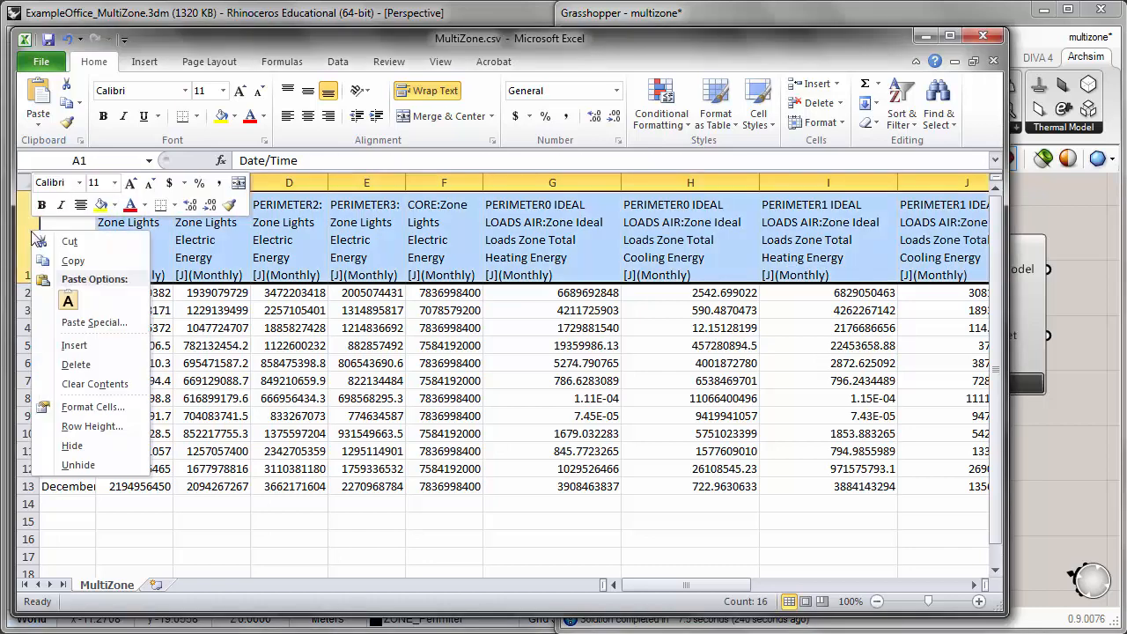
pyautogui.click(76, 347)
# - Enter H in G1 and C in H1 to label the PERIMETER0 heating and cooling columns
pyautogui.click(565, 199)
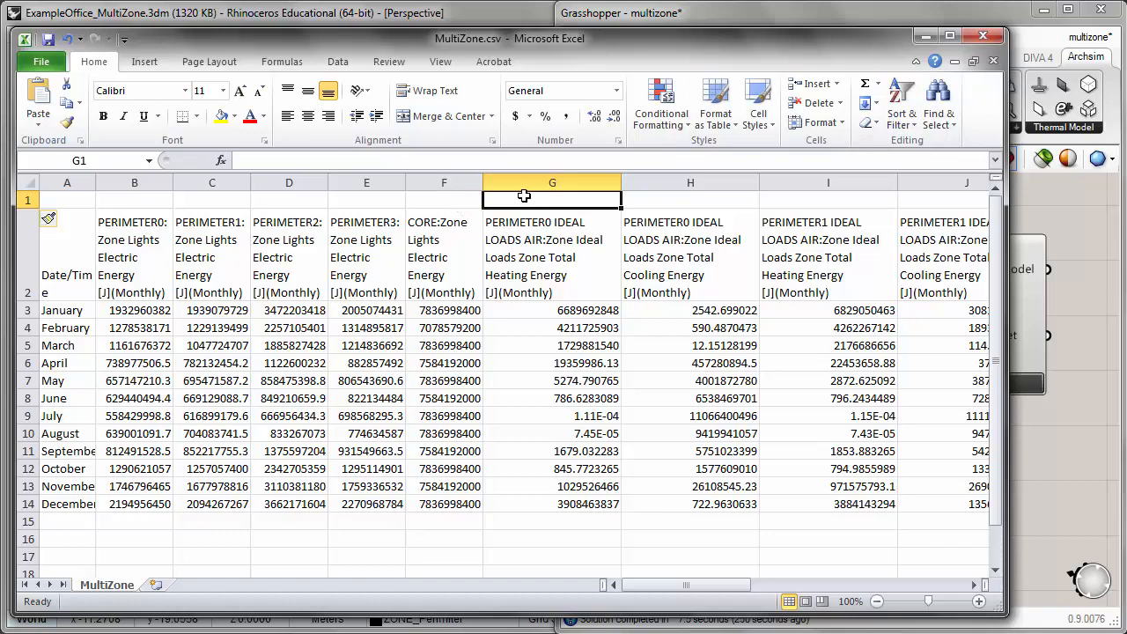
pyautogui.write('H')
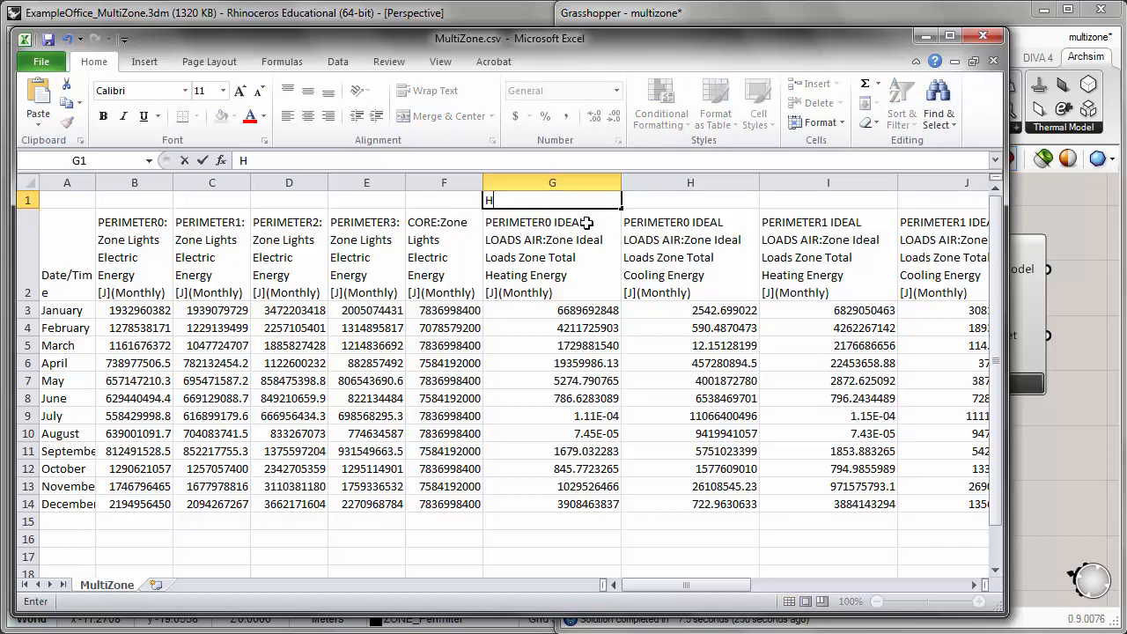
pyautogui.press('Tab')
pyautogui.write('C')
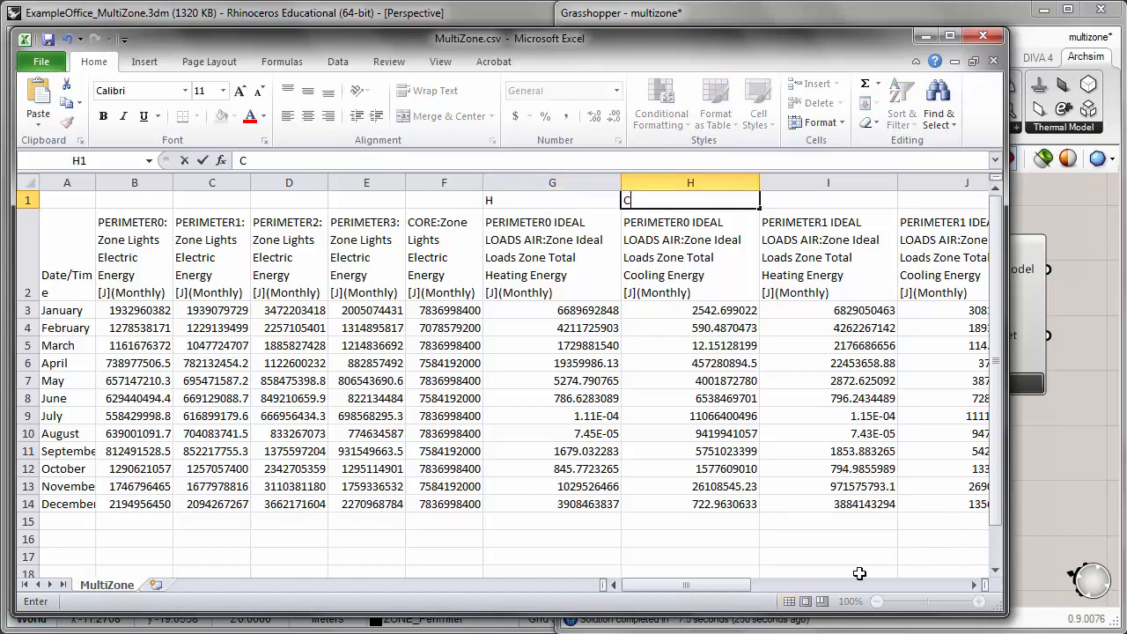
pyautogui.press('Tab')
# - Fill the H and C labels from G1:H1 across the remaining heating and cooling columns to P1
pyautogui.moveTo(723, 583); pyautogui.dragTo(797, 588)
pyautogui.moveTo(296, 199); pyautogui.dragTo(461, 208)
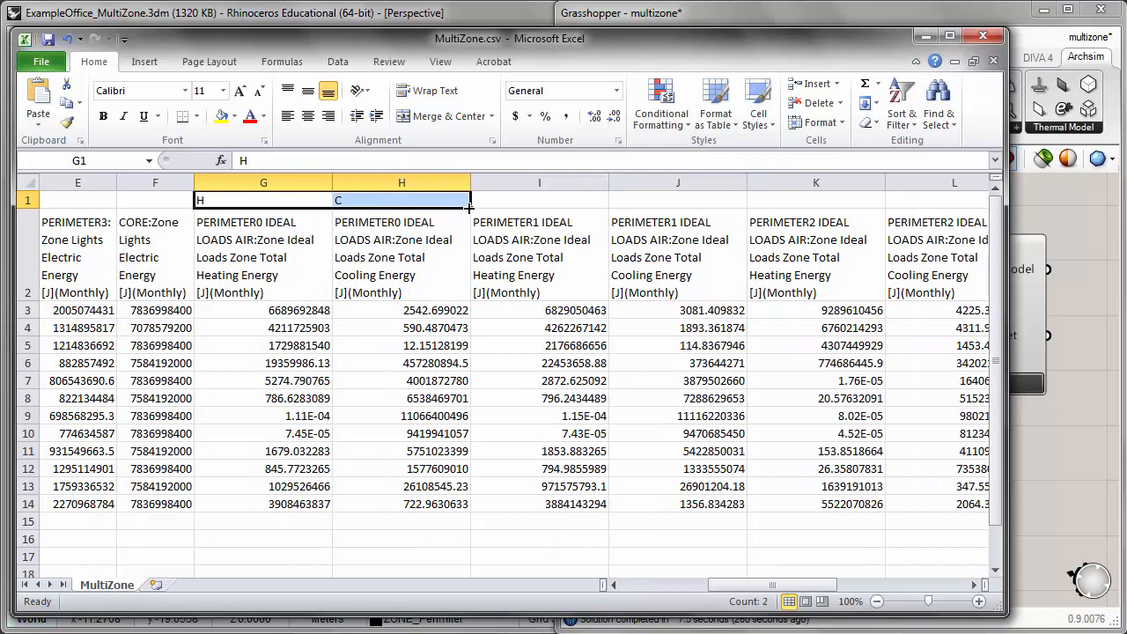
pyautogui.moveTo(471, 208); pyautogui.dragTo(825, 214)
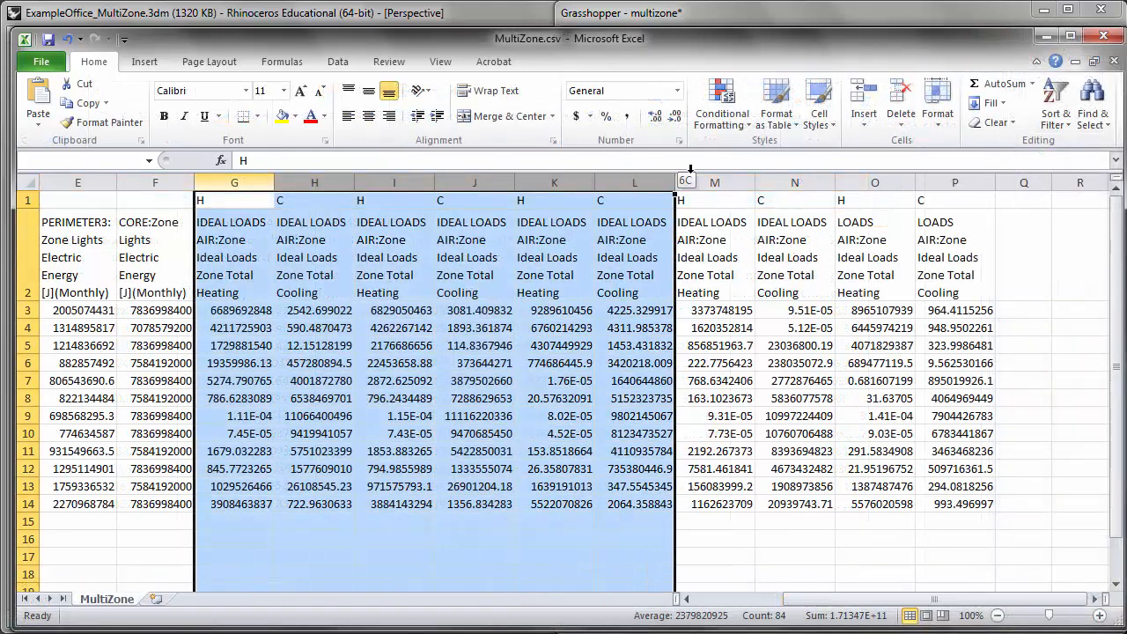
# - Sort columns G to P from left to right by the values in Row 1, A to Z
pyautogui.moveTo(691, 169); pyautogui.dragTo(934, 169)
pyautogui.click(1057, 116)
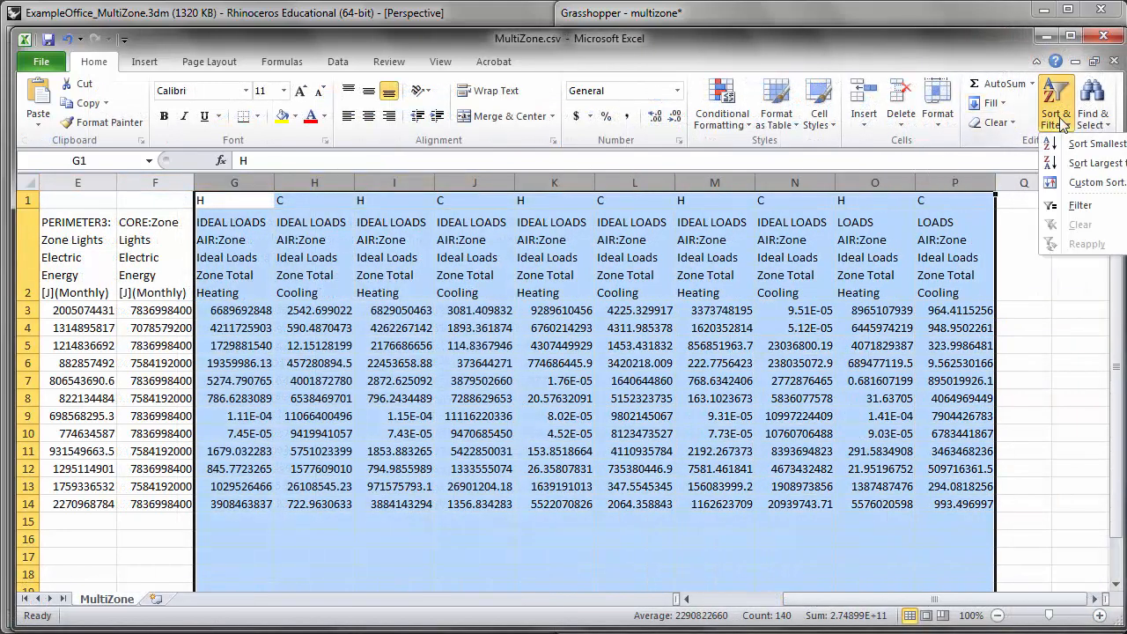
pyautogui.click(1082, 185)
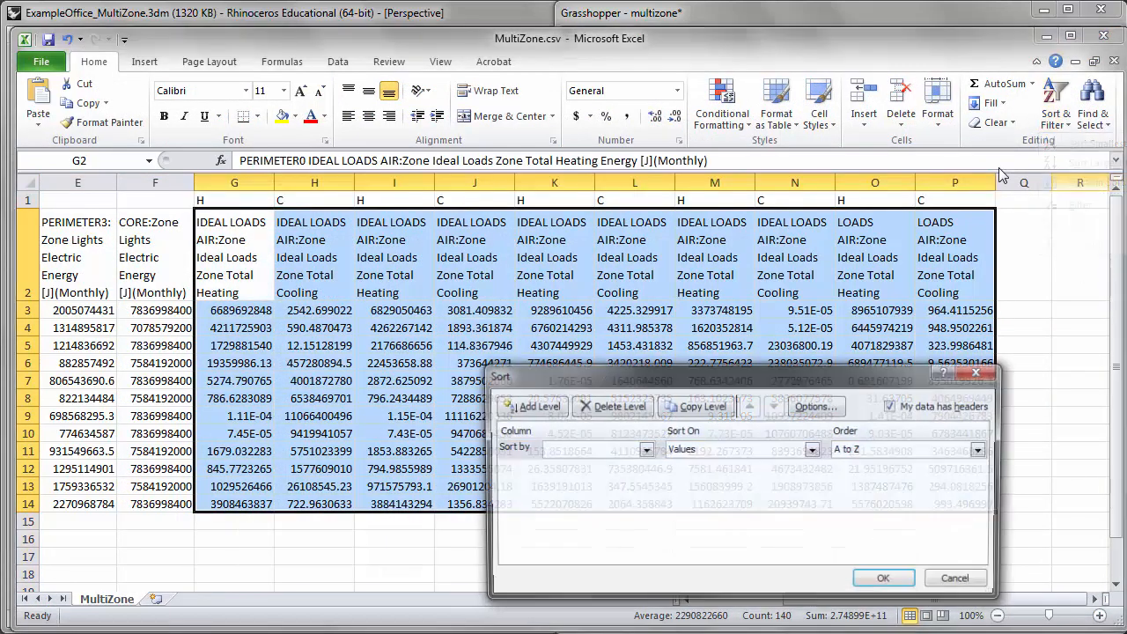
pyautogui.click(817, 407)
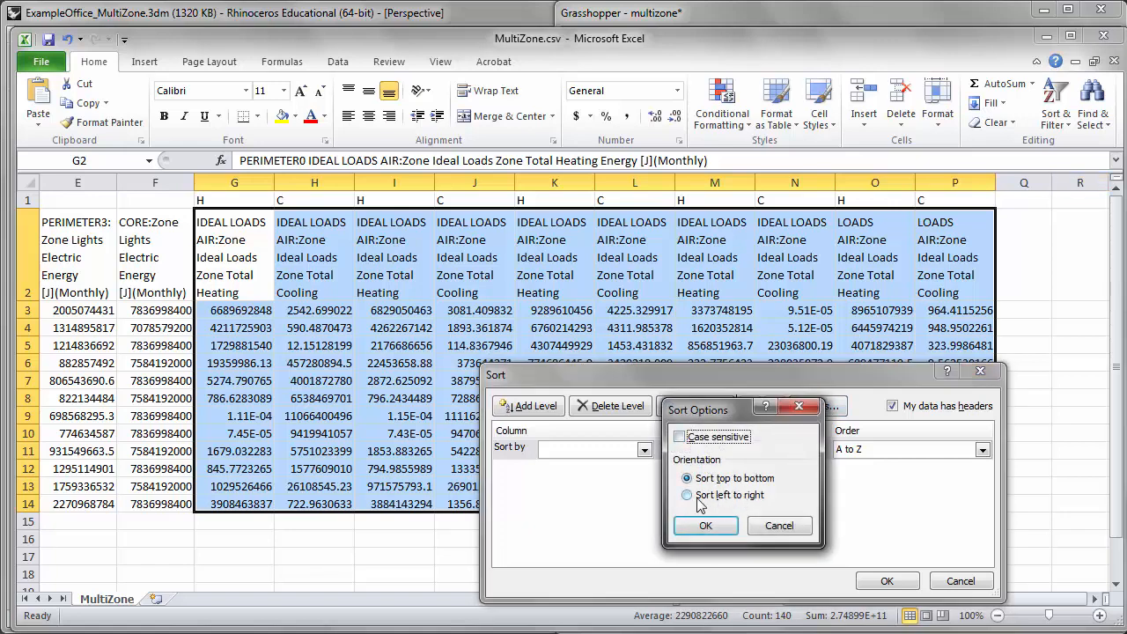
pyautogui.click(698, 496)
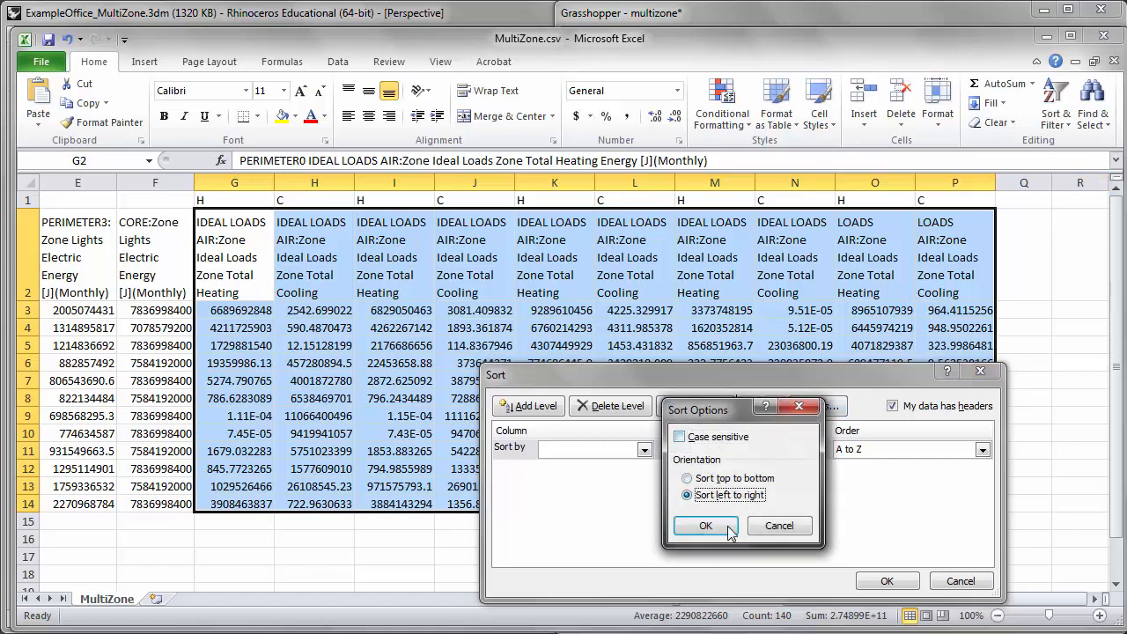
pyautogui.click(727, 527)
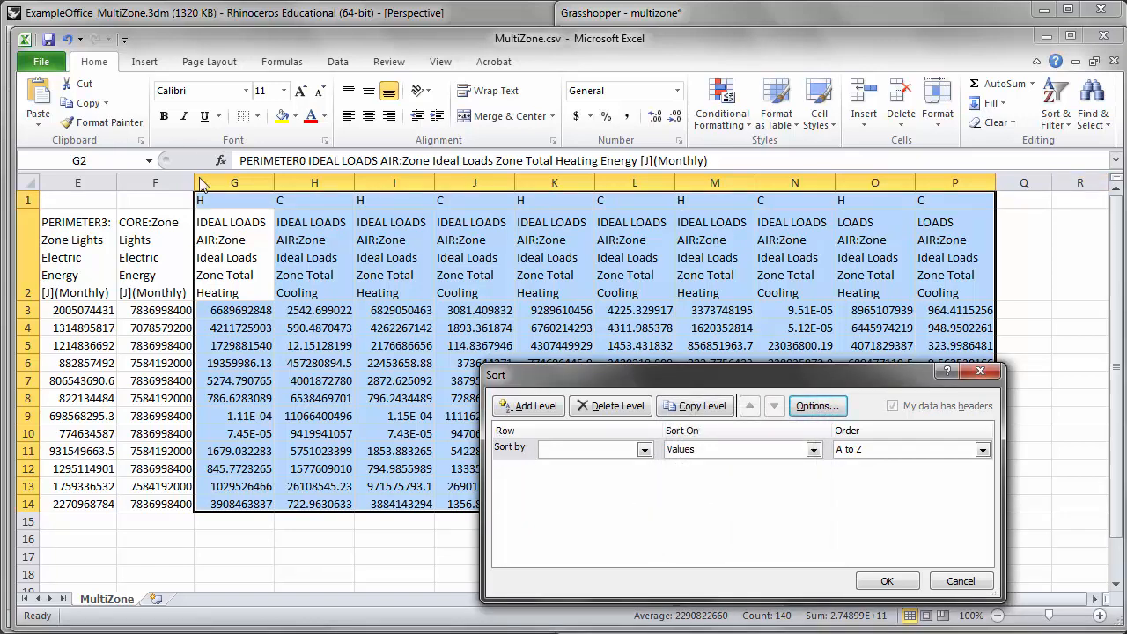
pyautogui.click(644, 451)
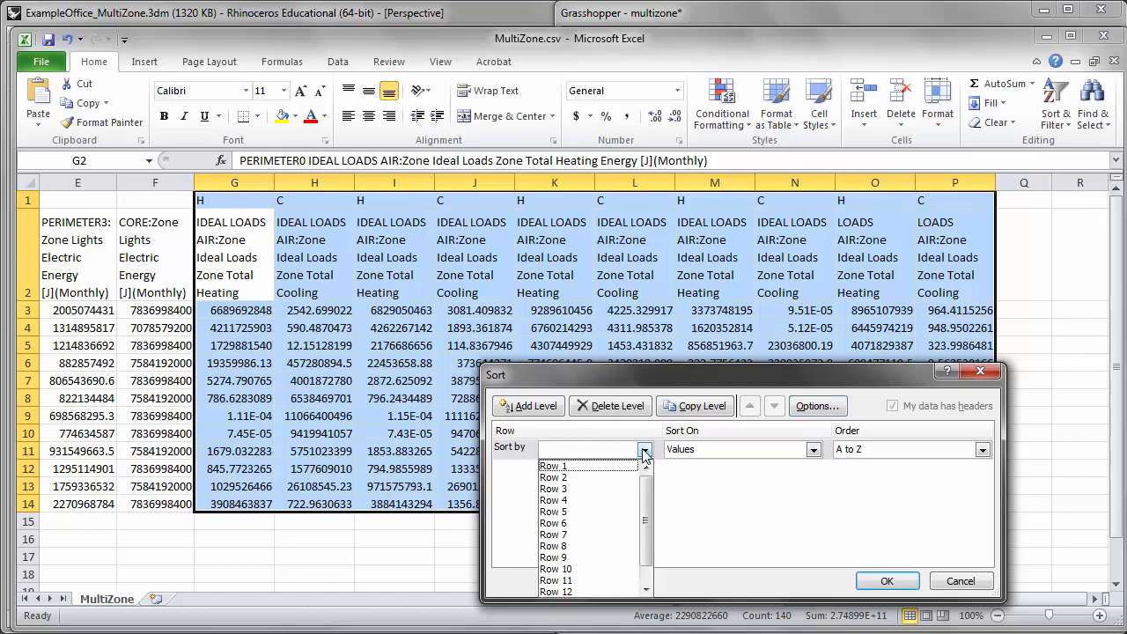
pyautogui.click(577, 469)
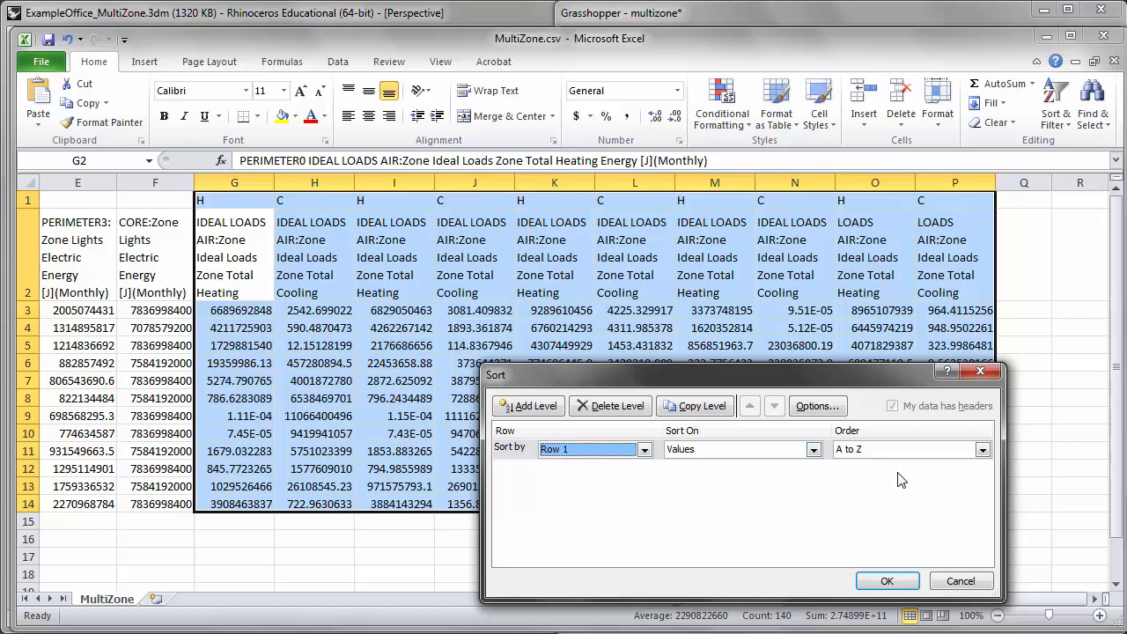
pyautogui.click(888, 581)
pyautogui.click(321, 364)
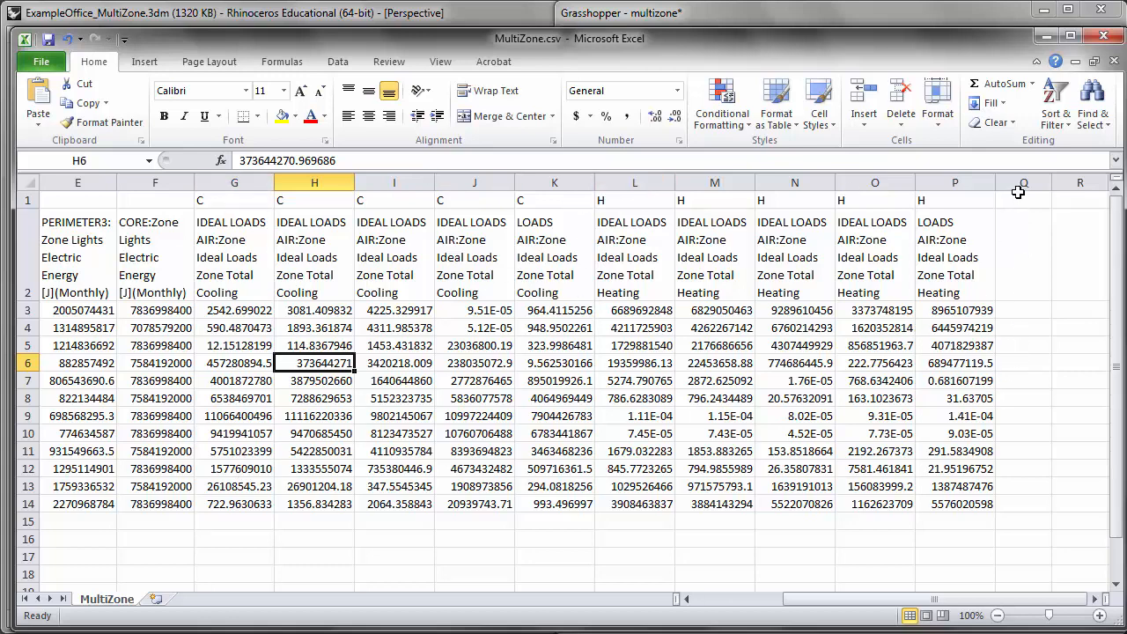
# - Enter the header TOTAL COOLING in cell Q2
pyautogui.click(1011, 271)
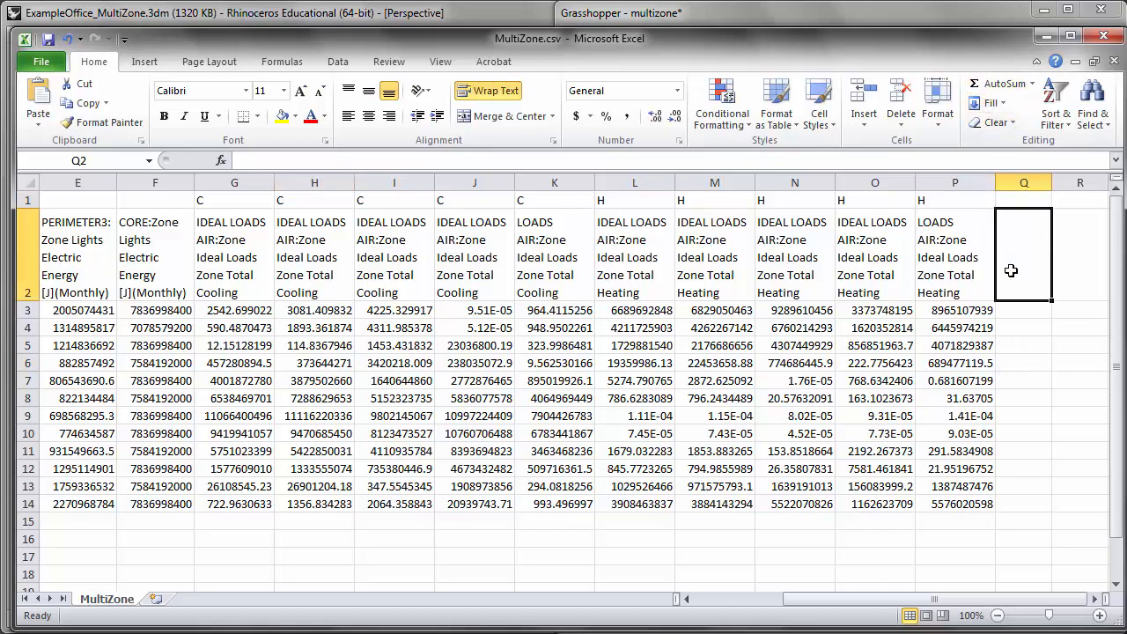
pyautogui.write('CO')
pyautogui.press('BackSpace')
pyautogui.press('BackSpace')
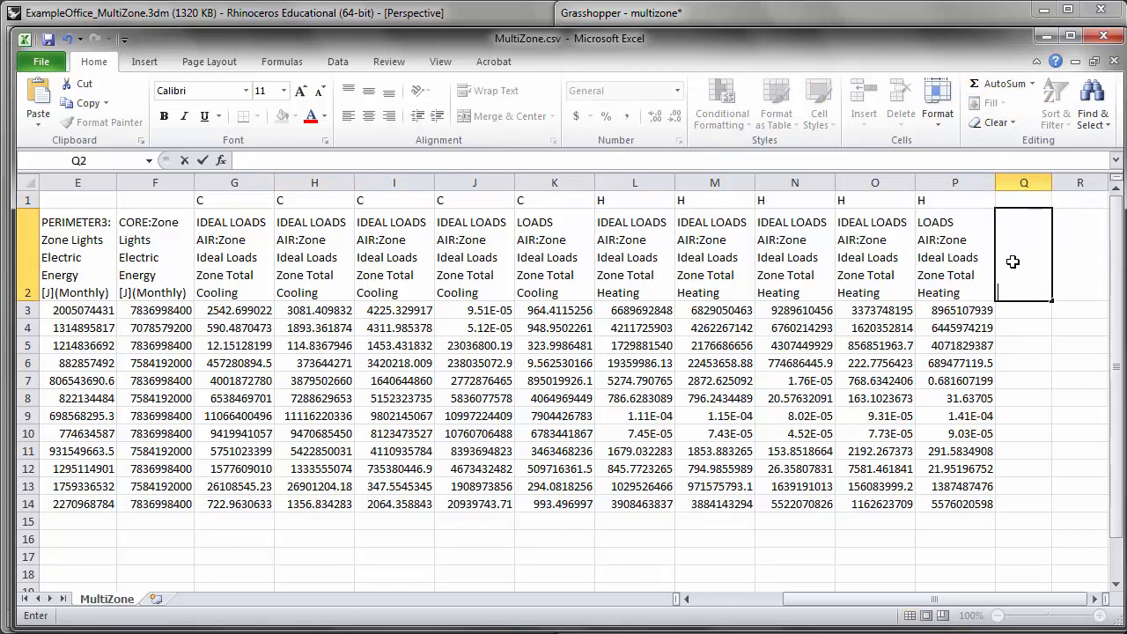
pyautogui.write('TOTAL COOLIN')
pyautogui.press('BackSpace')
pyautogui.write('ING')
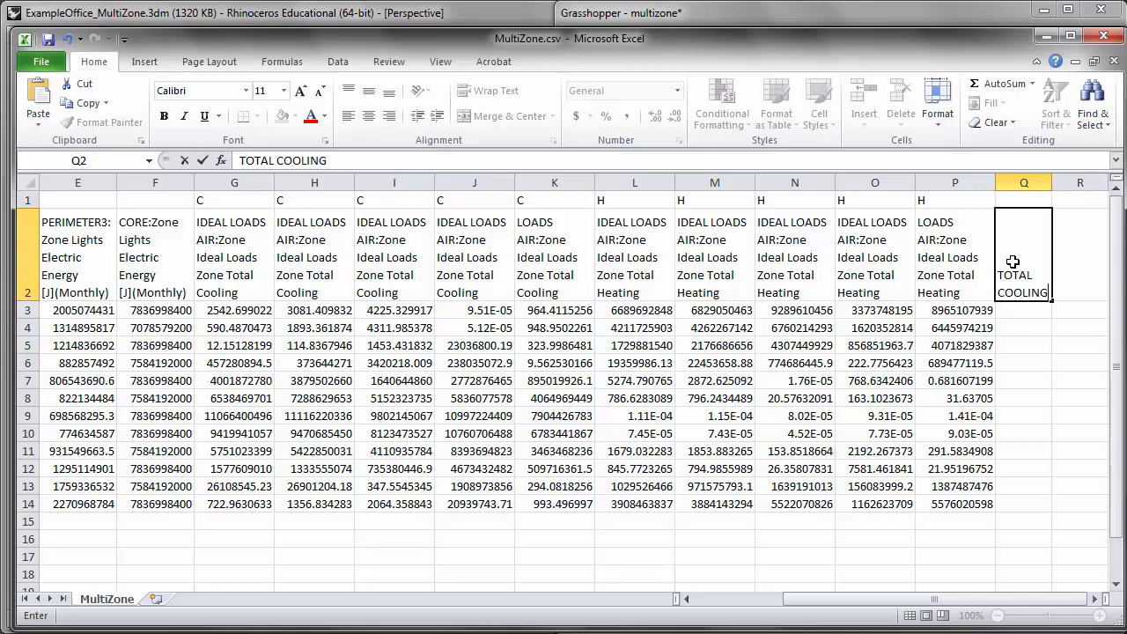
pyautogui.press('Tab')
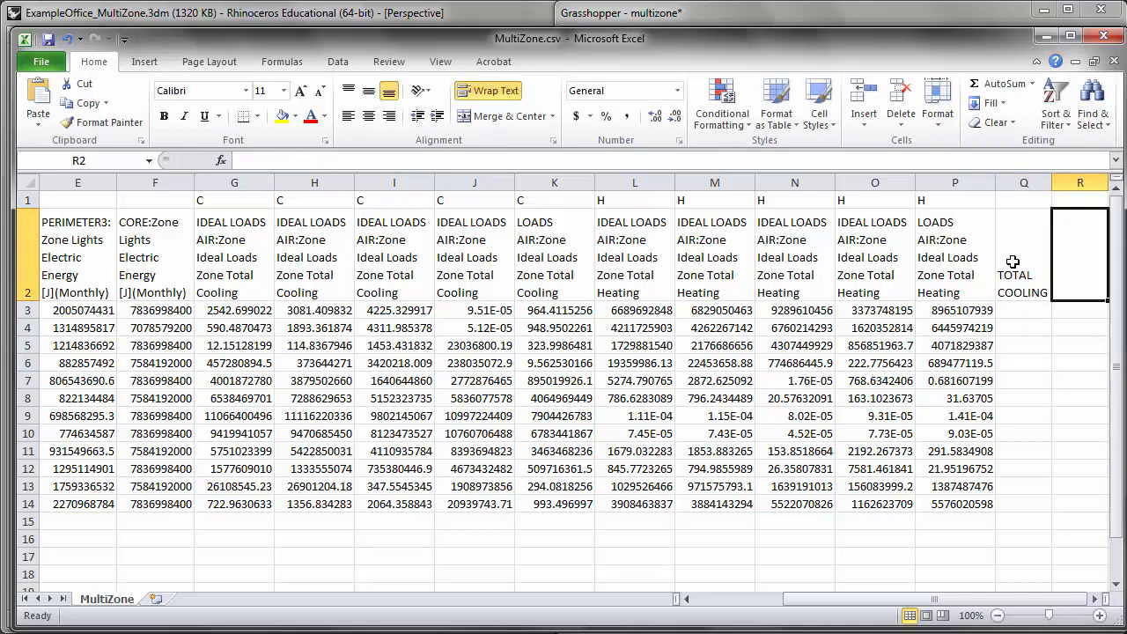
# - Enter the headers TOTAL HEATING in R2 and TOTAL LIGHTING in S2
pyautogui.write('TOTAL HEATING')
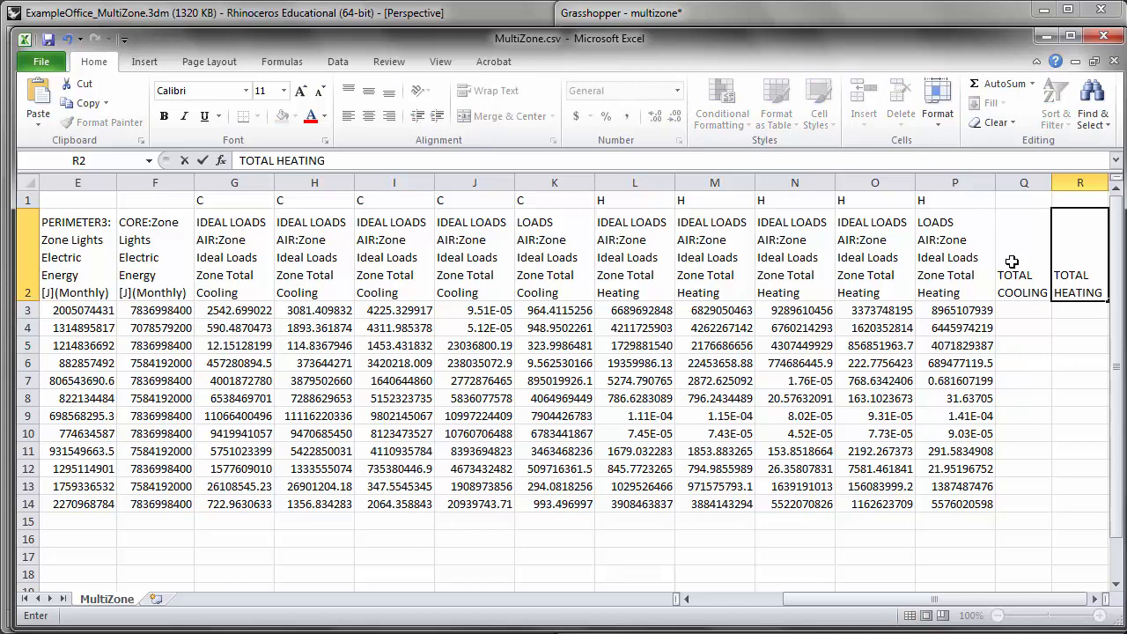
pyautogui.click(1025, 183)
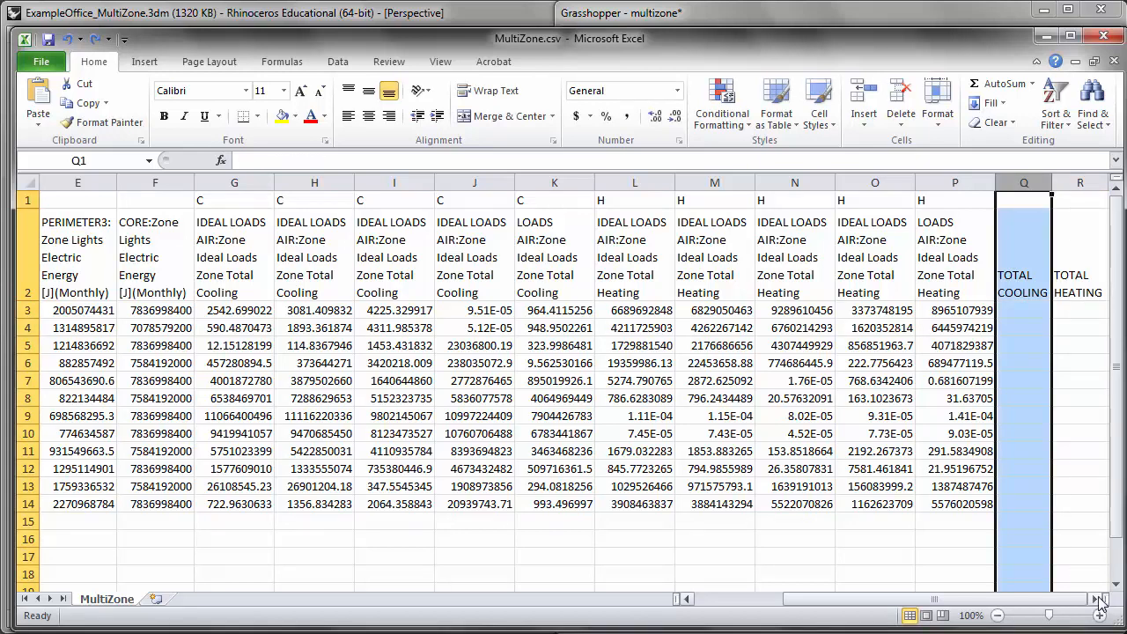
pyautogui.click(1095, 599)
pyautogui.click(1079, 283)
pyautogui.write('t')
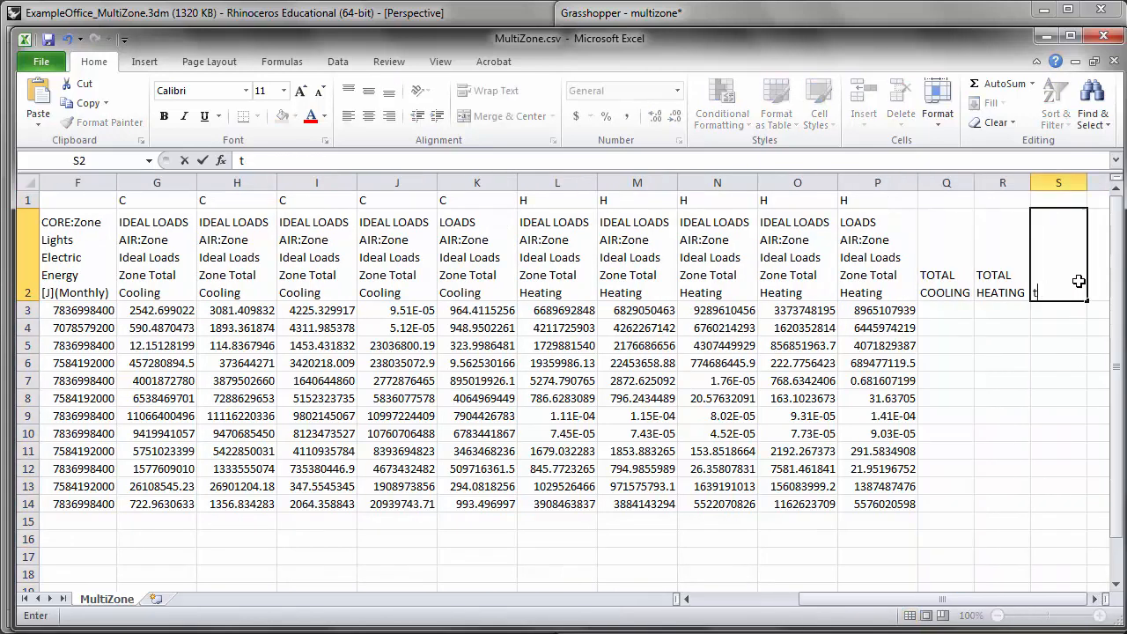
pyautogui.write('OTAL LIGHTING')
pyautogui.press('Return')
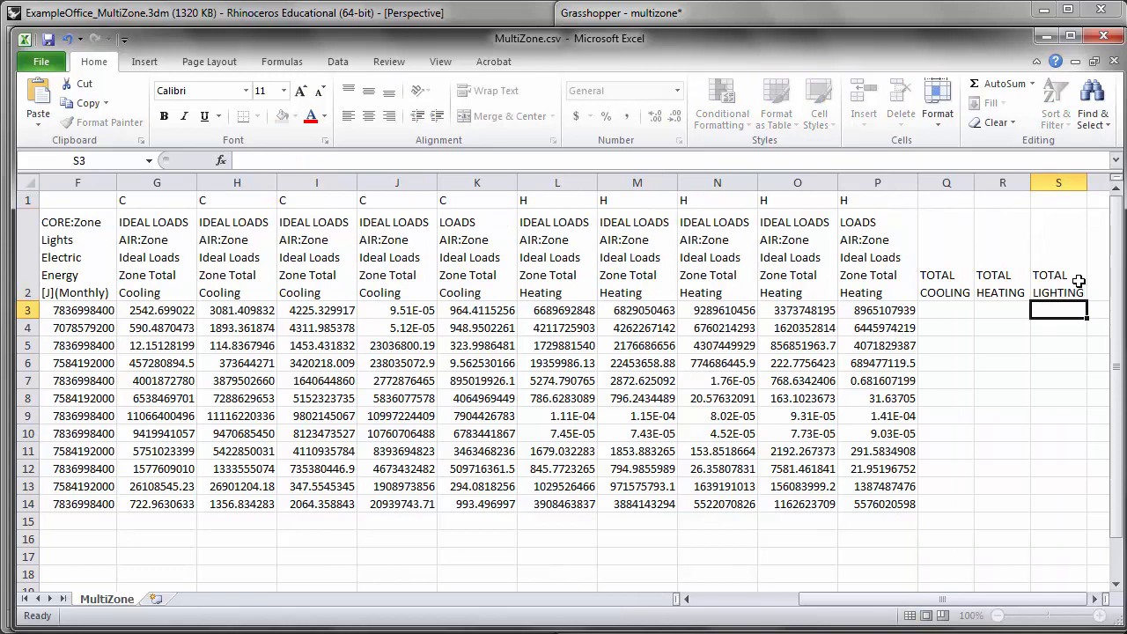
# - Sum January's cooling values G3:K3 in the TOTAL COOLING cell Q3
pyautogui.press('Left')
pyautogui.press('Left')
pyautogui.click(976, 83)
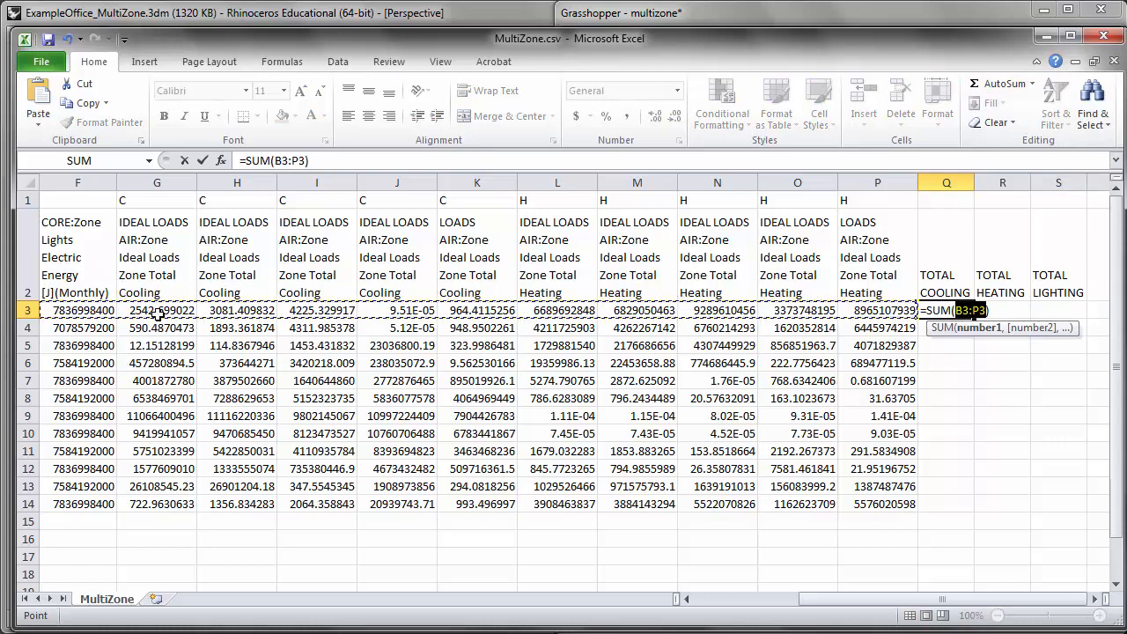
pyautogui.moveTo(157, 310); pyautogui.dragTo(512, 310)
pyautogui.press('Return')
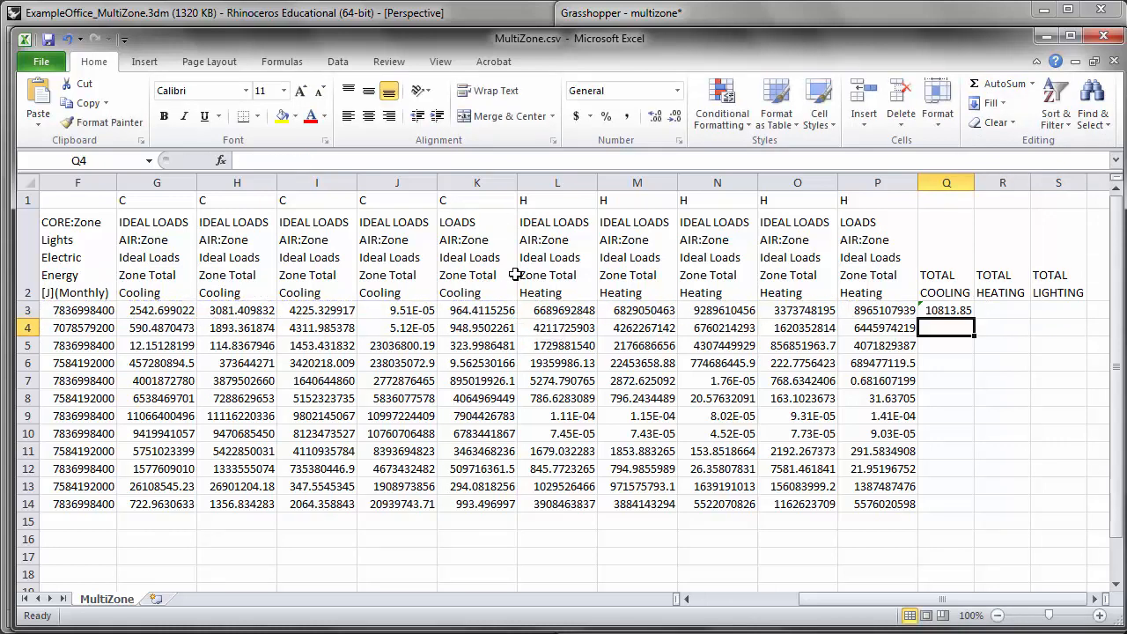
# - Sum January's heating values L3:P3 in the TOTAL HEATING cell R3
pyautogui.click(1002, 314)
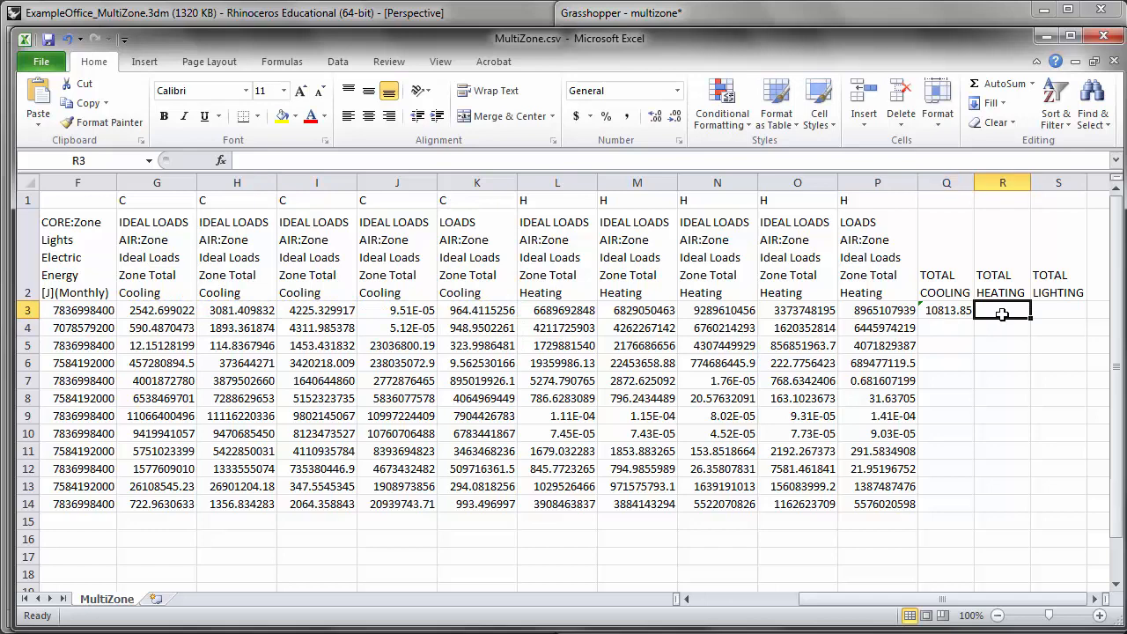
pyautogui.click(985, 83)
pyautogui.moveTo(544, 311); pyautogui.dragTo(872, 314)
pyautogui.press('Return')
# - Sum January's lighting values B3:F3 in the TOTAL LIGHTING cell S3
pyautogui.click(1076, 313)
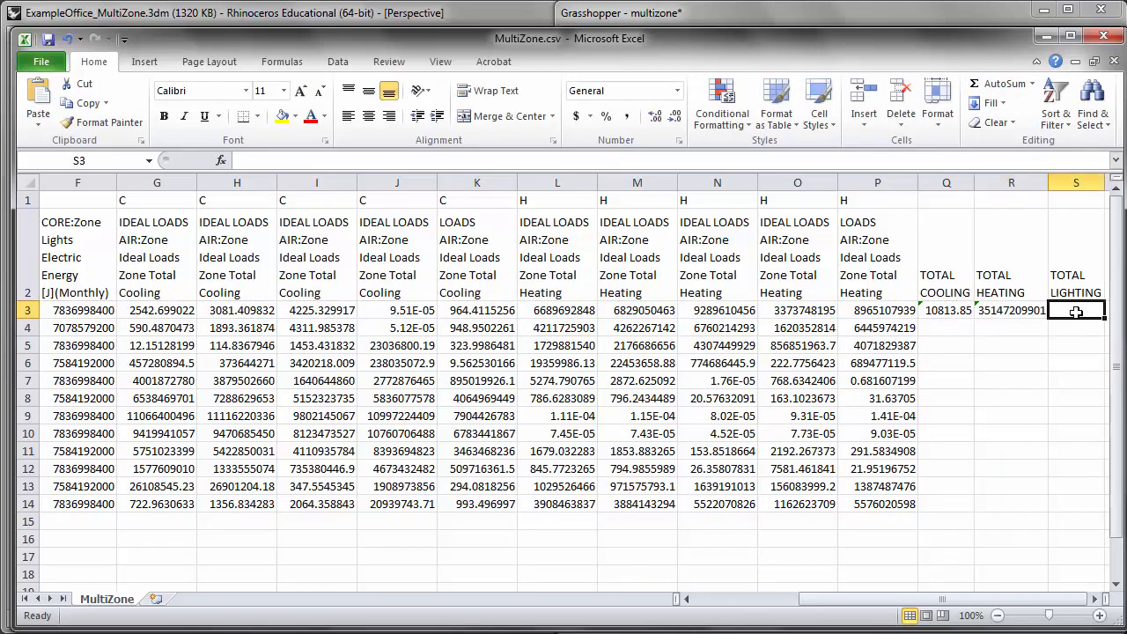
pyautogui.click(995, 83)
pyautogui.moveTo(811, 604); pyautogui.dragTo(705, 606)
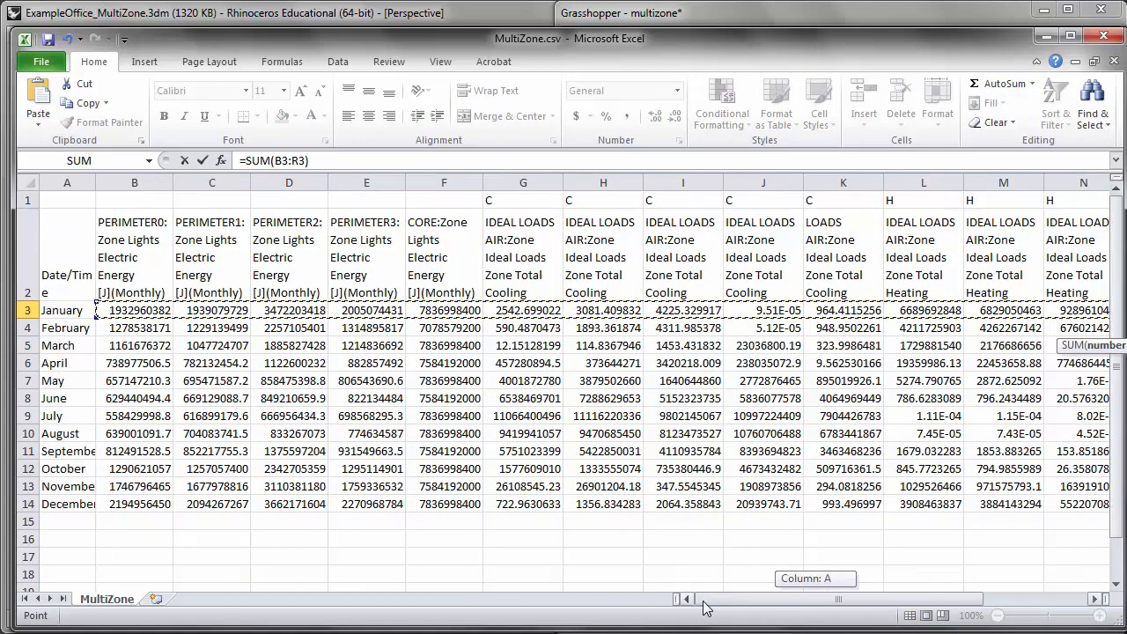
pyautogui.moveTo(132, 312); pyautogui.dragTo(441, 312)
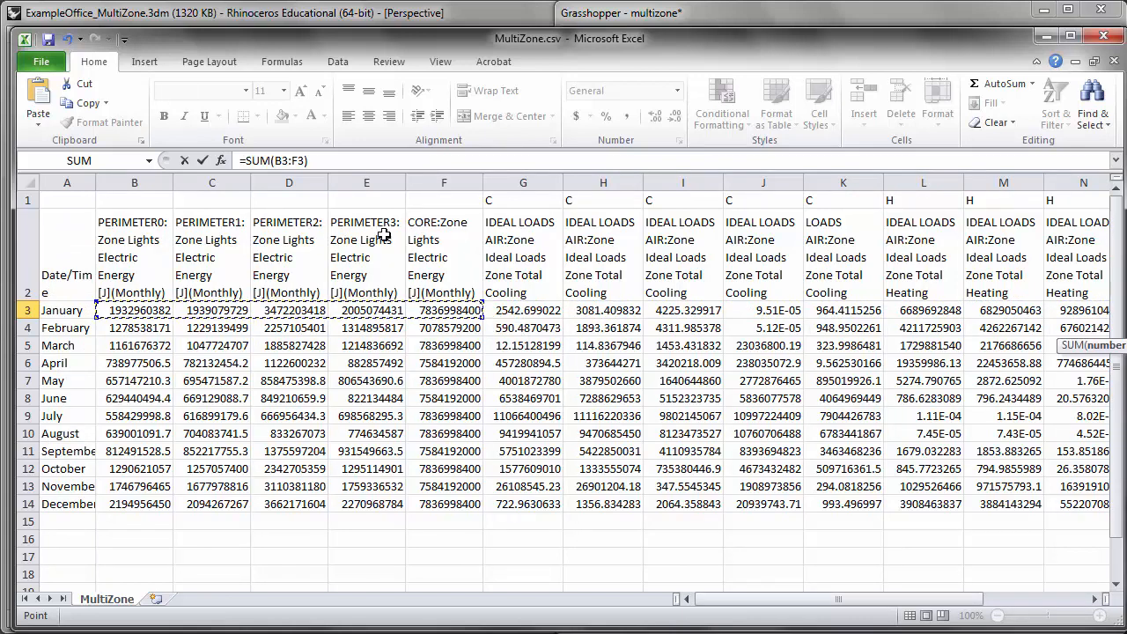
pyautogui.press('Return')
# - Make the total headers and January totals in Q2:S3 bold
pyautogui.moveTo(1004, 310); pyautogui.dragTo(845, 275)
pyautogui.hotkey('ctrl', 'b')
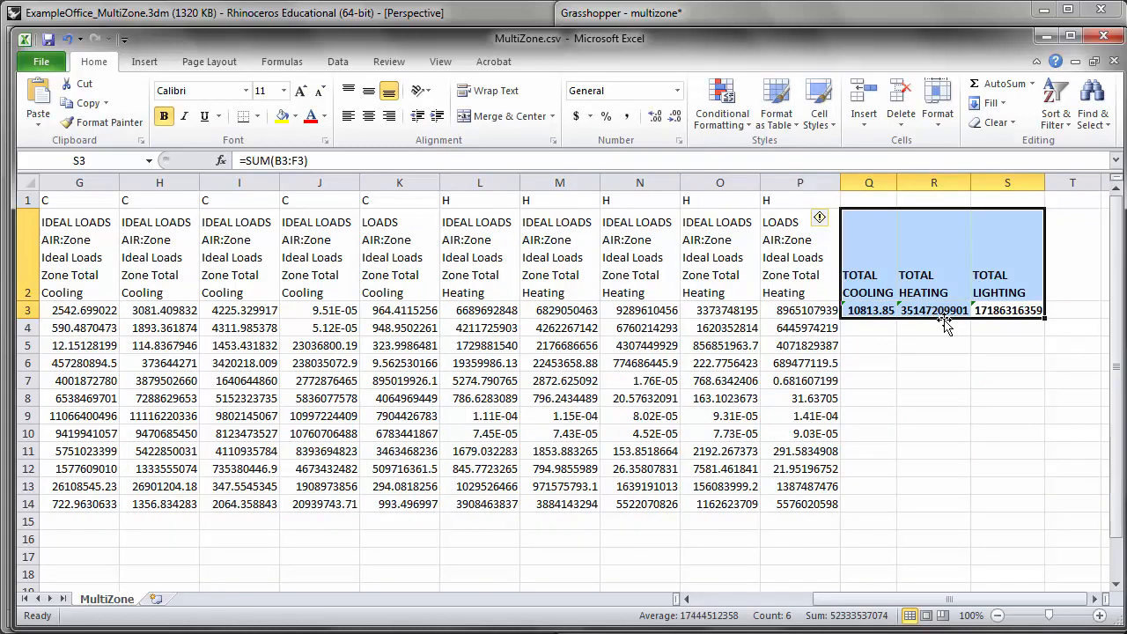
pyautogui.click(969, 349)
# - Fill the January total formulas in Q3:S3 down through December in row 14
pyautogui.moveTo(1009, 312); pyautogui.dragTo(895, 310)
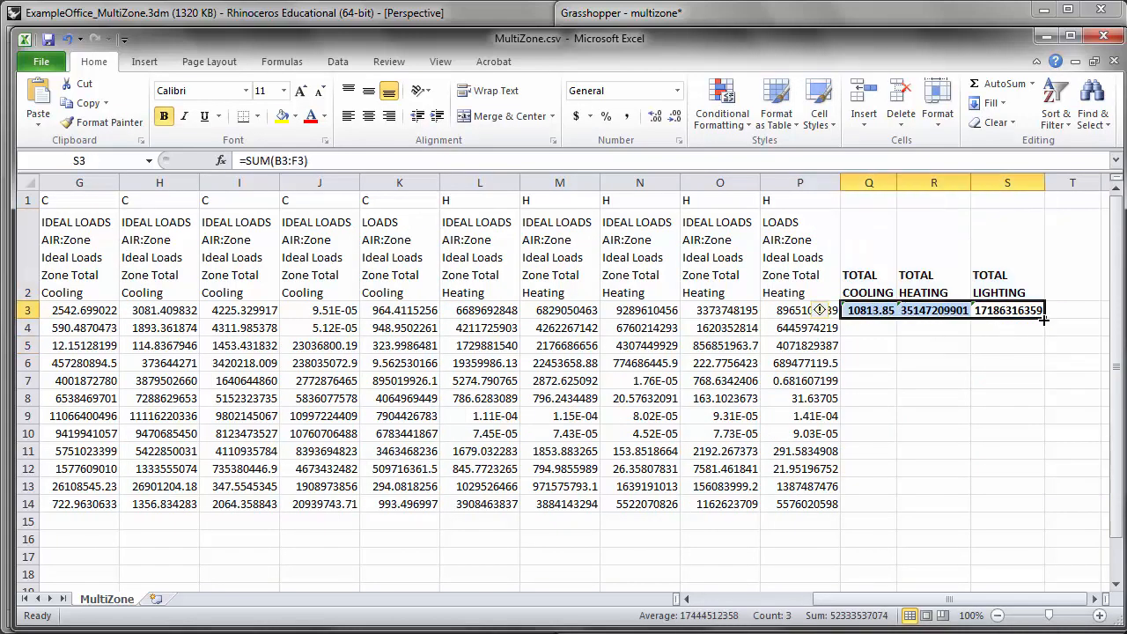
pyautogui.moveTo(1044, 321); pyautogui.dragTo(1042, 517)
pyautogui.click(940, 556)
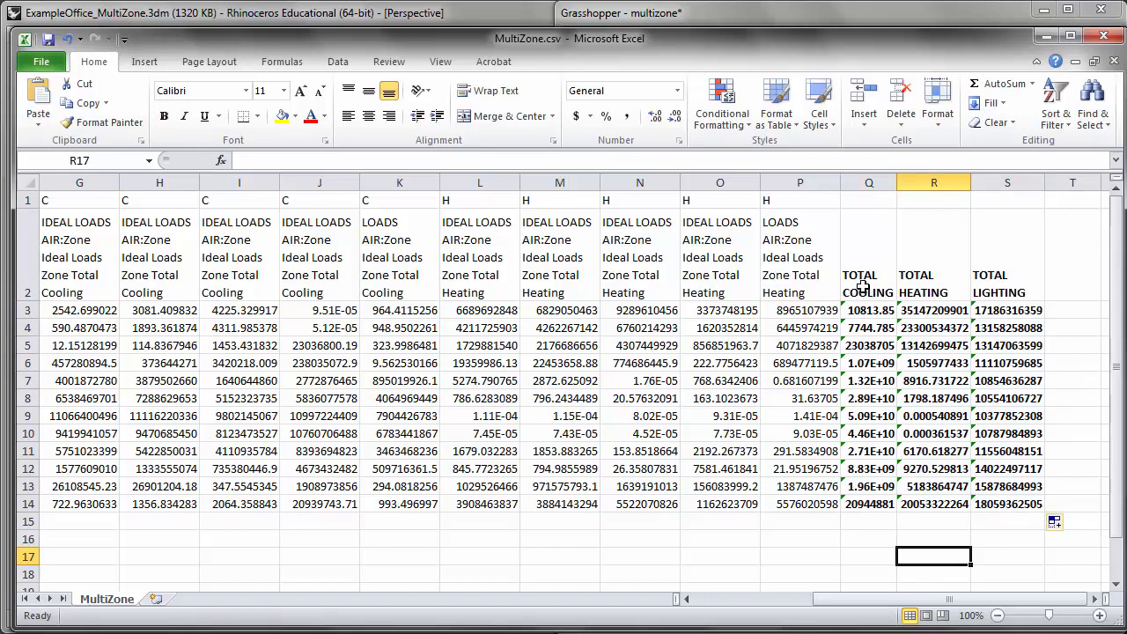
# - Insert a basic 2-D line chart of the total cooling, heating and lighting columns Q2:S14 against the months in A2:A14
pyautogui.moveTo(998, 235); pyautogui.dragTo(868, 504)
pyautogui.moveTo(828, 599); pyautogui.dragTo(709, 599)
pyautogui.keyDown('ctrl'); pyautogui.moveTo(59, 251); pyautogui.dragTo(76, 500); pyautogui.keyUp('ctrl')
pyautogui.keyDown('ctrl'); pyautogui.scroll(-2, 332, 358); pyautogui.keyUp('ctrl')
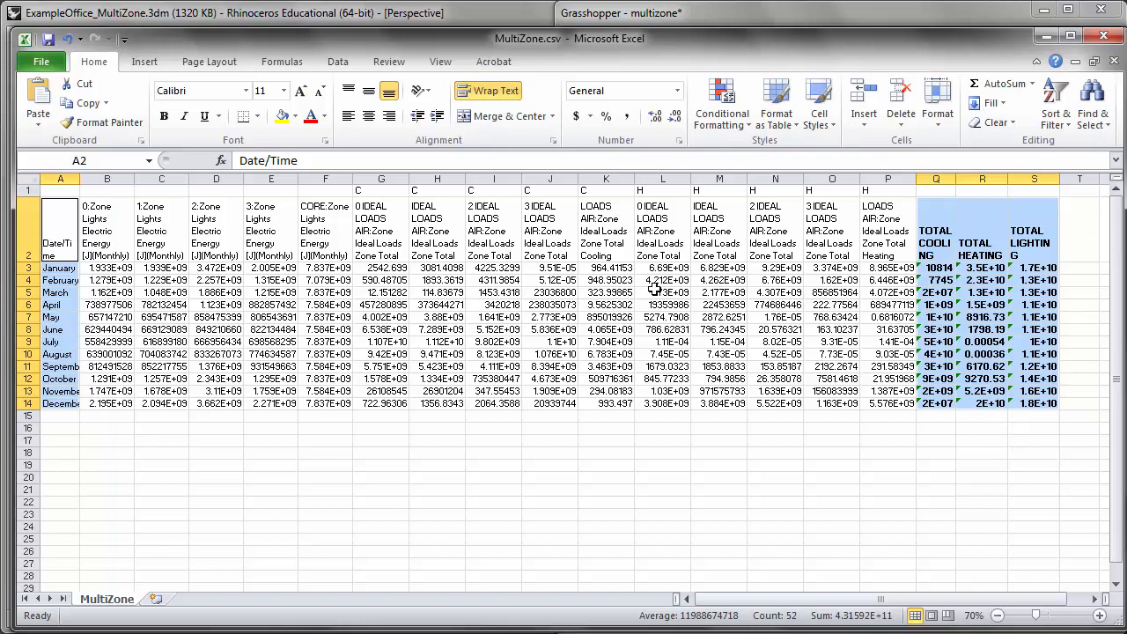
pyautogui.click(143, 63)
pyautogui.click(389, 123)
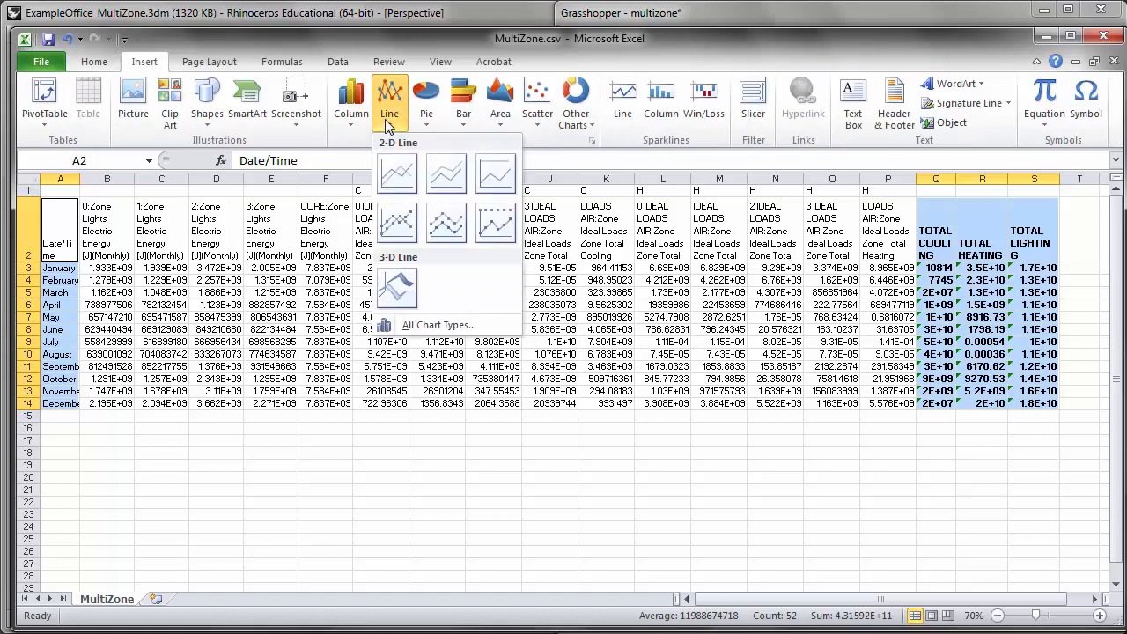
pyautogui.click(408, 182)
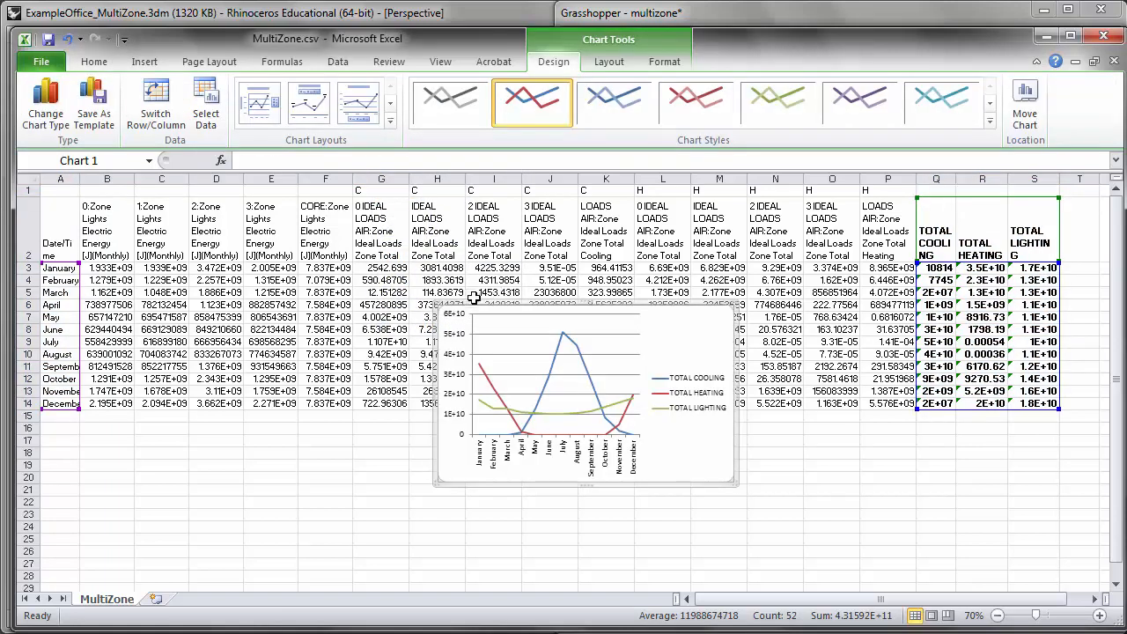
# - Move the line chart up over the zone data columns and enlarge it
pyautogui.keyDown('ctrl'); pyautogui.scroll(2, 489, 377); pyautogui.keyUp('ctrl')
pyautogui.moveTo(536, 364); pyautogui.dragTo(443, 240)
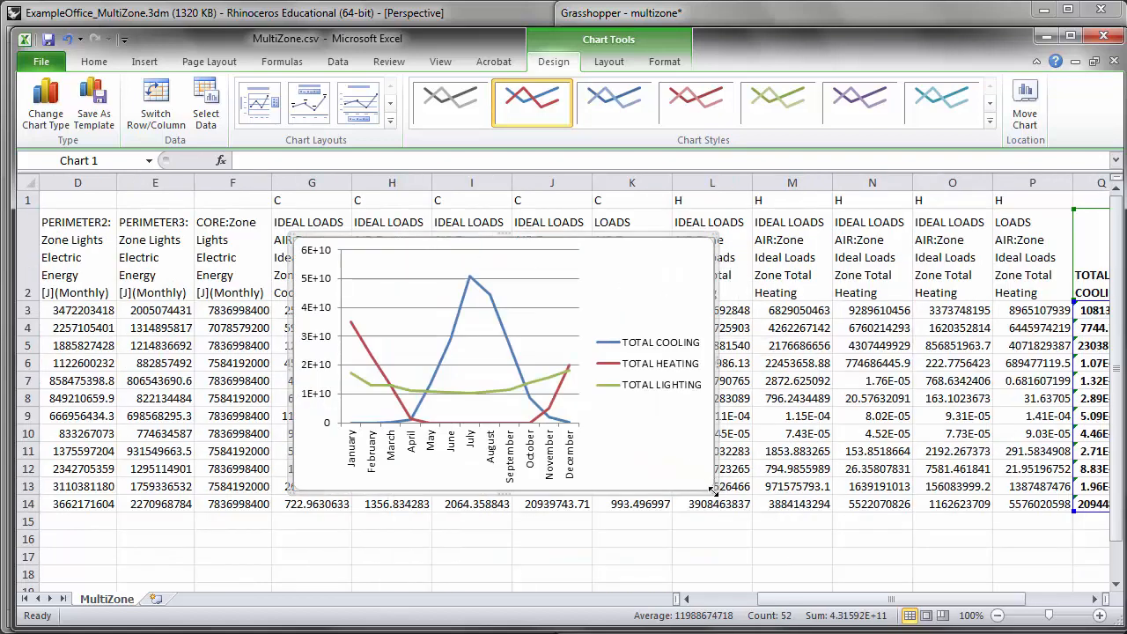
pyautogui.moveTo(718, 496); pyautogui.dragTo(881, 558)
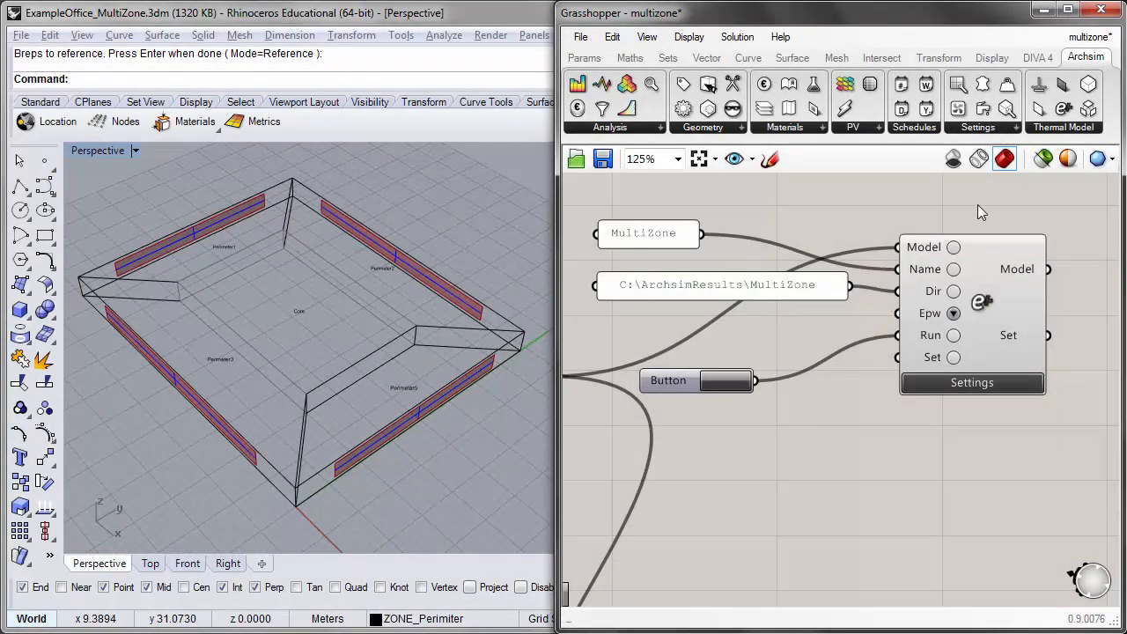
# - Switch to Grasshopper, add a Load Zone Results component and feed it the Model output of the EnergyPlus run component
pyautogui.moveTo(978, 204); pyautogui.dragTo(699, 259, button='right')
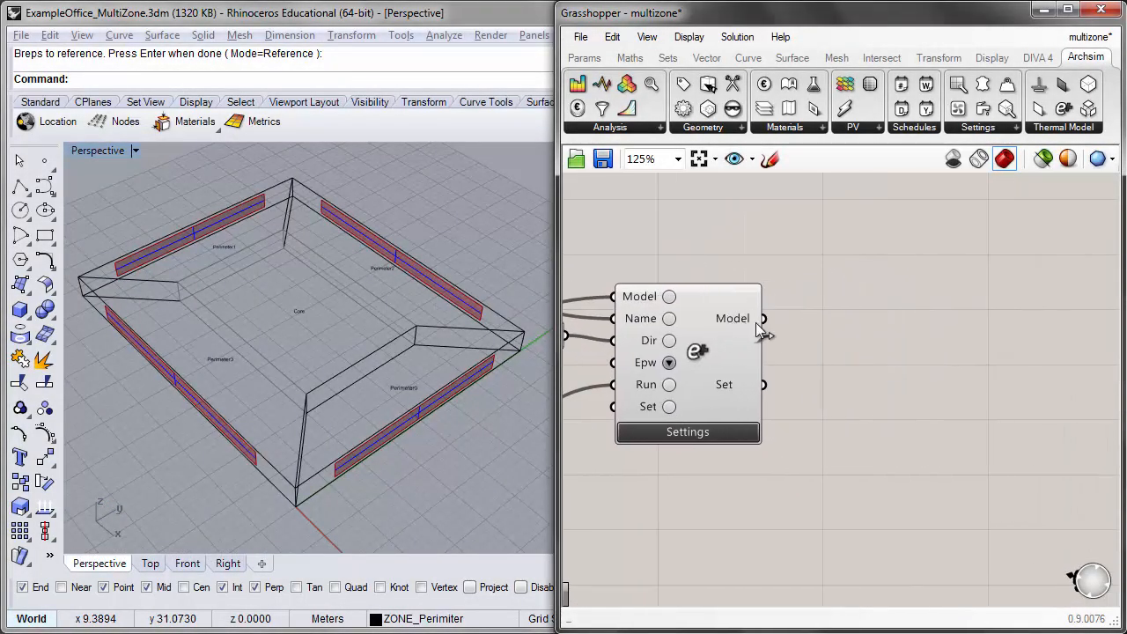
pyautogui.moveTo(839, 269); pyautogui.dragTo(794, 232, button='right')
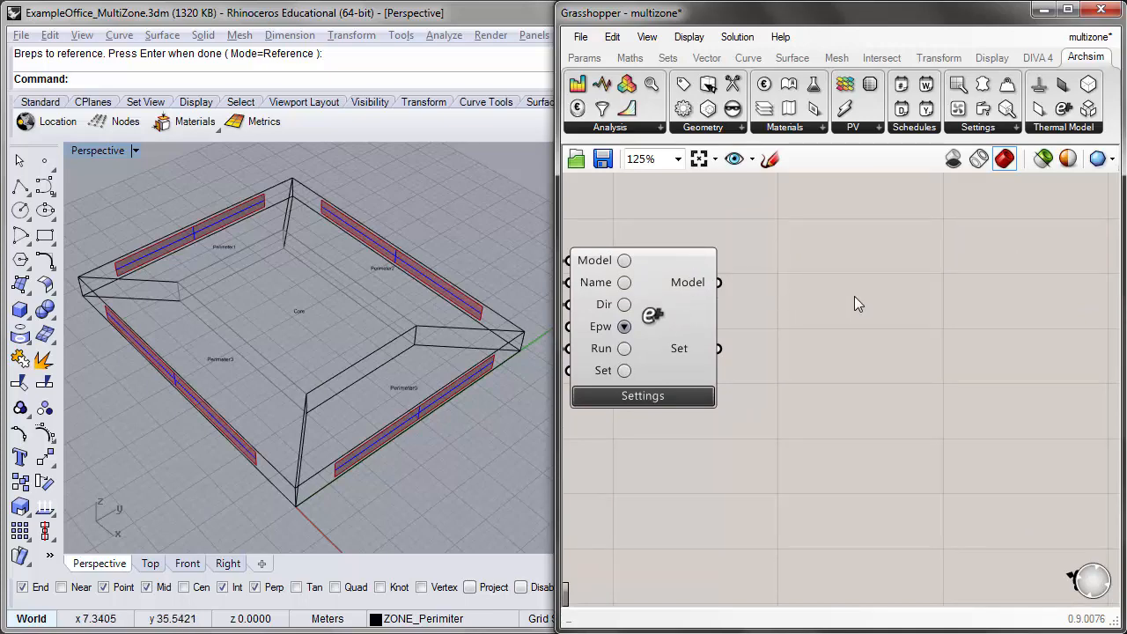
pyautogui.moveTo(358, 438); pyautogui.dragTo(297, 414, button='right')
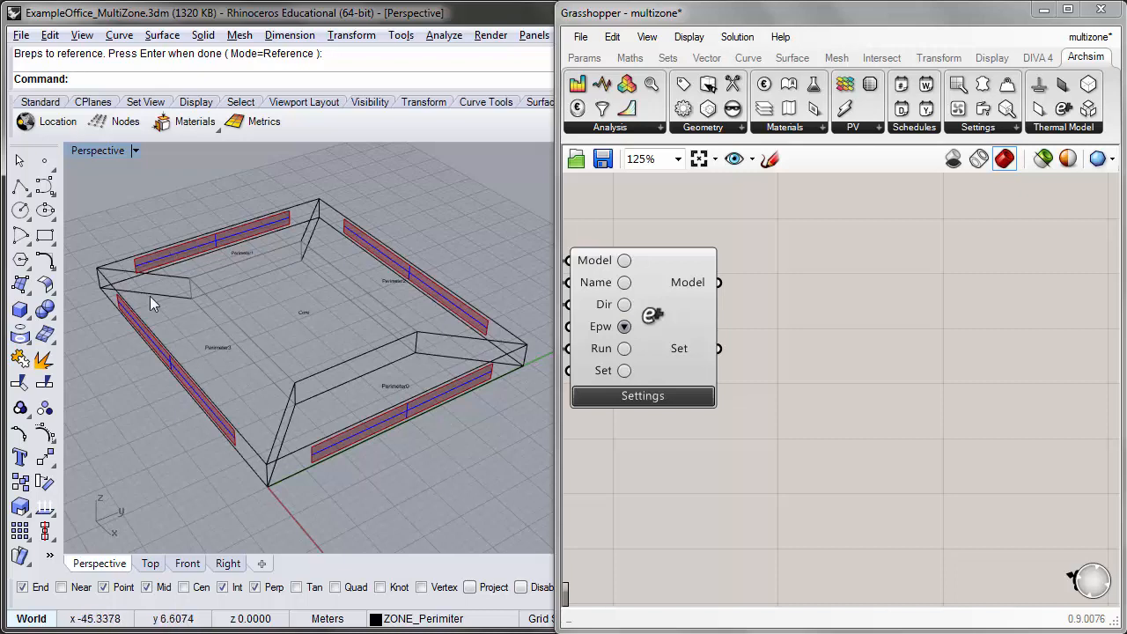
pyautogui.moveTo(347, 367); pyautogui.dragTo(348, 264, button='right')
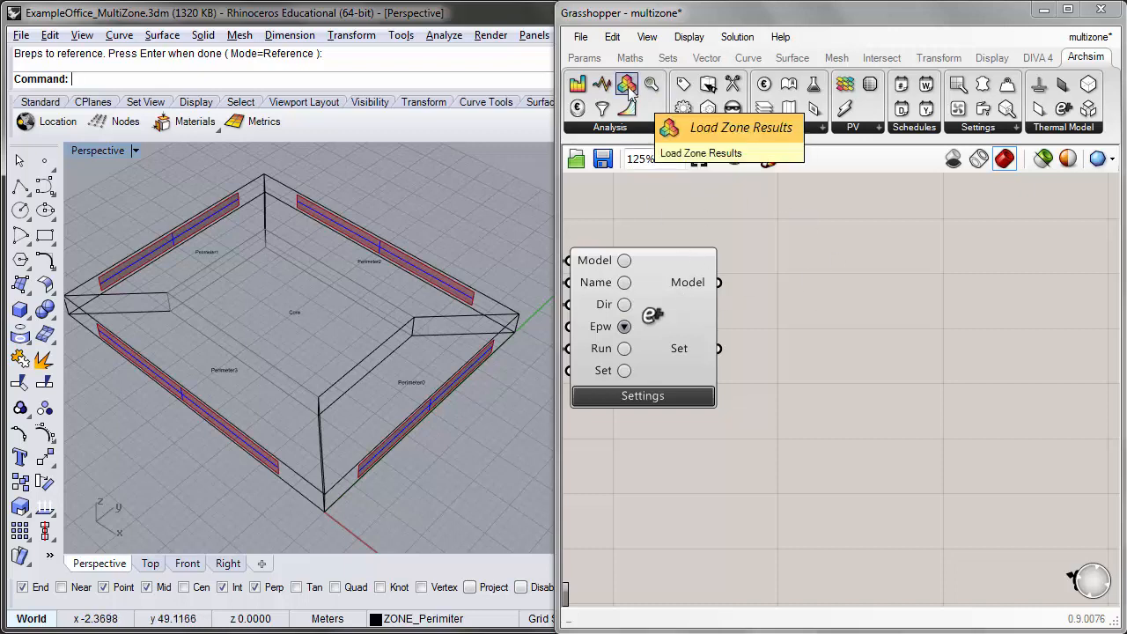
pyautogui.moveTo(629, 90); pyautogui.dragTo(898, 302)
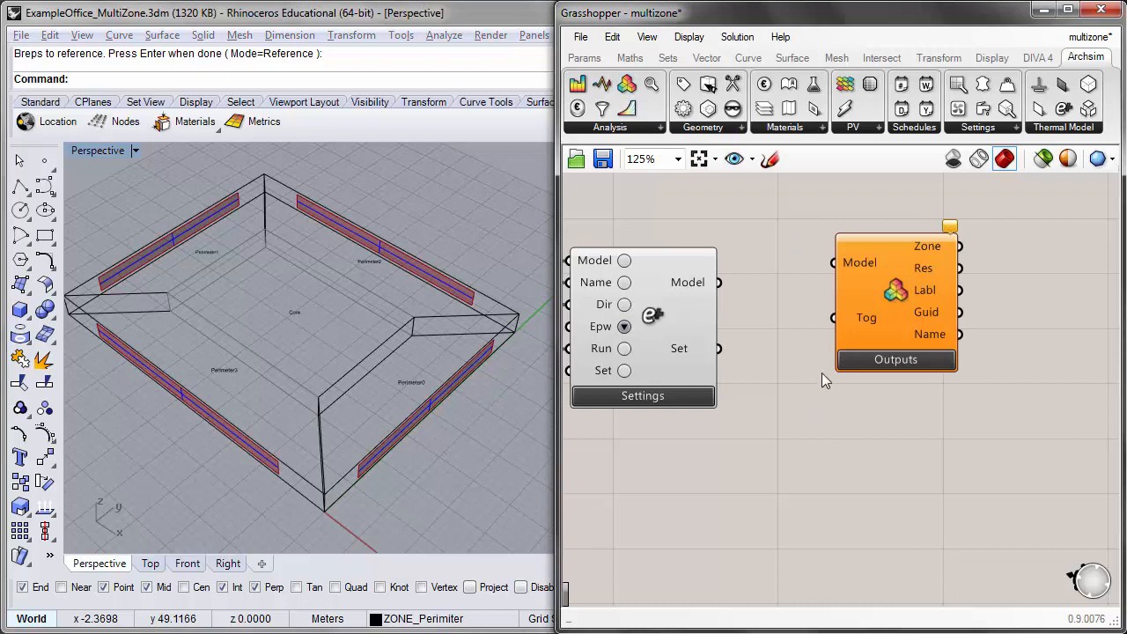
pyautogui.moveTo(719, 282); pyautogui.dragTo(831, 253)
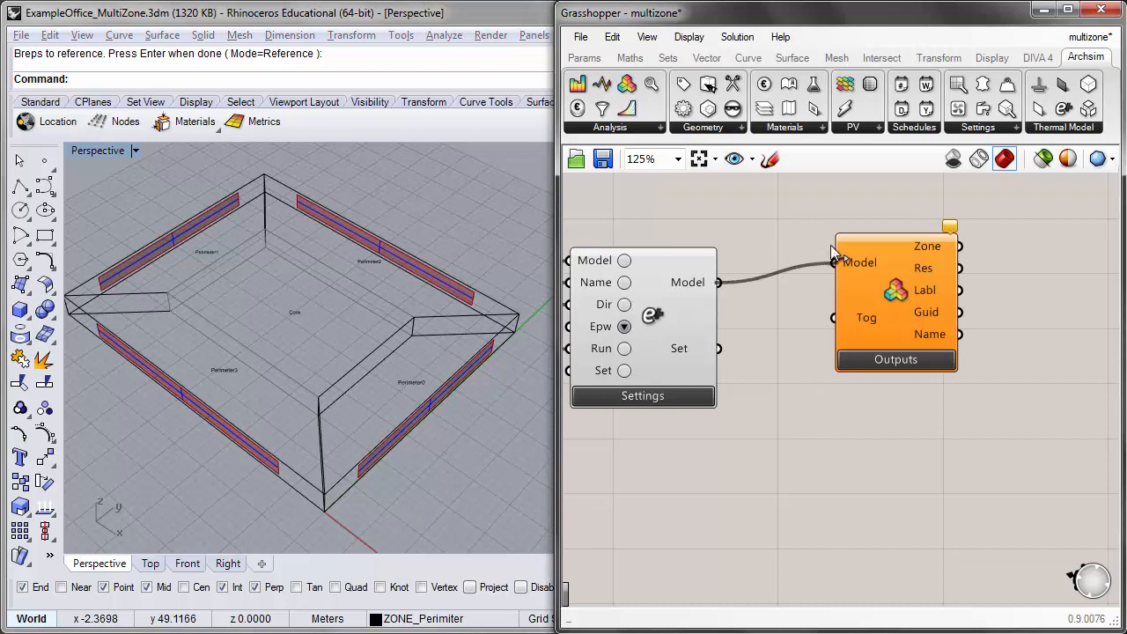
# - Add a Boolean Toggle, connect it to the Tog input of the zone results component and set it to True
pyautogui.doubleClick(796, 473)
pyautogui.write('BOO')
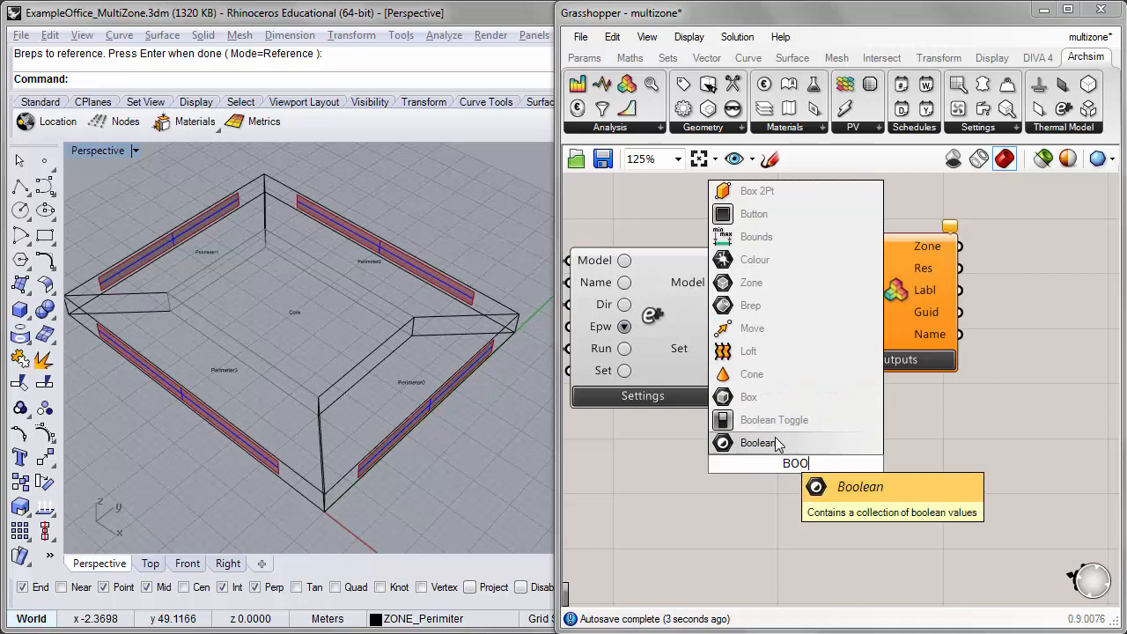
pyautogui.click(798, 443)
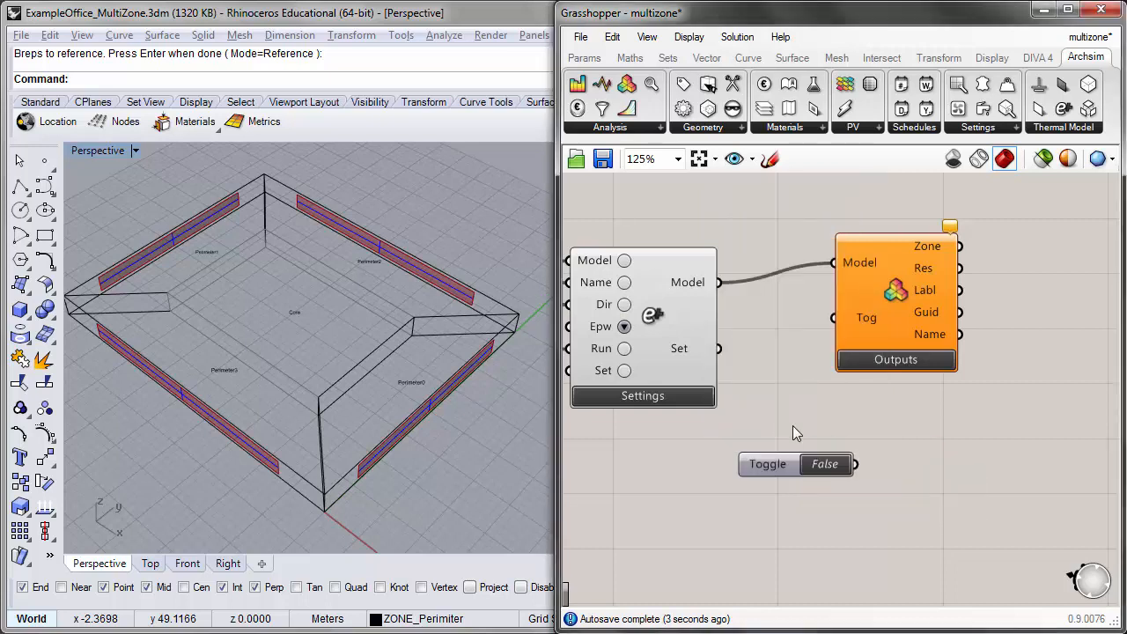
pyautogui.moveTo(819, 463); pyautogui.dragTo(837, 319)
pyautogui.doubleClick(740, 466)
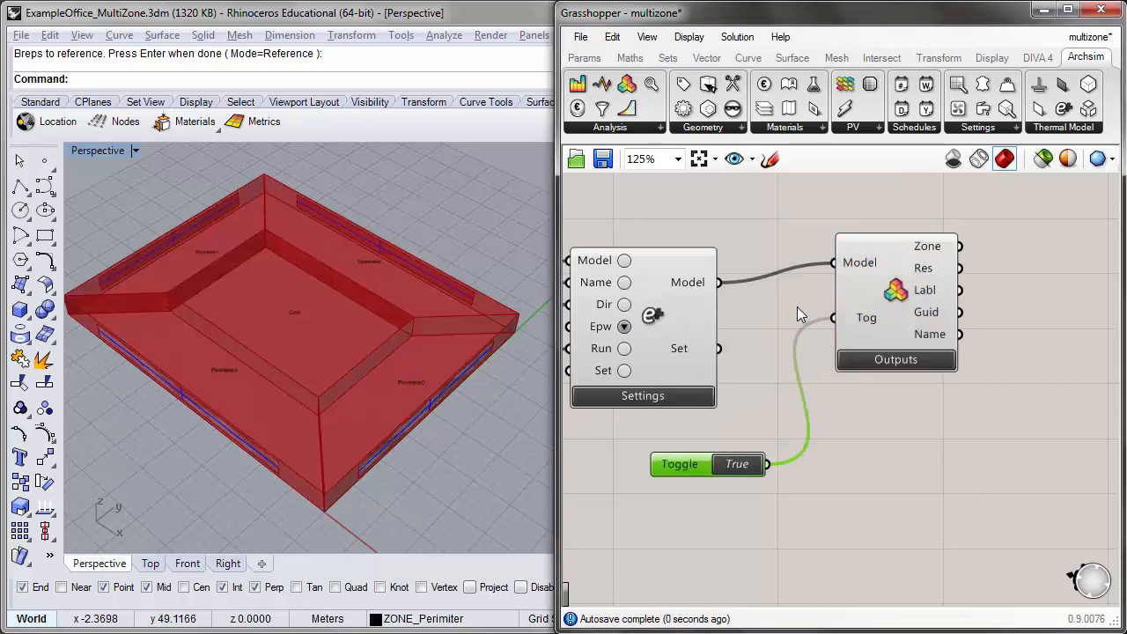
pyautogui.click(777, 310)
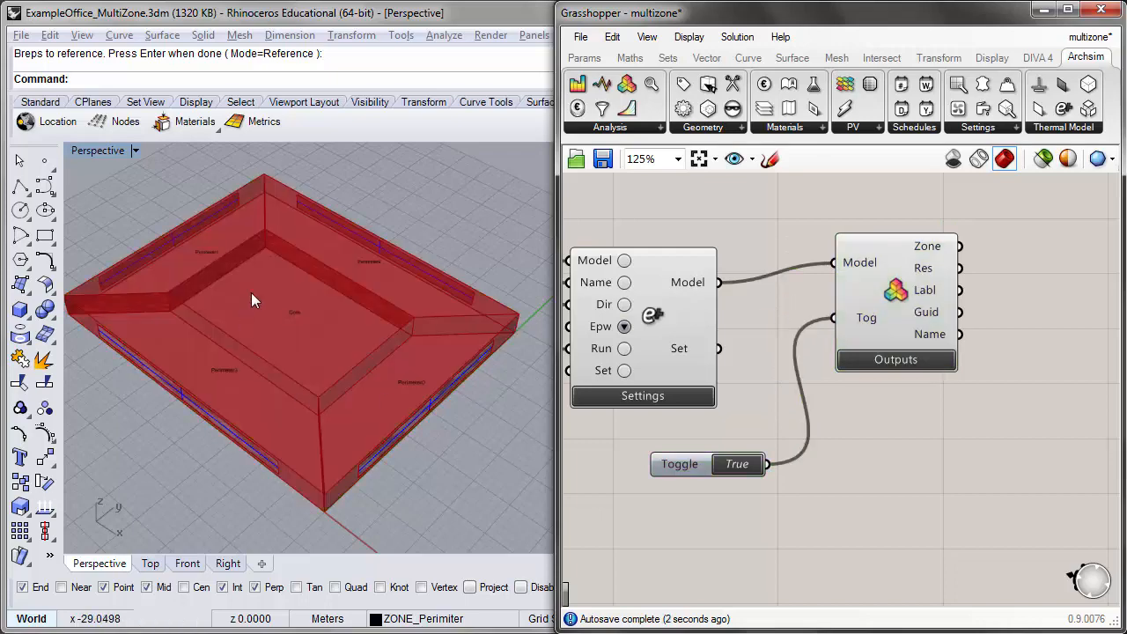
# - Turn off the geometry preview of the Load Zone Results component
pyautogui.moveTo(315, 365); pyautogui.dragTo(378, 352, button='right')
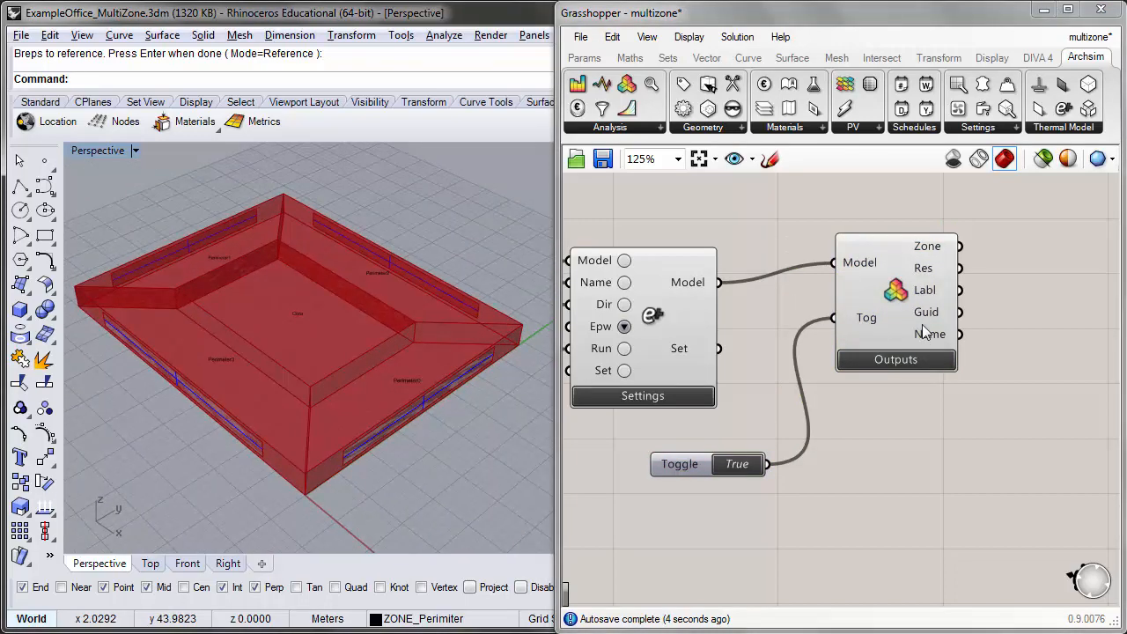
pyautogui.rightClick(895, 295)
pyautogui.click(915, 352)
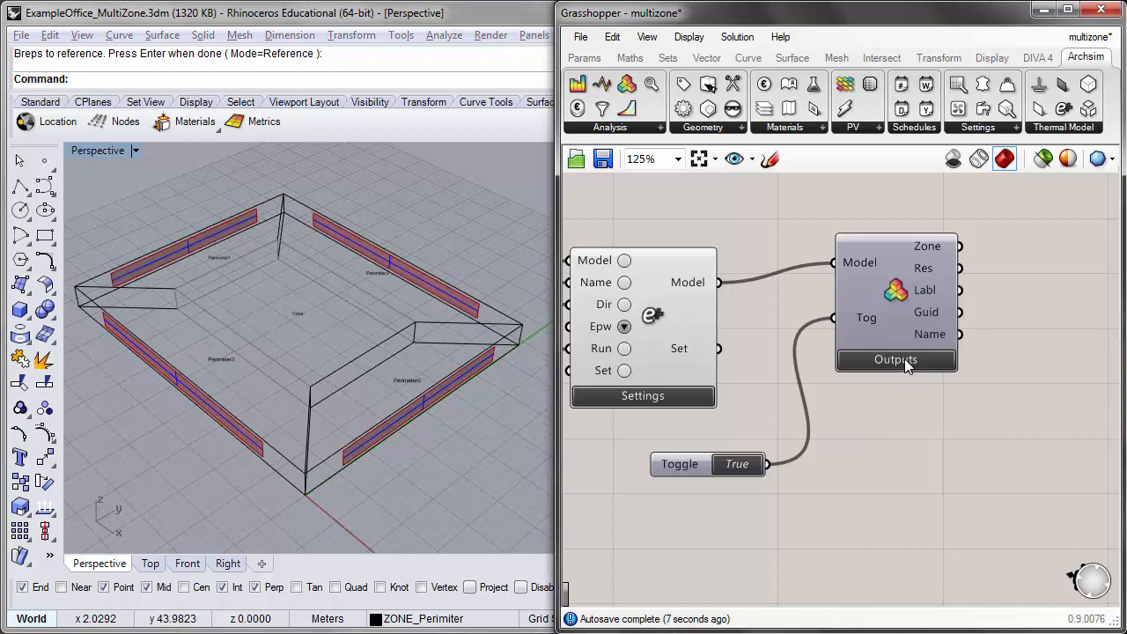
# - Select Zone Lights Electric Energy as the zone results component's output, keeping Normalize by floor area on
pyautogui.moveTo(1003, 375); pyautogui.dragTo(907, 376, button='right')
pyautogui.click(802, 361)
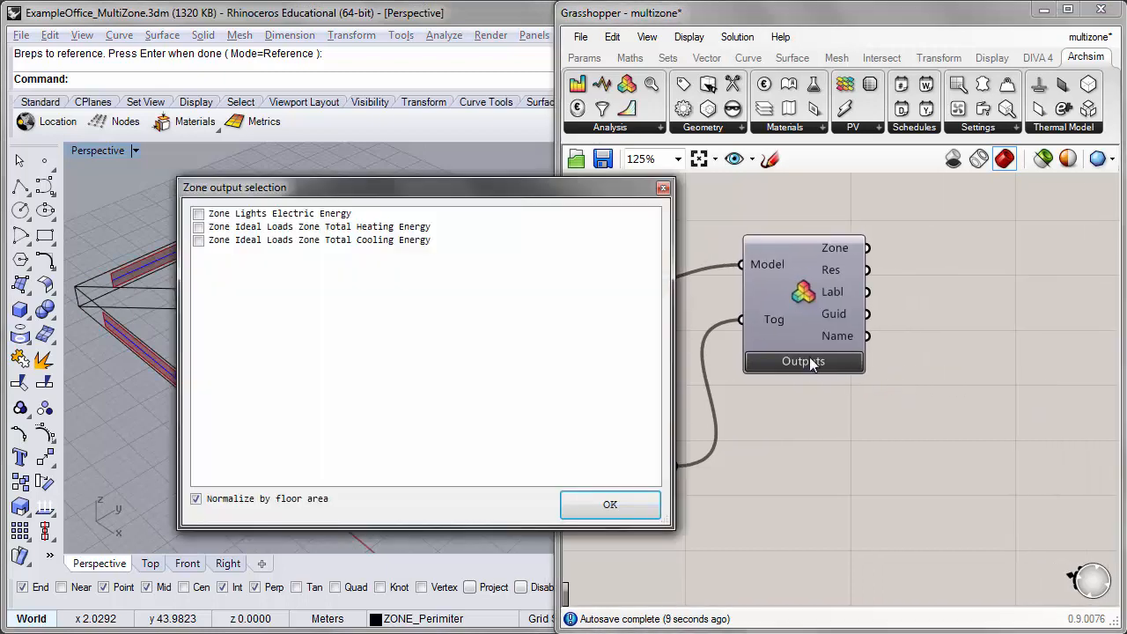
pyautogui.moveTo(302, 190); pyautogui.dragTo(641, 195)
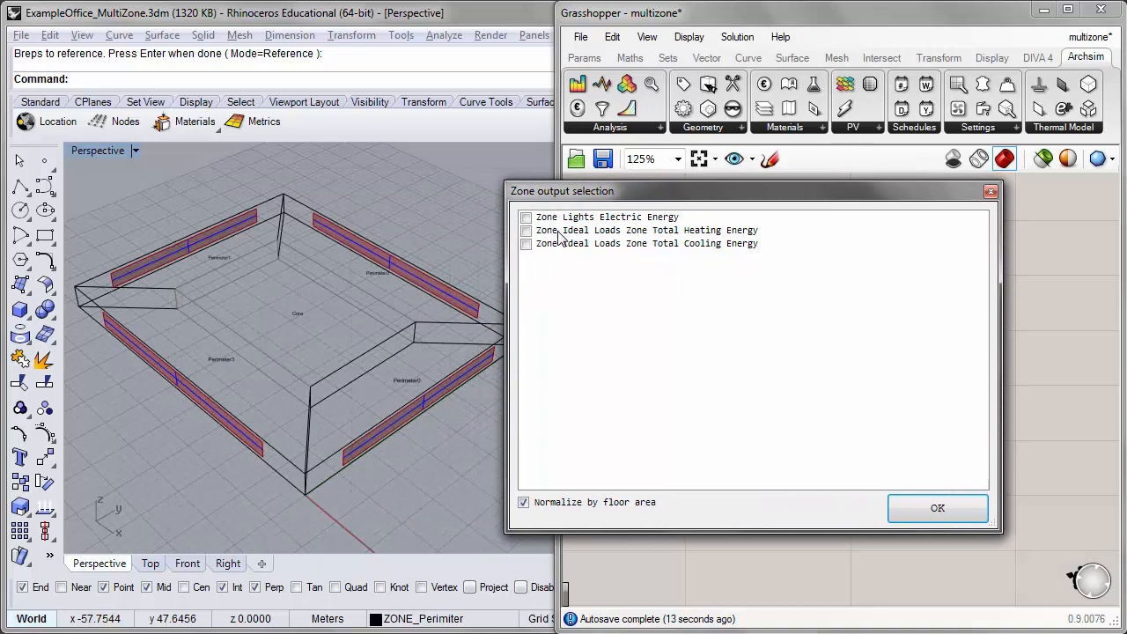
pyautogui.click(530, 221)
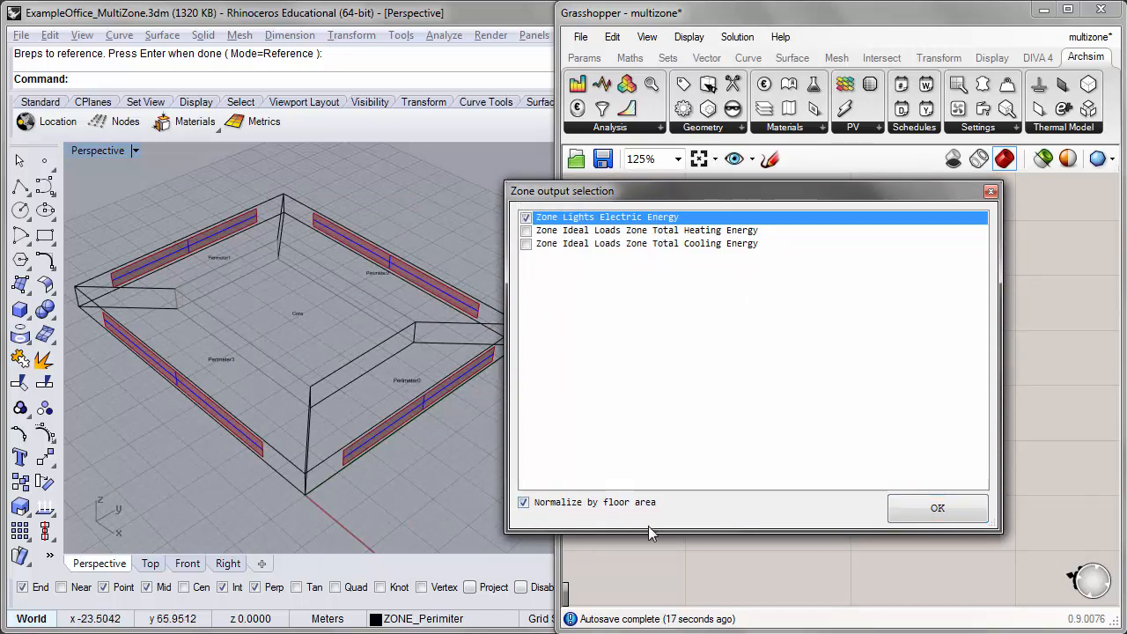
pyautogui.moveTo(655, 531); pyautogui.dragTo(655, 479)
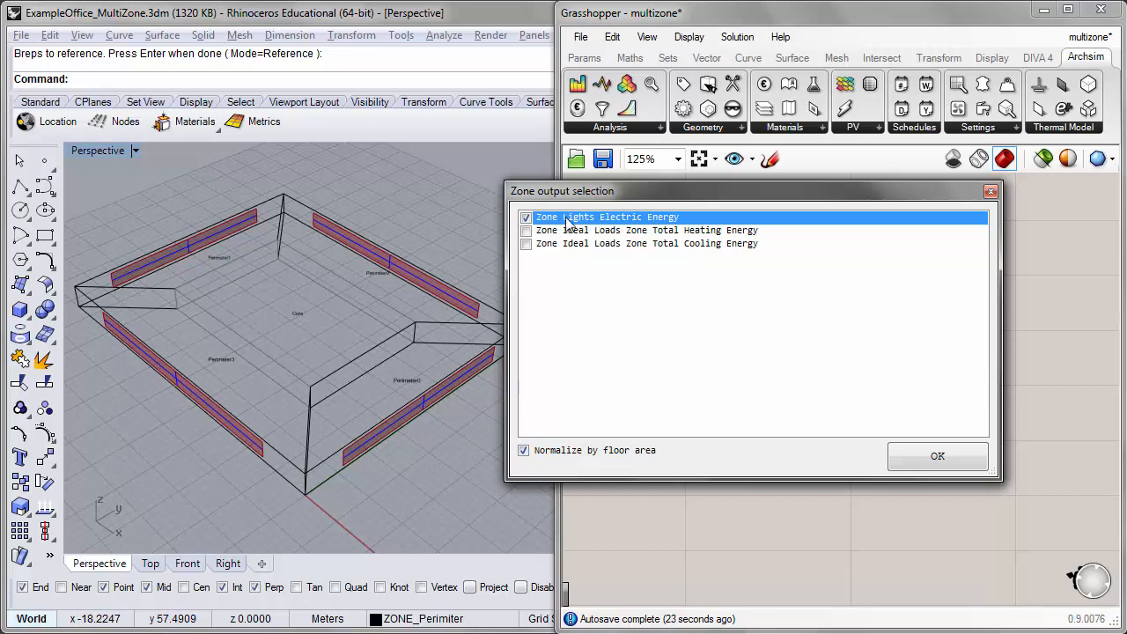
pyautogui.moveTo(609, 195); pyautogui.dragTo(580, 207)
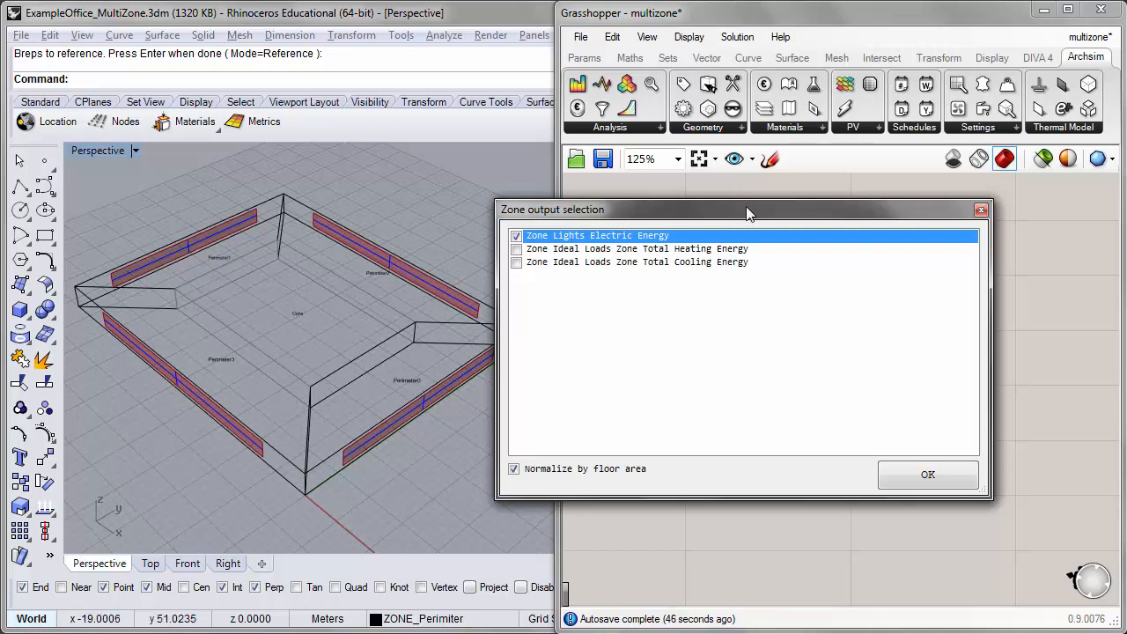
pyautogui.moveTo(747, 213); pyautogui.dragTo(653, 215)
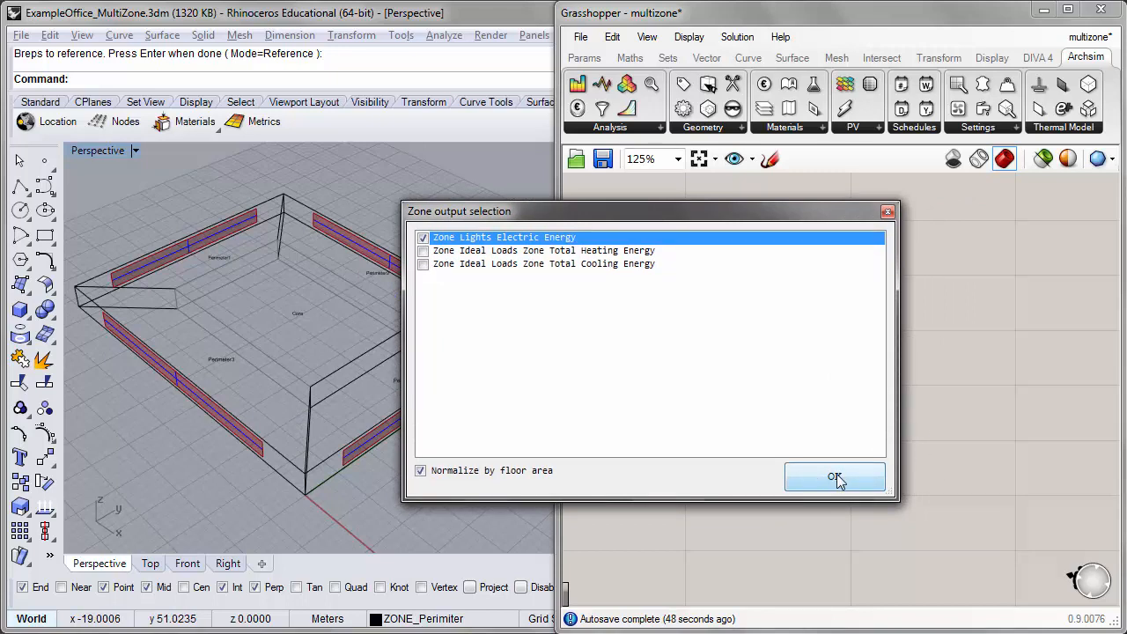
pyautogui.click(835, 476)
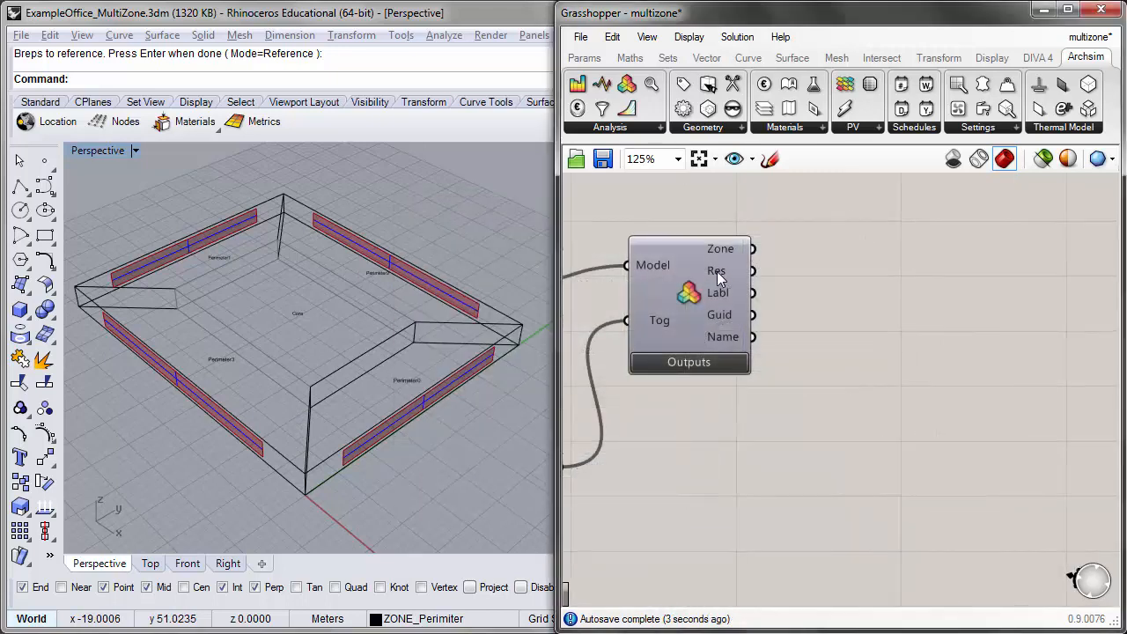
# - Add a panel beside the zone results component and connect the Res output to it
pyautogui.moveTo(717, 273)
pyautogui.doubleClick(862, 261)
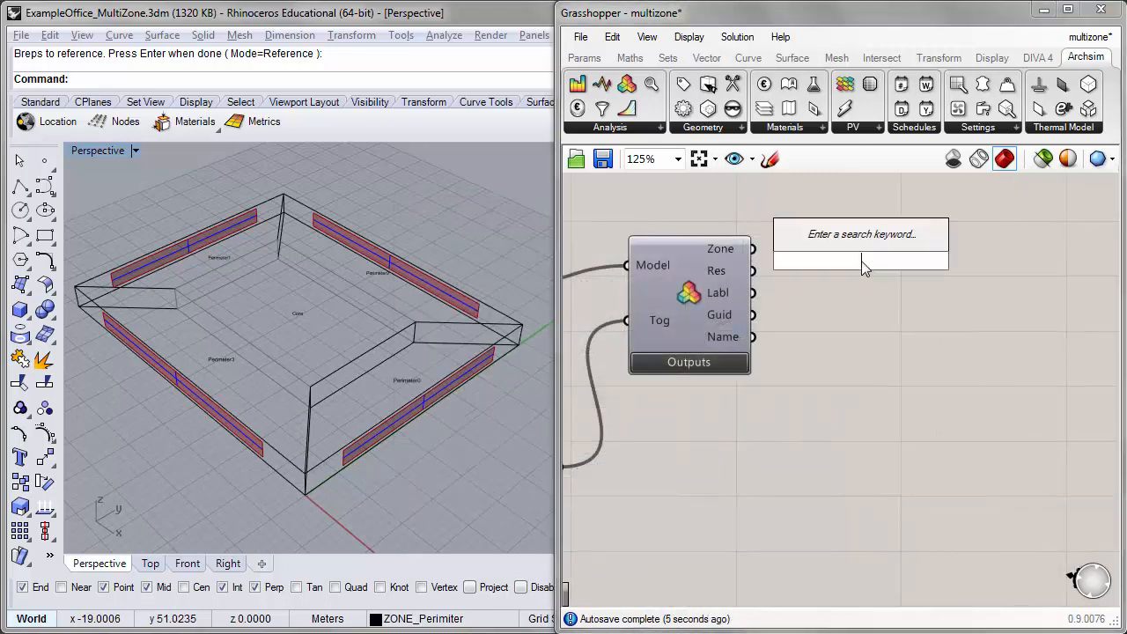
pyautogui.write('panel')
pyautogui.press('Return')
pyautogui.moveTo(867, 267); pyautogui.dragTo(929, 291)
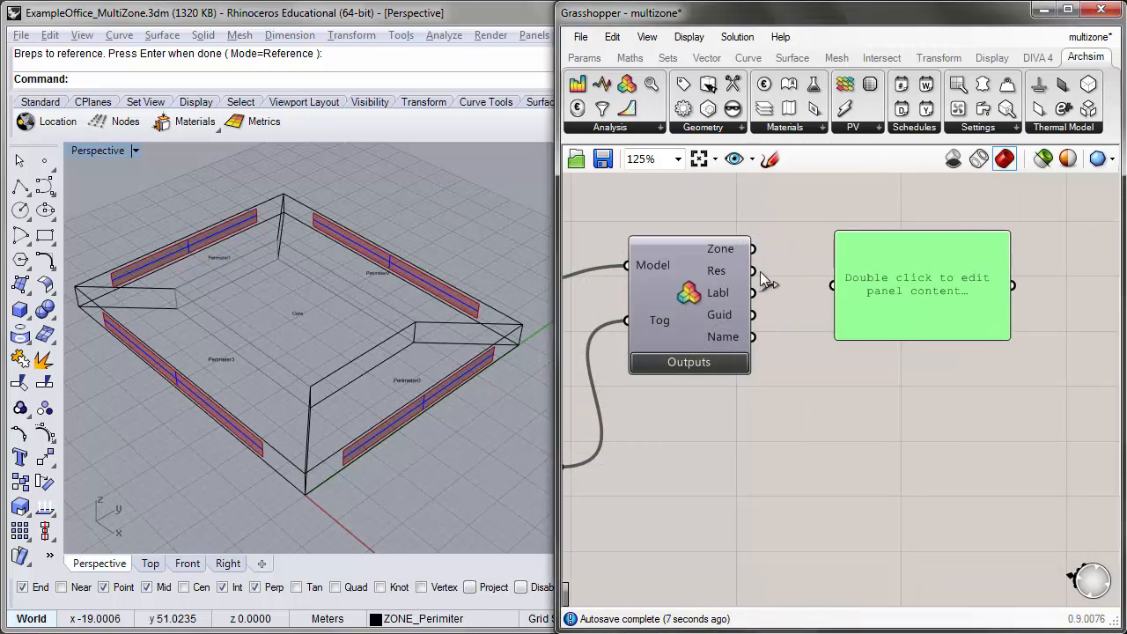
pyautogui.moveTo(791, 271); pyautogui.dragTo(834, 281)
# - Lengthen the results panel to show all twelve monthly values of the first zone and part of the second
pyautogui.moveTo(897, 281); pyautogui.dragTo(875, 253, button='right')
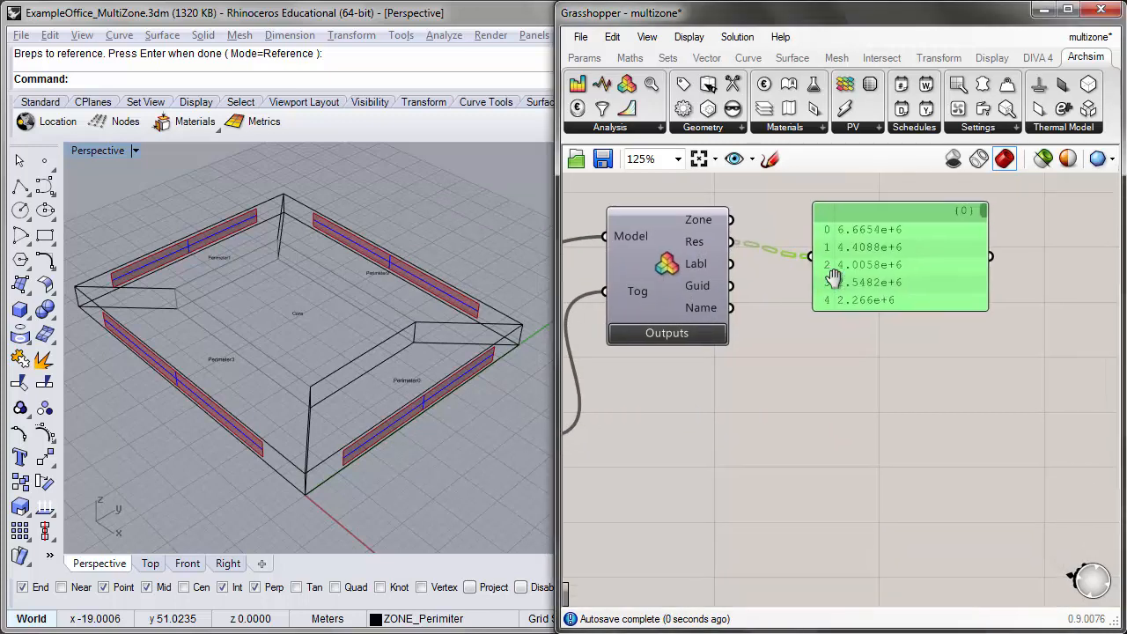
pyautogui.moveTo(880, 304); pyautogui.dragTo(921, 539)
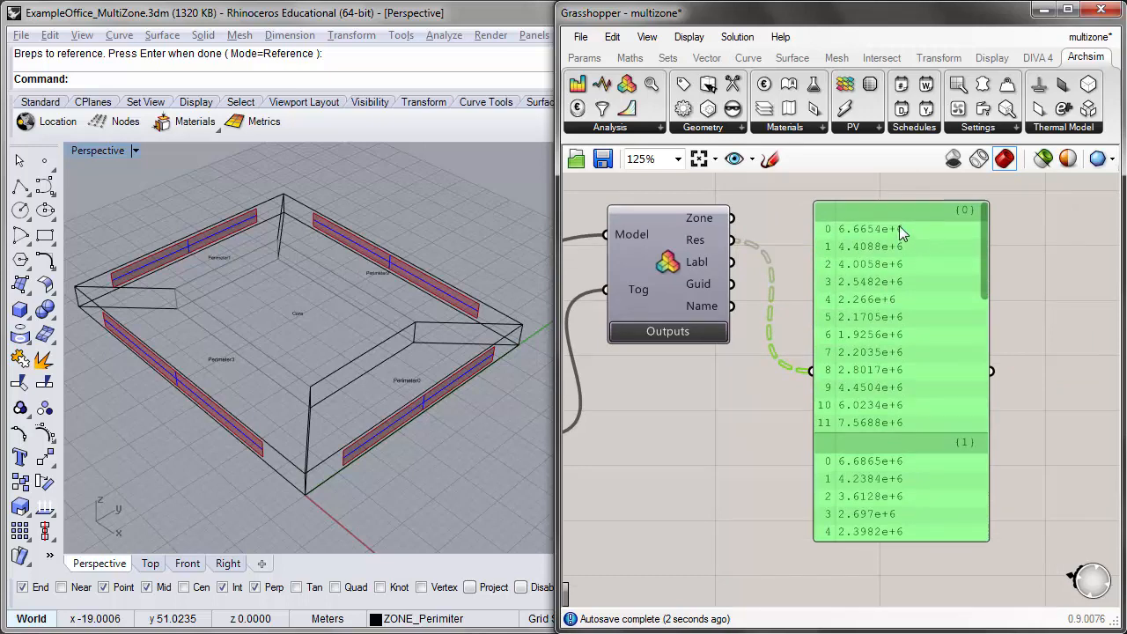
pyautogui.moveTo(899, 225); pyautogui.dragTo(894, 211, button='right')
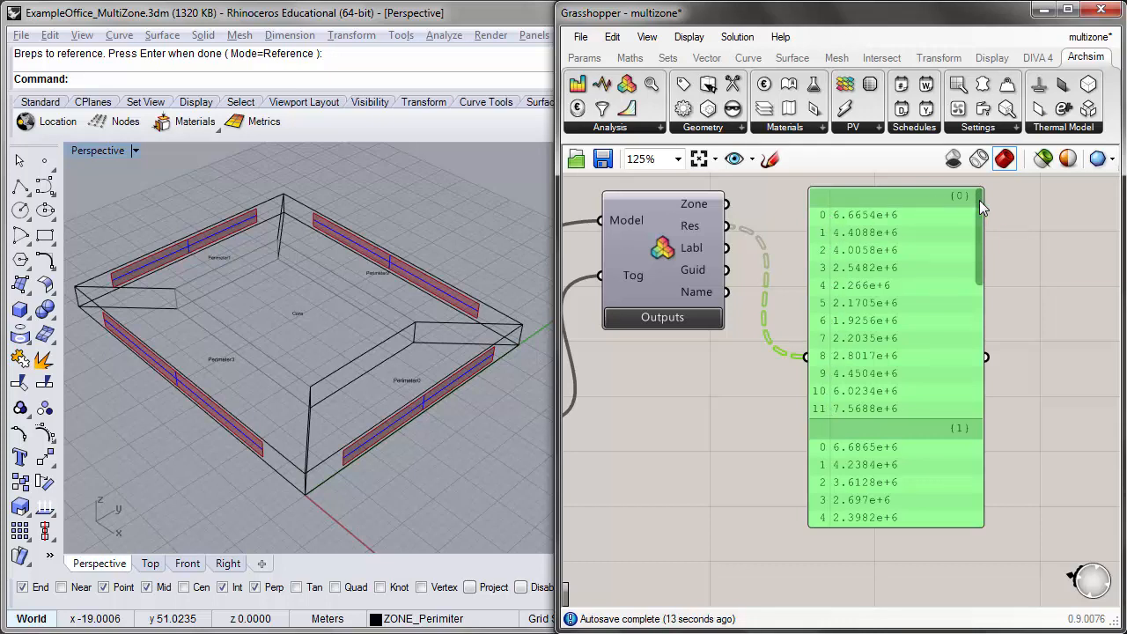
# - Look through all zones' monthly values, then shorten the results panel to the first zone's twelve and move it farther from the zone results component
pyautogui.moveTo(979, 200); pyautogui.dragTo(986, 464)
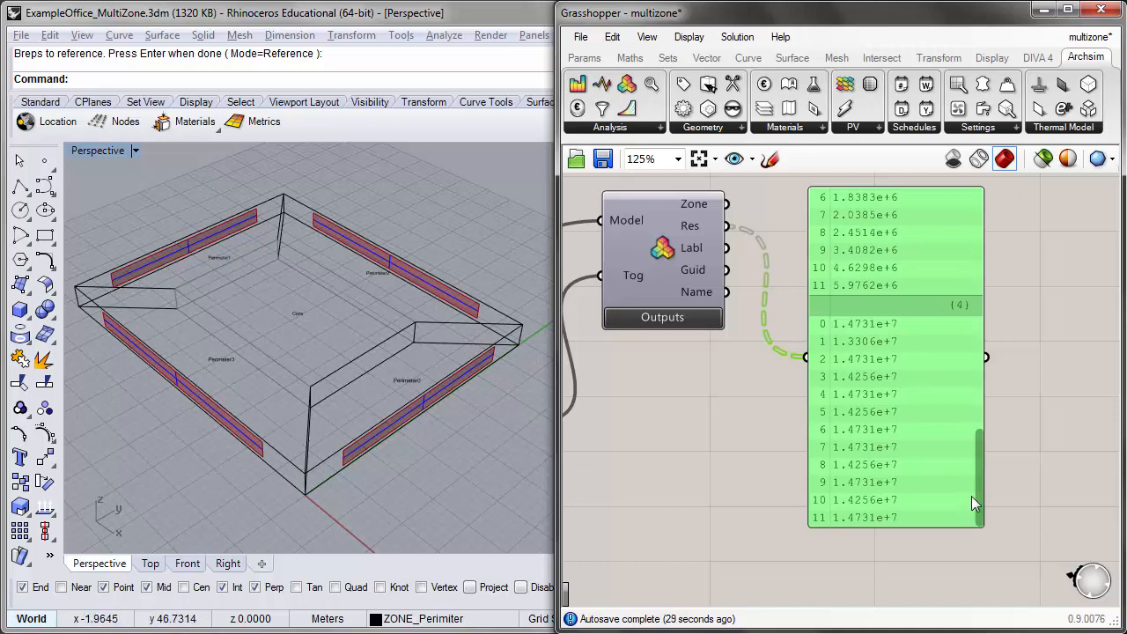
pyautogui.moveTo(978, 487); pyautogui.dragTo(986, 211)
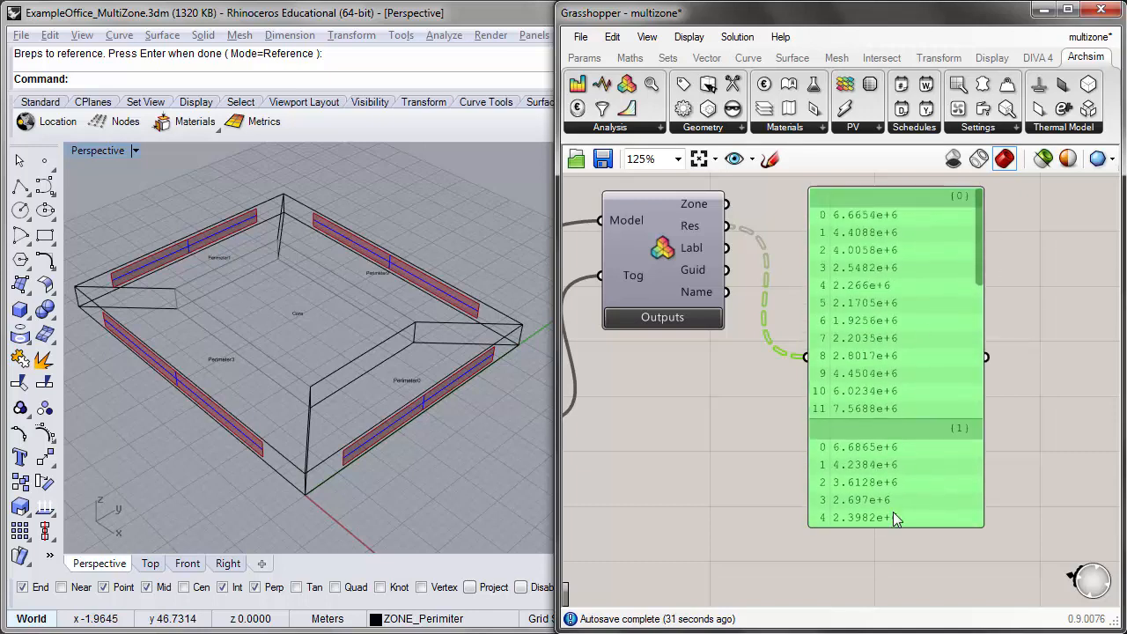
pyautogui.moveTo(898, 524); pyautogui.dragTo(899, 425)
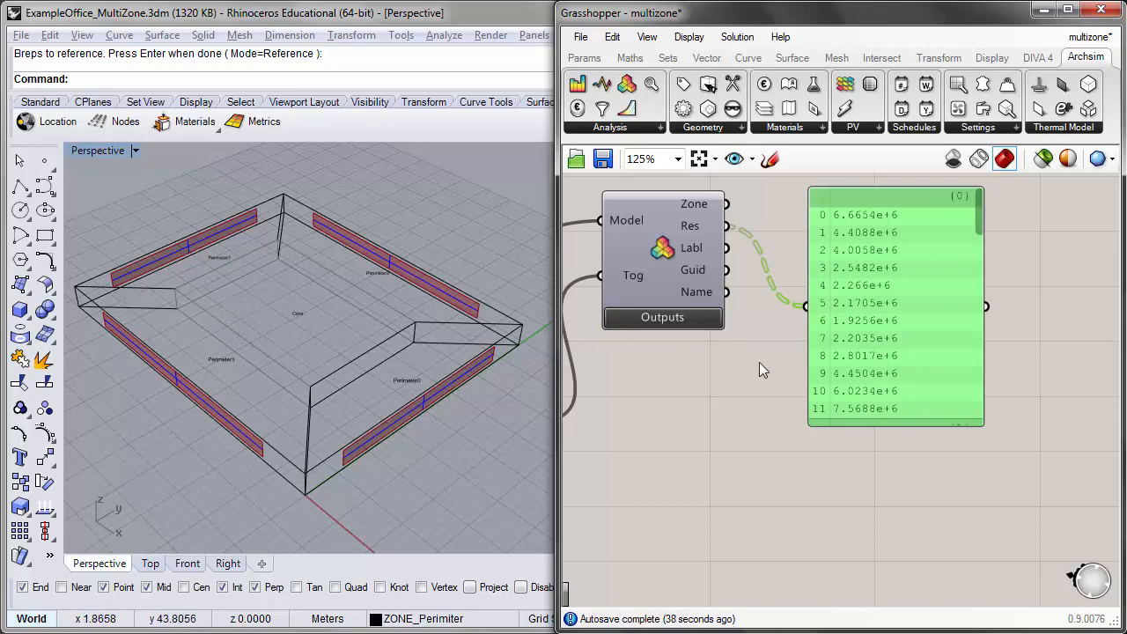
pyautogui.moveTo(851, 211); pyautogui.dragTo(798, 267, button='right')
pyautogui.moveTo(818, 376); pyautogui.dragTo(905, 333)
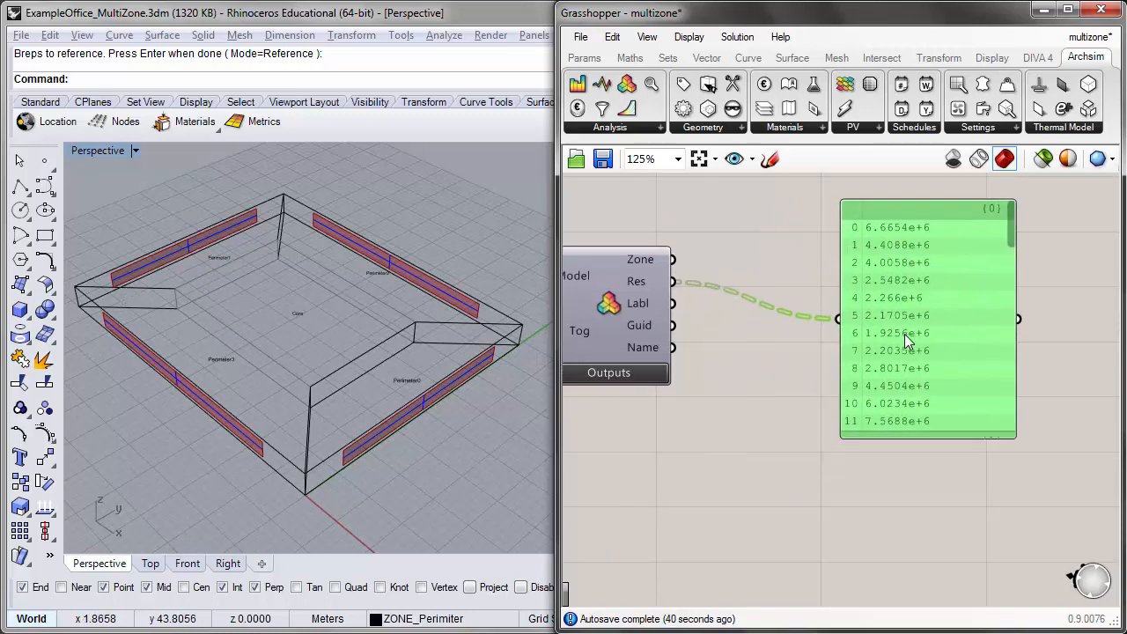
# - Insert a Mass Addition component between the Res output and the panel, wire its R output to the panel, and shorten the panel
pyautogui.doubleClick(753, 441)
pyautogui.write('MAS')
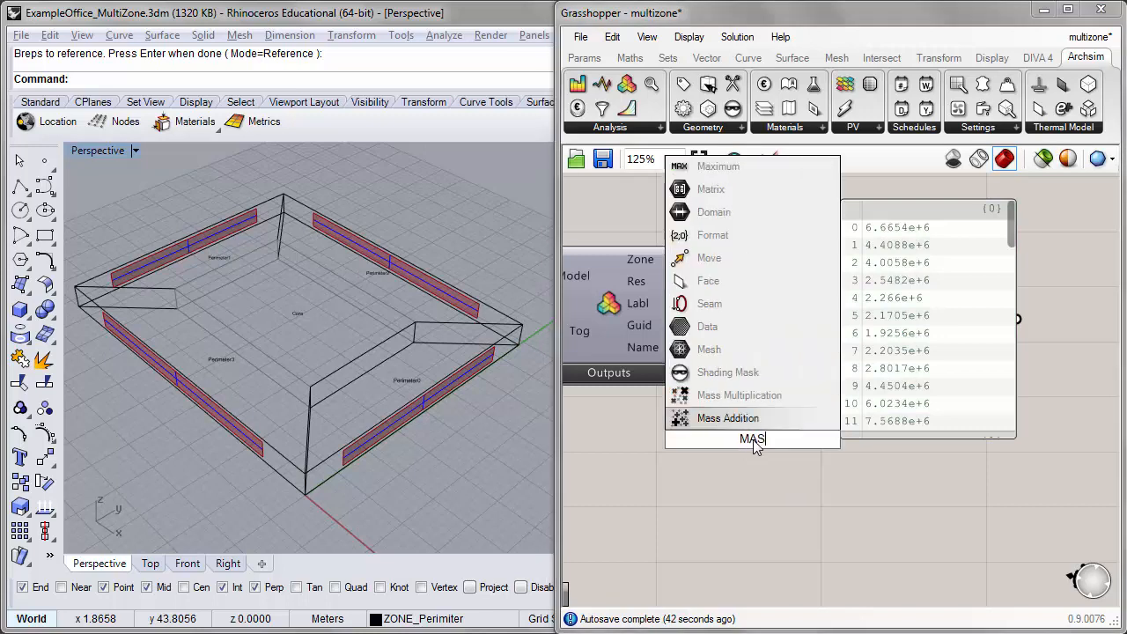
pyautogui.click(745, 414)
pyautogui.moveTo(743, 444); pyautogui.dragTo(746, 334)
pyautogui.moveTo(674, 283); pyautogui.dragTo(839, 321)
pyautogui.moveTo(936, 438); pyautogui.dragTo(939, 414)
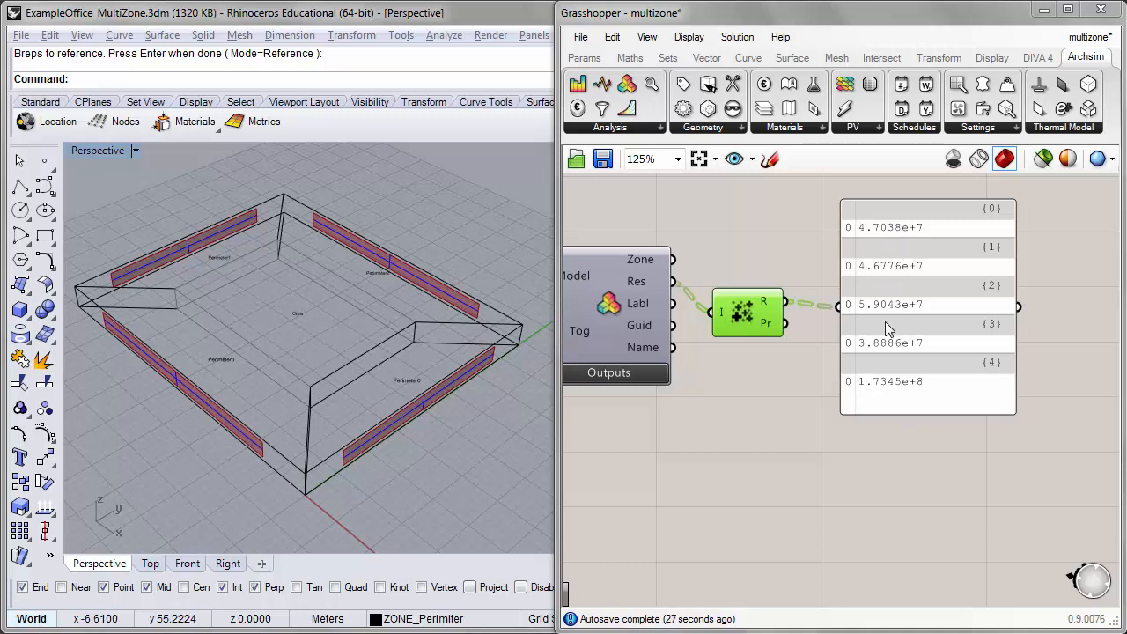
# - Flatten the R output of Mass Addition and shorten the panel to fit the single list of zone totals
pyautogui.rightClick(764, 301)
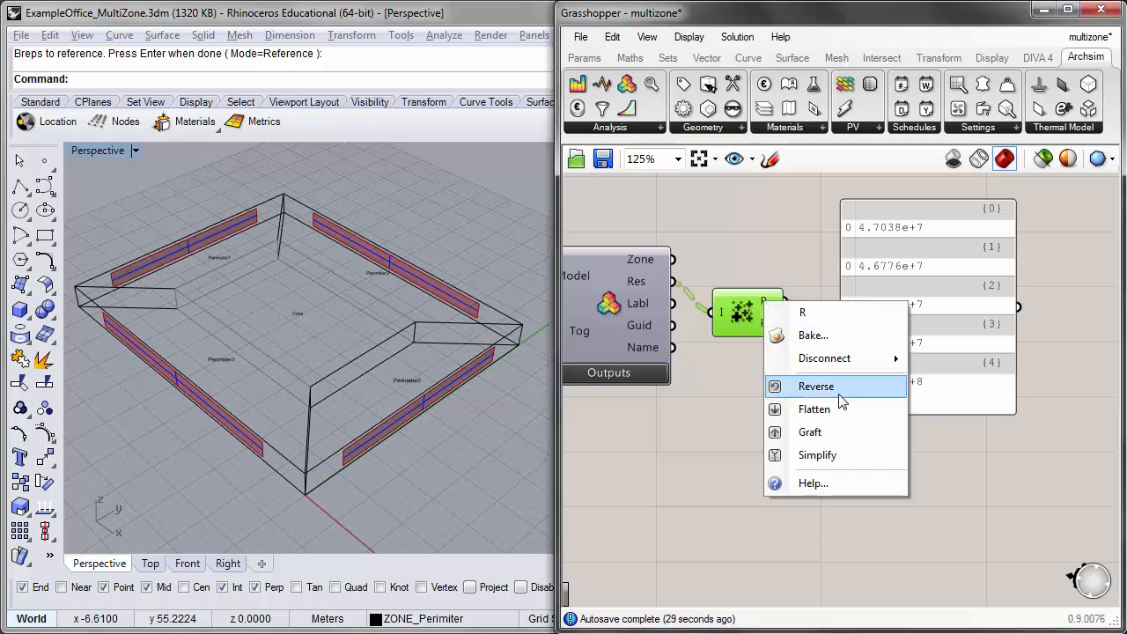
pyautogui.click(827, 409)
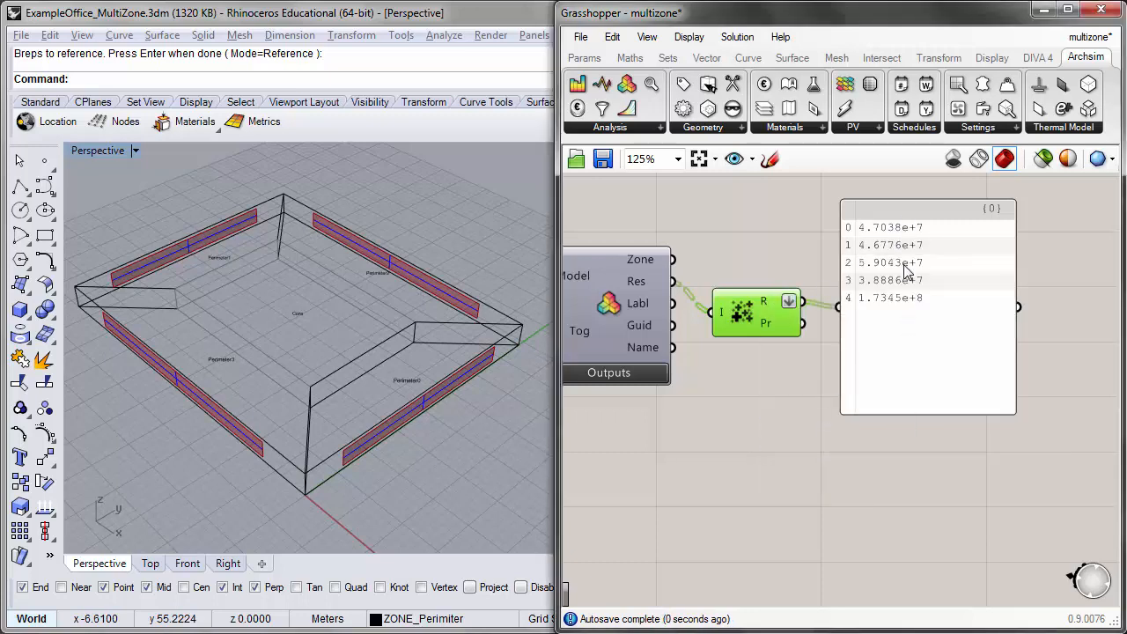
pyautogui.moveTo(903, 406); pyautogui.dragTo(907, 349)
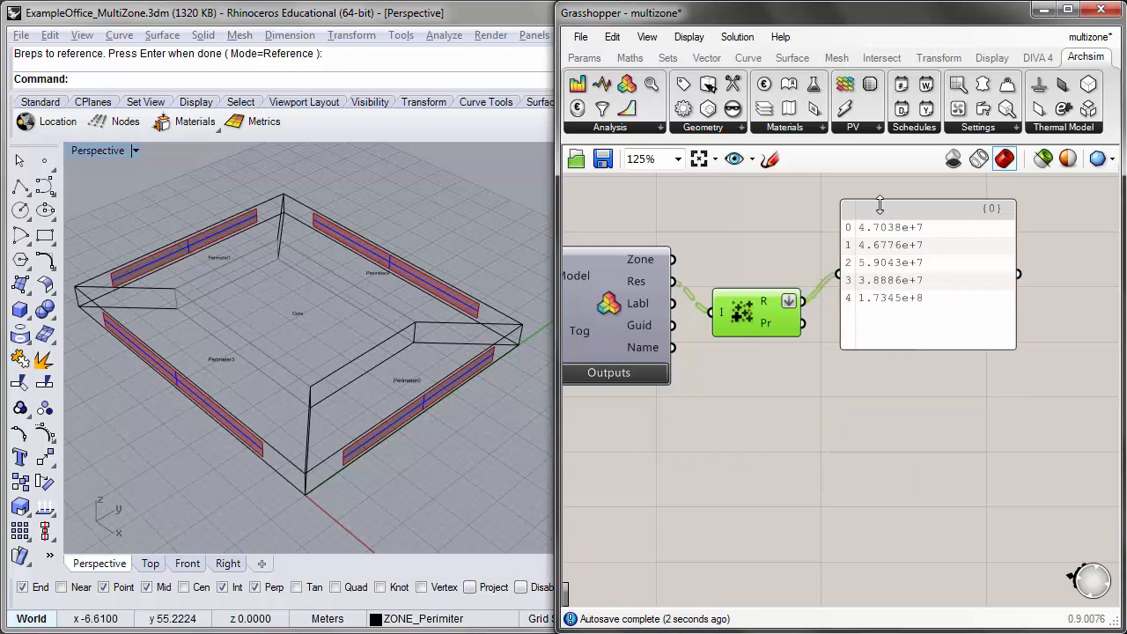
pyautogui.click(837, 539)
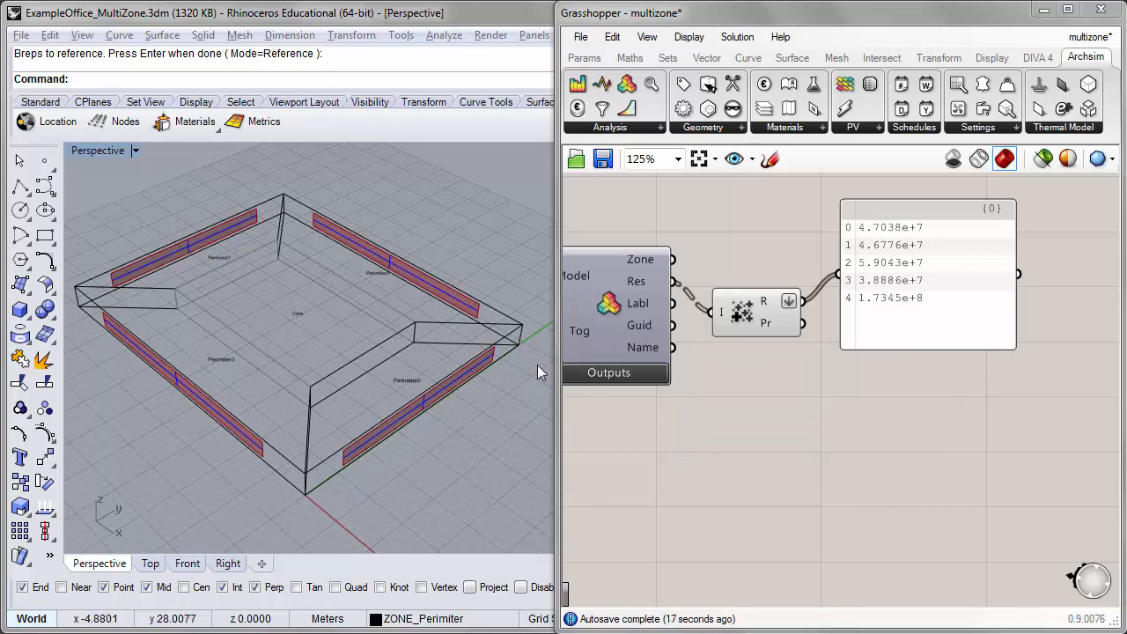
# - Add a Gradient component and place it below the zone totals panel
pyautogui.moveTo(827, 453); pyautogui.dragTo(751, 442, button='right')
pyautogui.doubleClick(763, 432)
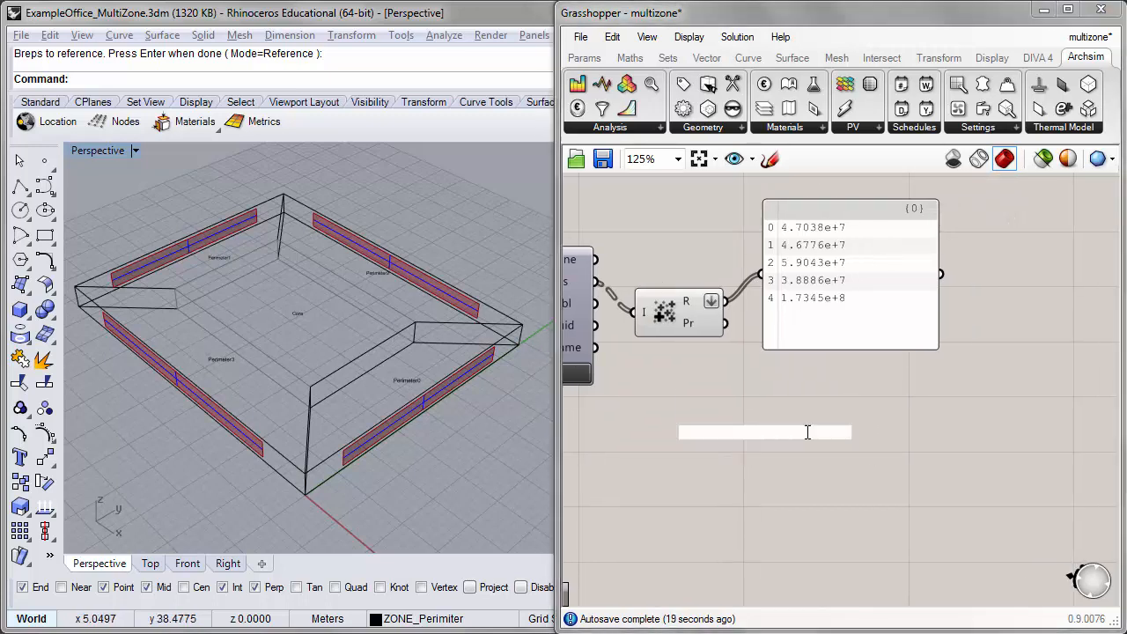
pyautogui.write('GRAD')
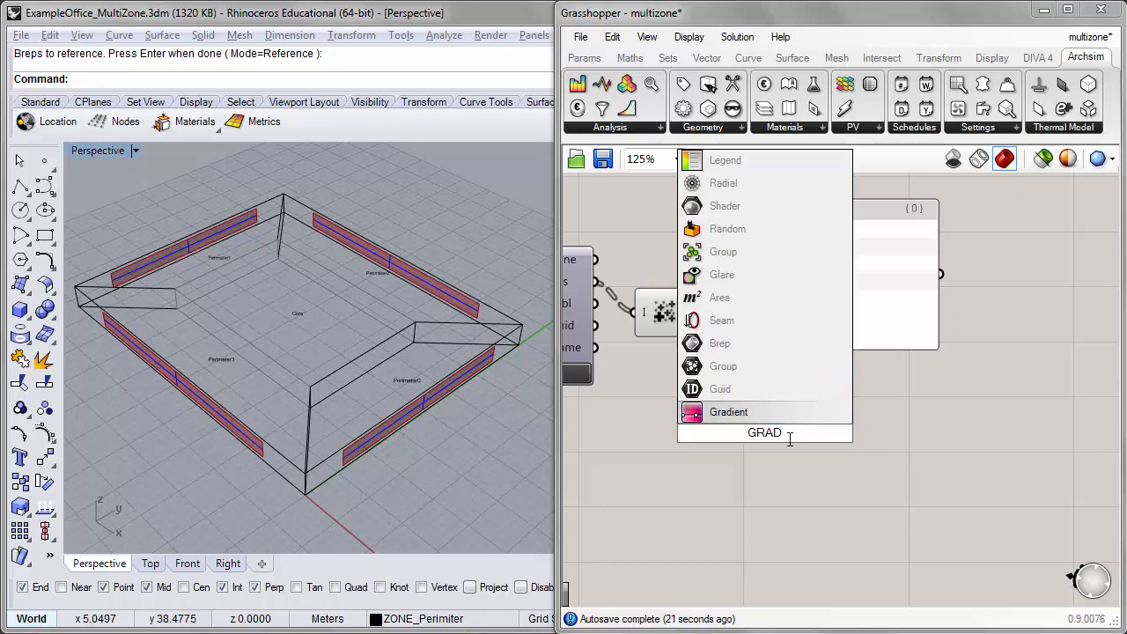
pyautogui.press('Return')
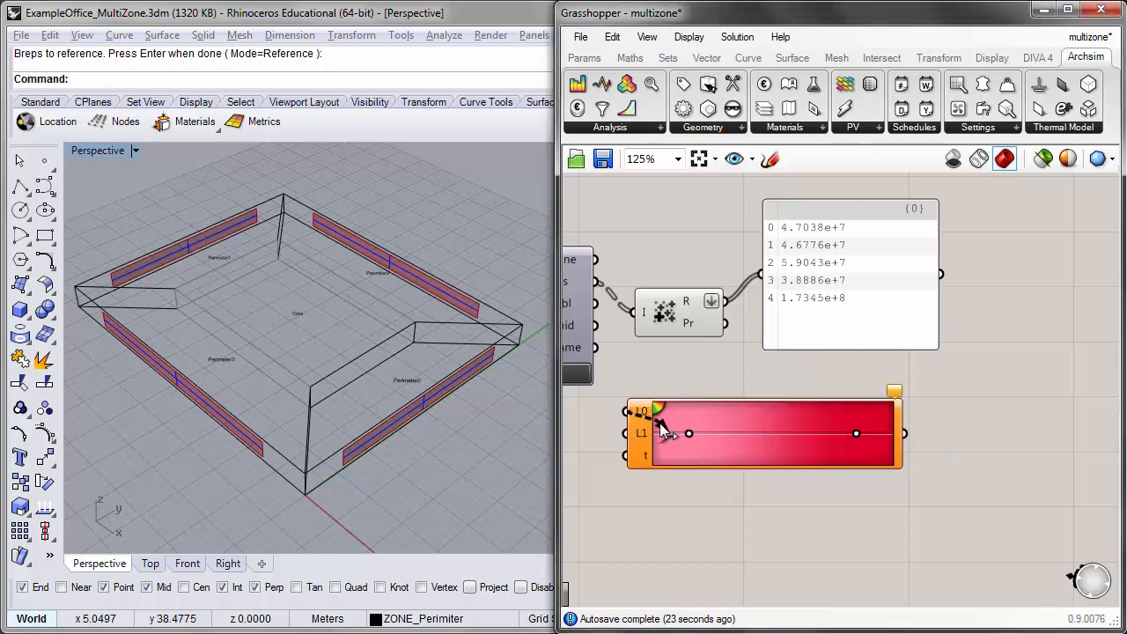
pyautogui.moveTo(709, 414); pyautogui.dragTo(844, 410)
# - Apply the red-yellow-blue preset to the gradient
pyautogui.scroll(1, 817, 412)
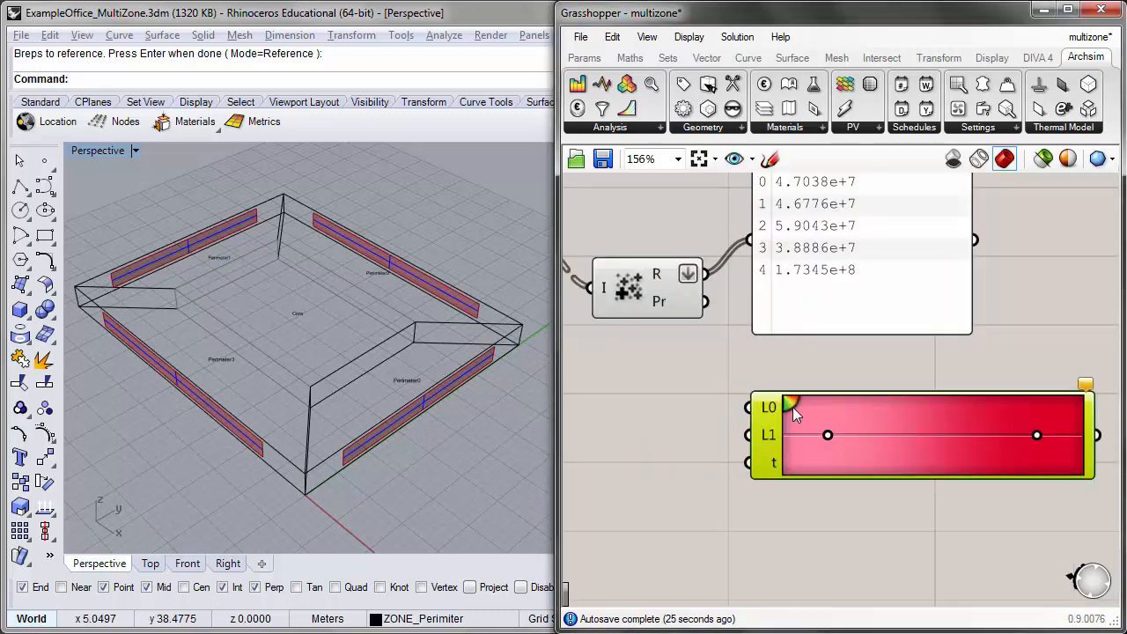
pyautogui.rightClick(793, 407)
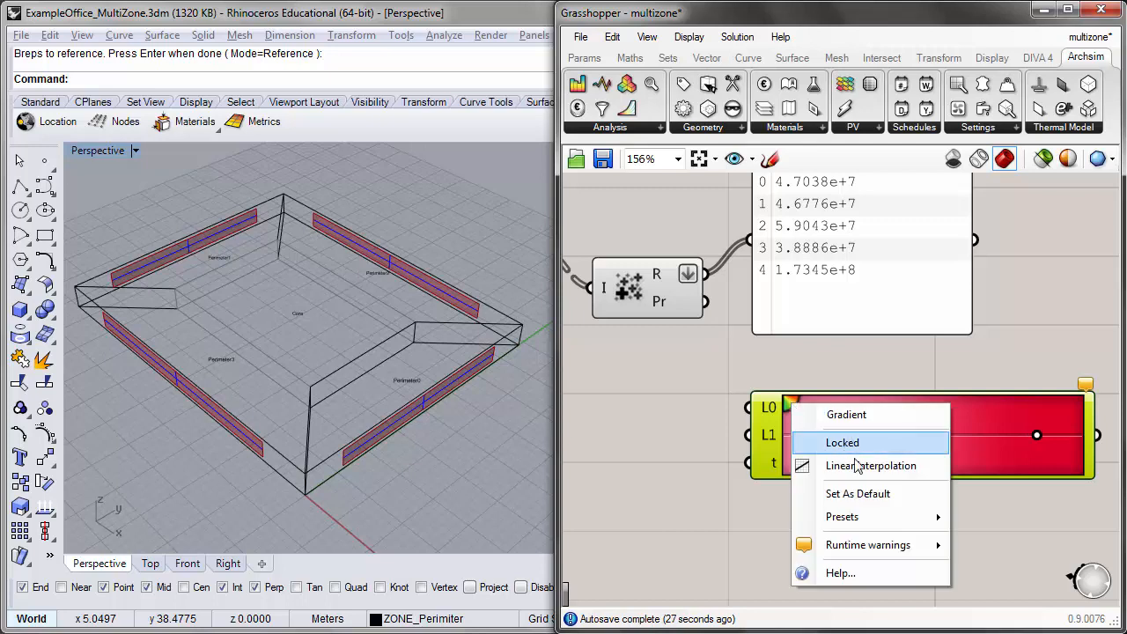
pyautogui.moveTo(843, 522)
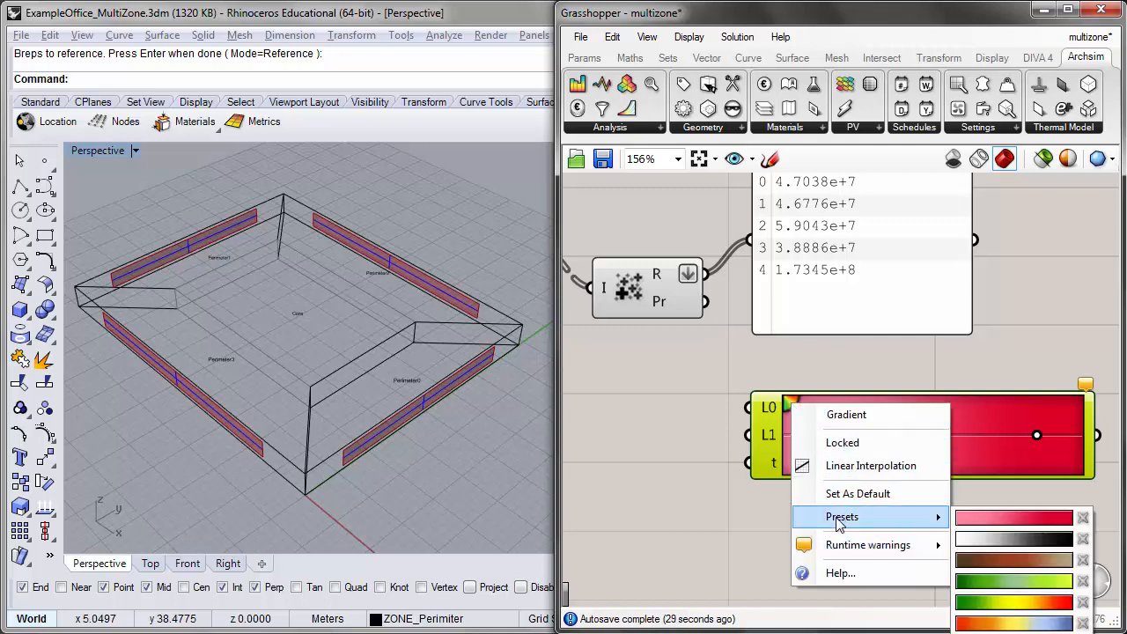
pyautogui.scroll(-1, 828, 516)
pyautogui.moveTo(673, 360); pyautogui.dragTo(637, 343, button='right')
pyautogui.rightClick(786, 270)
pyautogui.moveTo(853, 388)
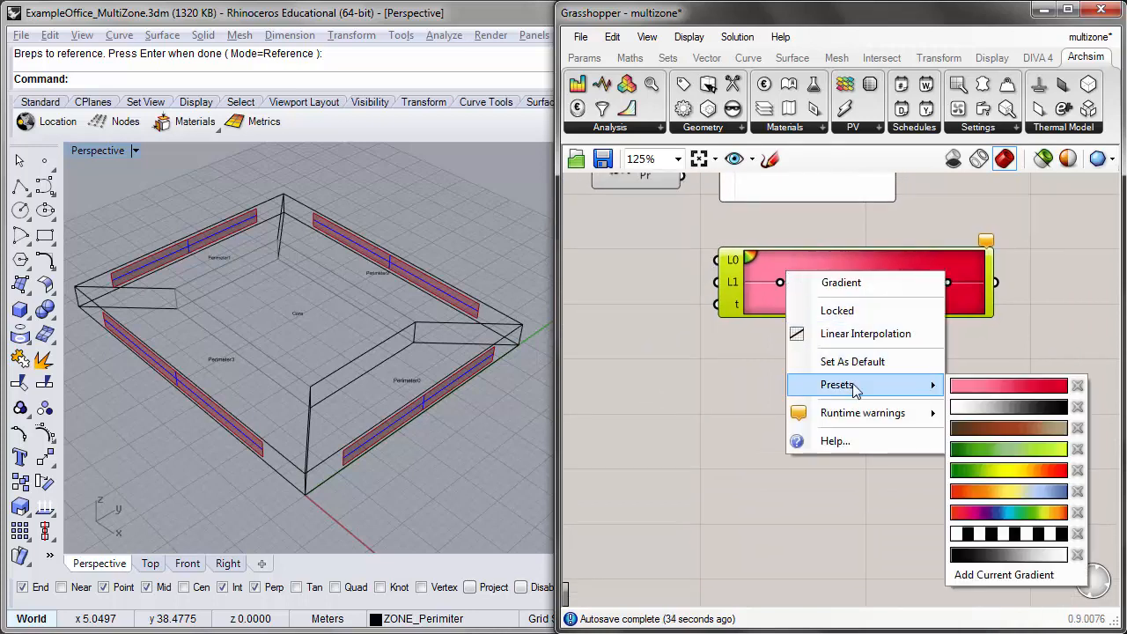
pyautogui.click(1009, 492)
pyautogui.moveTo(758, 342); pyautogui.dragTo(833, 509, button='right')
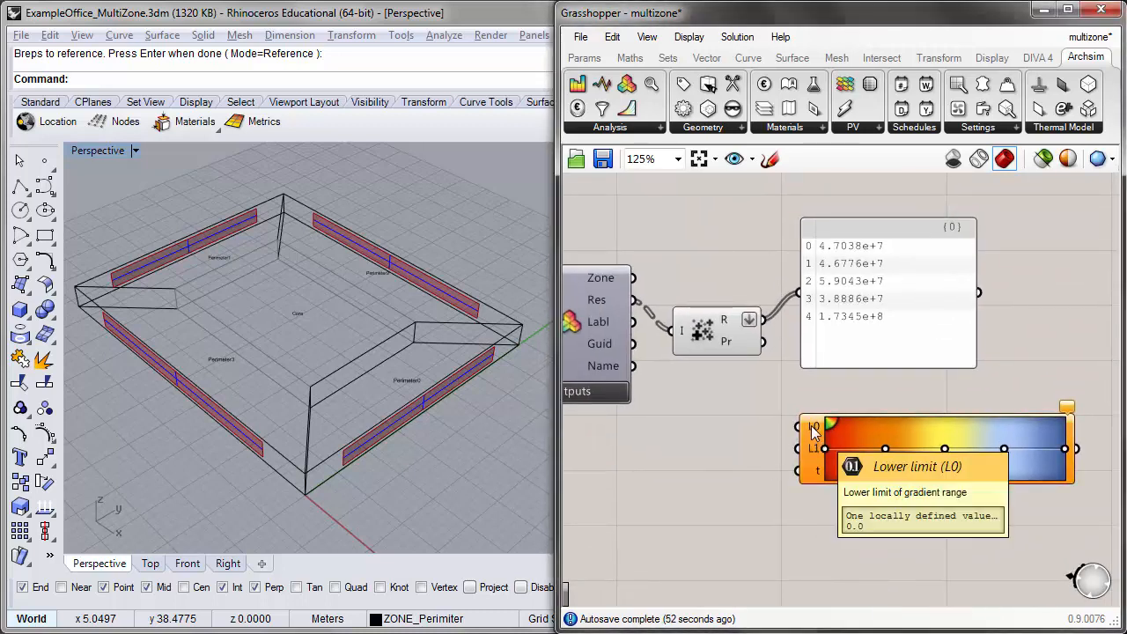
# - Check the gradient's limit inputs and connect the R output of Mass Addition to the gradient's t input
pyautogui.moveTo(813, 431)
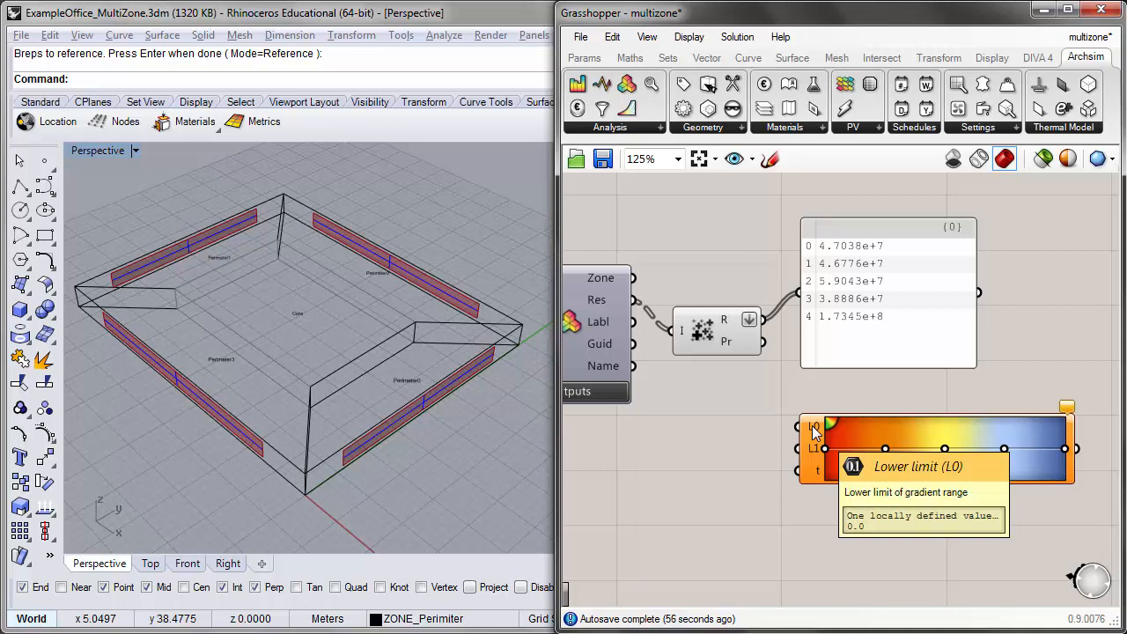
pyautogui.moveTo(815, 451)
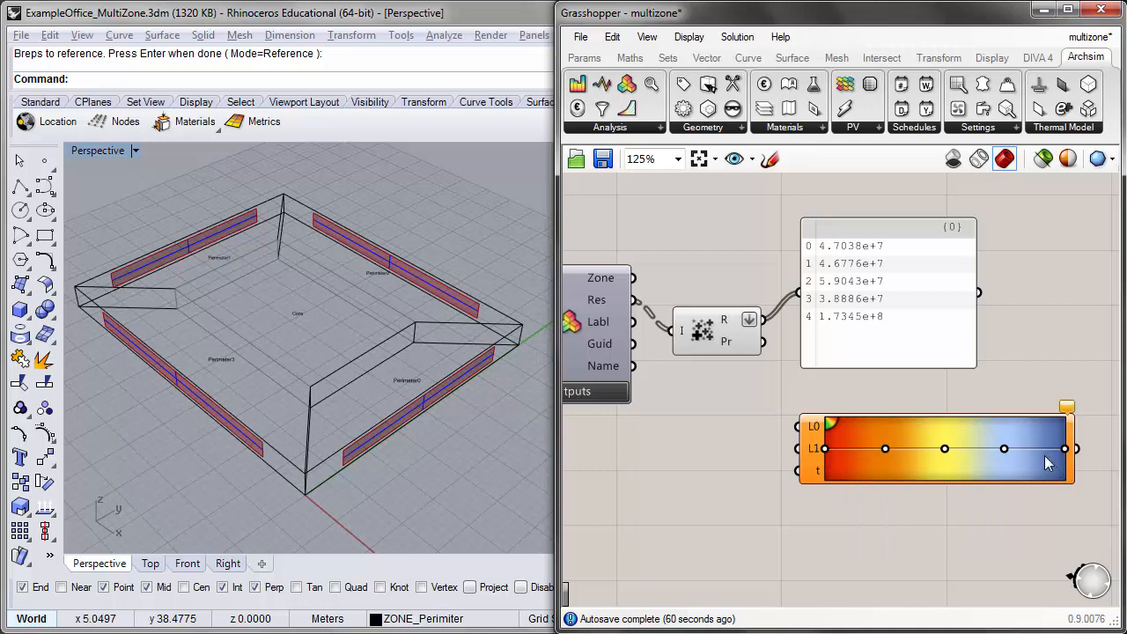
pyautogui.moveTo(818, 477)
pyautogui.moveTo(761, 321); pyautogui.dragTo(799, 472)
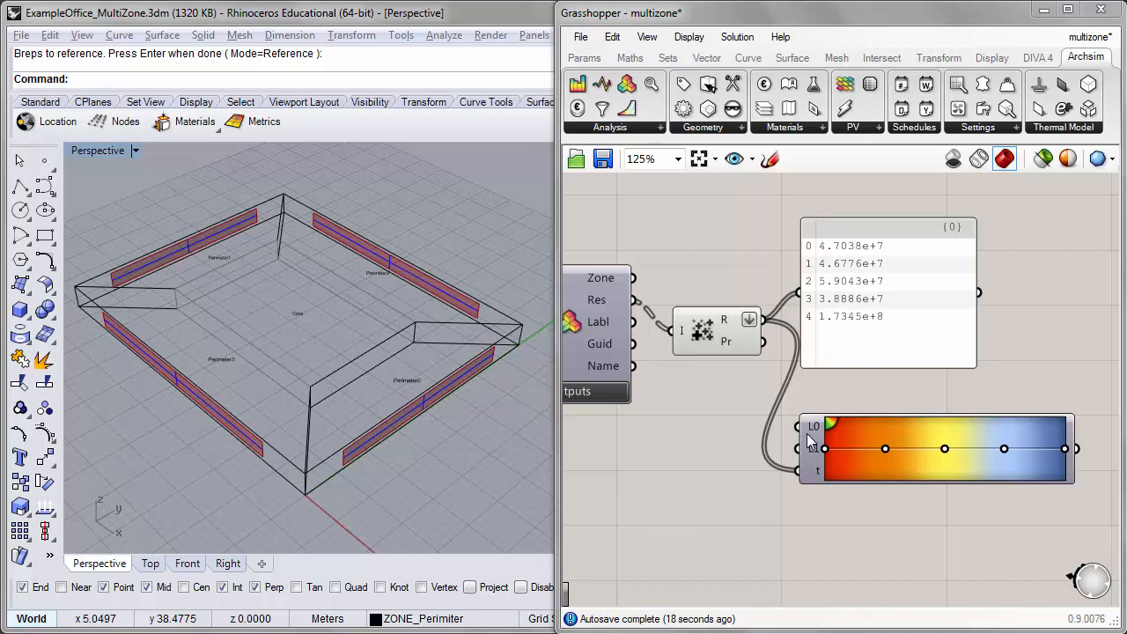
# - Add a Bounds component fed by the R output of Mass Addition, spacing out the gradient and the panel around it
pyautogui.doubleClick(725, 498)
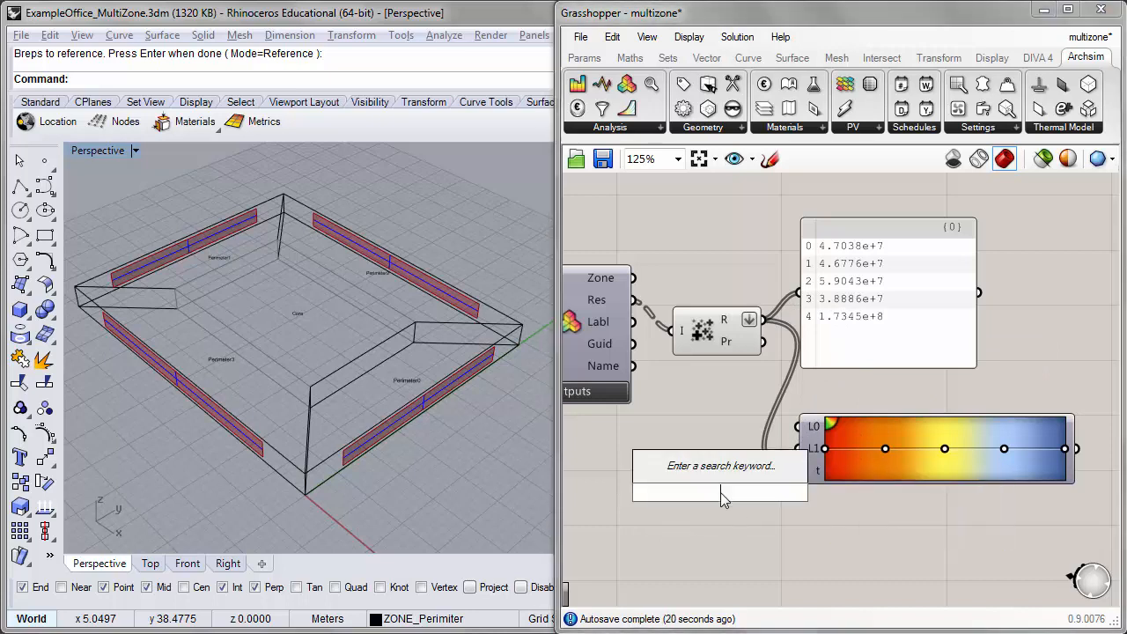
pyautogui.write('Bou')
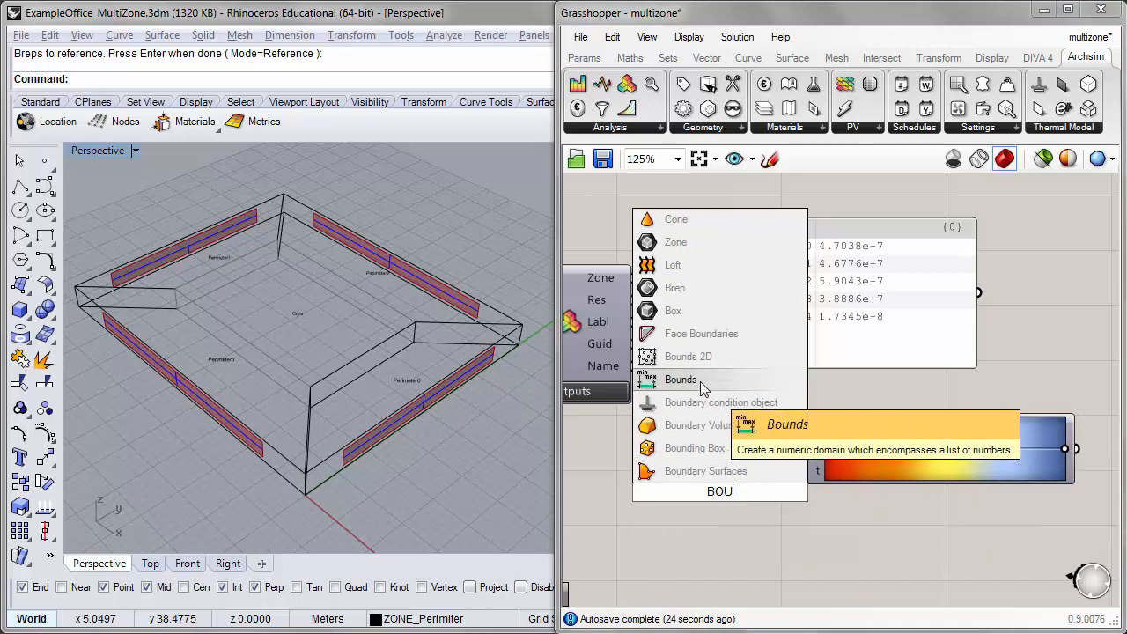
pyautogui.click(701, 381)
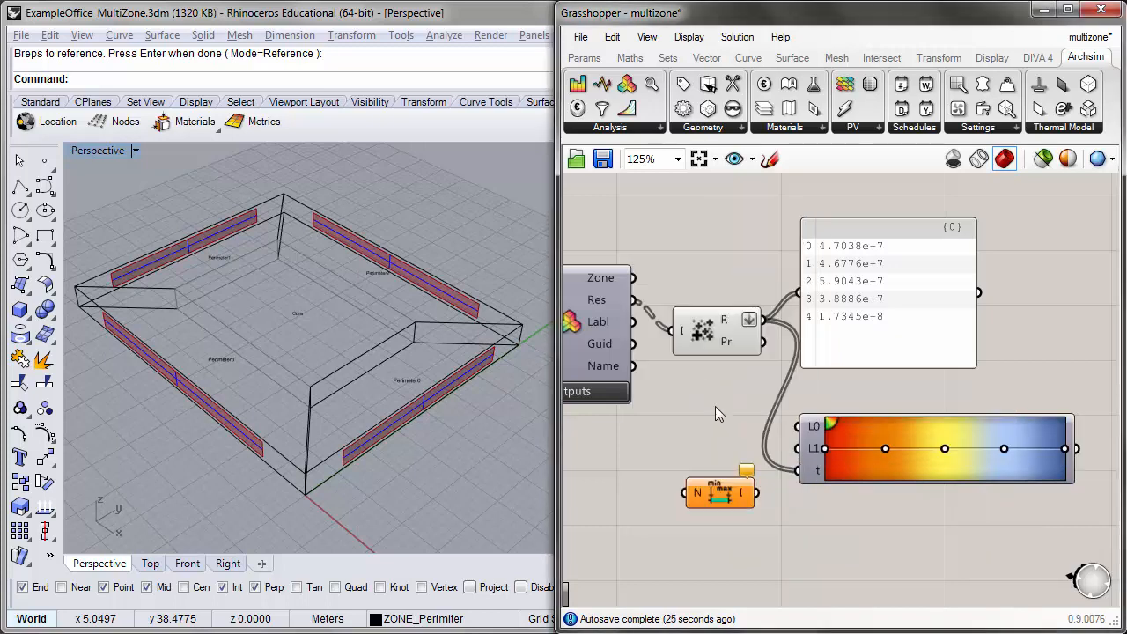
pyautogui.moveTo(718, 492); pyautogui.dragTo(819, 398)
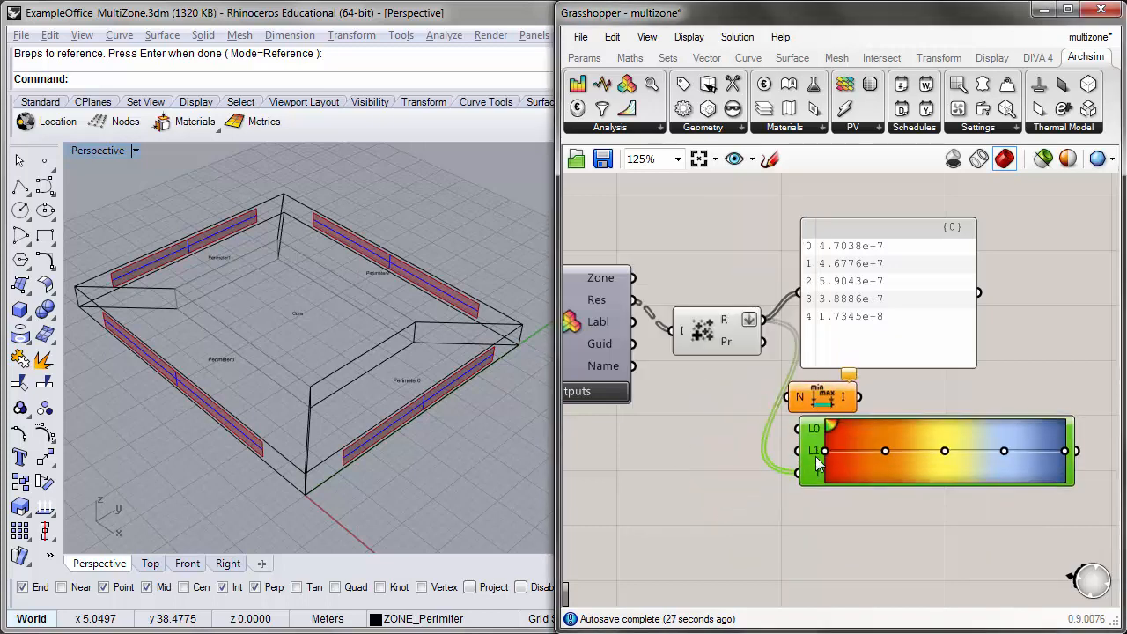
pyautogui.moveTo(817, 445); pyautogui.dragTo(803, 499)
pyautogui.moveTo(763, 320); pyautogui.dragTo(772, 406)
pyautogui.moveTo(819, 367); pyautogui.dragTo(865, 342)
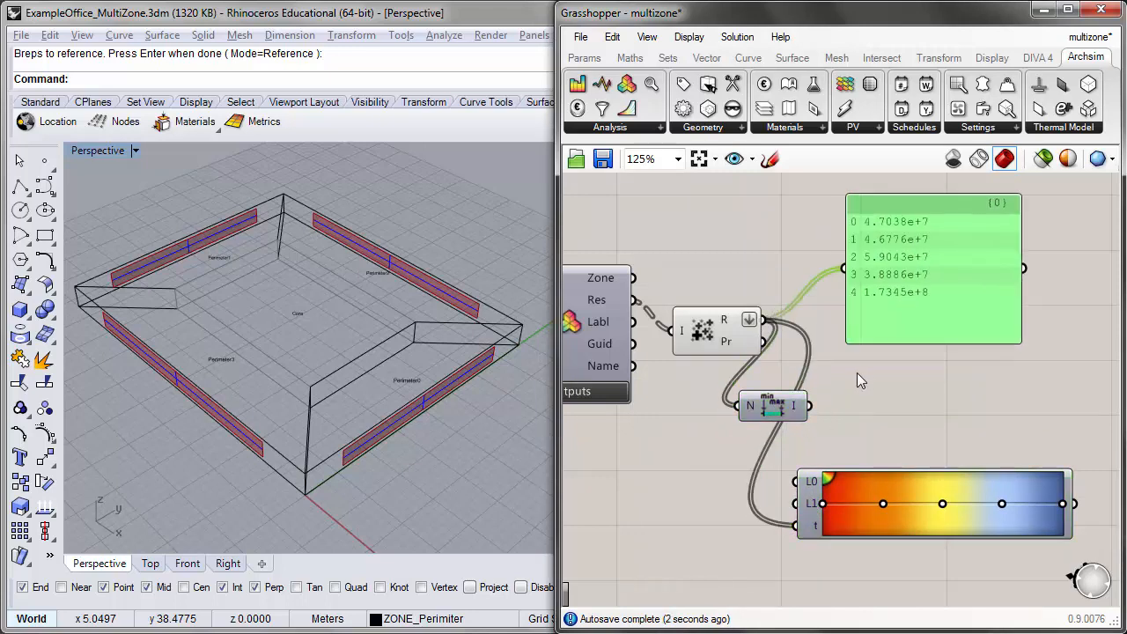
pyautogui.moveTo(798, 407)
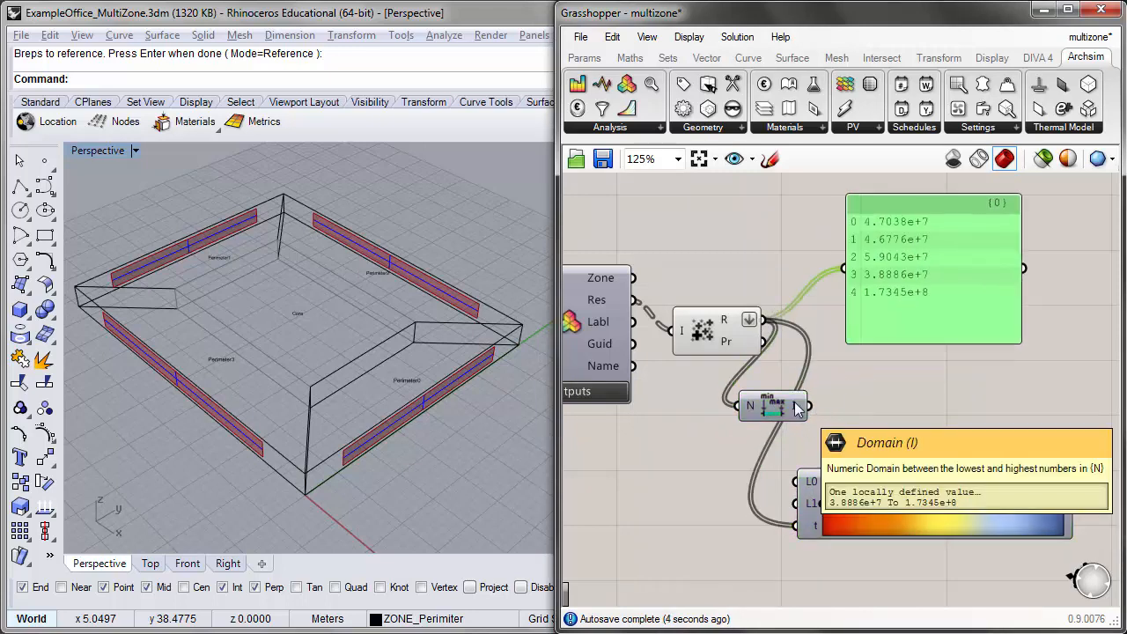
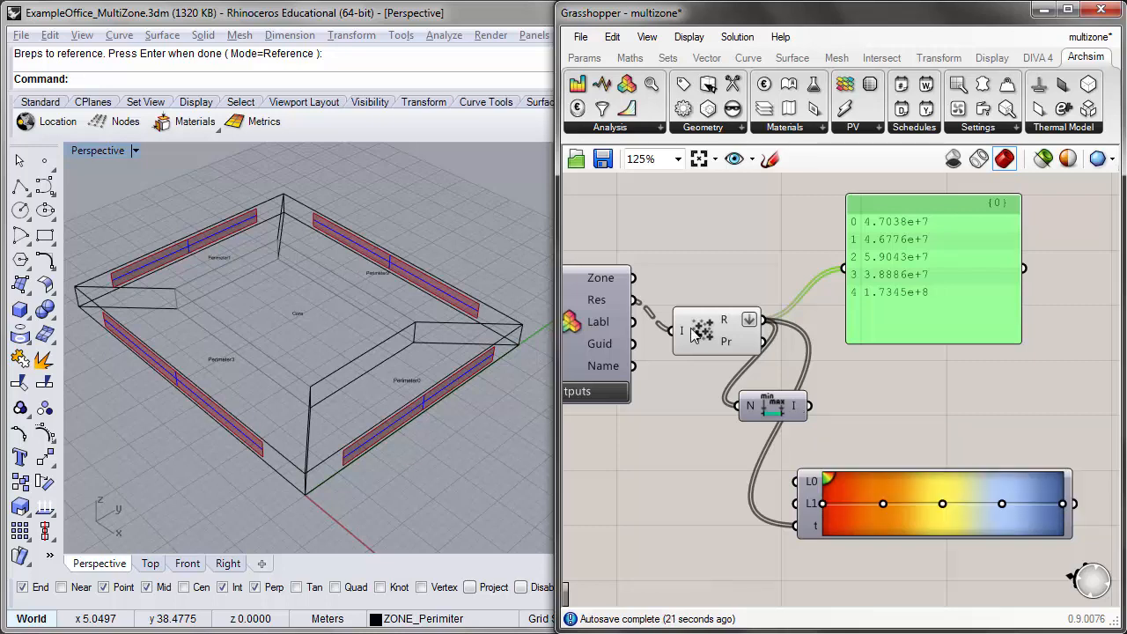
# - Review the zone results component's output selection, keeping Zone Lights Electric Energy and Normalize by floor area on
pyautogui.moveTo(581, 393); pyautogui.dragTo(655, 398, button='right')
pyautogui.click(655, 398)
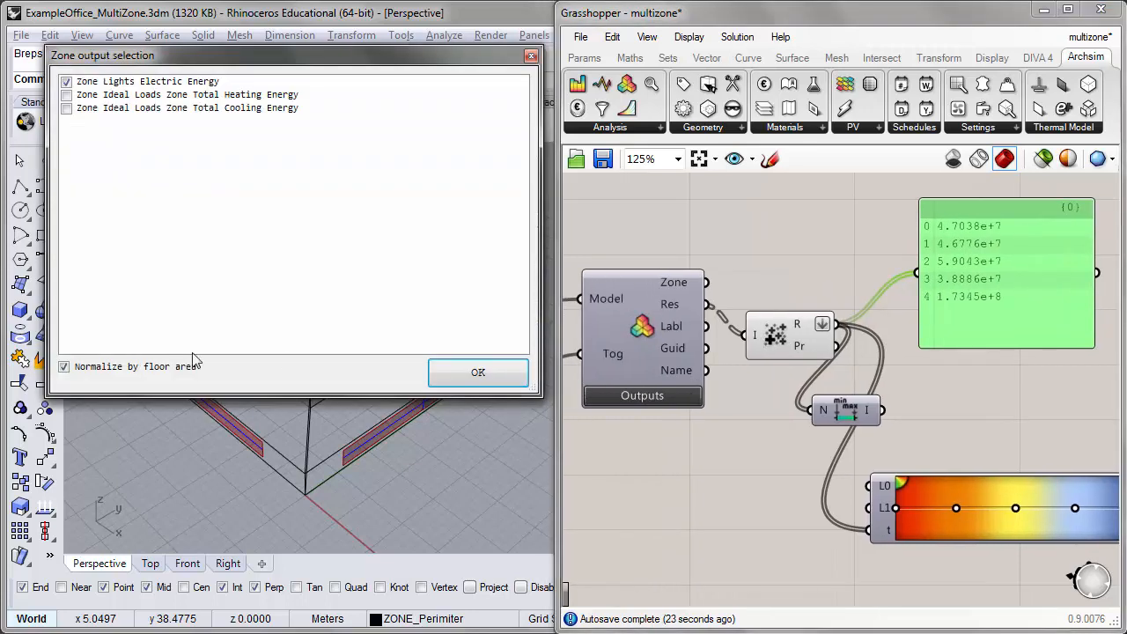
pyautogui.click(466, 375)
pyautogui.moveTo(883, 390); pyautogui.dragTo(815, 378, button='right')
pyautogui.click(846, 370)
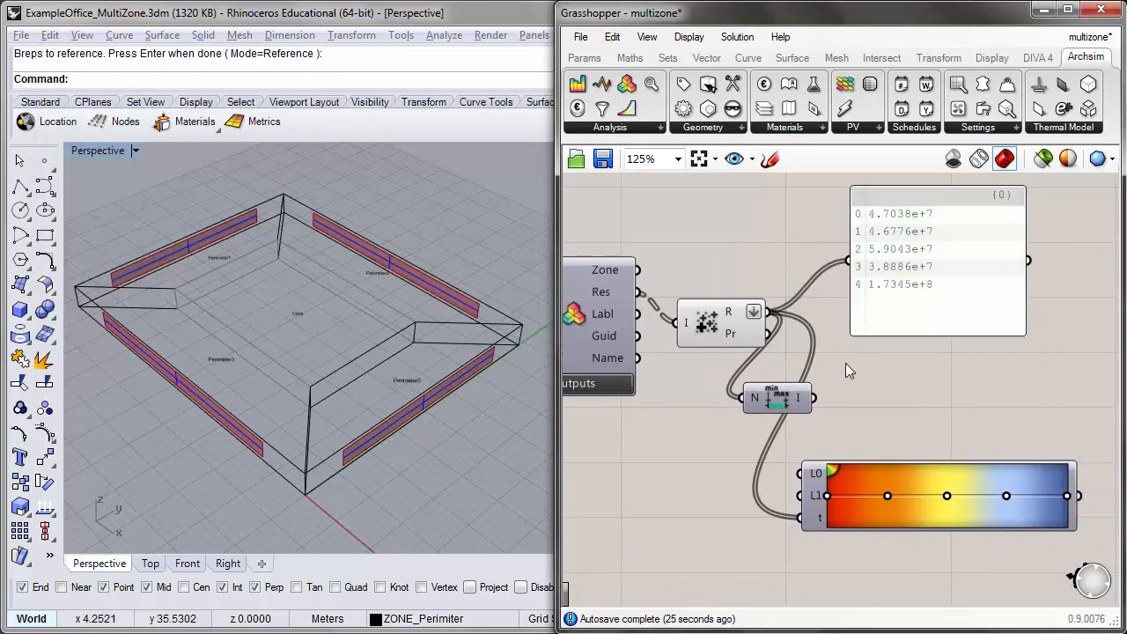
# - Add a Deconstruct Domain component beside Bounds and connect the I output of Bounds to its input
pyautogui.moveTo(780, 403); pyautogui.dragTo(775, 403)
pyautogui.click(835, 390)
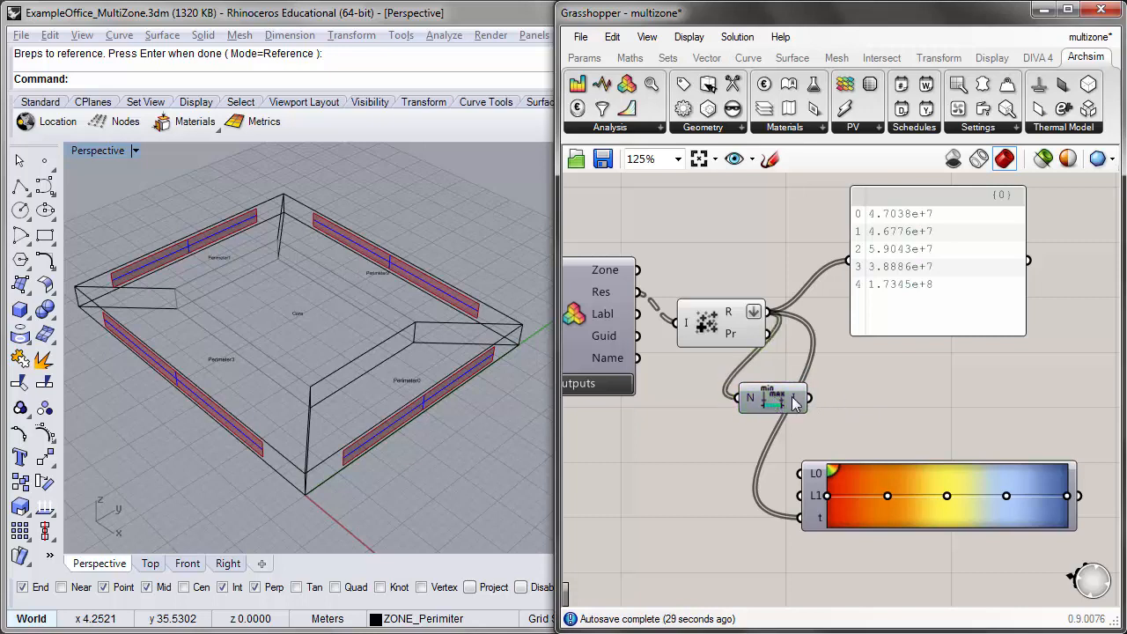
pyautogui.moveTo(795, 403)
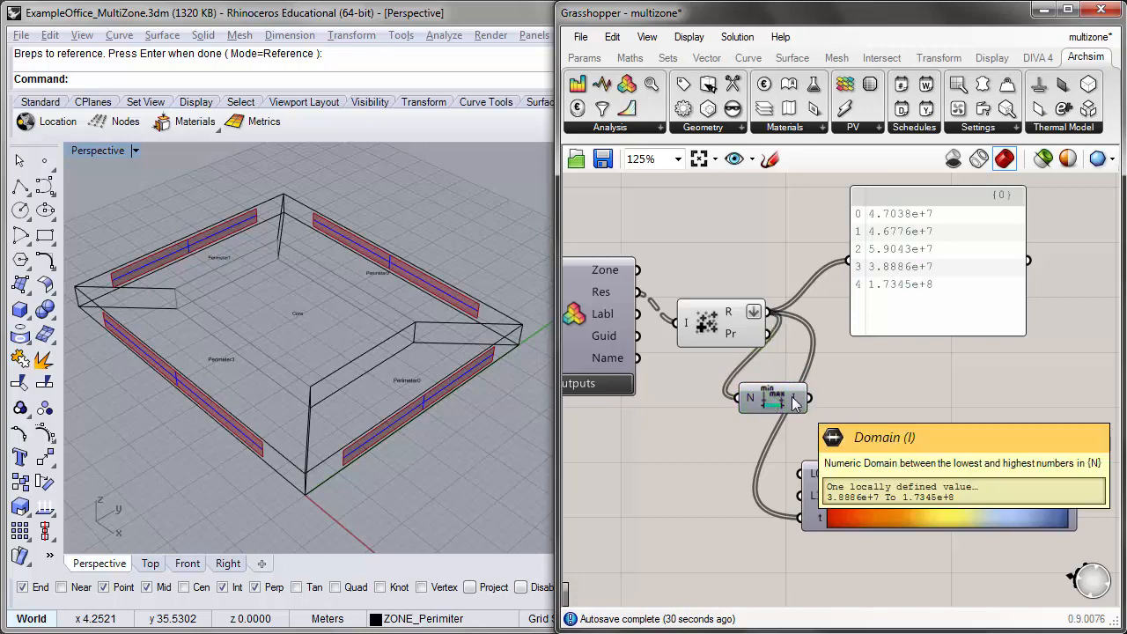
pyautogui.doubleClick(839, 373)
pyautogui.write('DEC')
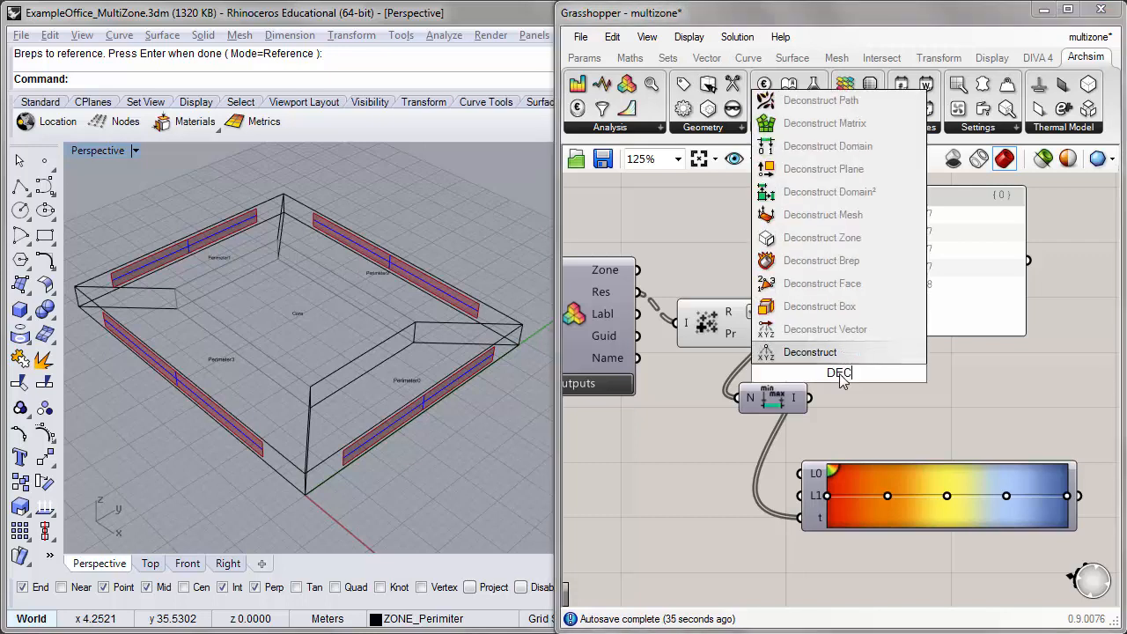
pyautogui.click(799, 154)
pyautogui.moveTo(825, 384); pyautogui.dragTo(885, 384)
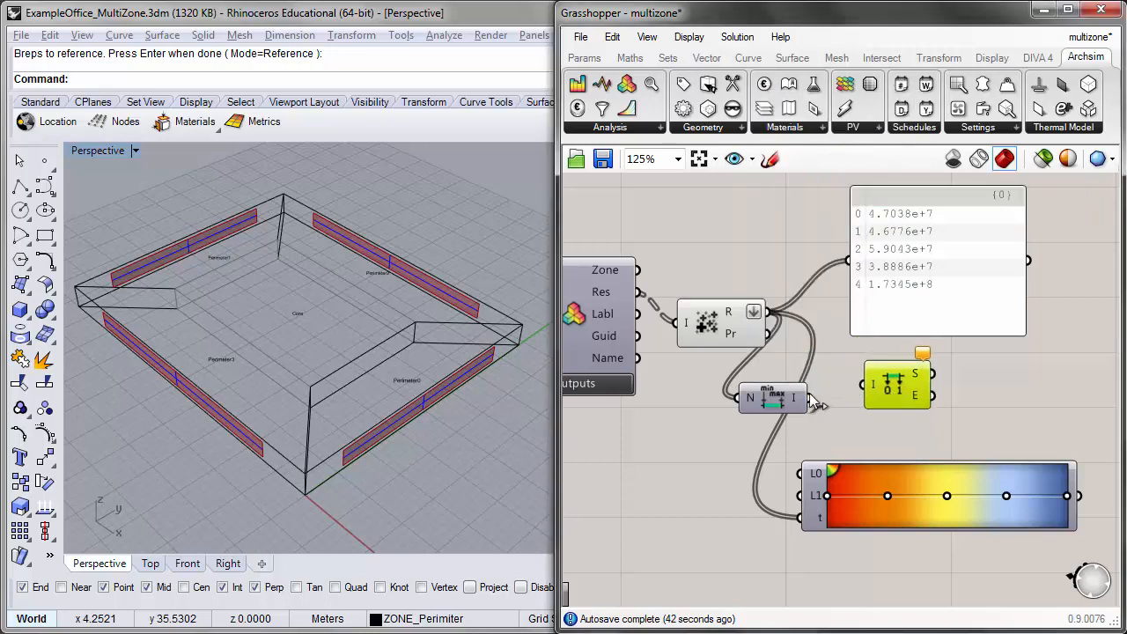
pyautogui.moveTo(808, 398); pyautogui.dragTo(870, 387)
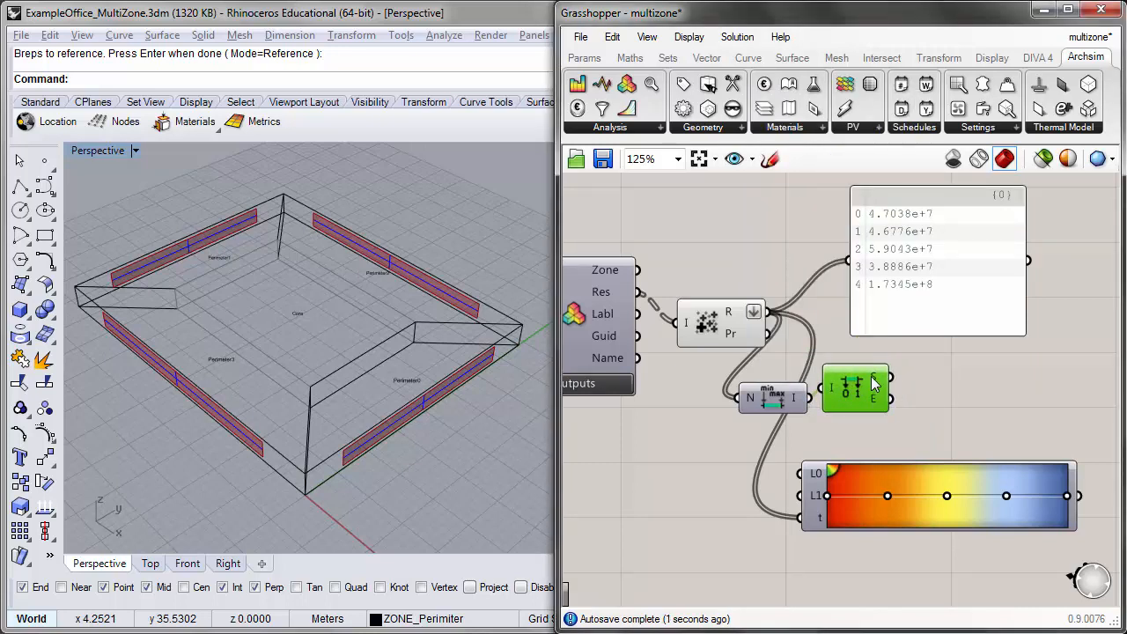
# - Place the gradient beside Deconstruct Domain and connect the S output to L0 and the E output to L1
pyautogui.moveTo(875, 380)
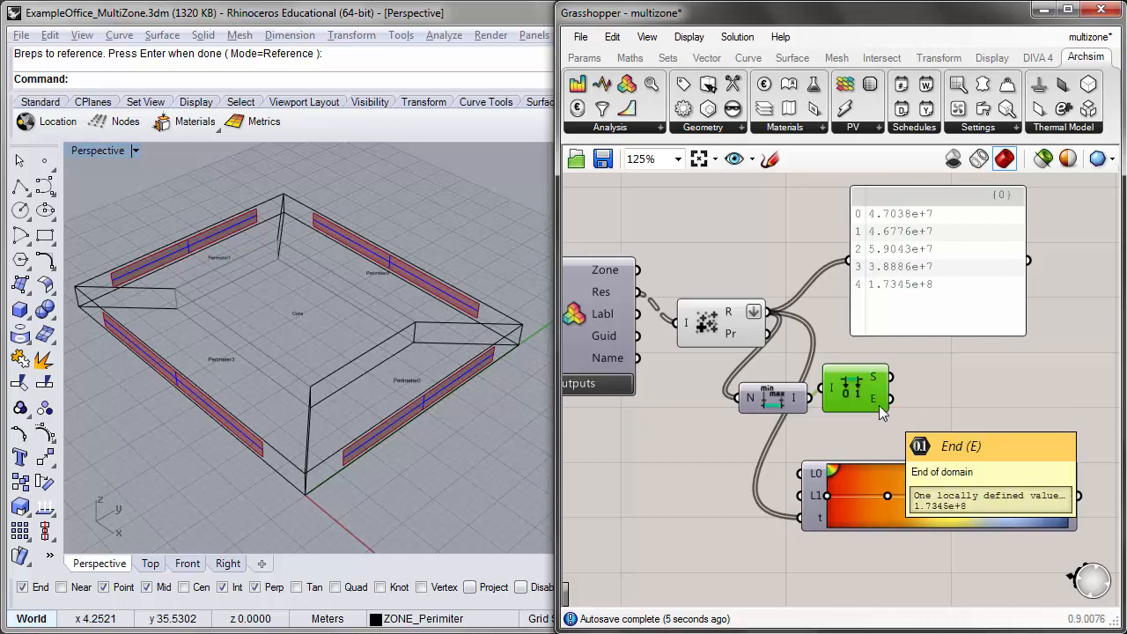
pyautogui.moveTo(875, 402); pyautogui.dragTo(781, 406, button='right')
pyautogui.moveTo(724, 522); pyautogui.dragTo(838, 458)
pyautogui.moveTo(764, 406); pyautogui.dragTo(836, 435)
pyautogui.moveTo(943, 464); pyautogui.dragTo(965, 466)
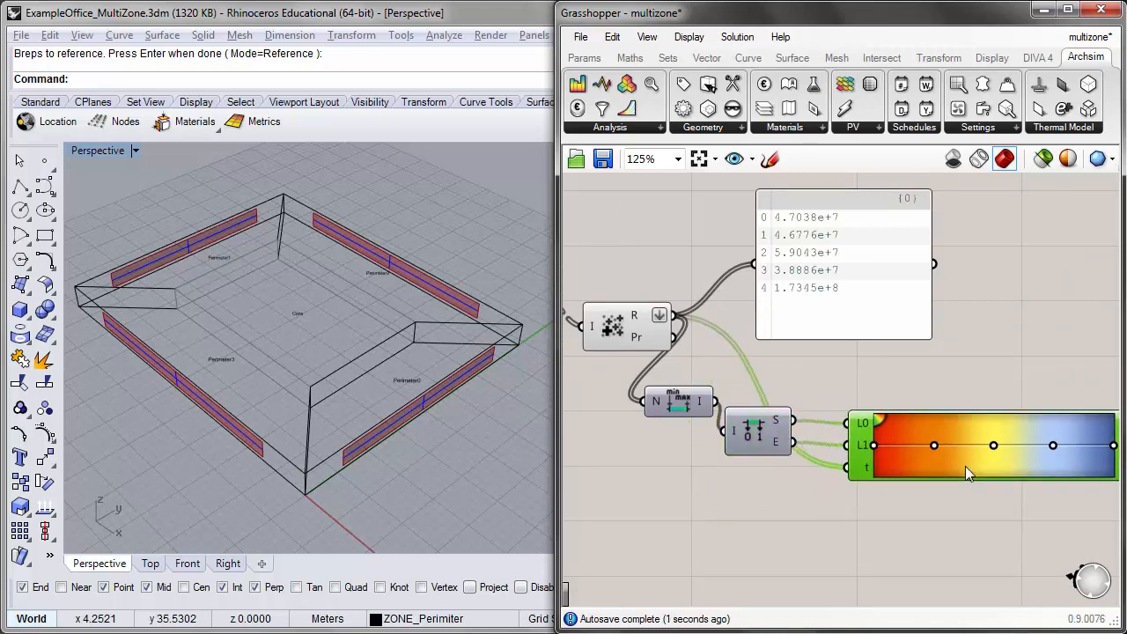
# - Reverse the gradient limits by connecting Deconstruct Domain's E output to L0 and its S output to L1
pyautogui.moveTo(764, 429); pyautogui.dragTo(776, 425)
pyautogui.moveTo(802, 489); pyautogui.dragTo(785, 496, button='right')
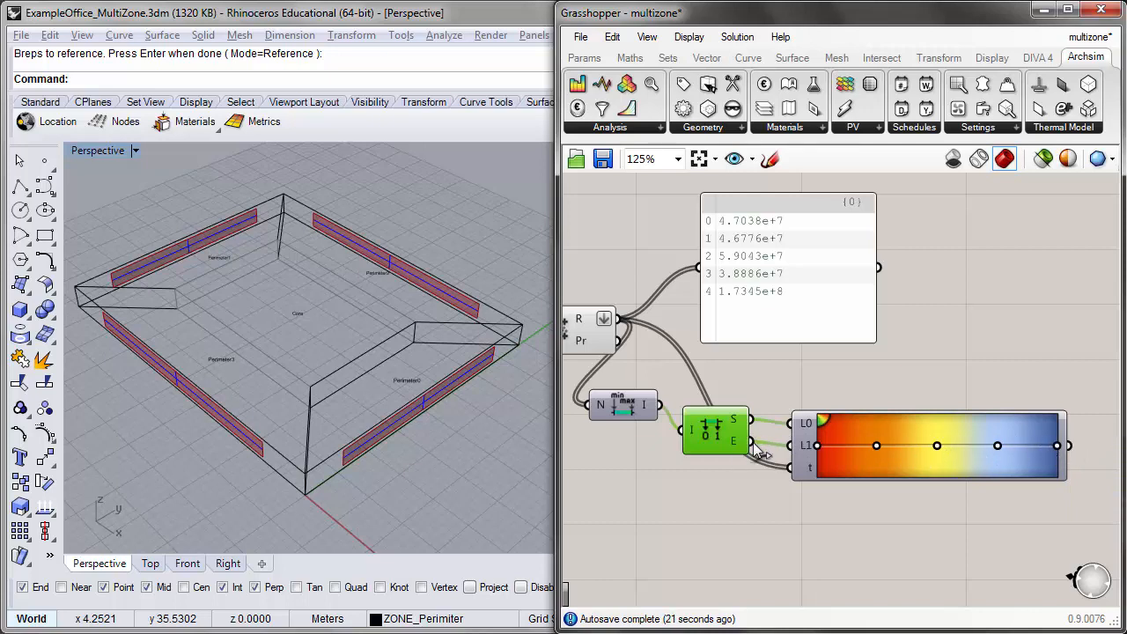
pyautogui.moveTo(751, 442); pyautogui.dragTo(800, 424)
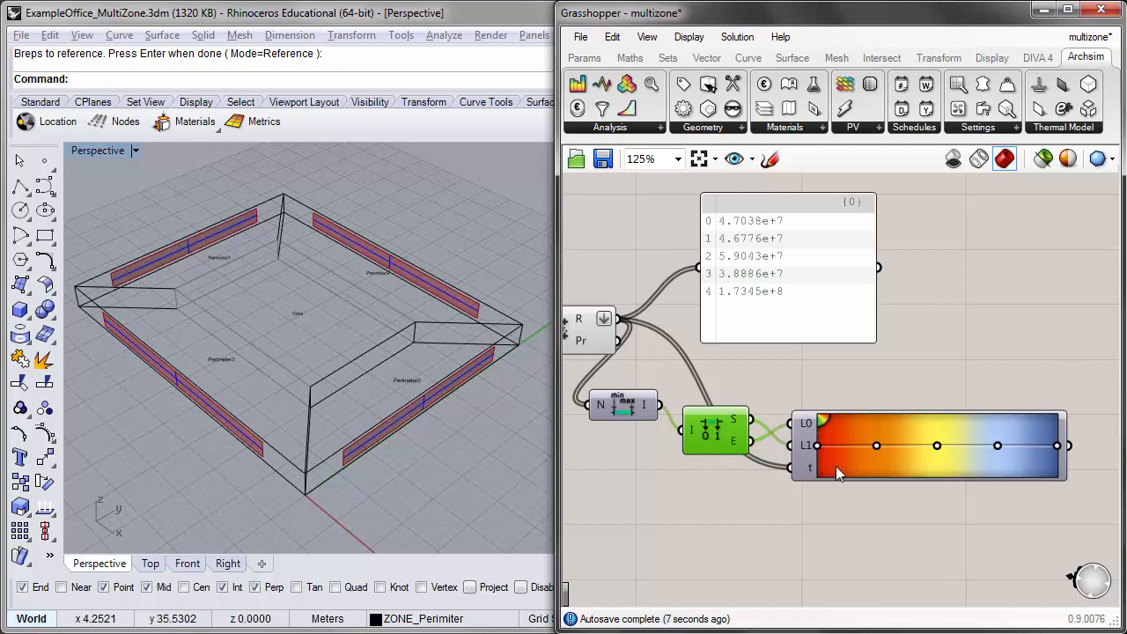
pyautogui.click(820, 375)
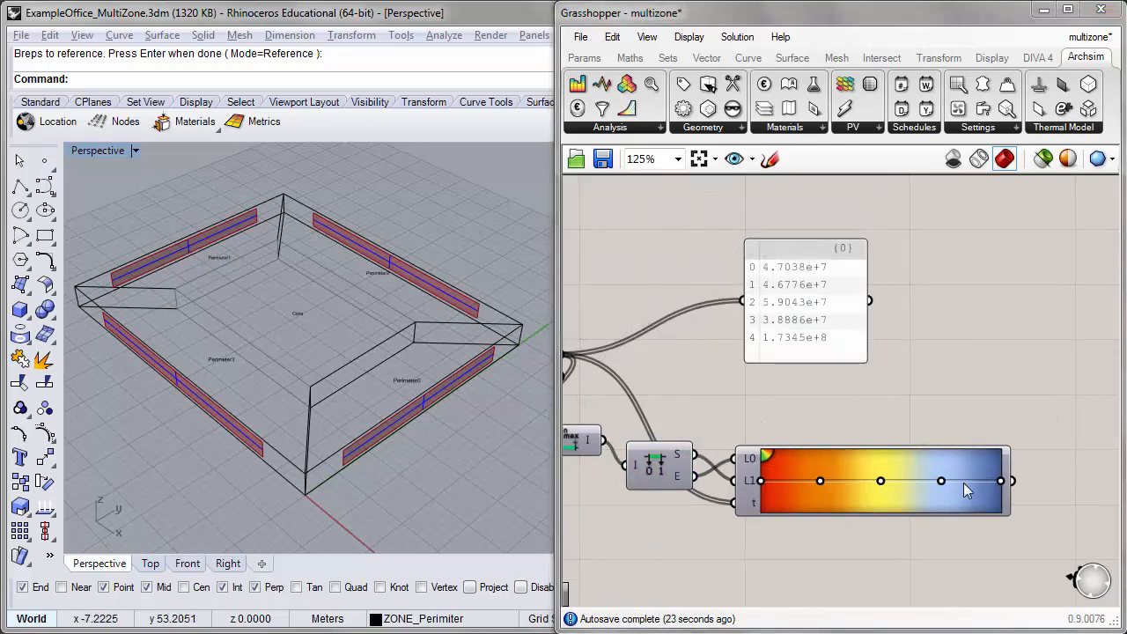
# - Add a Custom Preview component beyond the gradient and connect the gradient's output to its S input
pyautogui.moveTo(944, 389); pyautogui.dragTo(852, 373, button='right')
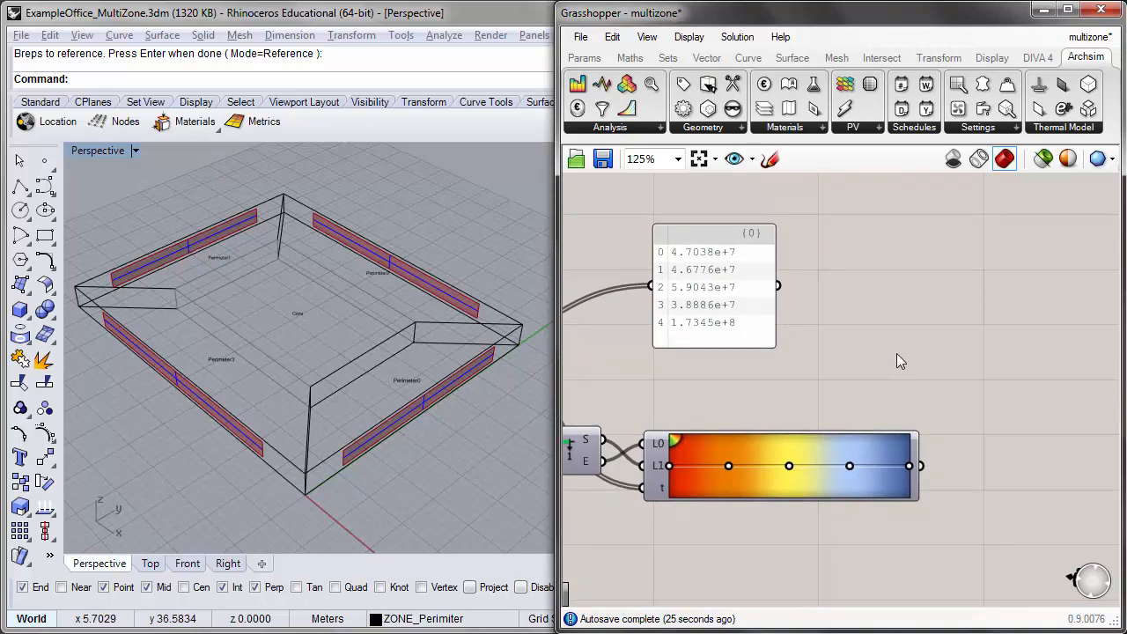
pyautogui.doubleClick(897, 353)
pyautogui.write('cus')
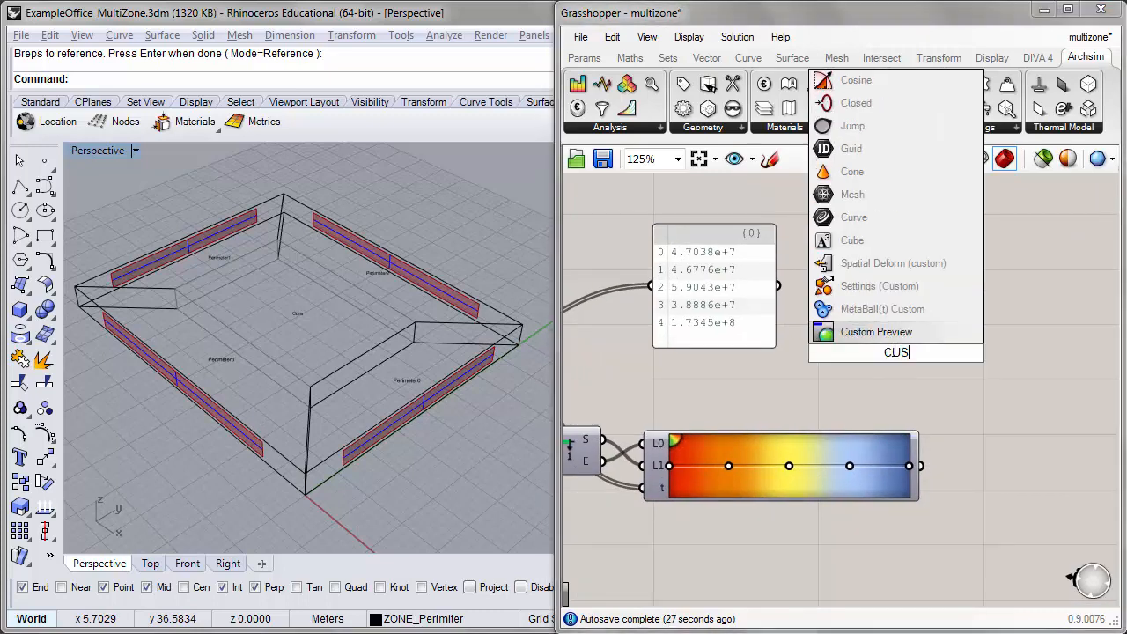
pyautogui.click(845, 334)
pyautogui.moveTo(922, 413); pyautogui.dragTo(867, 405, button='right')
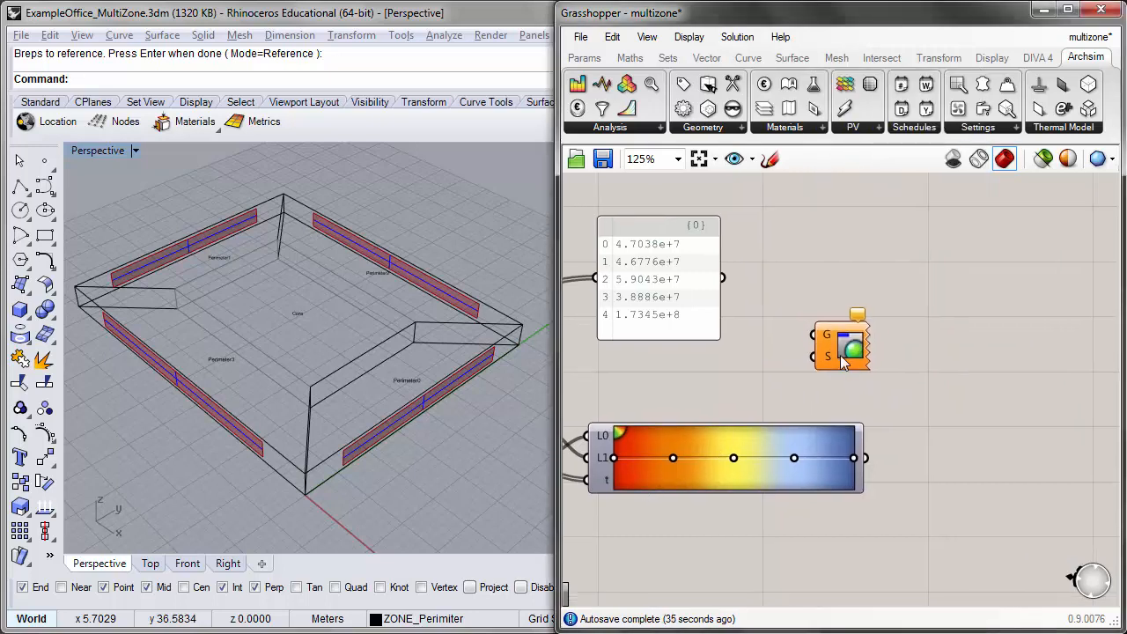
pyautogui.moveTo(850, 350); pyautogui.dragTo(940, 388)
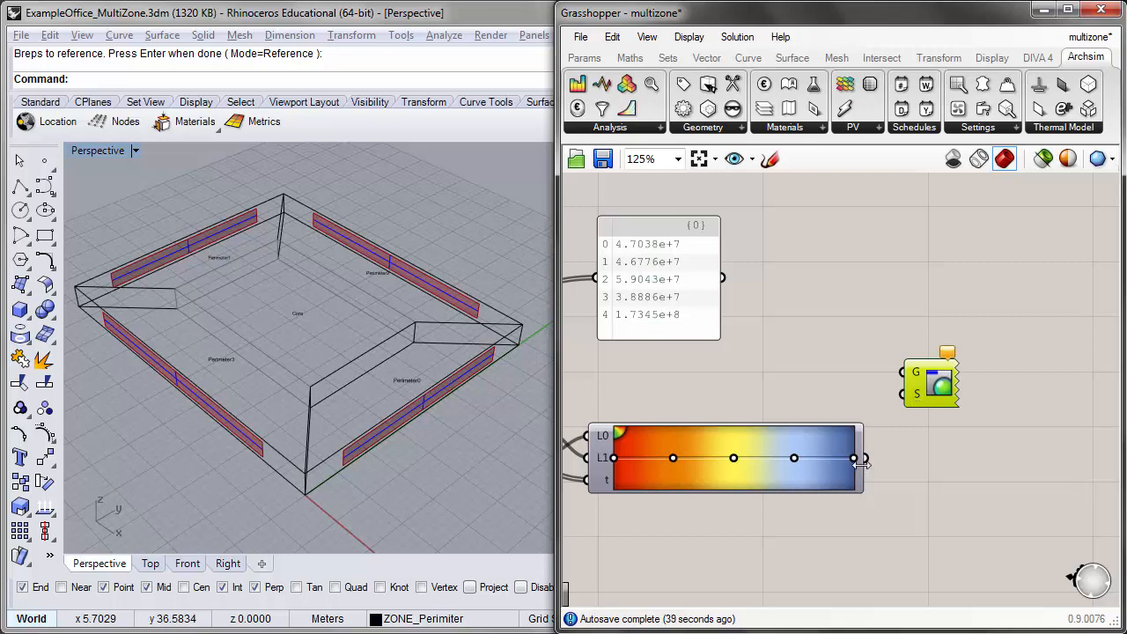
pyautogui.moveTo(865, 457); pyautogui.dragTo(905, 394)
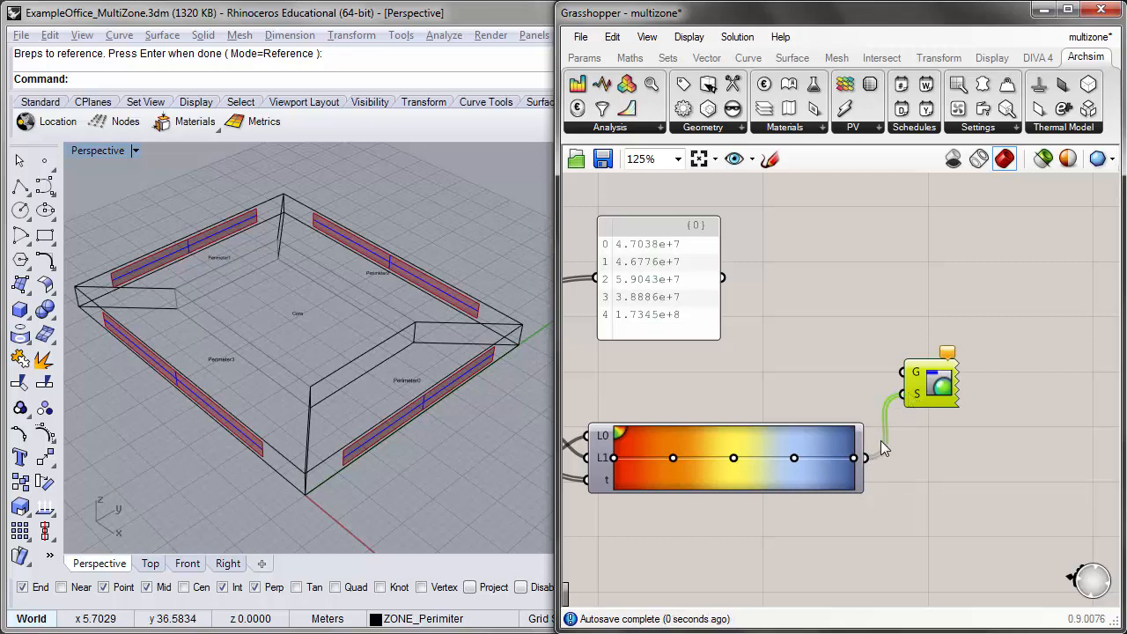
# - Move the totals panel above the gradient's far end and place a duplicate of the panel beside it
pyautogui.moveTo(910, 408); pyautogui.dragTo(962, 429, button='right')
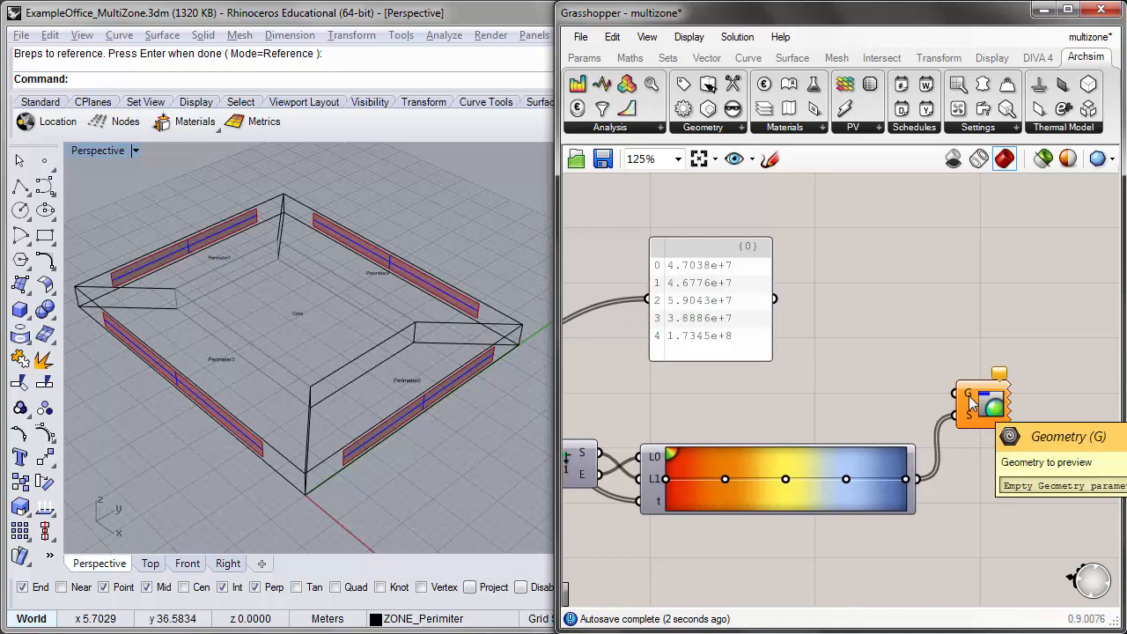
pyautogui.moveTo(816, 362); pyautogui.dragTo(813, 385, button='right')
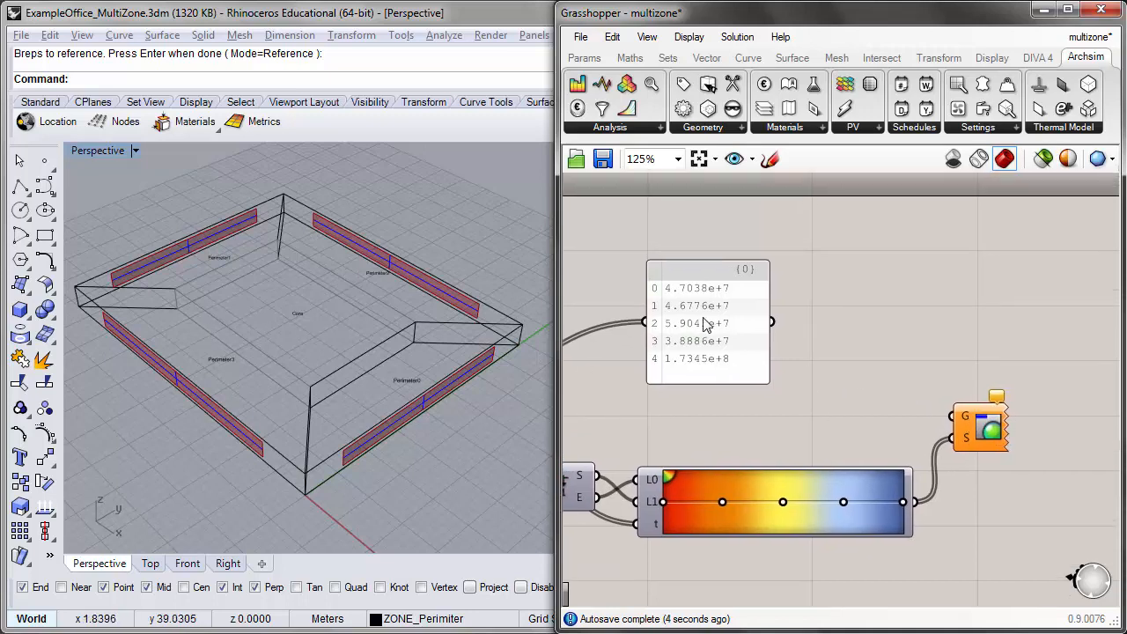
pyautogui.moveTo(704, 319); pyautogui.dragTo(793, 319)
pyautogui.moveTo(742, 359); pyautogui.dragTo(895, 330, button='right')
pyautogui.moveTo(955, 301); pyautogui.dragTo(846, 284, button='right')
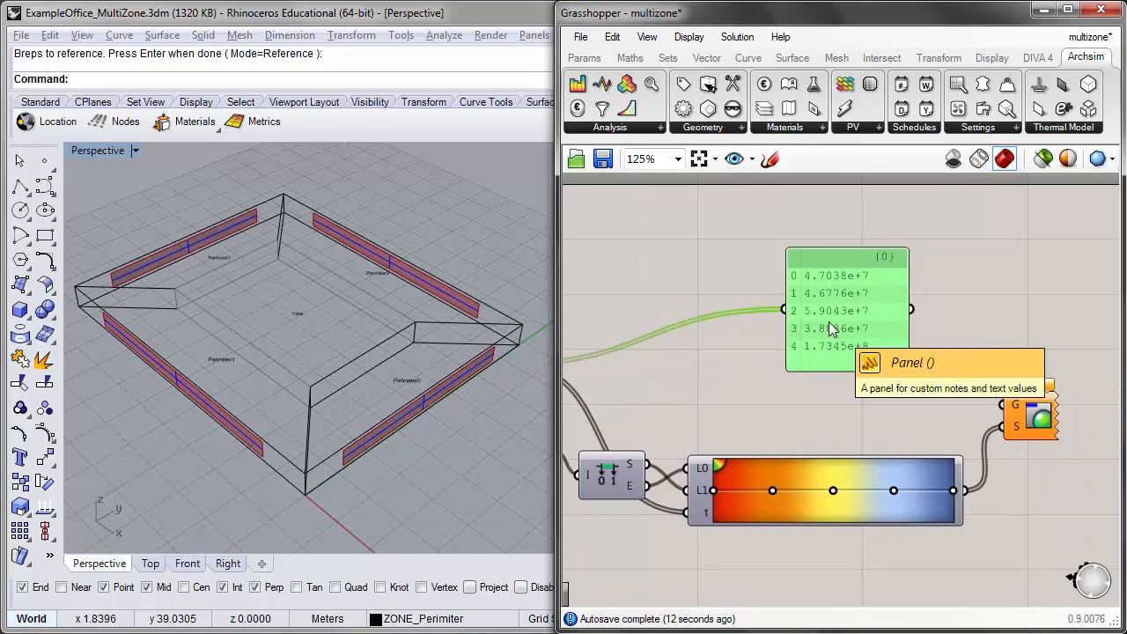
pyautogui.moveTo(830, 328); pyautogui.dragTo(892, 315)
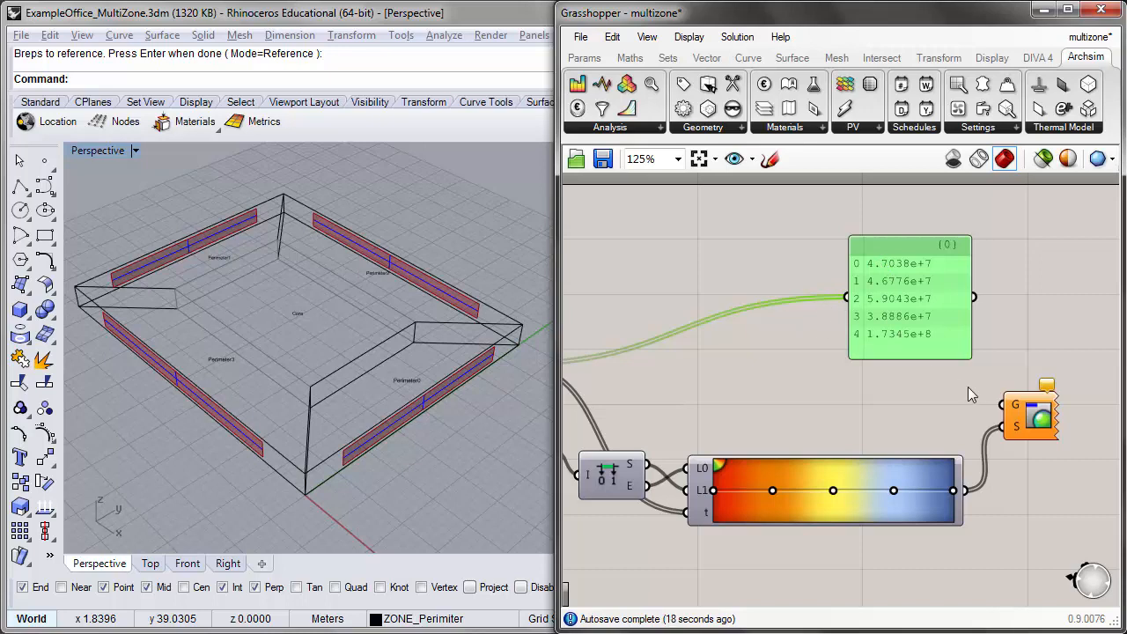
pyautogui.scroll(-1, 946, 315)
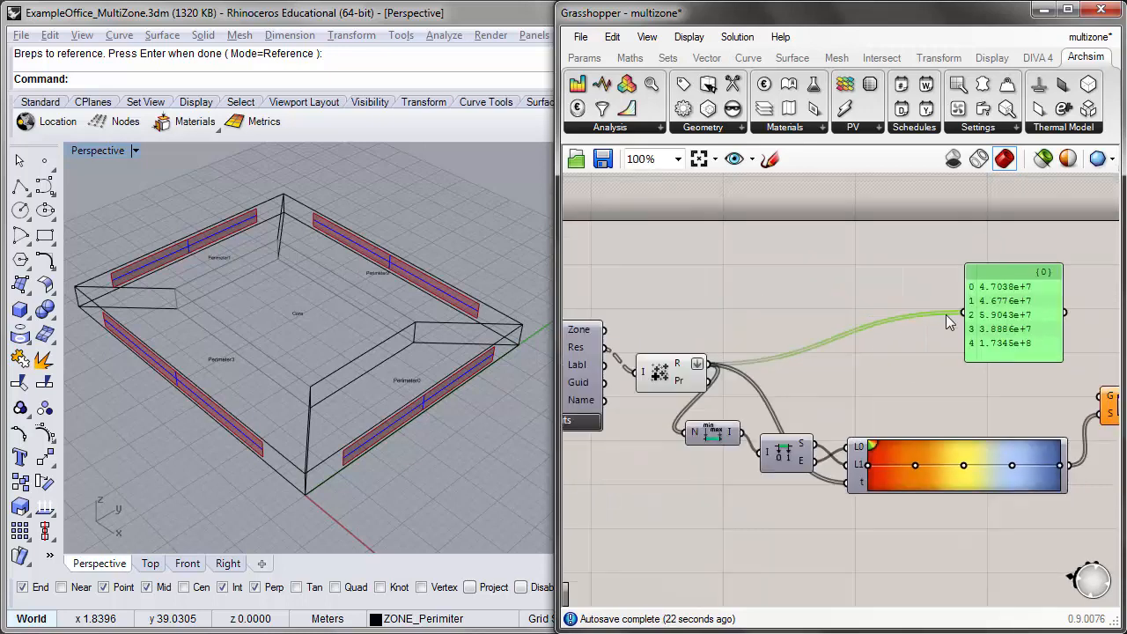
pyautogui.keyDown('alt'); pyautogui.moveTo(978, 317); pyautogui.dragTo(864, 317); pyautogui.keyUp('alt')
# - Connect the Zone output of the zone results component to the panel nearest to it, replacing its totals input
pyautogui.moveTo(736, 314); pyautogui.dragTo(784, 286, button='right')
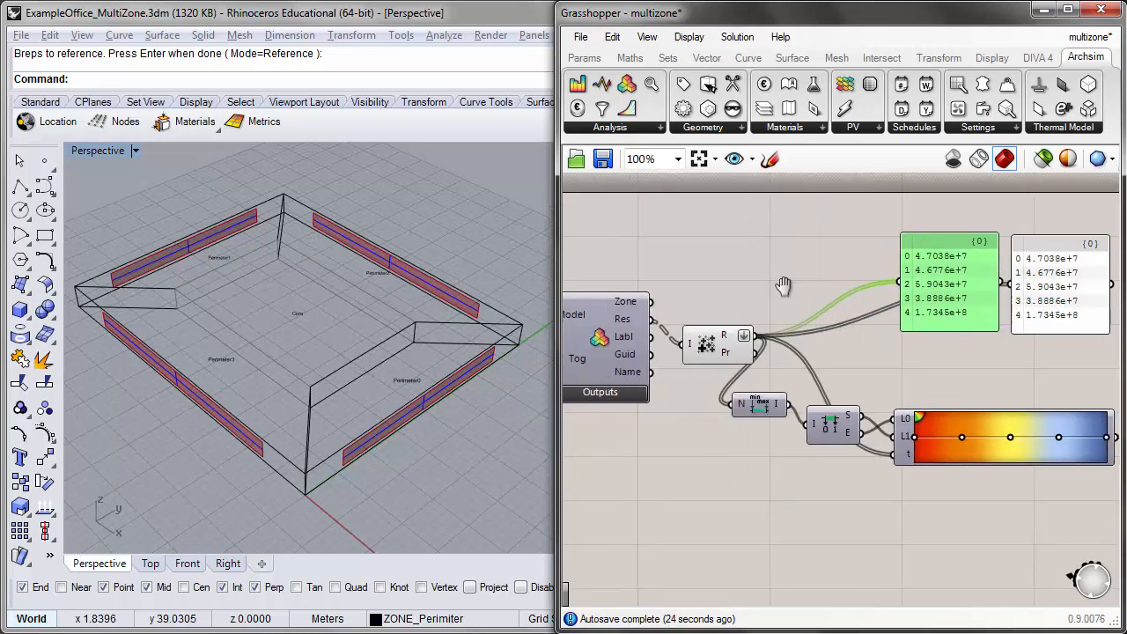
pyautogui.scroll(1, 638, 308)
pyautogui.moveTo(616, 307); pyautogui.dragTo(639, 295)
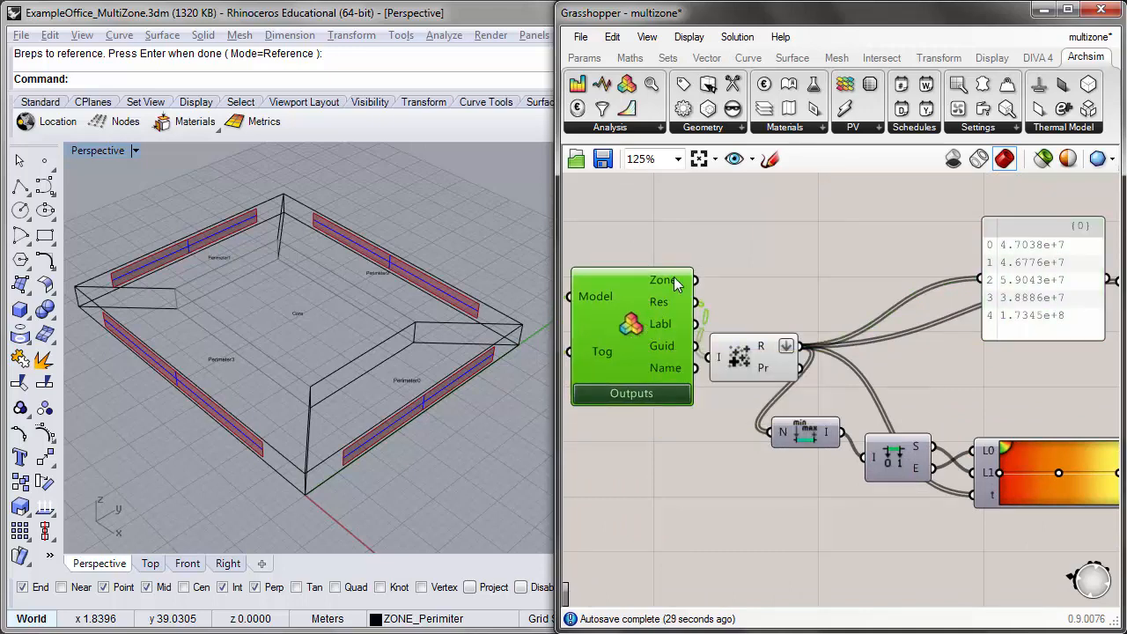
pyautogui.moveTo(696, 281); pyautogui.dragTo(981, 279)
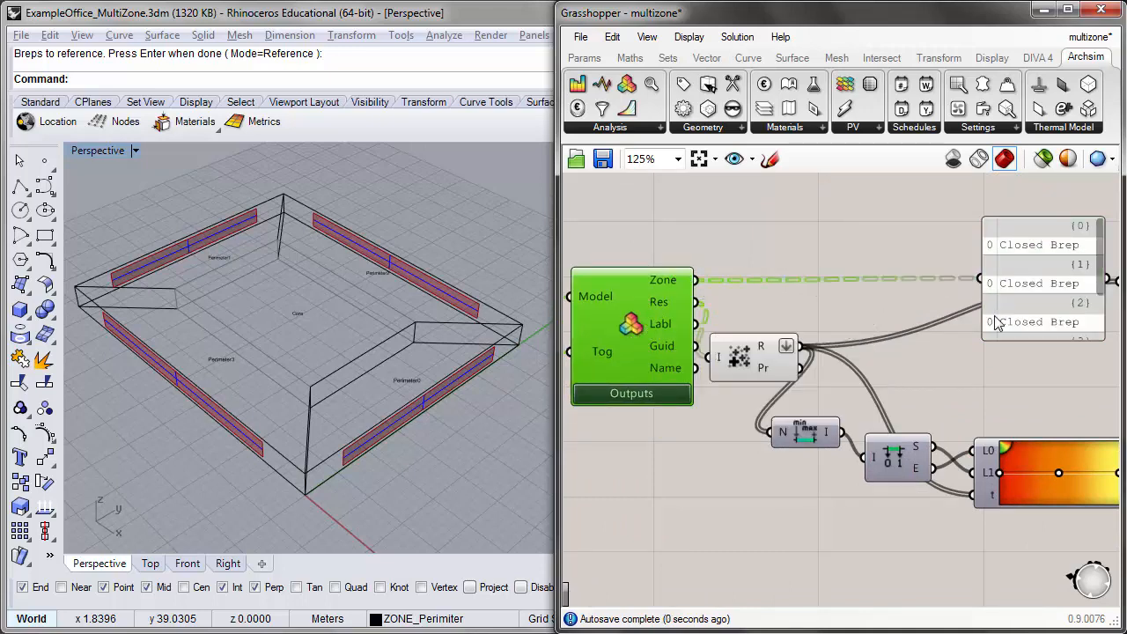
# - Enlarge the zone geometry panel to fit all its branches and arrange it beside the totals panel
pyautogui.moveTo(995, 316); pyautogui.dragTo(855, 328, button='right')
pyautogui.moveTo(867, 349); pyautogui.dragTo(869, 428)
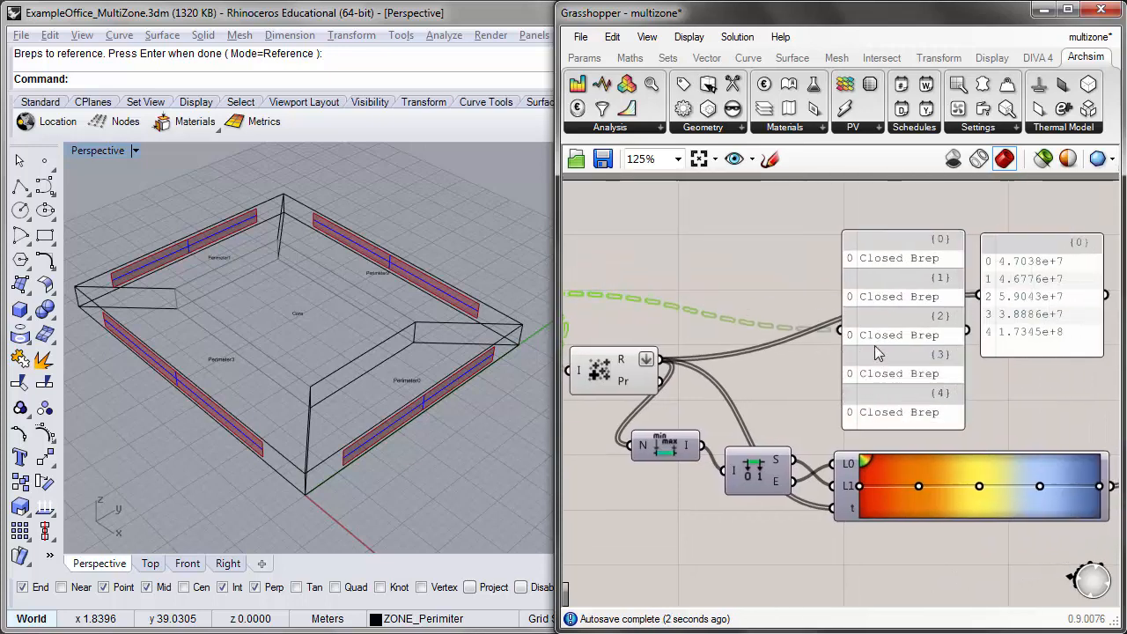
pyautogui.moveTo(880, 354); pyautogui.dragTo(874, 328)
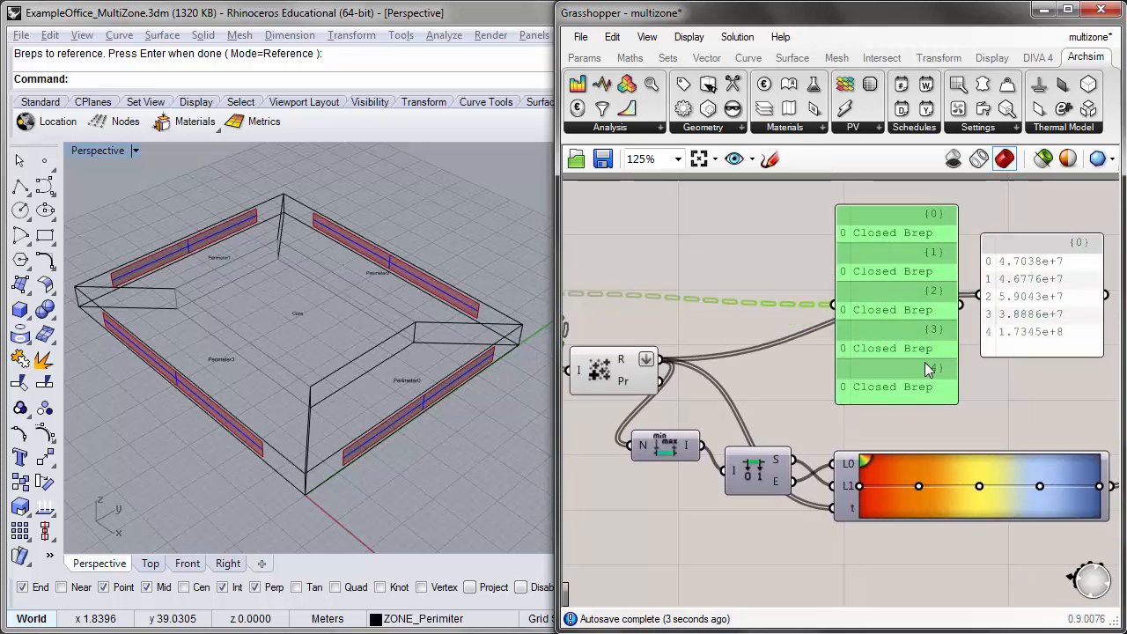
pyautogui.moveTo(1024, 288); pyautogui.dragTo(1027, 281)
pyautogui.moveTo(852, 306); pyautogui.dragTo(995, 311, button='right')
pyautogui.moveTo(901, 309); pyautogui.dragTo(877, 332, button='right')
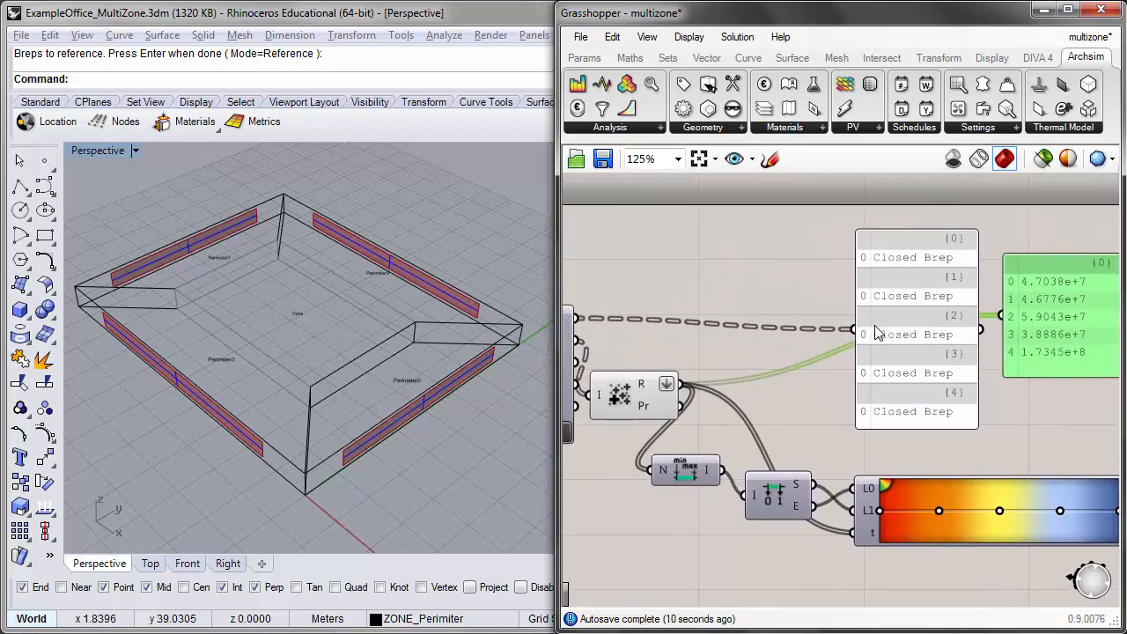
# - Flatten the Zone output of the zone results component
pyautogui.moveTo(614, 329); pyautogui.dragTo(697, 325, button='right')
pyautogui.rightClick(640, 314)
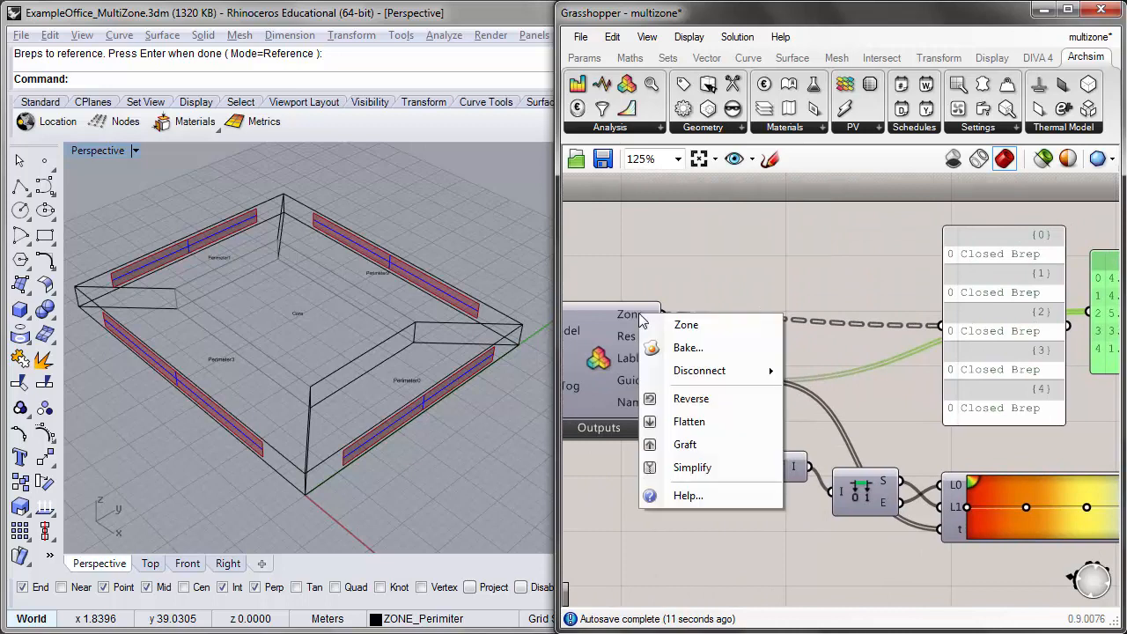
pyautogui.click(704, 424)
pyautogui.moveTo(996, 254); pyautogui.dragTo(911, 352, button='right')
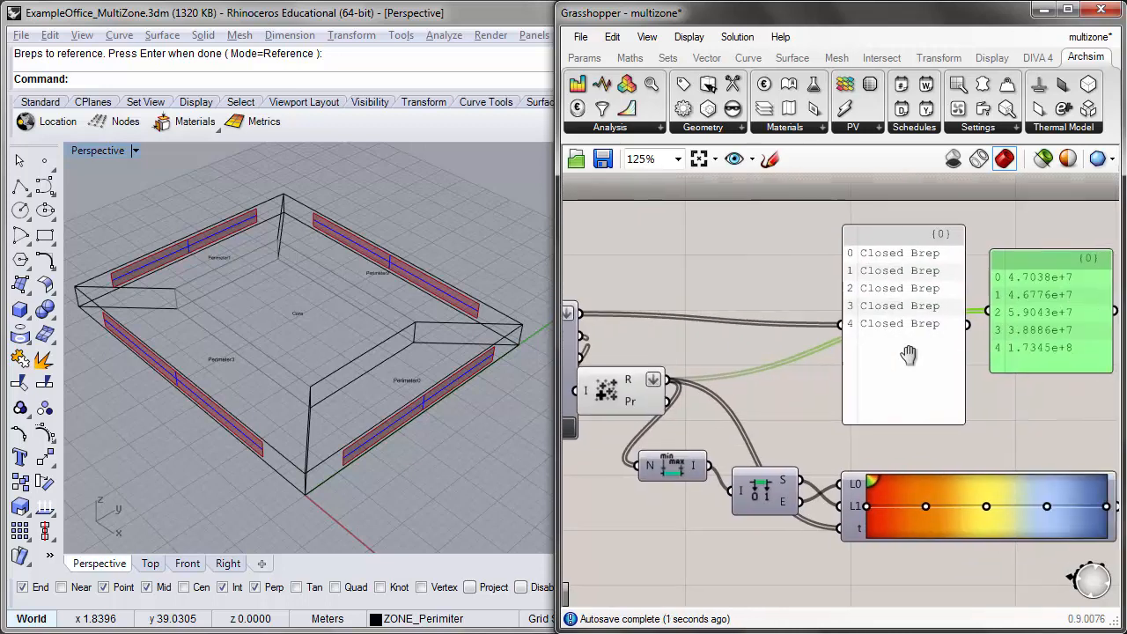
# - Shorten the zone geometry panel and line it up next to the totals panel for comparison
pyautogui.moveTo(967, 429); pyautogui.dragTo(965, 359)
pyautogui.moveTo(921, 313); pyautogui.dragTo(938, 338)
pyautogui.moveTo(1046, 324); pyautogui.dragTo(959, 323, button='right')
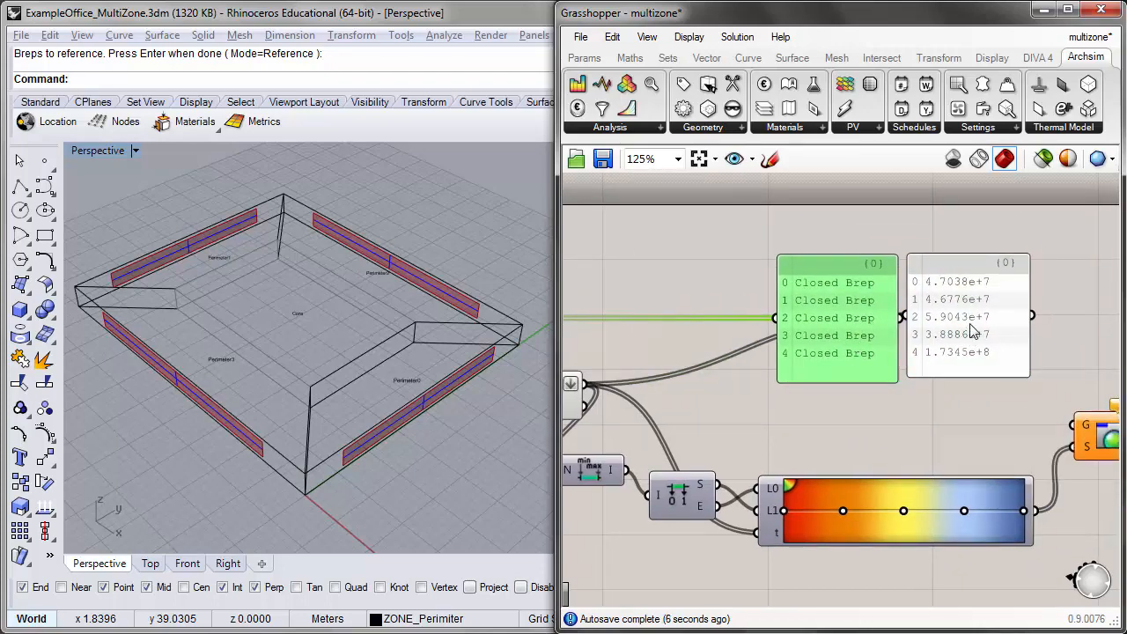
pyautogui.click(972, 331)
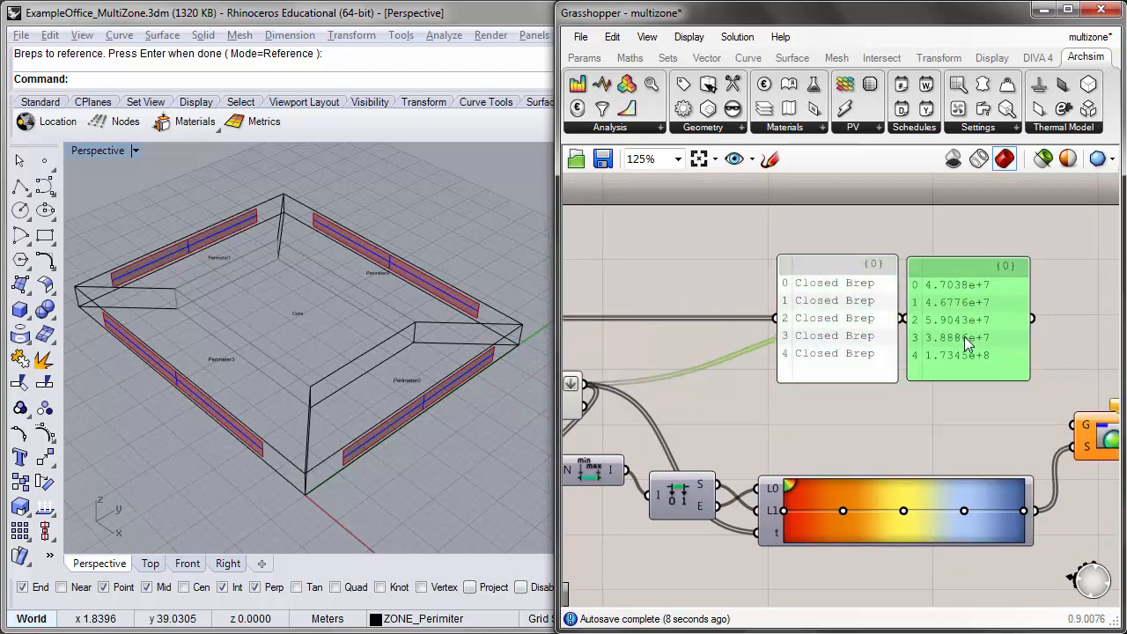
# - Connect the flattened Zone output to the G input of Custom Preview
pyautogui.scroll(-2, 652, 327)
pyautogui.moveTo(595, 334); pyautogui.dragTo(757, 335, button='right')
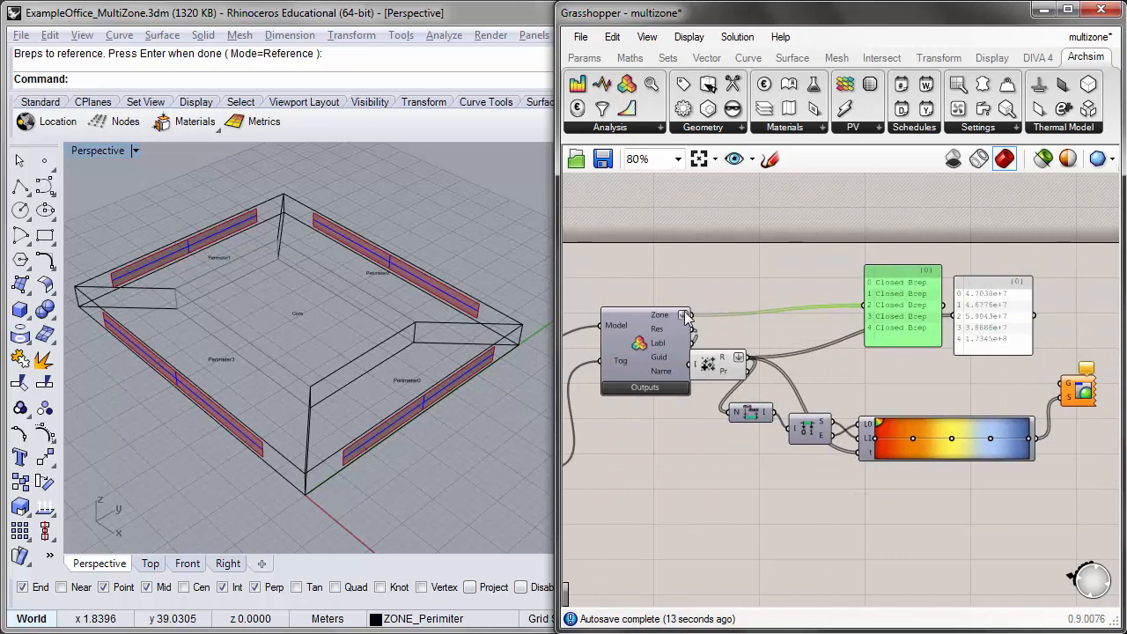
pyautogui.moveTo(692, 317); pyautogui.dragTo(1064, 386)
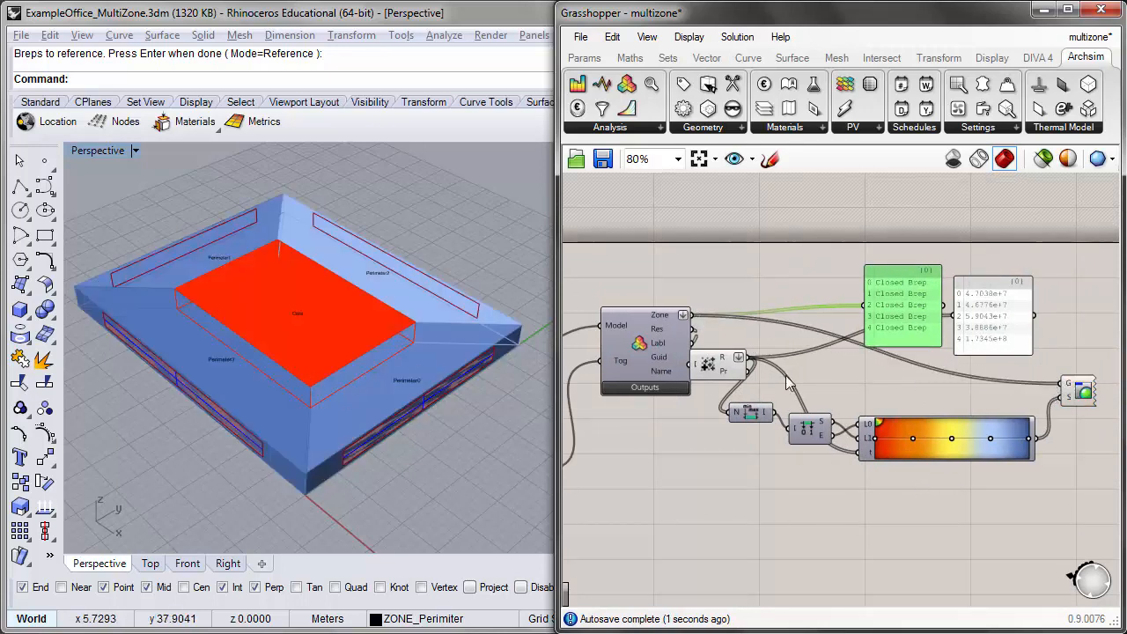
# - Compare the totals panel with the color-mapped core and perimeter zones, examining the model from several sides
pyautogui.moveTo(777, 366); pyautogui.dragTo(719, 327, button='right')
pyautogui.scroll(3, 947, 384)
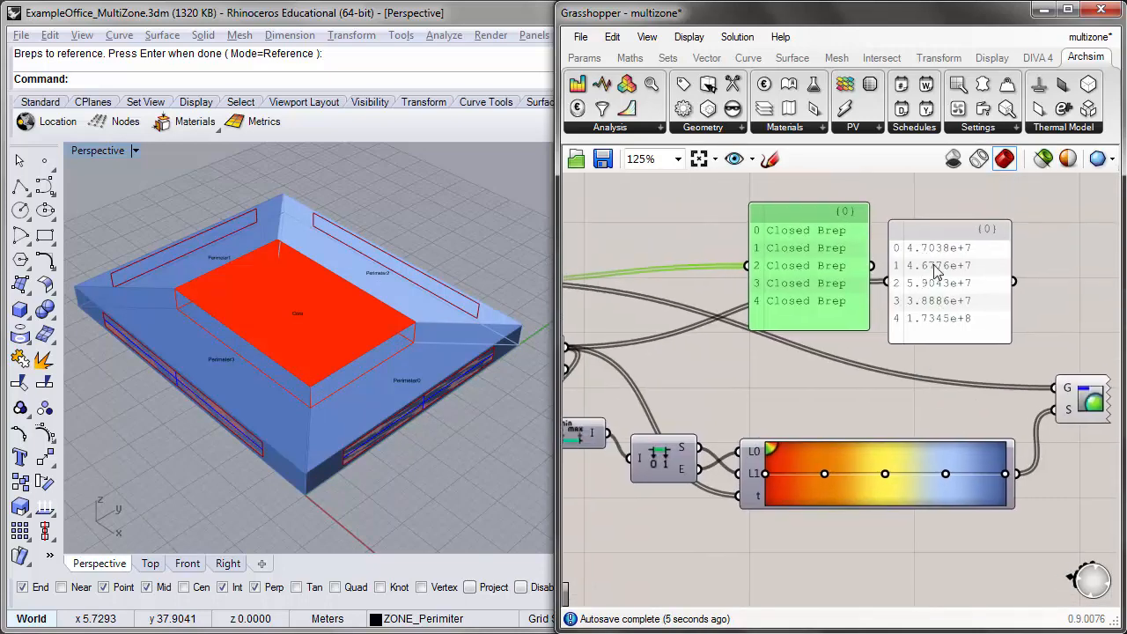
pyautogui.moveTo(329, 395)
pyautogui.mouseDown(button='right')
pyautogui.moveTo(287, 398)
pyautogui.moveTo(395, 396)
pyautogui.moveTo(327, 415)
pyautogui.mouseUp(button='right')
pyautogui.scroll(4, 317, 360)
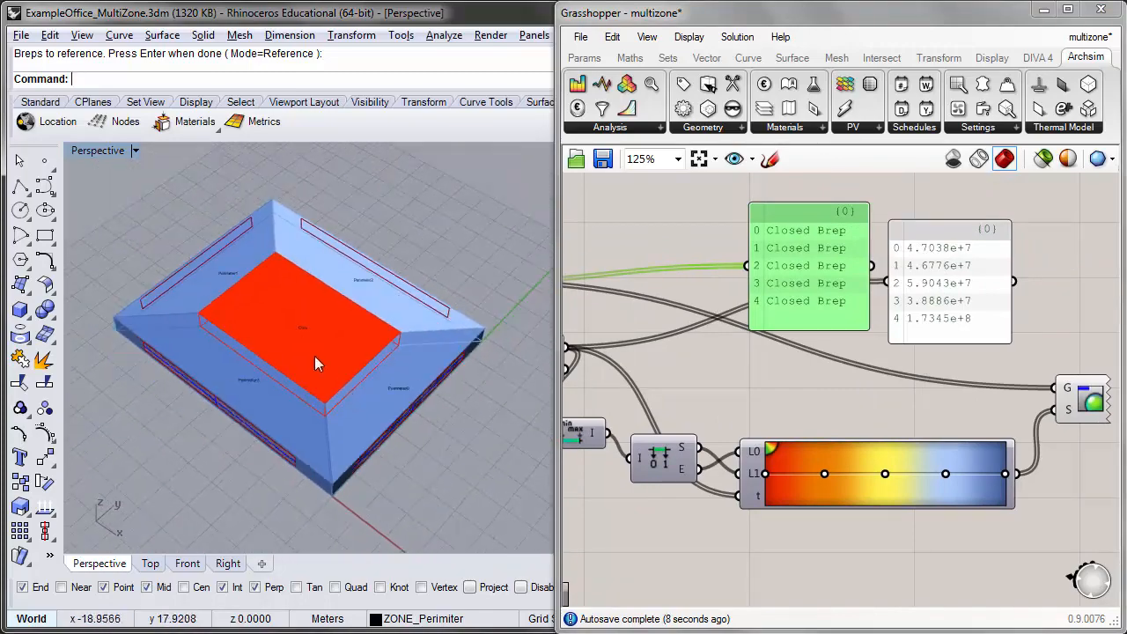
pyautogui.moveTo(340, 349); pyautogui.dragTo(294, 330, button='right')
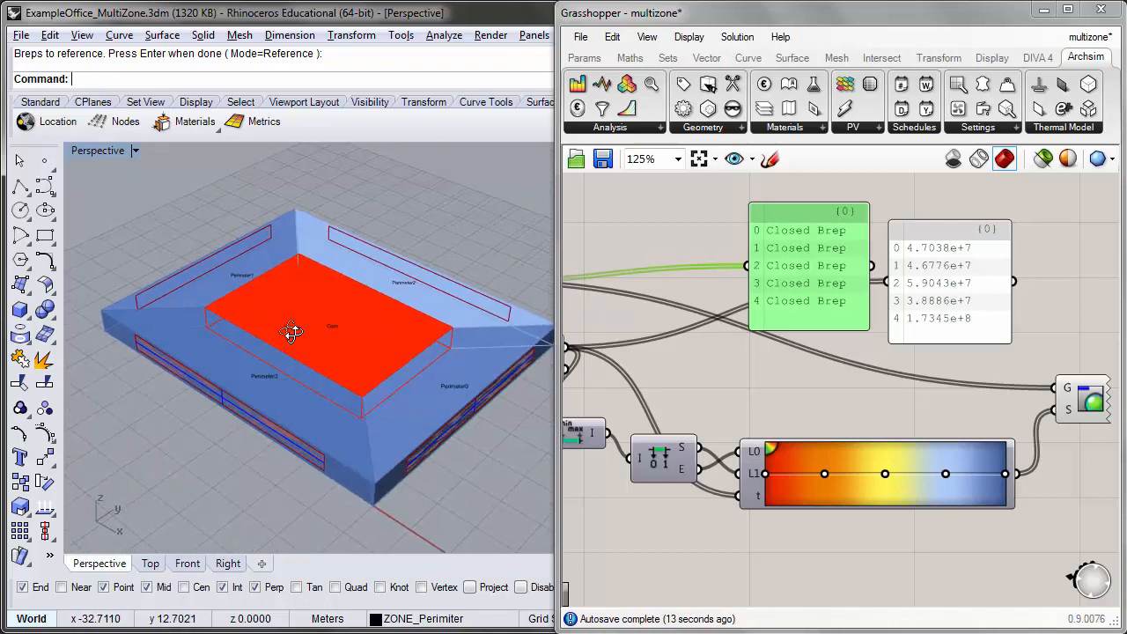
pyautogui.scroll(4, 344, 343)
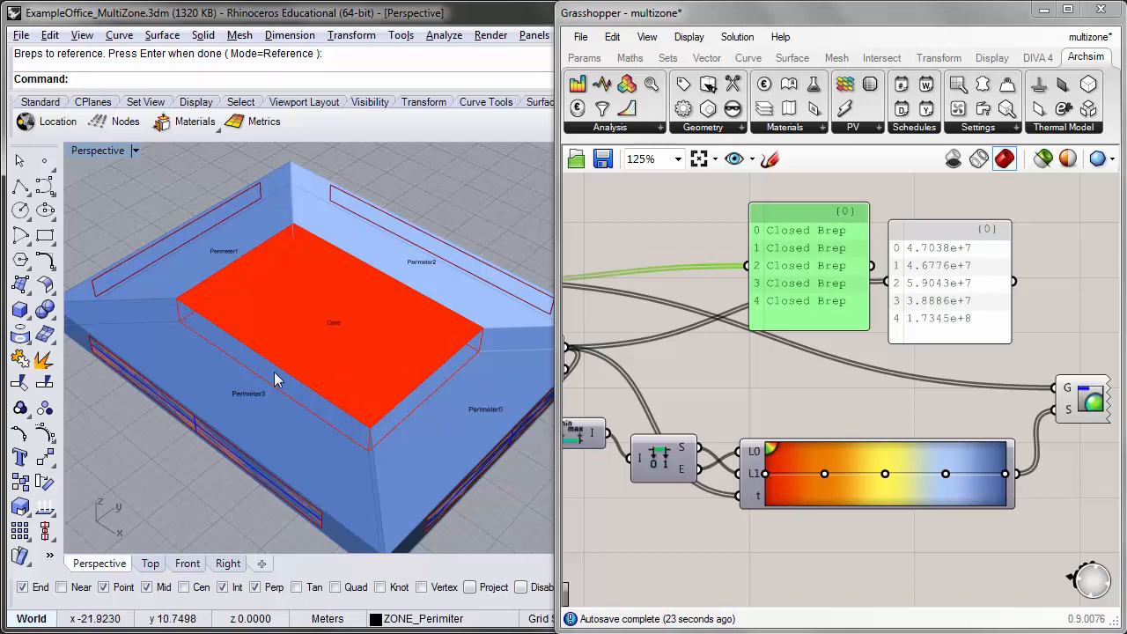
pyautogui.moveTo(322, 380); pyautogui.dragTo(254, 353, button='right')
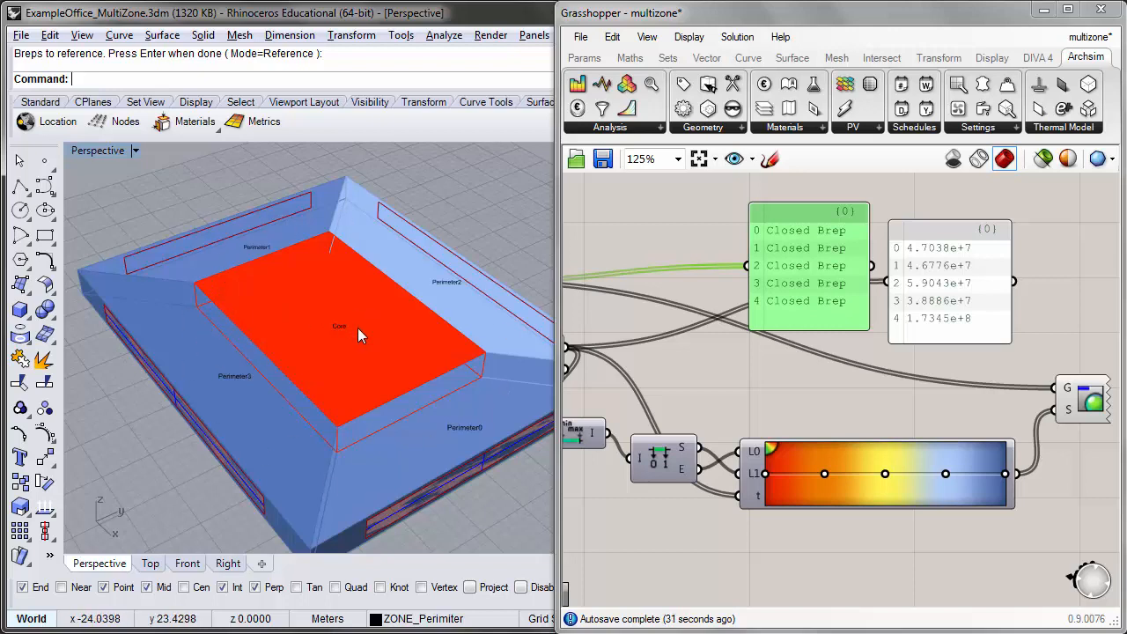
pyautogui.moveTo(359, 336); pyautogui.dragTo(352, 305, button='right')
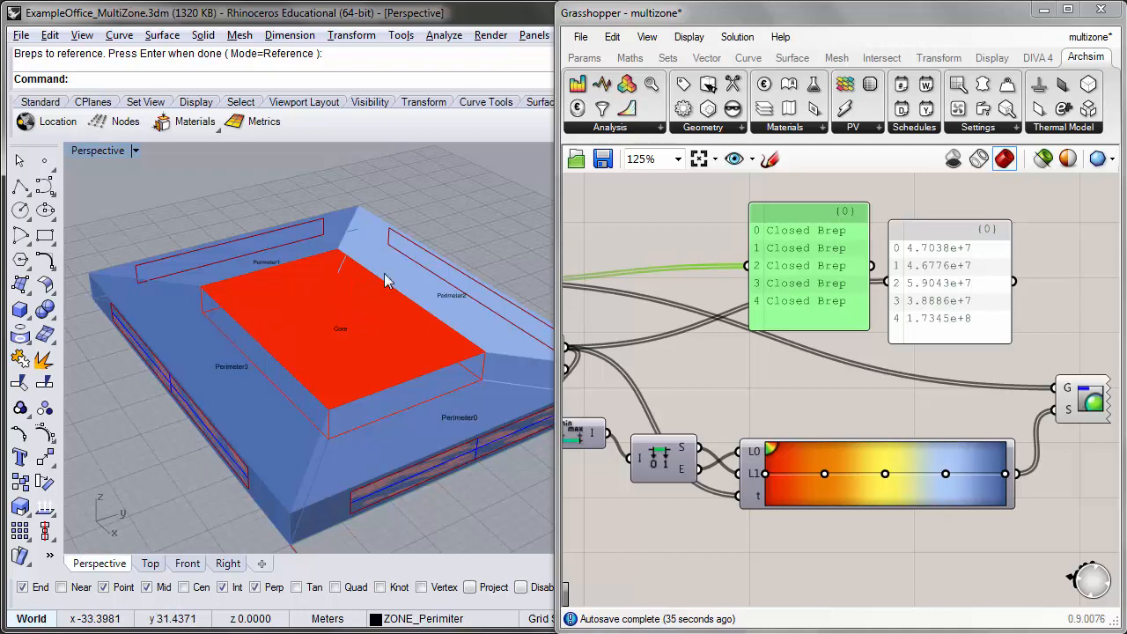
pyautogui.moveTo(165, 380); pyautogui.dragTo(222, 393, button='right')
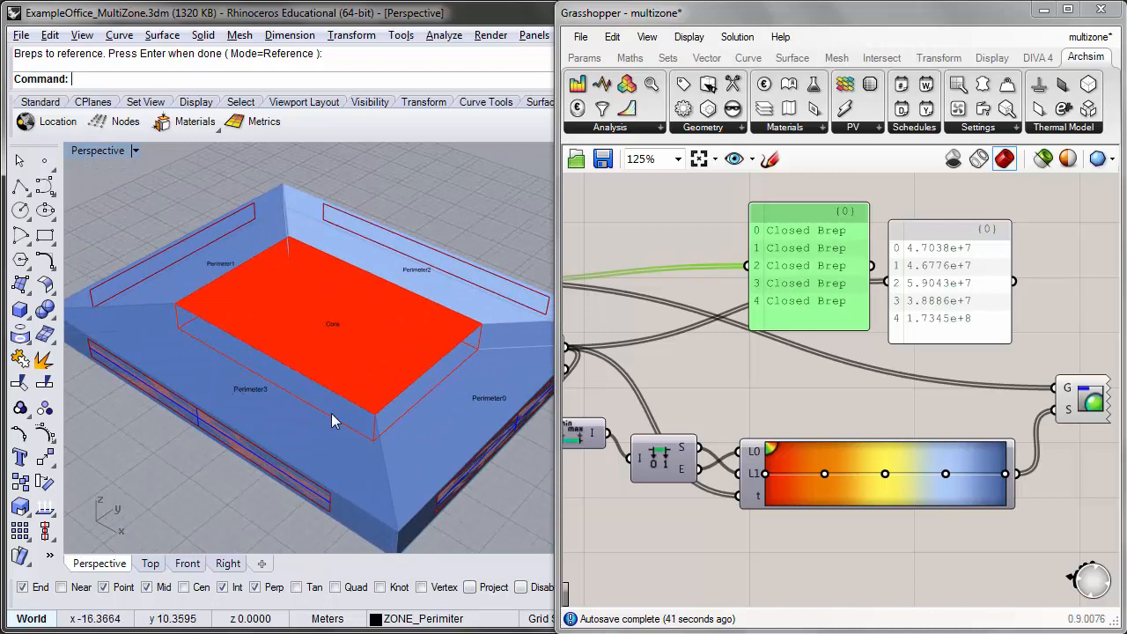
pyautogui.moveTo(435, 469); pyautogui.dragTo(332, 428, button='right')
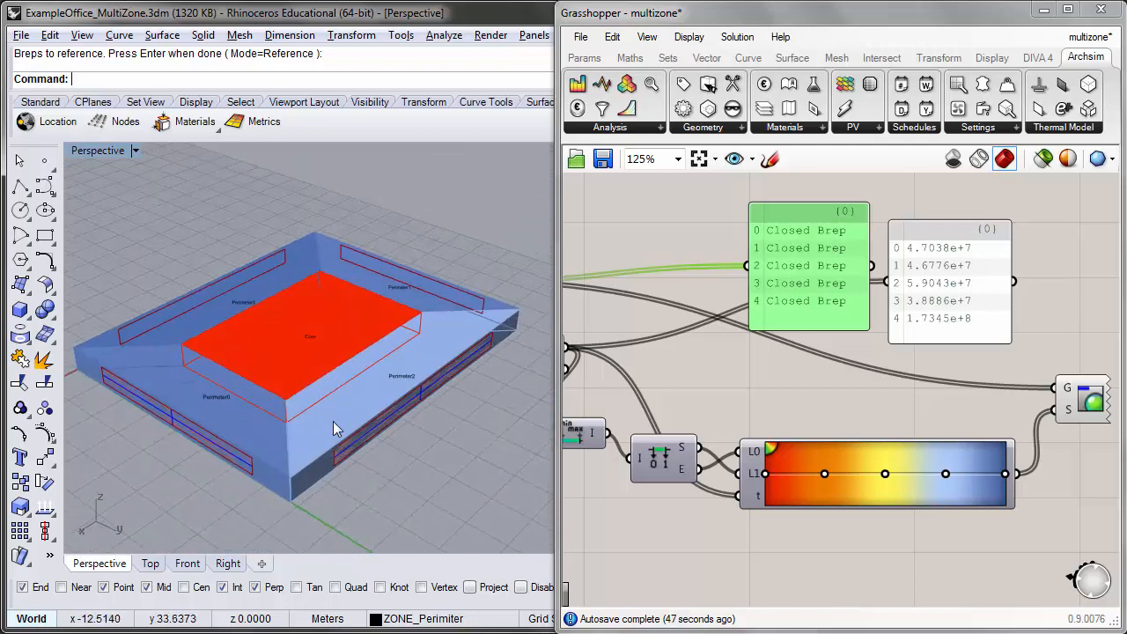
# - Change the zone results output from Zone Lights Electric Energy to Zone Ideal Loads Zone Total Heating Energy, keeping normalization by floor area
pyautogui.scroll(2, 454, 313)
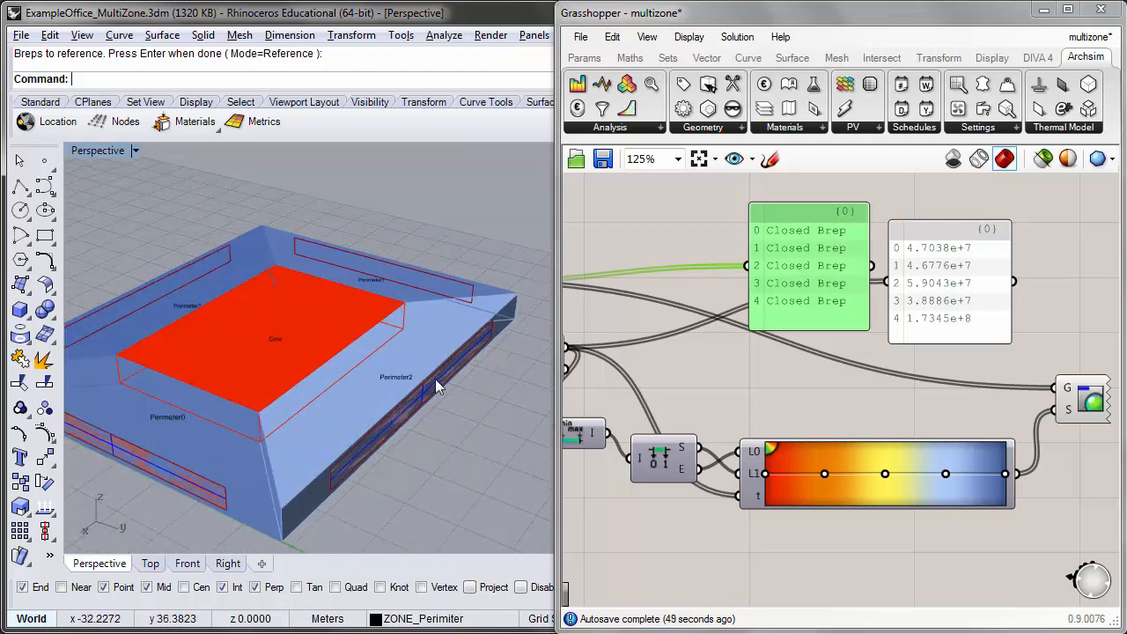
pyautogui.moveTo(408, 353); pyautogui.dragTo(444, 350, button='right')
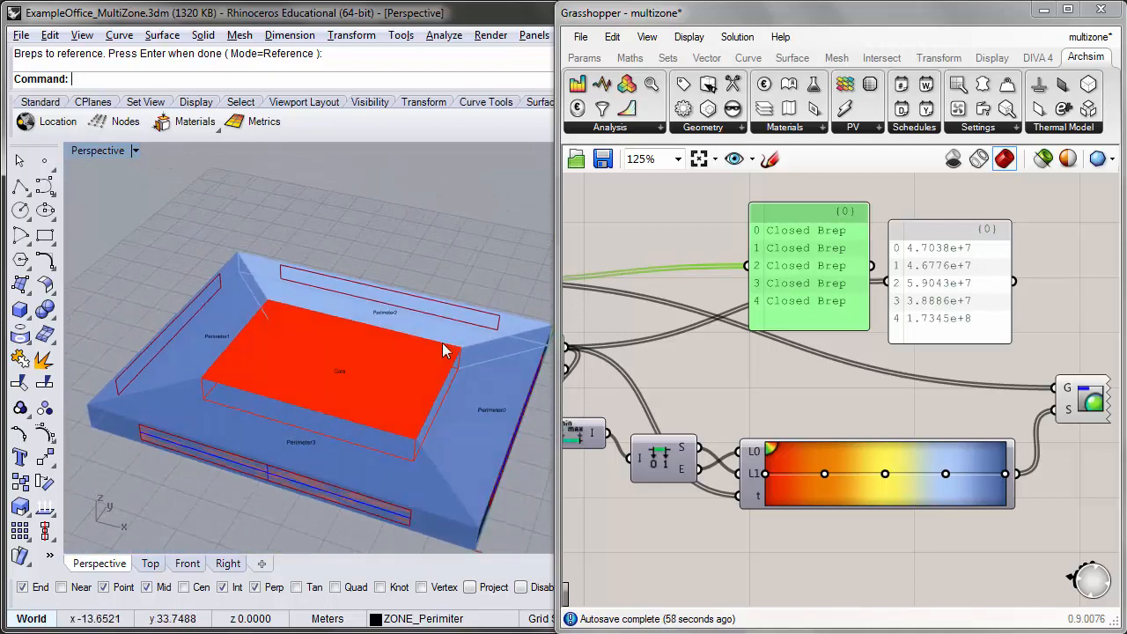
pyautogui.keyDown('shift'); pyautogui.moveTo(438, 392); pyautogui.dragTo(402, 340, button='right'); pyautogui.keyUp('shift')
pyautogui.moveTo(626, 324); pyautogui.dragTo(838, 324, button='right')
pyautogui.click(756, 363)
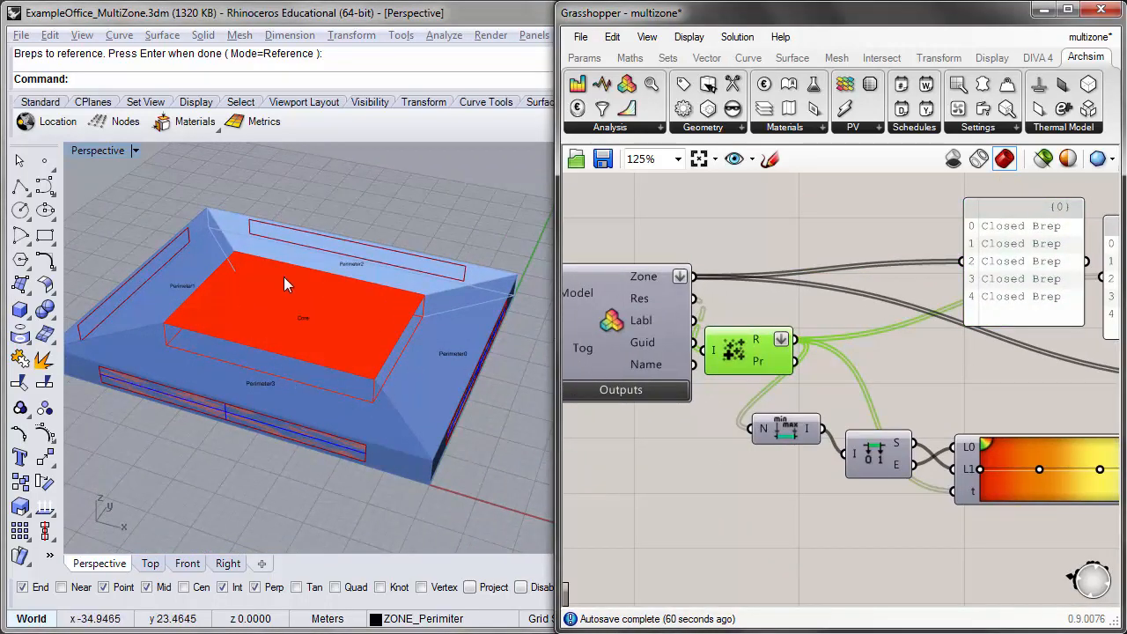
pyautogui.moveTo(671, 403); pyautogui.dragTo(780, 396, button='right')
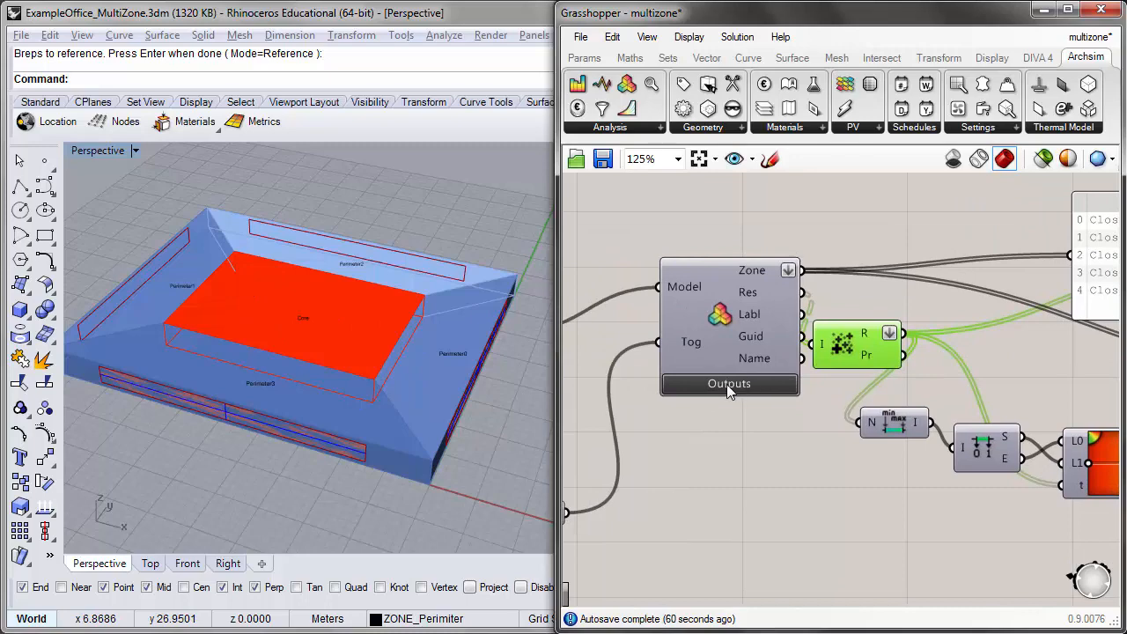
pyautogui.scroll(1, 726, 384)
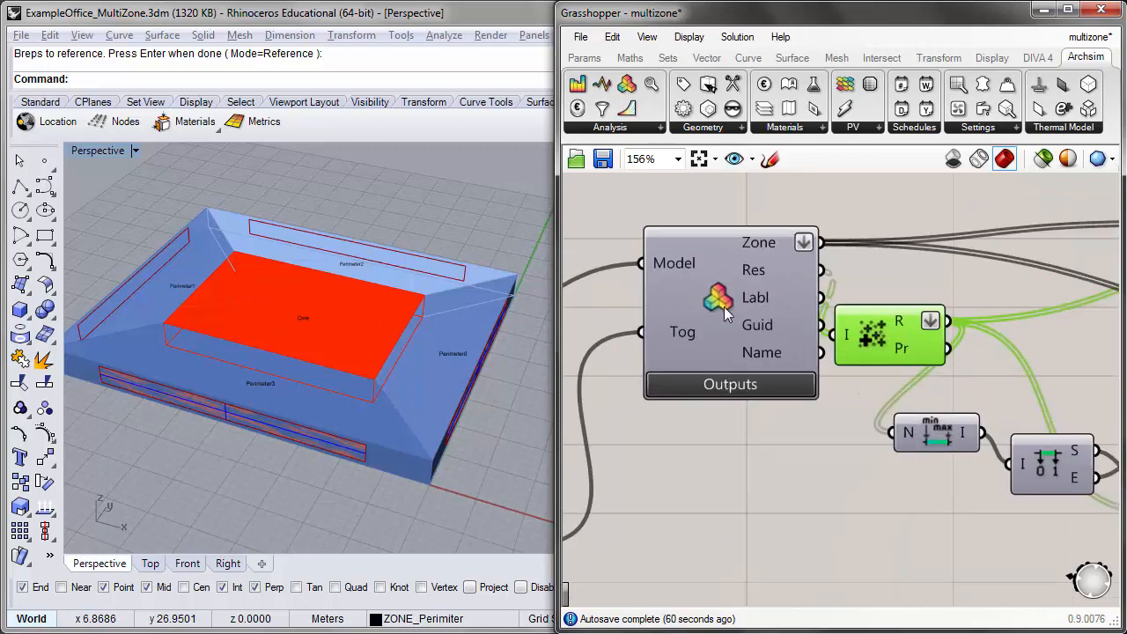
pyautogui.click(744, 390)
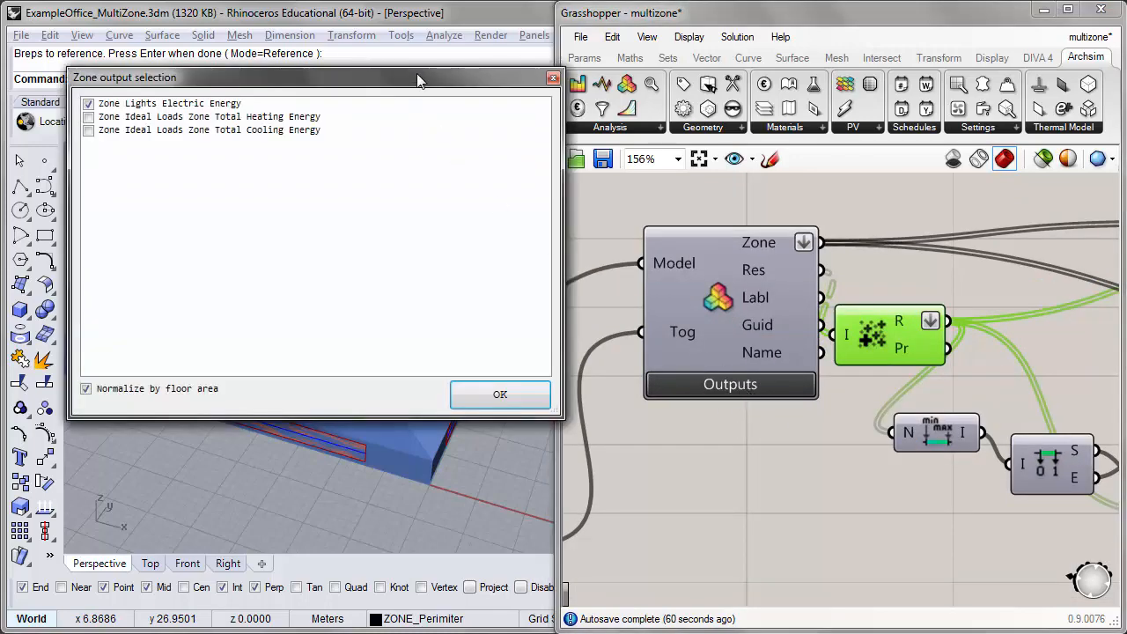
pyautogui.moveTo(419, 81); pyautogui.dragTo(881, 169)
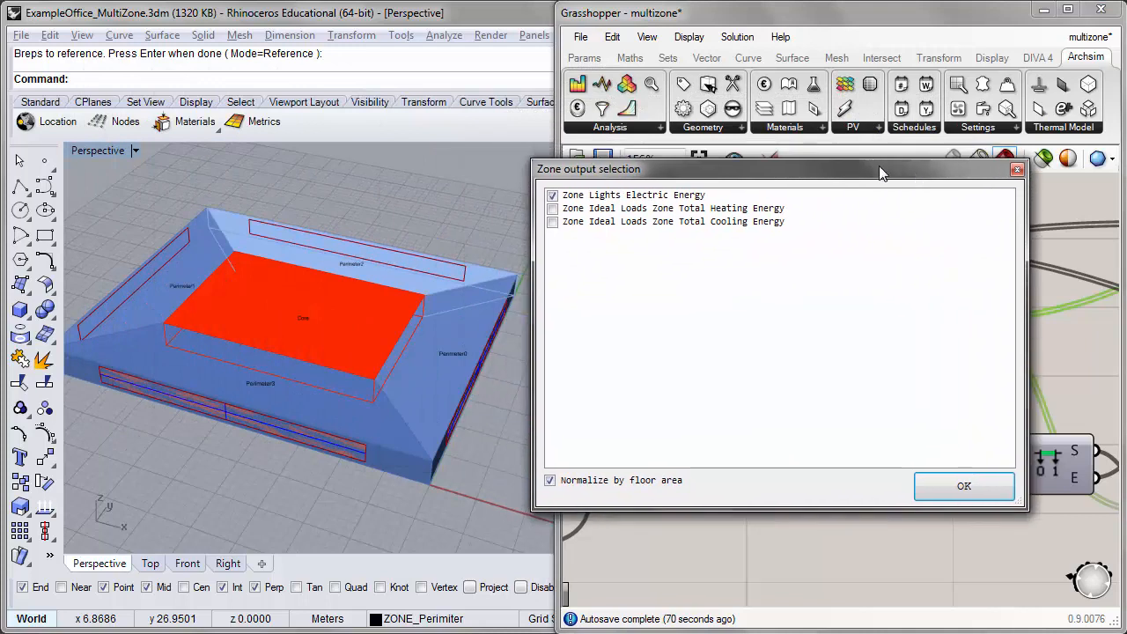
pyautogui.click(574, 199)
pyautogui.click(565, 209)
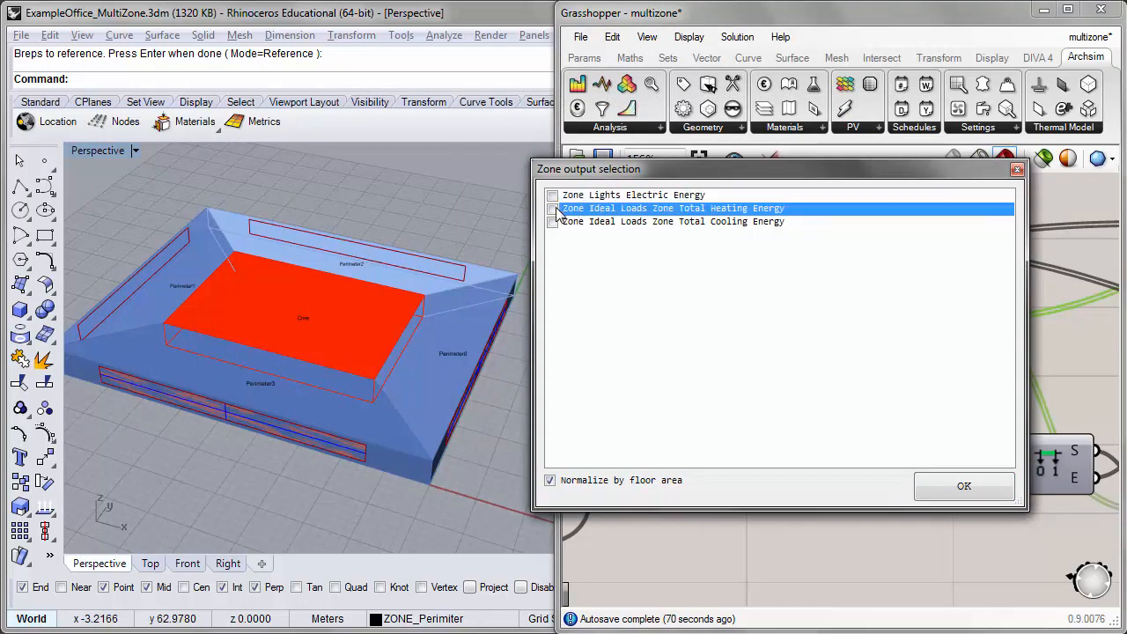
pyautogui.click(965, 488)
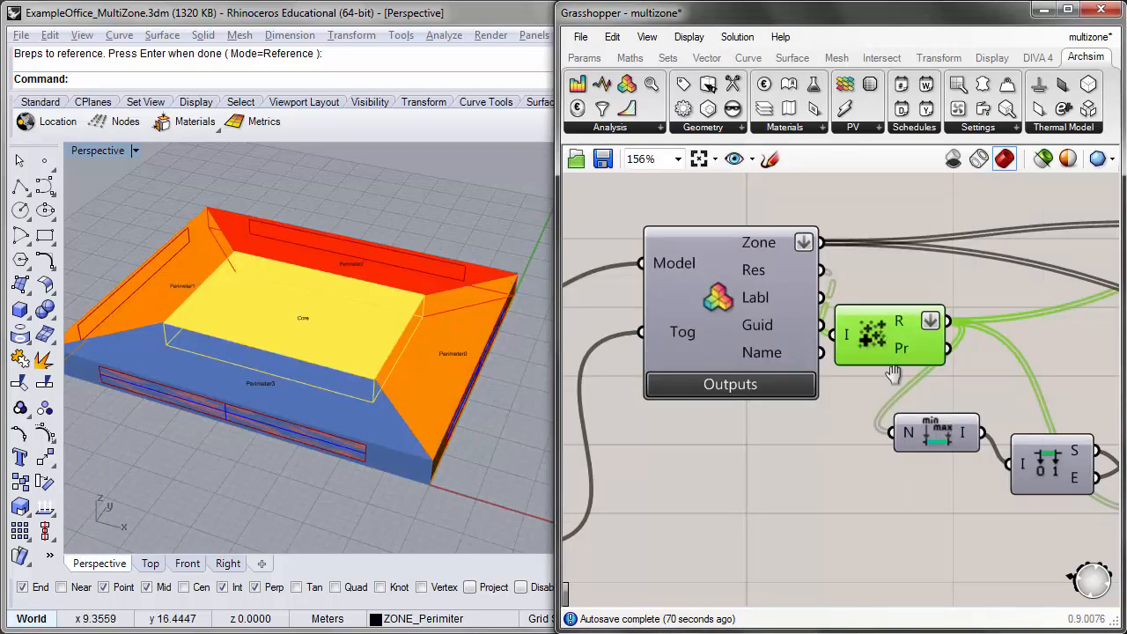
# - Examine the heating energy colors on the core and perimeter zones from several sides and compare them with the totals panel
pyautogui.scroll(-1, 752, 344)
pyautogui.moveTo(769, 334); pyautogui.dragTo(744, 340, button='right')
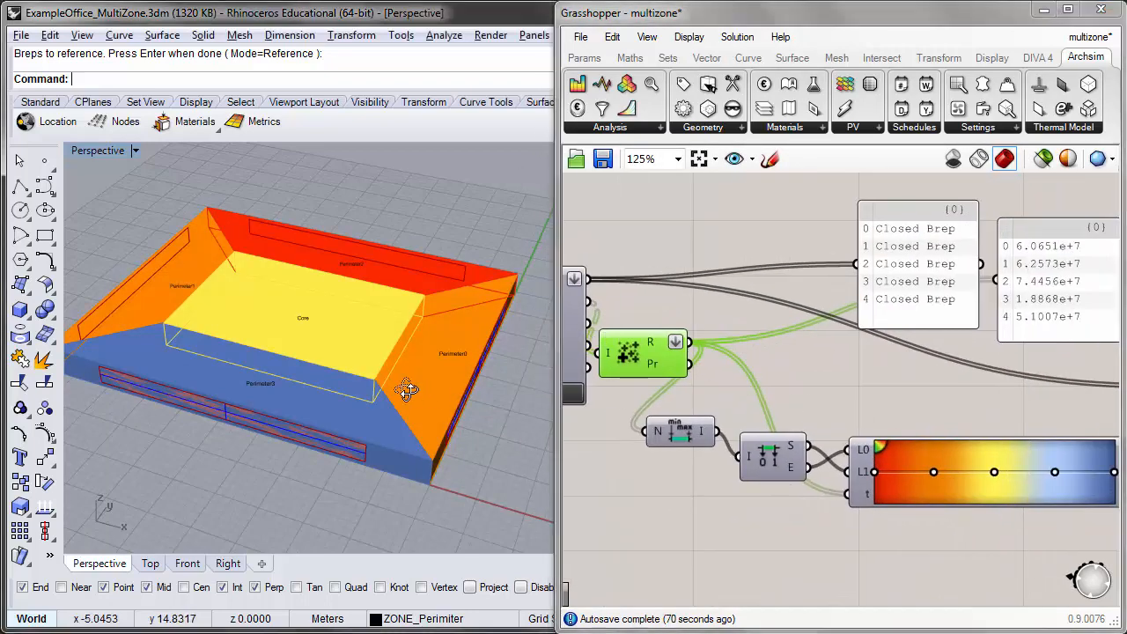
pyautogui.moveTo(403, 390); pyautogui.dragTo(136, 287, button='right')
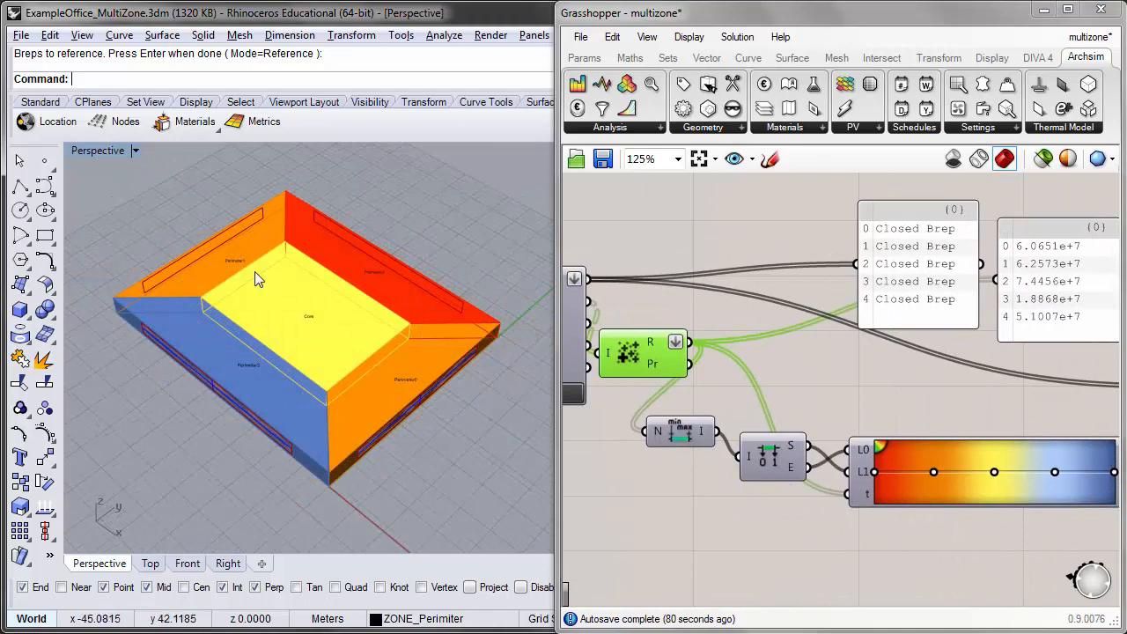
pyautogui.moveTo(164, 362); pyautogui.dragTo(180, 350, button='right')
pyautogui.scroll(2, 167, 293)
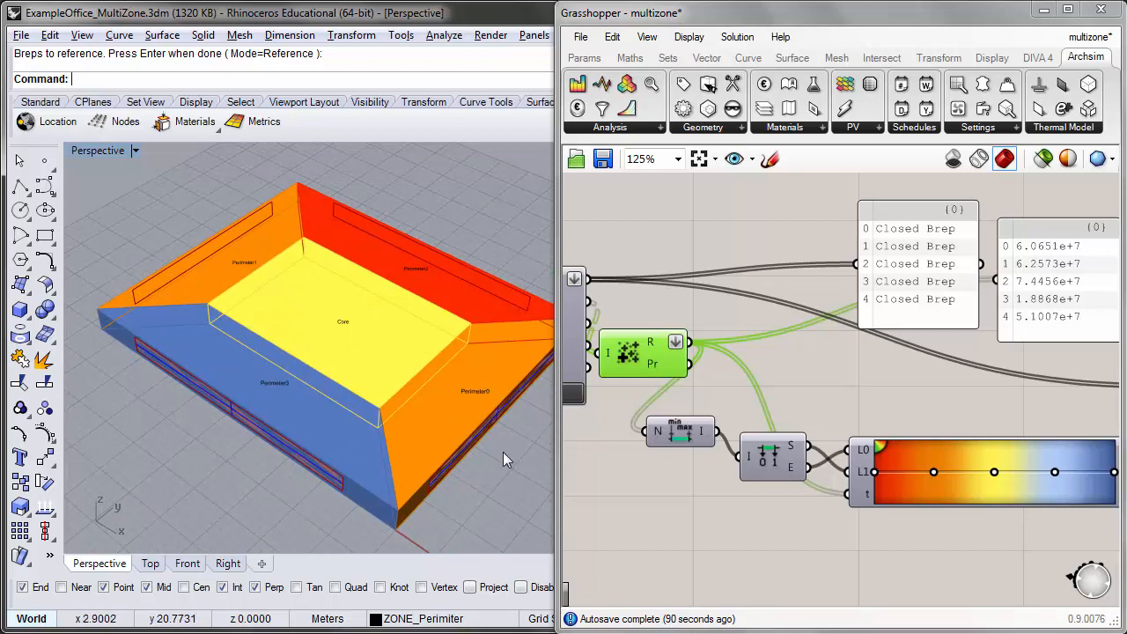
pyautogui.moveTo(503, 452); pyautogui.dragTo(104, 376, button='right')
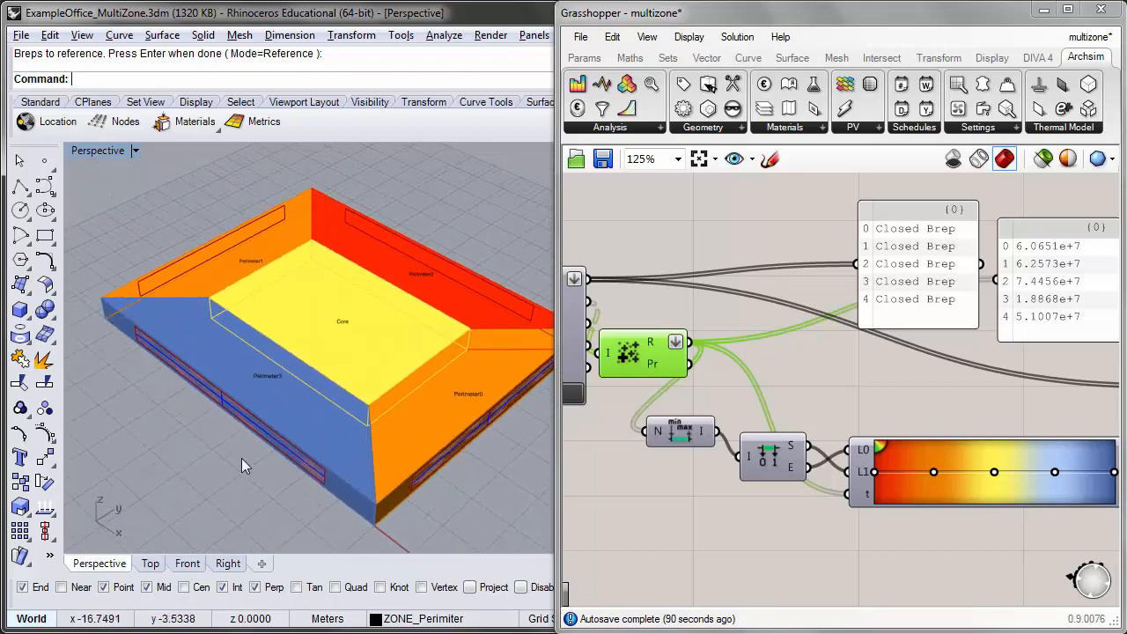
pyautogui.moveTo(113, 355); pyautogui.dragTo(115, 346, button='right')
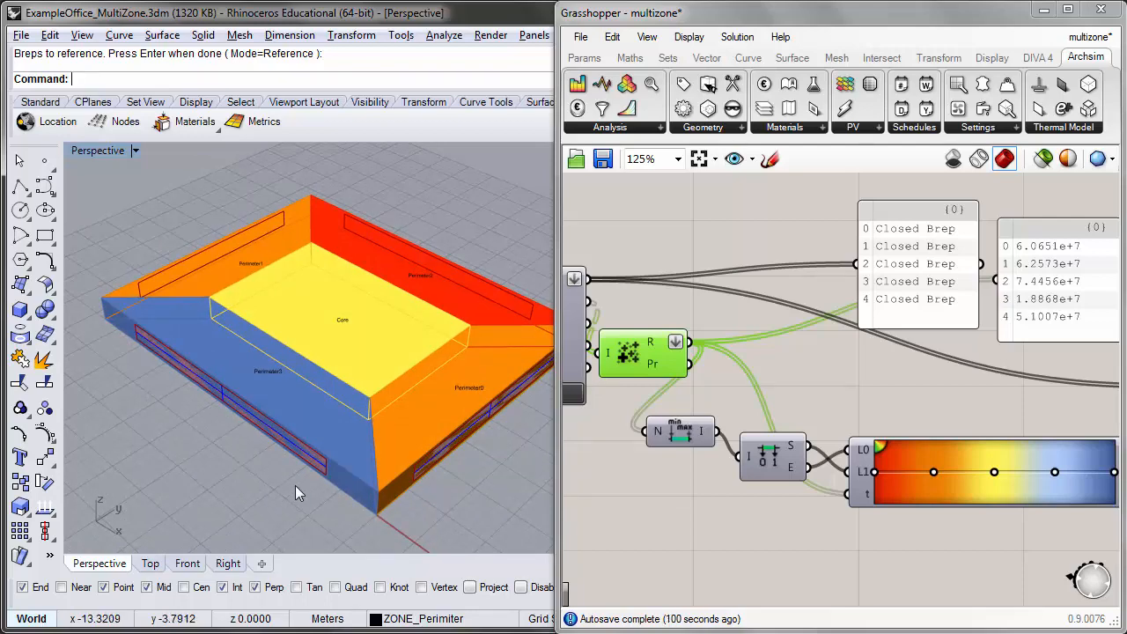
pyautogui.moveTo(342, 503); pyautogui.dragTo(406, 519, button='right')
pyautogui.scroll(-2, 265, 223)
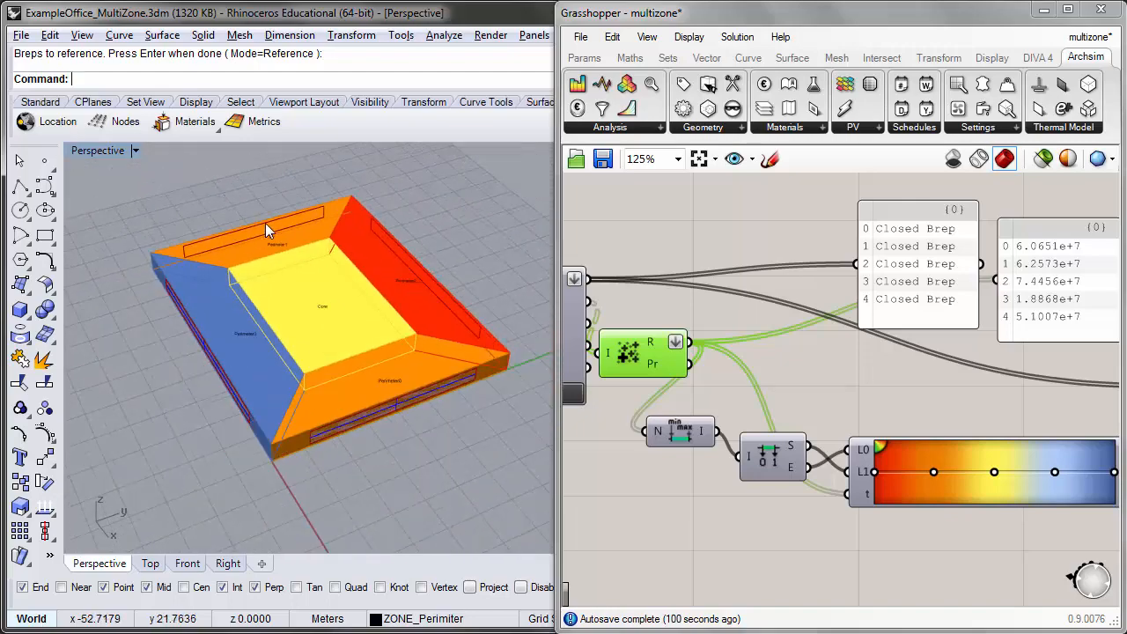
pyautogui.scroll(3, 431, 259)
pyautogui.moveTo(418, 300); pyautogui.dragTo(63, 280, button='right')
pyautogui.moveTo(297, 201); pyautogui.dragTo(278, 223, button='right')
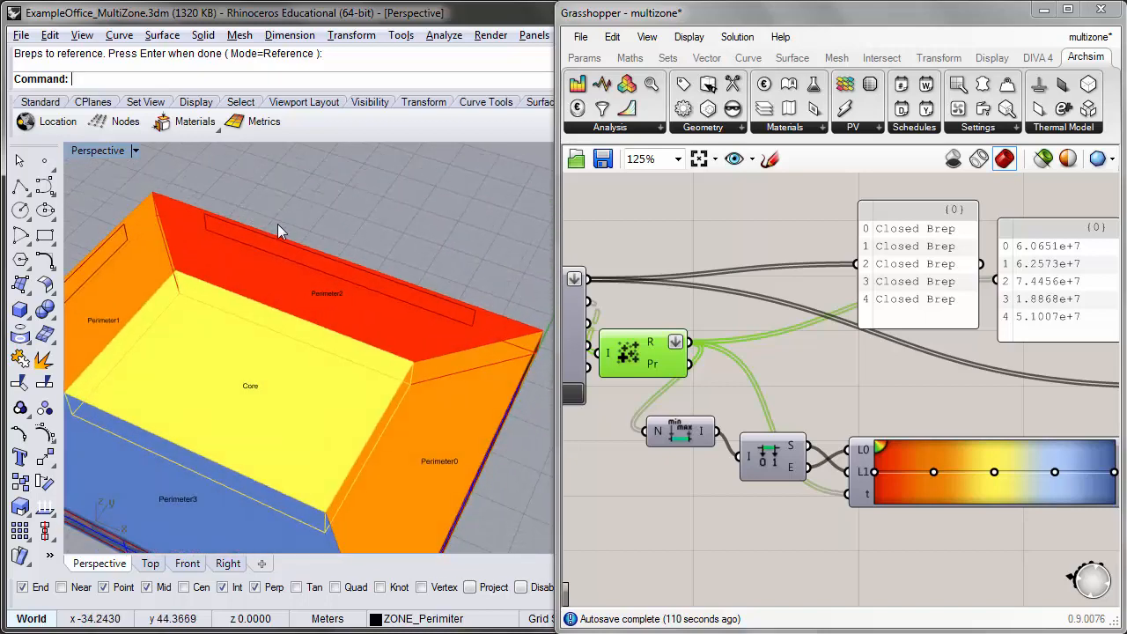
pyautogui.moveTo(166, 251); pyautogui.dragTo(290, 296, button='right')
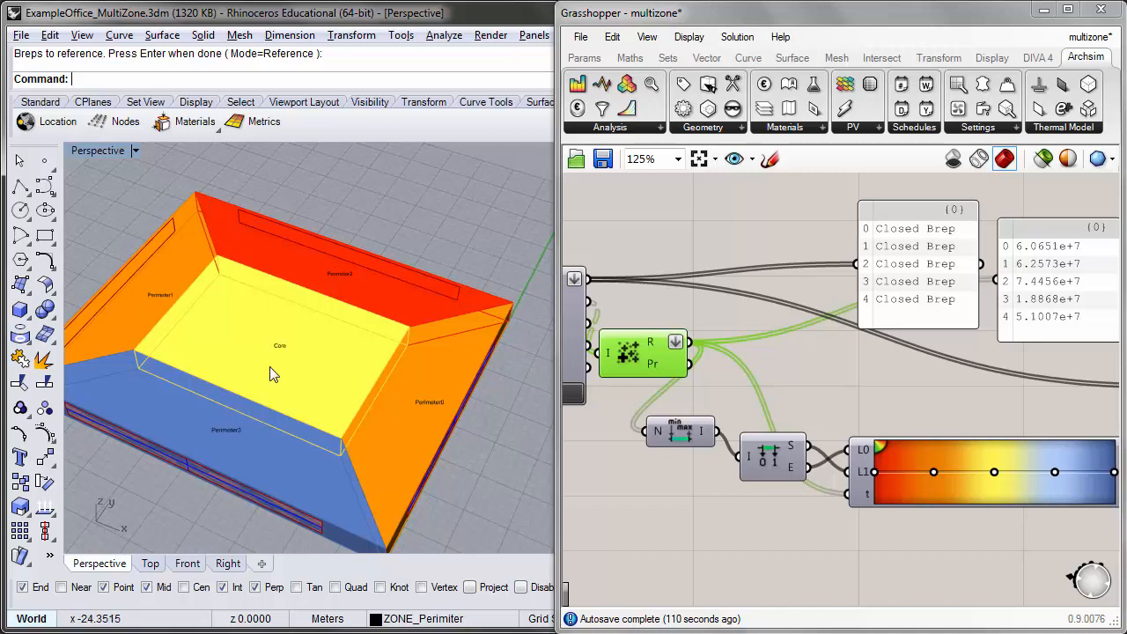
pyautogui.moveTo(270, 367); pyautogui.dragTo(368, 324, button='right')
pyautogui.scroll(2, 261, 377)
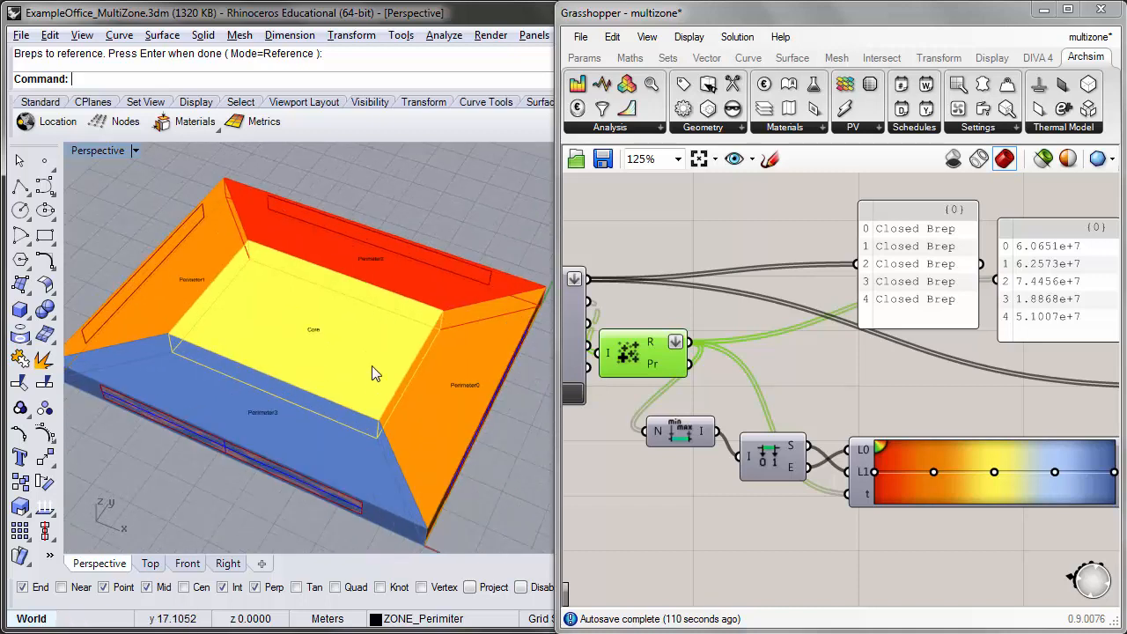
pyautogui.moveTo(738, 350); pyautogui.dragTo(915, 333, button='right')
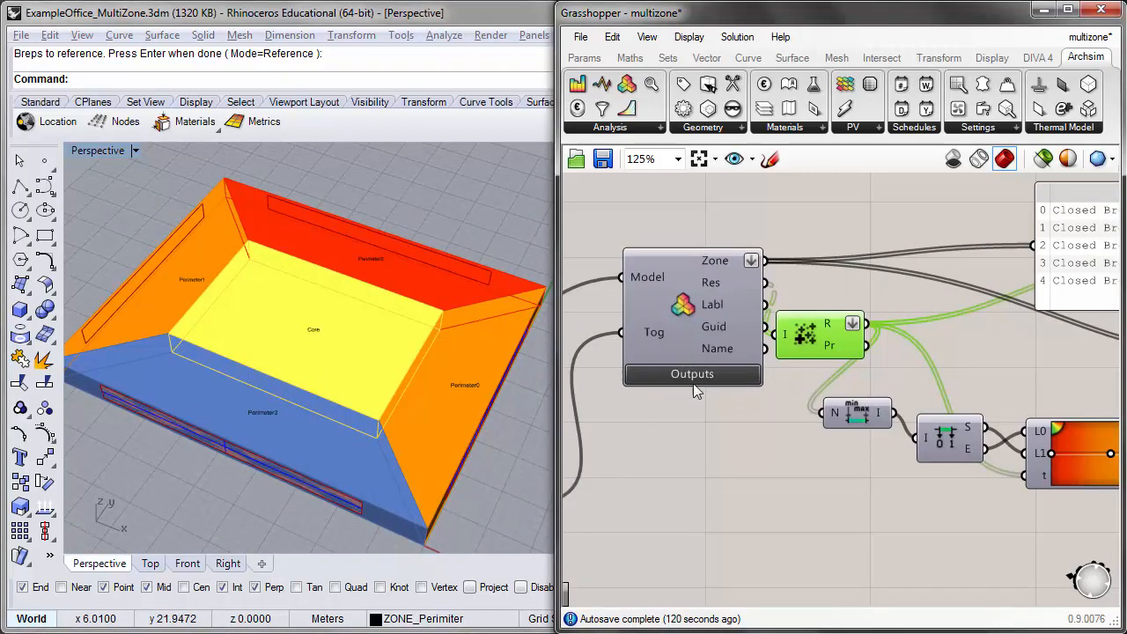
pyautogui.moveTo(360, 441); pyautogui.dragTo(350, 320, button='right')
pyautogui.scroll(-1, 257, 294)
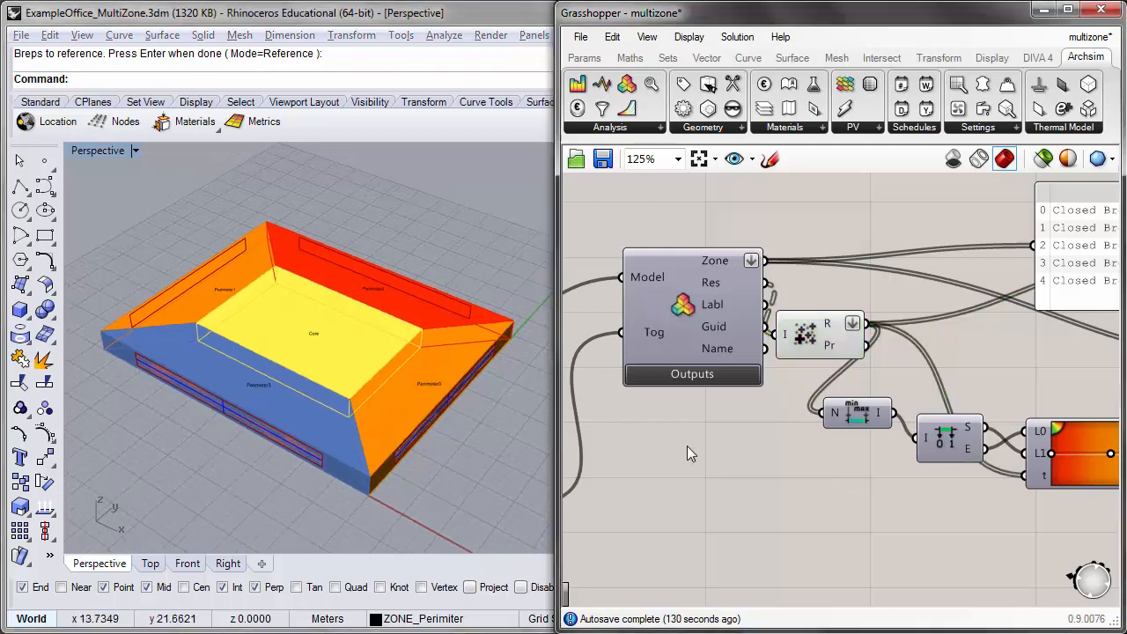
pyautogui.scroll(-4, 692, 445)
pyautogui.moveTo(691, 445); pyautogui.dragTo(715, 443, button='right')
pyautogui.scroll(1, 732, 423)
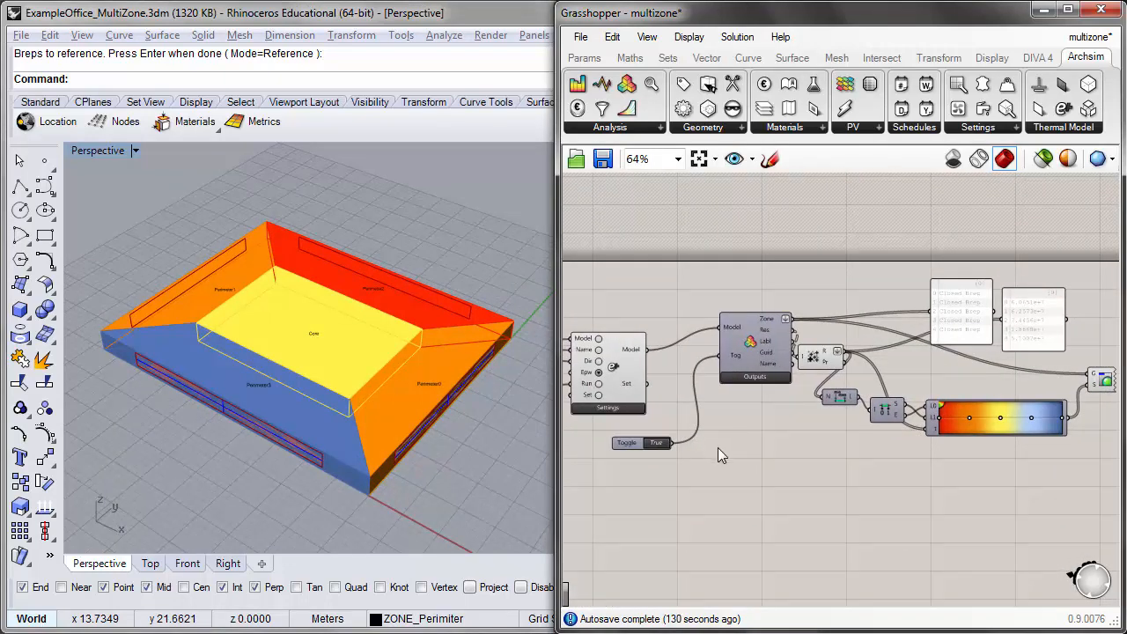